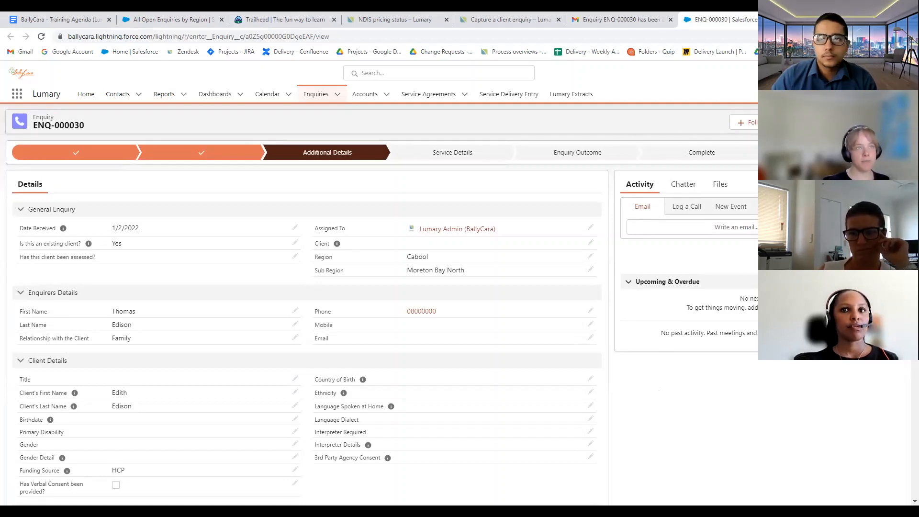
Convert enquiry ENQ-000030 to a client, selecting In-Home Respite as a requested service
{"action": "left_click", "coordinate": [807, 123]}
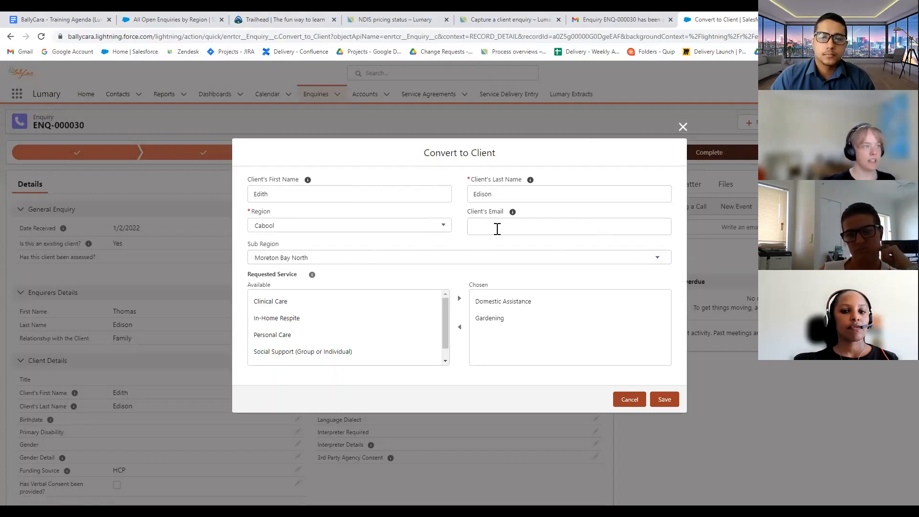
{"action": "left_click", "coordinate": [429, 316]}
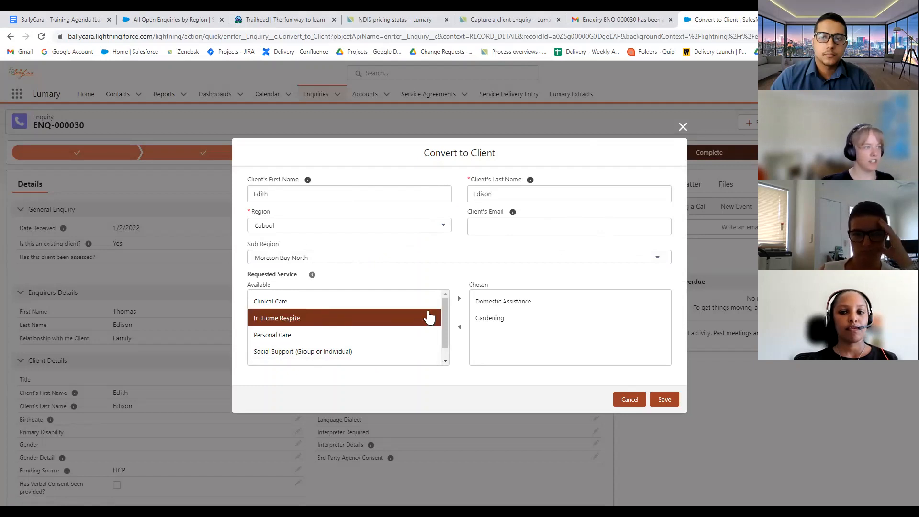
{"action": "left_click", "coordinate": [665, 400]}
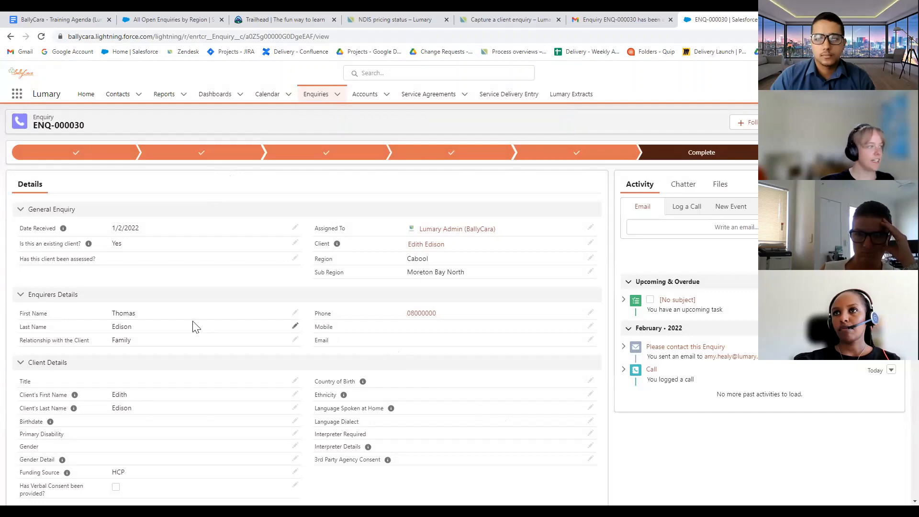
Open the new client's Contact record via the Client field link on the enquiry
{"action": "scroll", "coordinate": [249, 369], "scroll_direction": "down", "scroll_amount": 5}
{"action": "scroll", "coordinate": [263, 363], "scroll_direction": "up", "scroll_amount": 5}
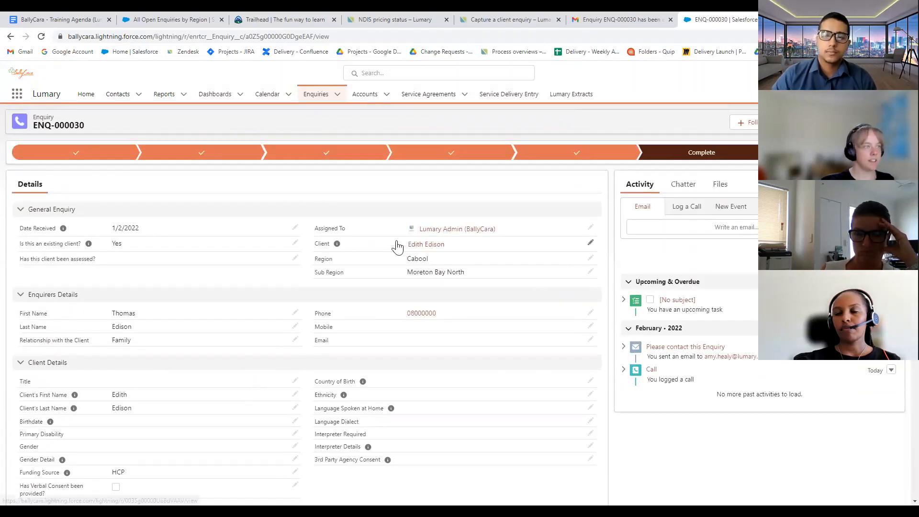
{"action": "mouse_move", "coordinate": [341, 247]}
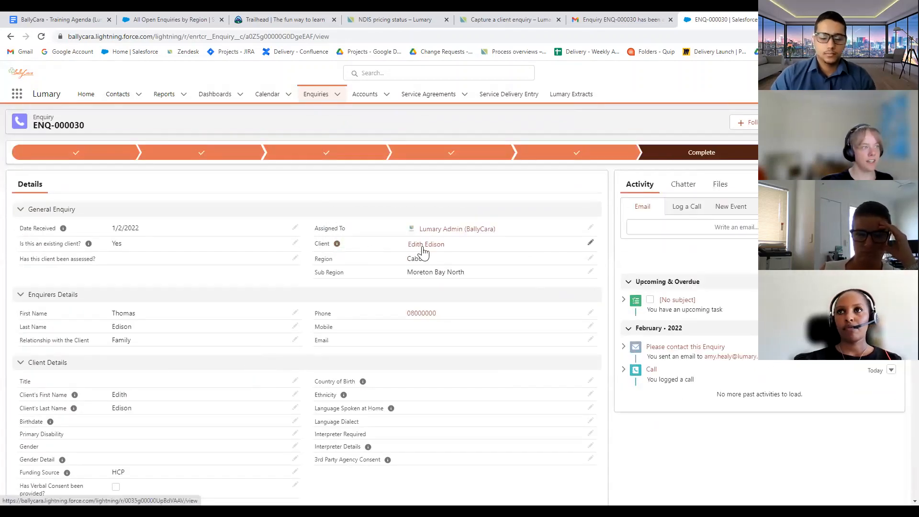
{"action": "mouse_move", "coordinate": [423, 251]}
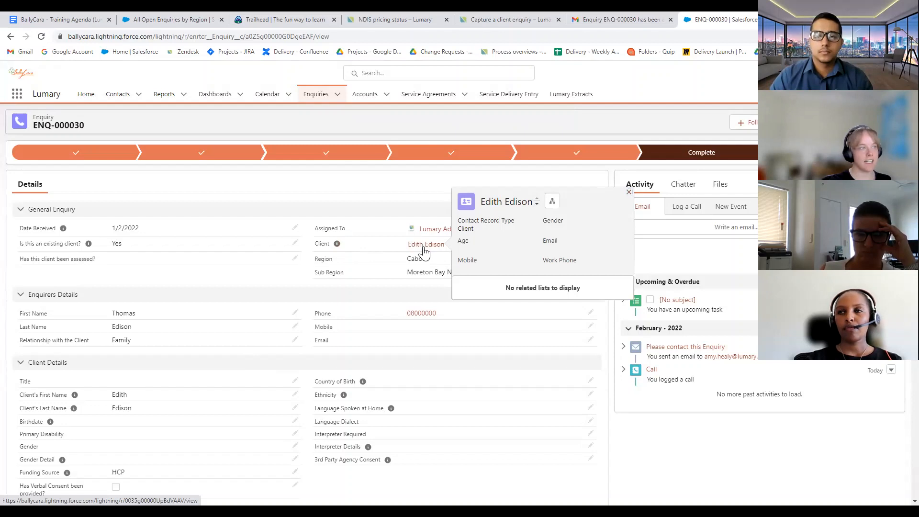
{"action": "left_click", "coordinate": [424, 245]}
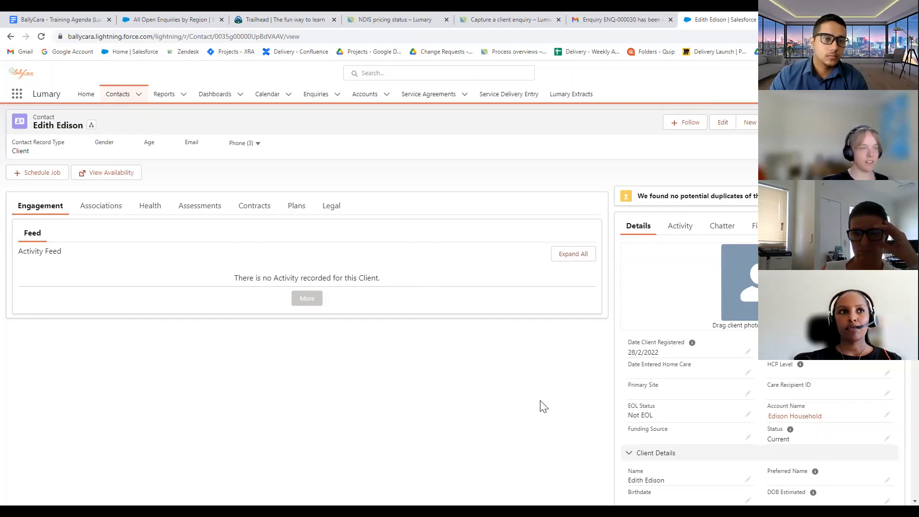
{"action": "scroll", "coordinate": [547, 409], "scroll_direction": "down", "scroll_amount": 1}
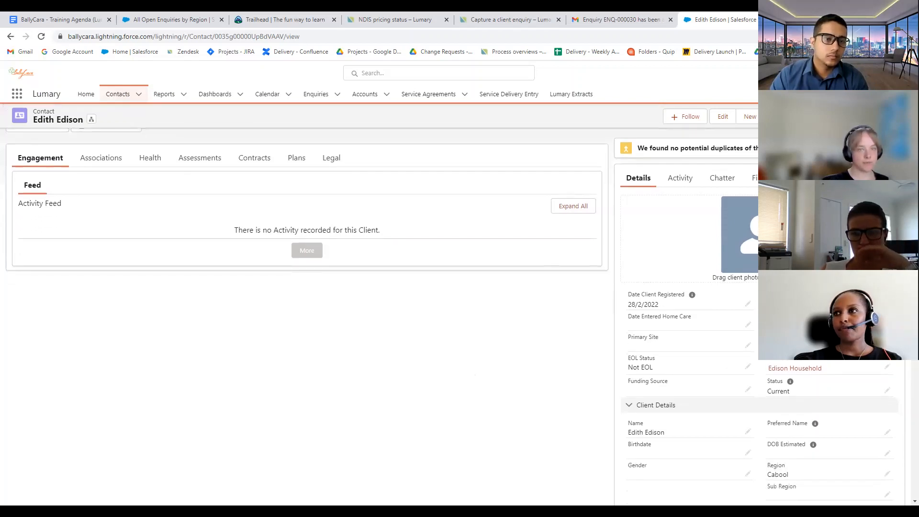
{"action": "scroll", "coordinate": [554, 386], "scroll_direction": "up", "scroll_amount": 1}
{"action": "scroll", "coordinate": [476, 375], "scroll_direction": "down", "scroll_amount": 1}
{"action": "scroll", "coordinate": [455, 386], "scroll_direction": "up", "scroll_amount": 1}
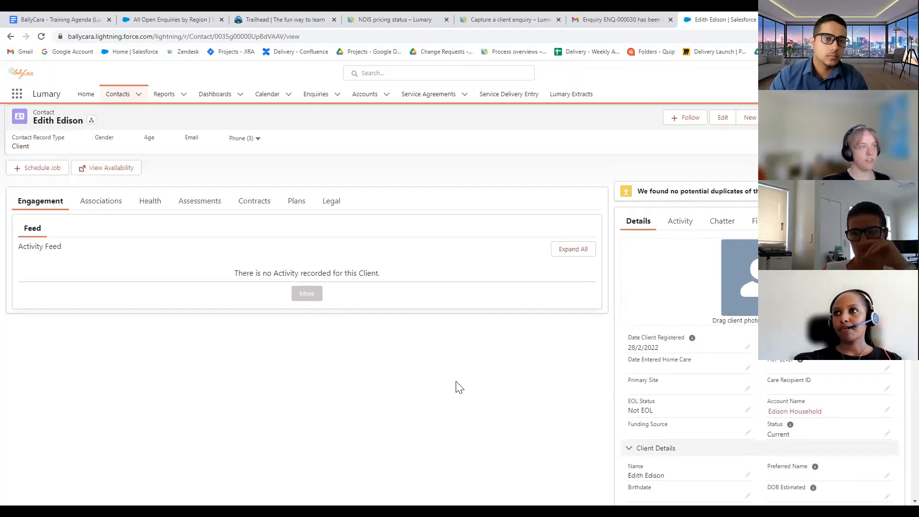
{"action": "scroll", "coordinate": [736, 335], "scroll_direction": "down", "scroll_amount": 1}
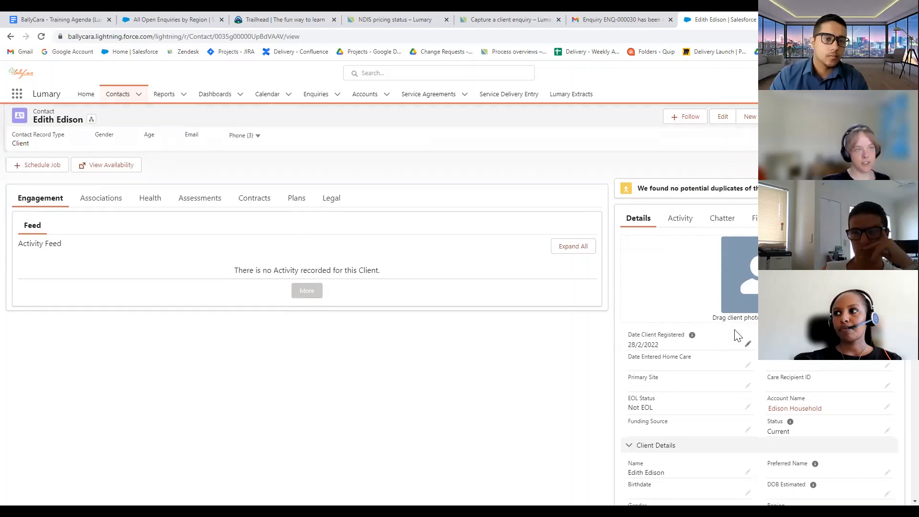
{"action": "scroll", "coordinate": [735, 398], "scroll_direction": "up", "scroll_amount": 1}
{"action": "scroll", "coordinate": [728, 388], "scroll_direction": "down", "scroll_amount": 3}
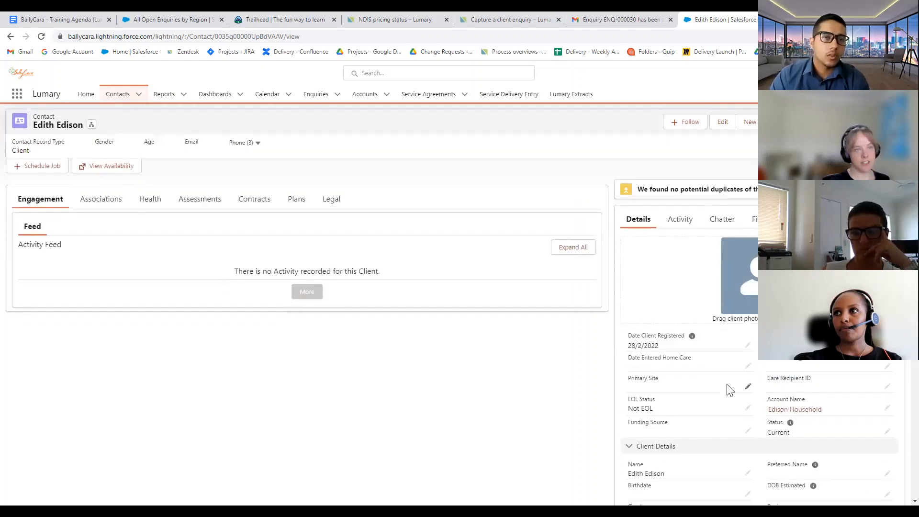
{"action": "scroll", "coordinate": [732, 390], "scroll_direction": "down", "scroll_amount": 4}
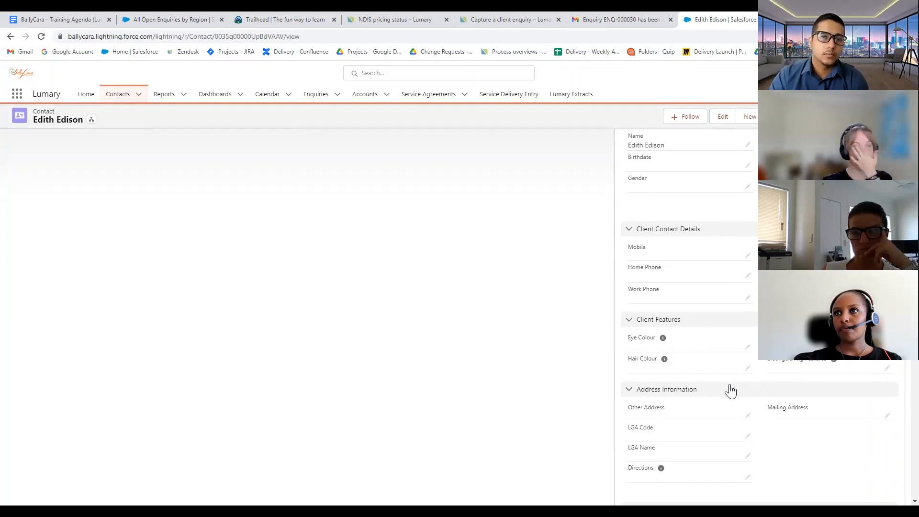
{"action": "scroll", "coordinate": [722, 309], "scroll_direction": "down", "scroll_amount": 9}
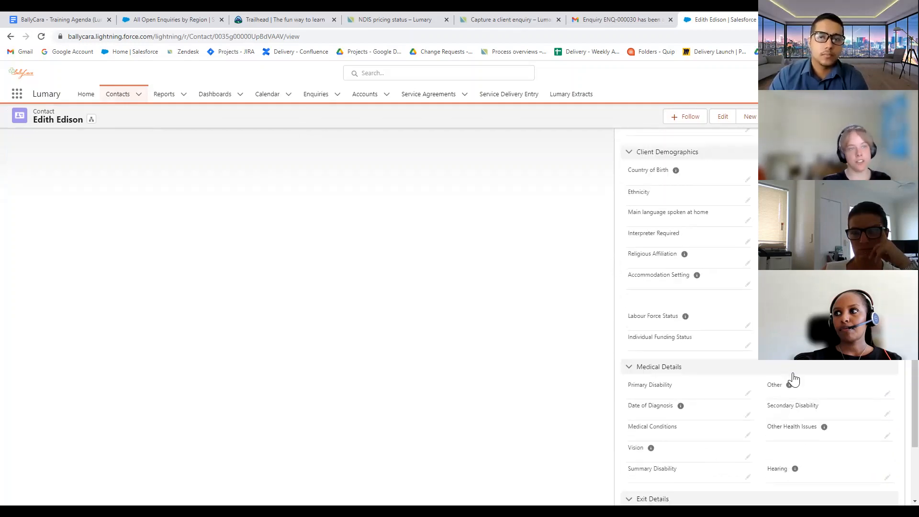
{"action": "scroll", "coordinate": [792, 379], "scroll_direction": "down", "scroll_amount": 3}
{"action": "scroll", "coordinate": [791, 390], "scroll_direction": "up", "scroll_amount": 14}
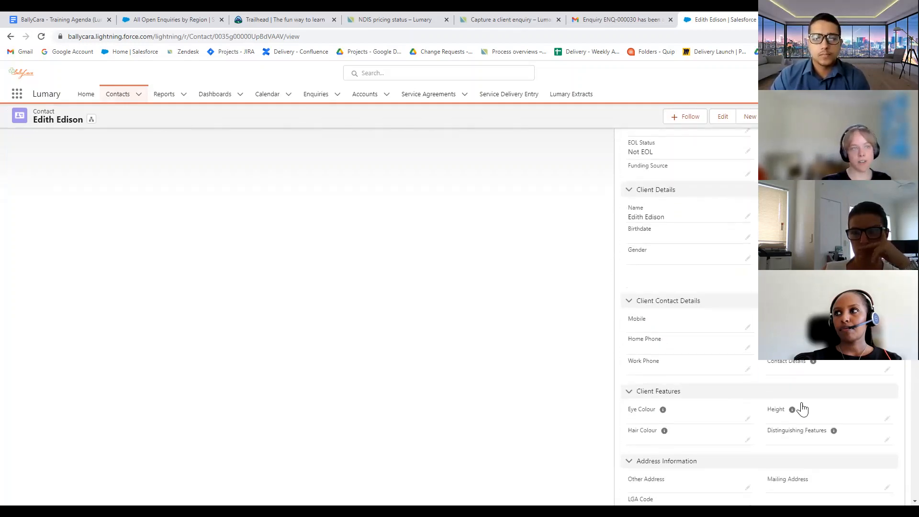
{"action": "scroll", "coordinate": [802, 408], "scroll_direction": "up", "scroll_amount": 5}
{"action": "scroll", "coordinate": [802, 405], "scroll_direction": "down", "scroll_amount": 4}
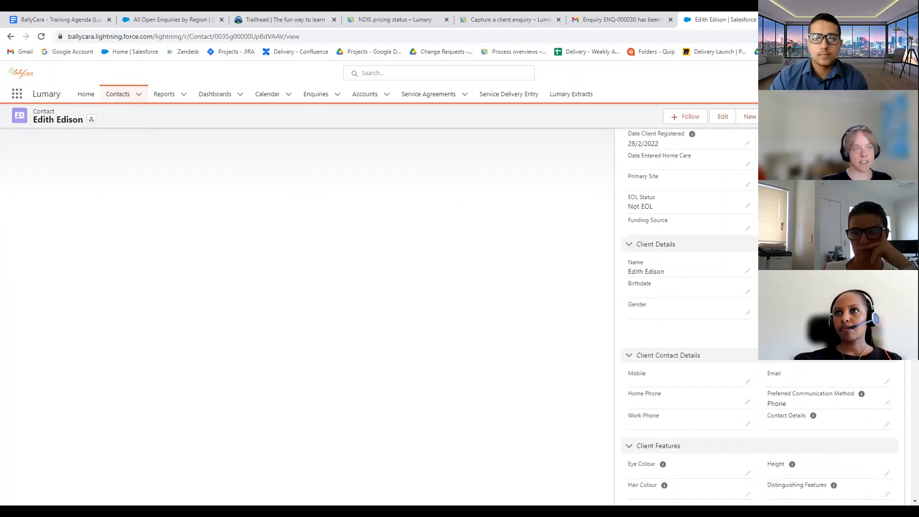
Edit the contact details, setting Gender to Female and choosing a Sub Region
{"action": "double_click", "coordinate": [660, 319]}
{"action": "left_click", "coordinate": [674, 324]}
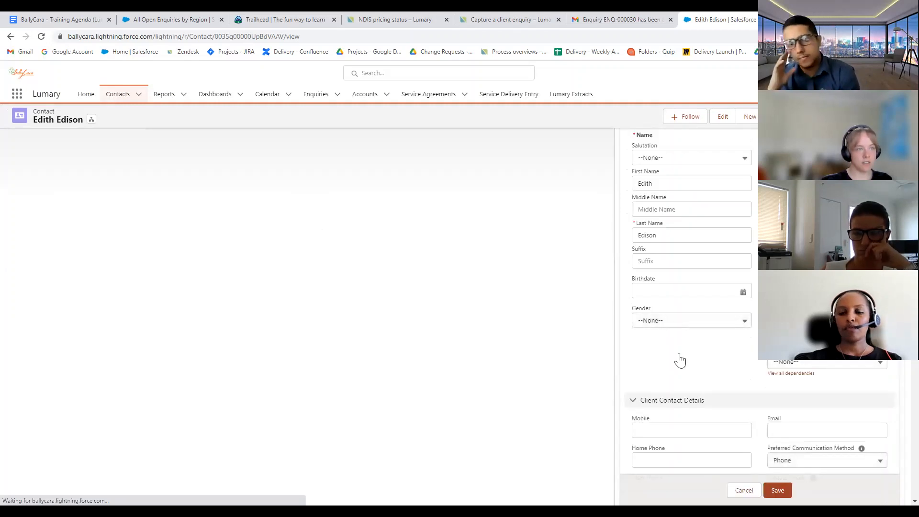
{"action": "left_click", "coordinate": [679, 354]}
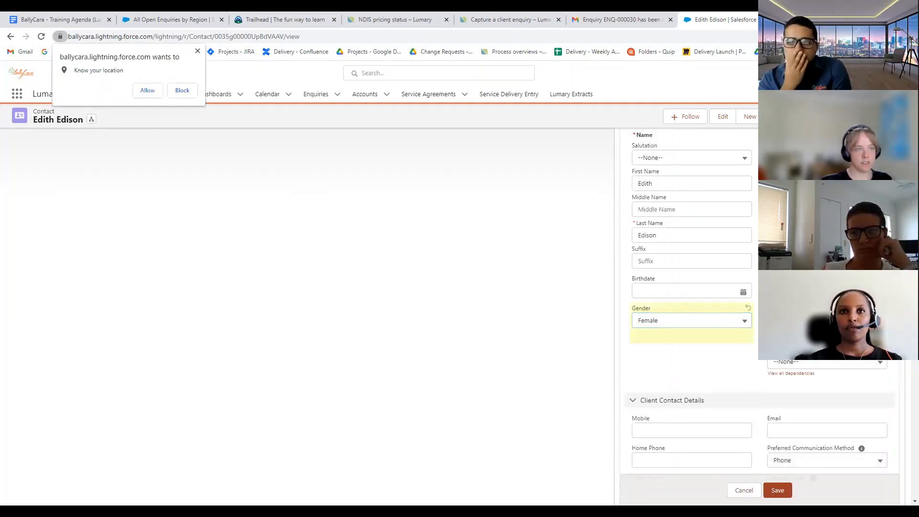
{"action": "left_click", "coordinate": [804, 362]}
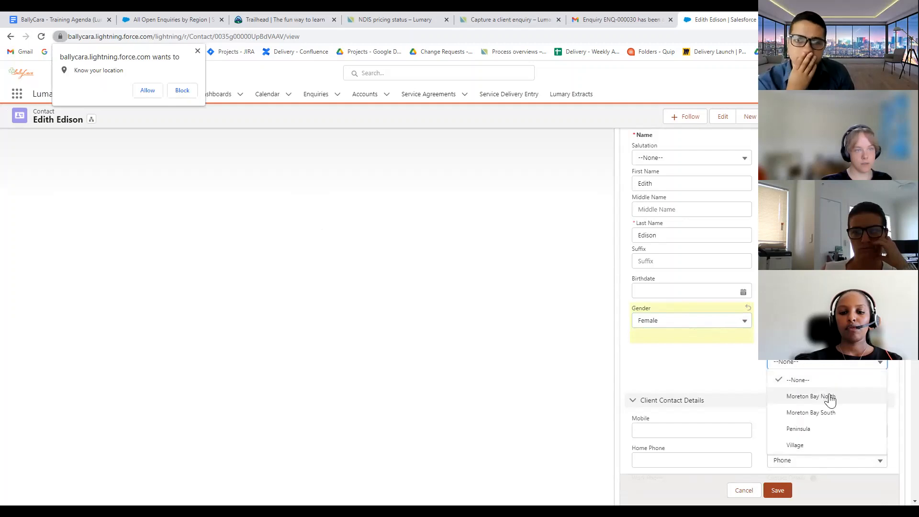
{"action": "left_click", "coordinate": [827, 396]}
Enter the client's mobile number and begin filling the email and other contact fields
{"action": "scroll", "coordinate": [726, 380], "scroll_direction": "down", "scroll_amount": 2}
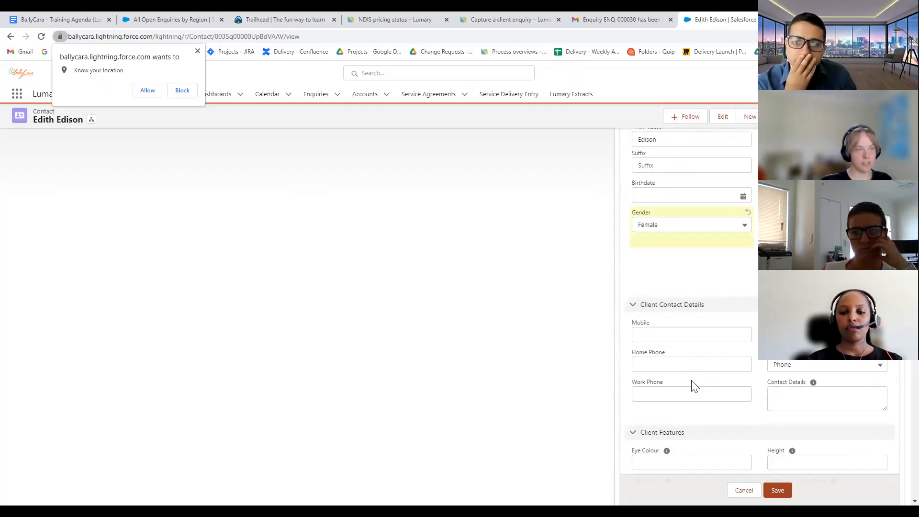
{"action": "left_click", "coordinate": [712, 335]}
{"action": "type", "text": "04000000"}
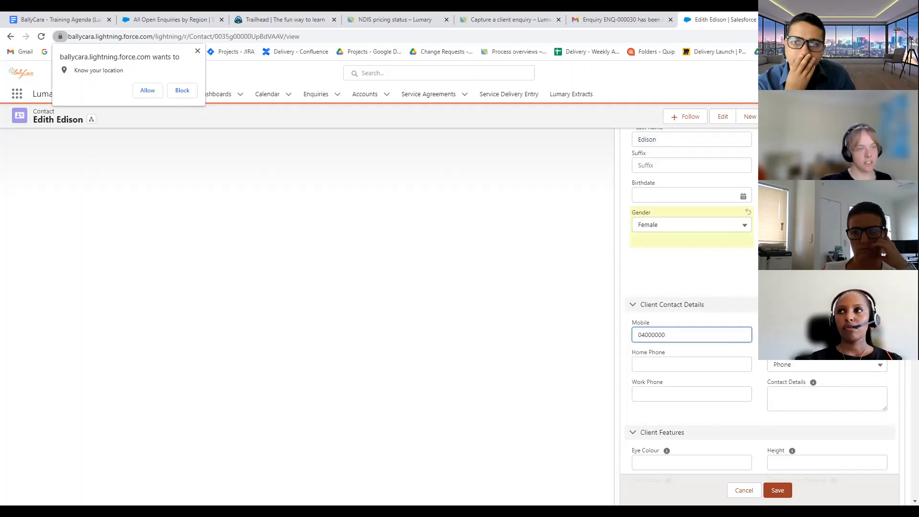
{"action": "left_click", "coordinate": [827, 335]}
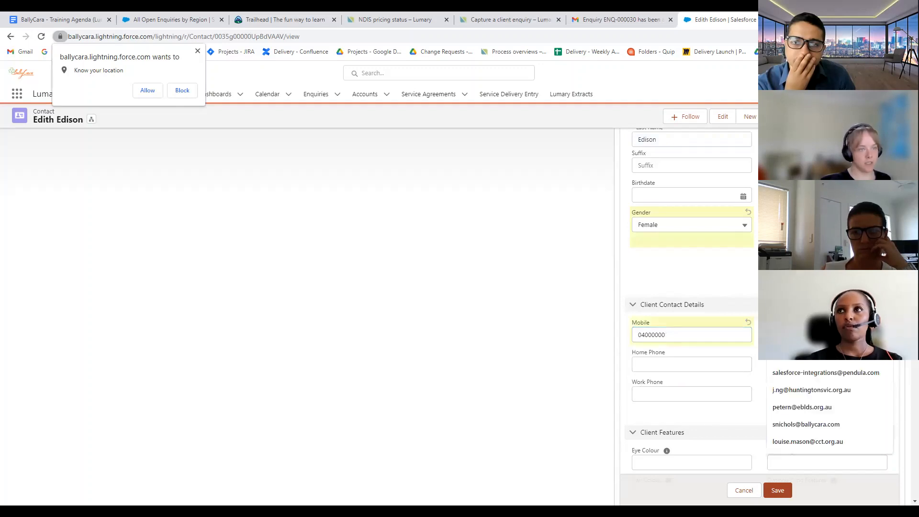
{"action": "type", "text": "e"}
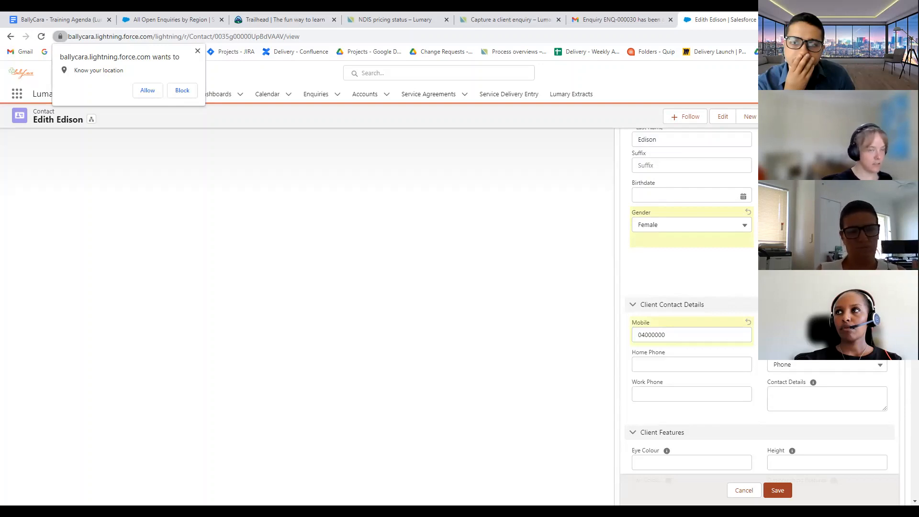
{"action": "scroll", "coordinate": [728, 410], "scroll_direction": "down", "scroll_amount": 2}
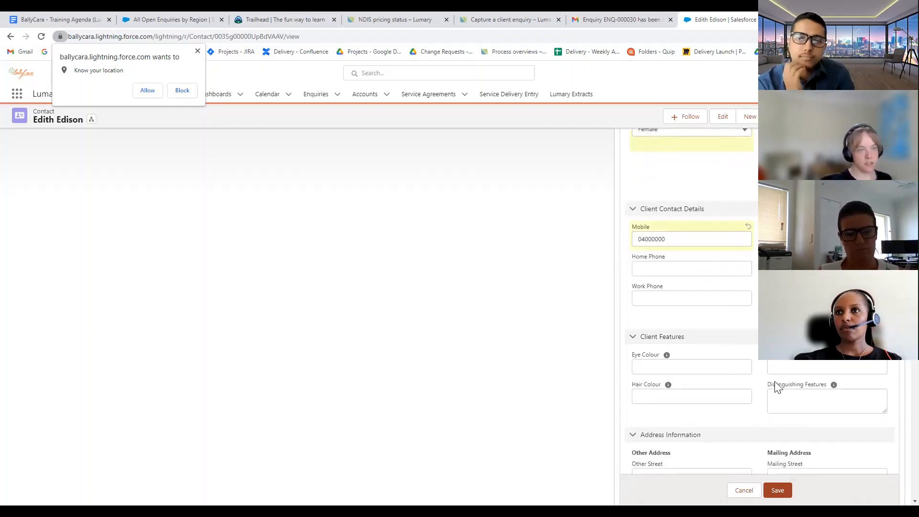
{"action": "left_click", "coordinate": [678, 299]}
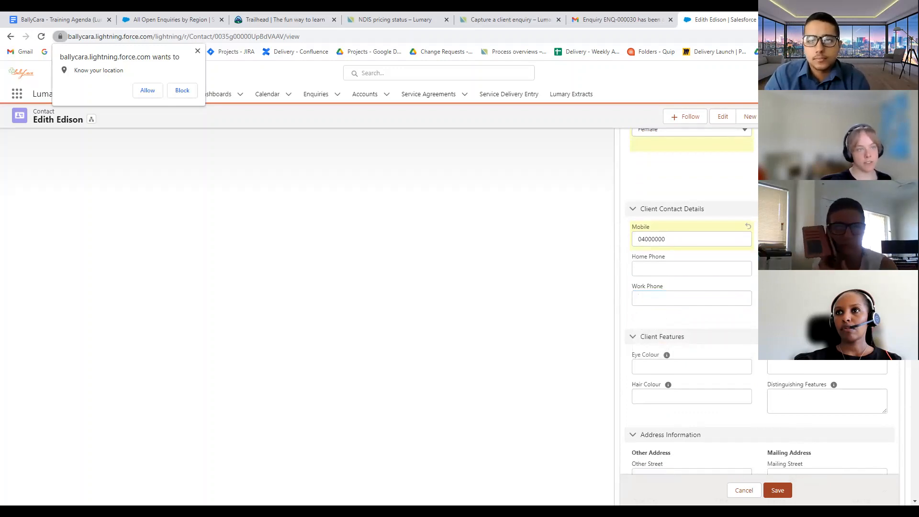
{"action": "mouse_move", "coordinate": [815, 286]}
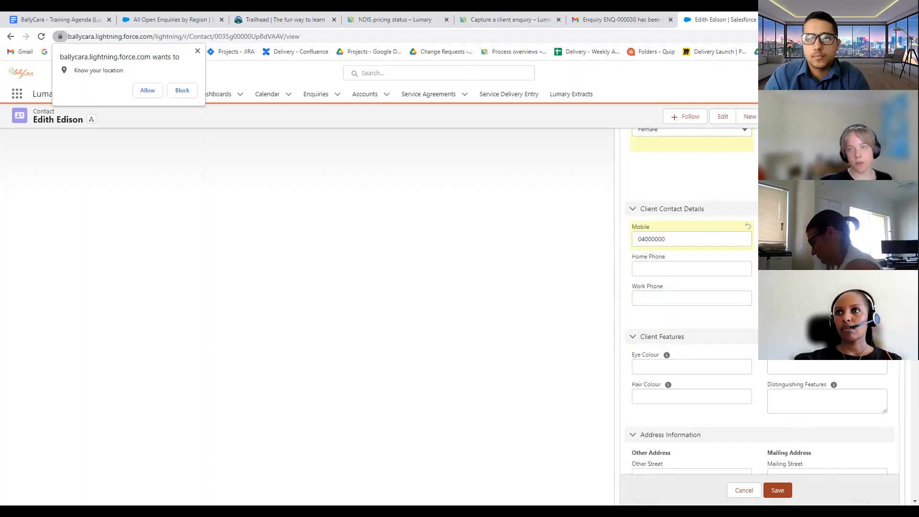
{"action": "scroll", "coordinate": [719, 322], "scroll_direction": "down", "scroll_amount": 2}
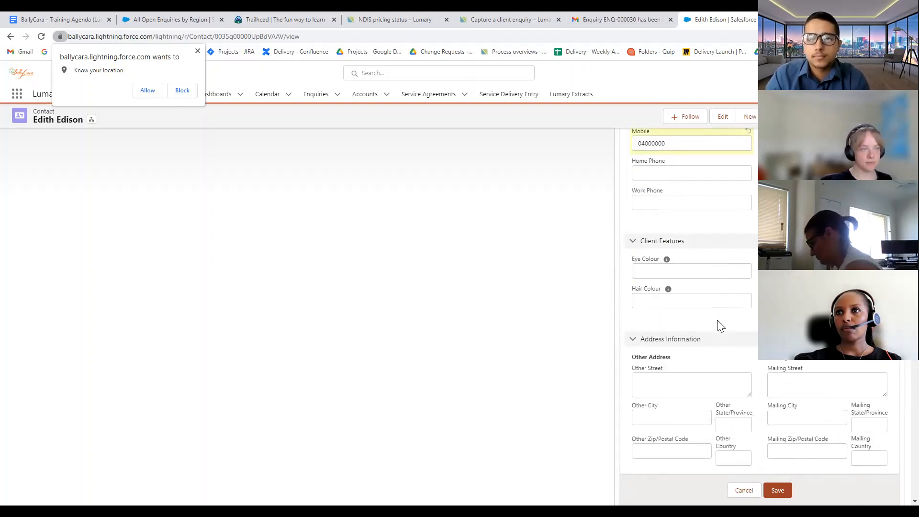
{"action": "left_click", "coordinate": [655, 269]}
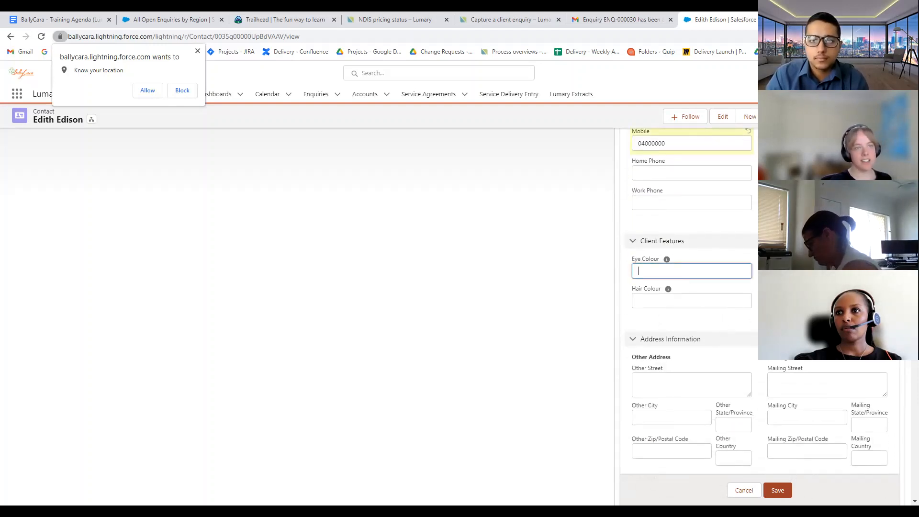
Enter the client's street in the Other Street field
{"action": "scroll", "coordinate": [668, 288], "scroll_direction": "down", "scroll_amount": 2}
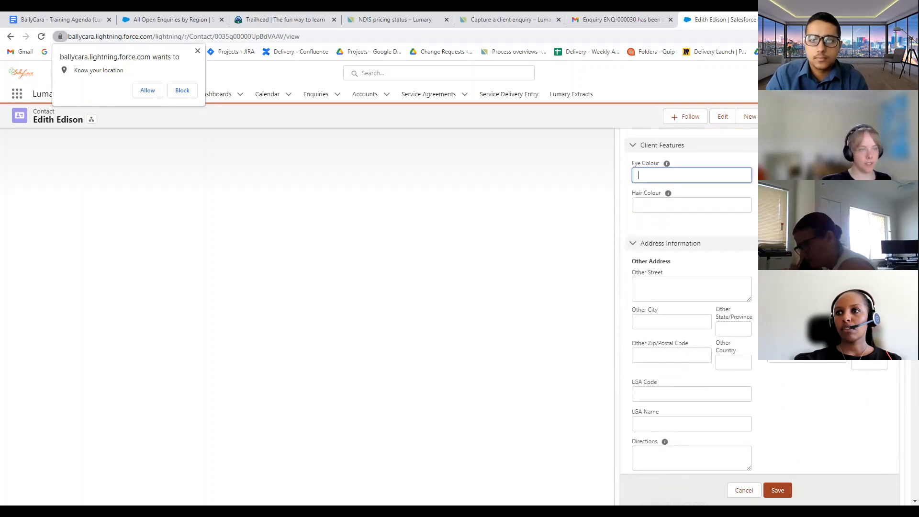
{"action": "scroll", "coordinate": [692, 316], "scroll_direction": "down", "scroll_amount": 2}
{"action": "left_click", "coordinate": [687, 201]}
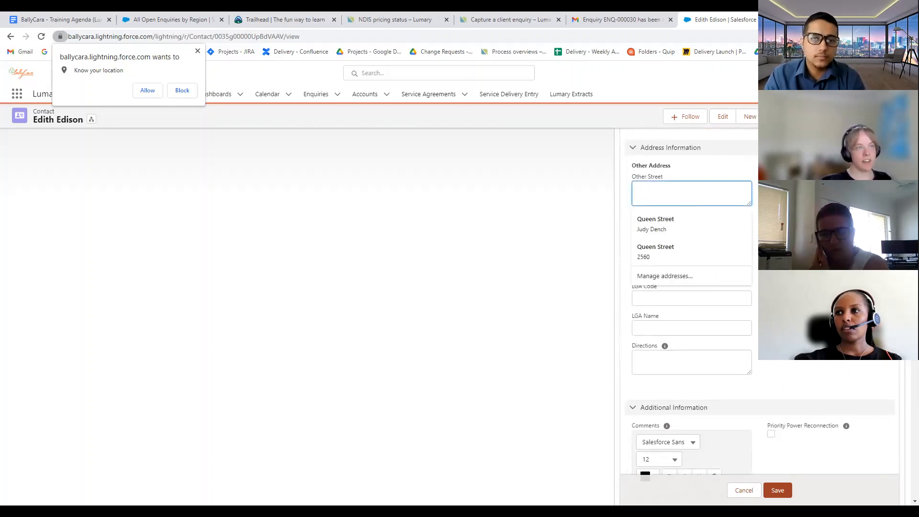
{"action": "left_click", "coordinate": [770, 306]}
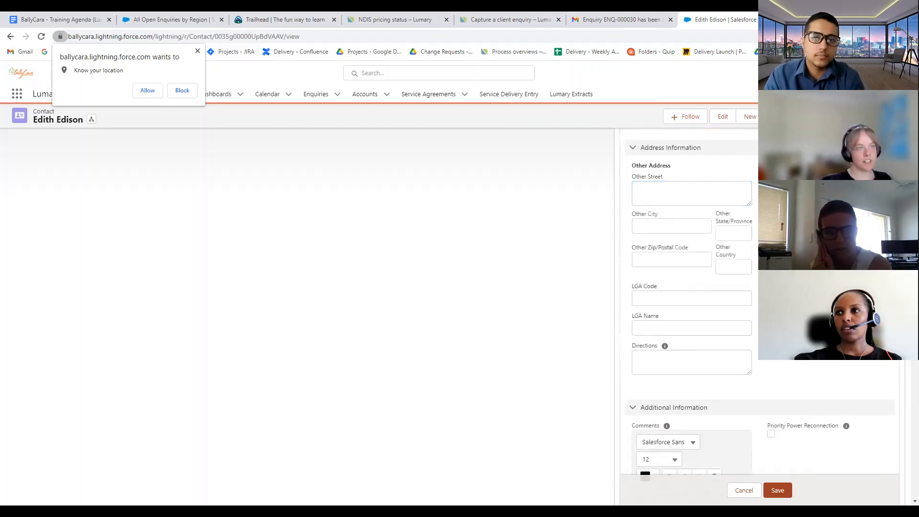
{"action": "left_click", "coordinate": [674, 196]}
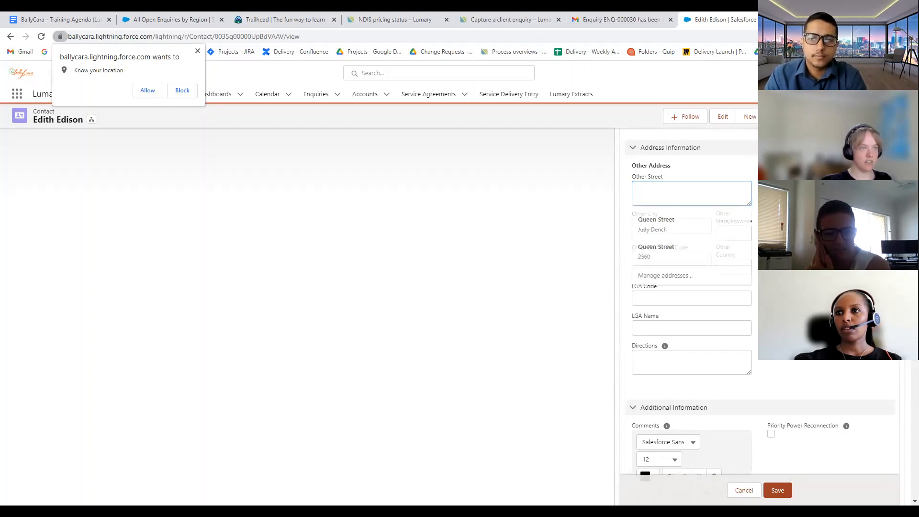
{"action": "left_click", "coordinate": [691, 200]}
{"action": "type", "text": "Que"}
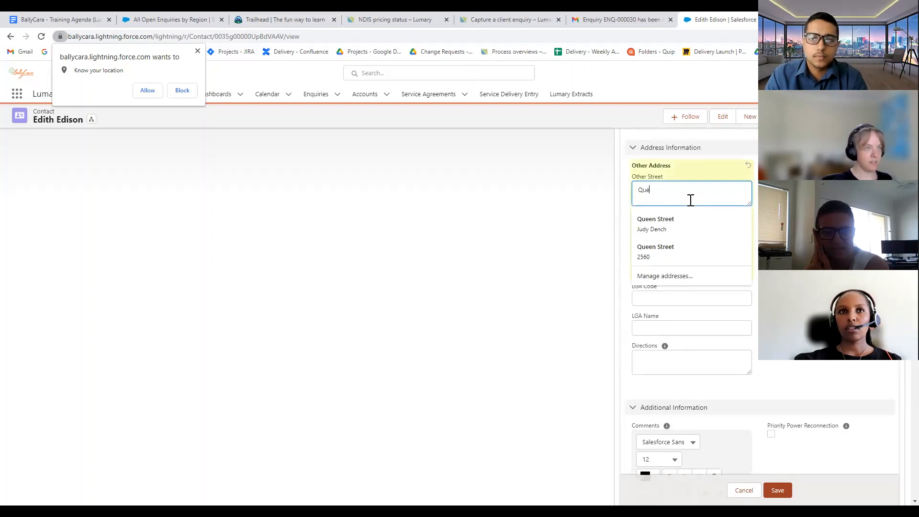
{"action": "key", "text": "BackSpace"}
{"action": "key", "text": "BackSpace"}
{"action": "key", "text": "BackSpace"}
{"action": "key", "text": "BackSpace"}
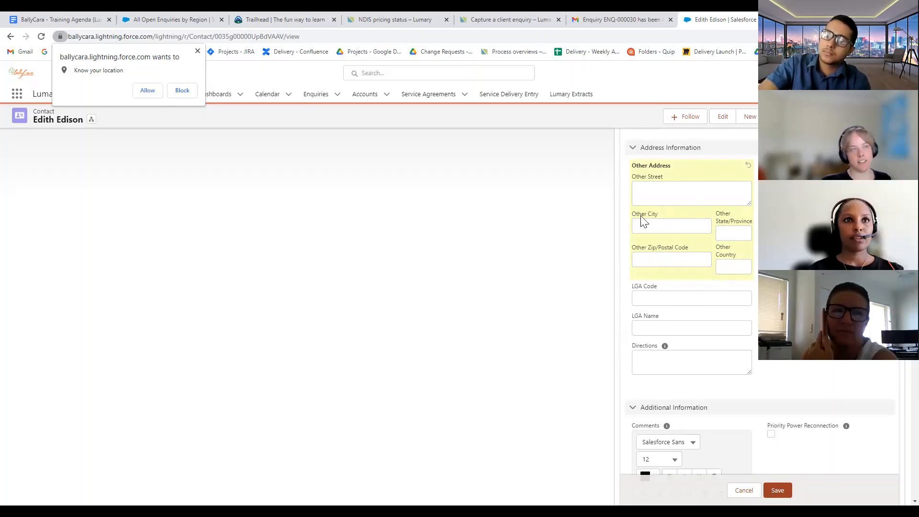
{"action": "left_click", "coordinate": [660, 200]}
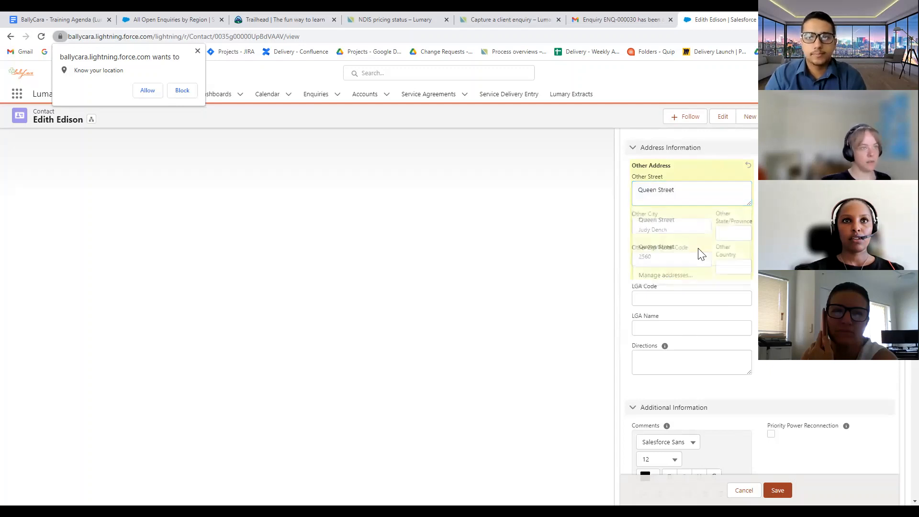
Fill in the other address's city, state and postal code fields
{"action": "left_click", "coordinate": [664, 228]}
{"action": "type", "text": "Perth"}
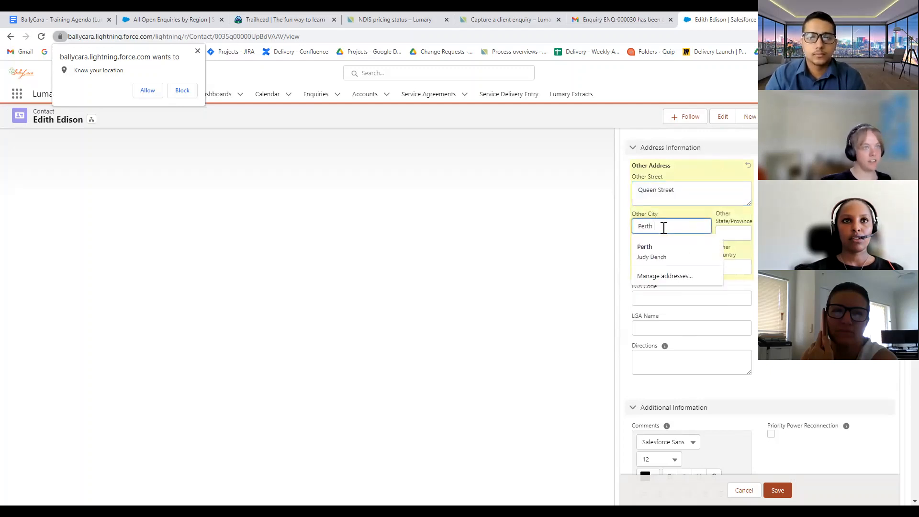
{"action": "left_click", "coordinate": [740, 230]}
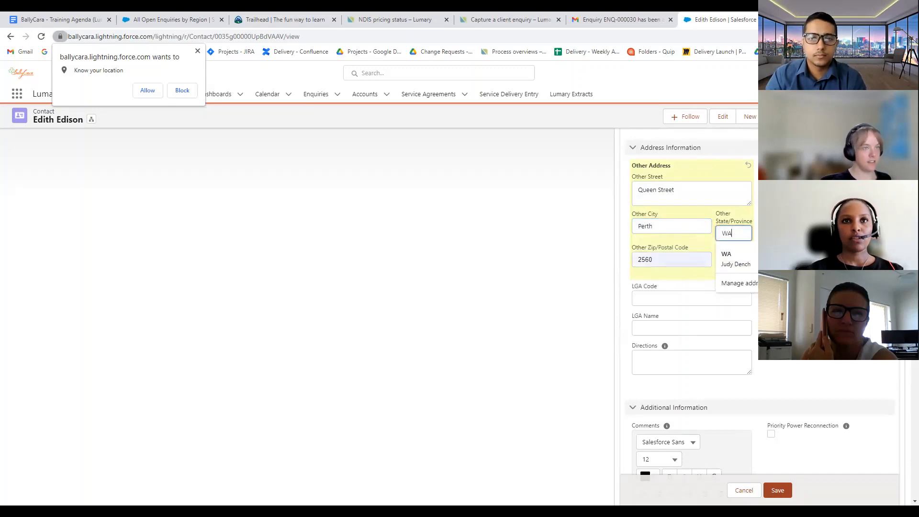
{"action": "left_click", "coordinate": [726, 258]}
{"action": "left_click", "coordinate": [670, 258]}
{"action": "type", "text": "6000"}
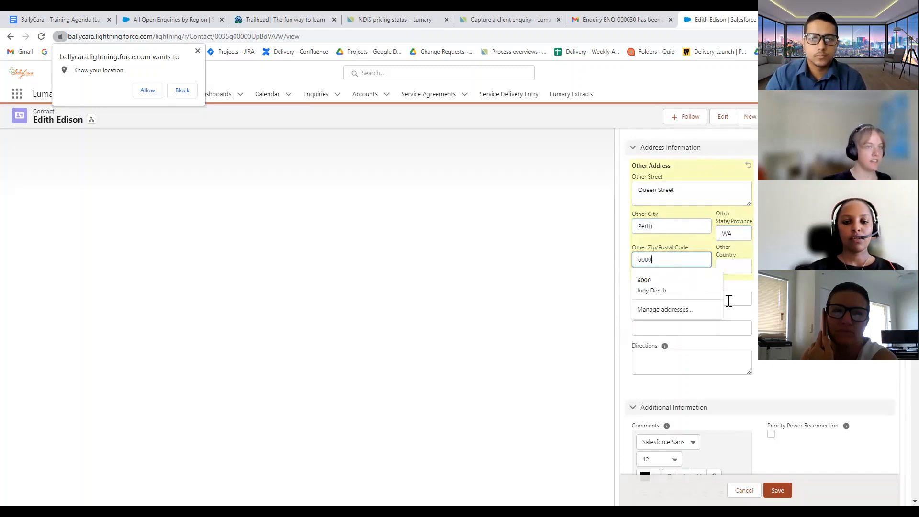
{"action": "left_click", "coordinate": [765, 318]}
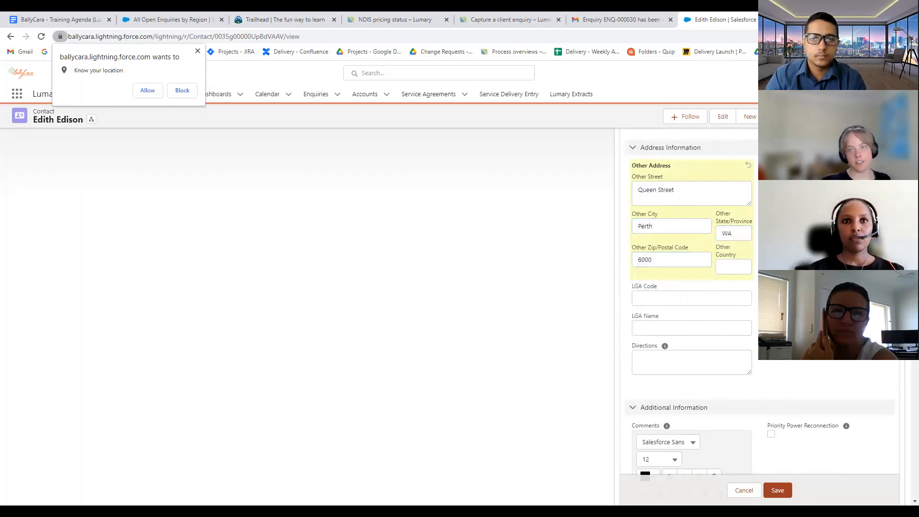
Save the updated client contact details
{"action": "scroll", "coordinate": [656, 248], "scroll_direction": "down", "scroll_amount": 3}
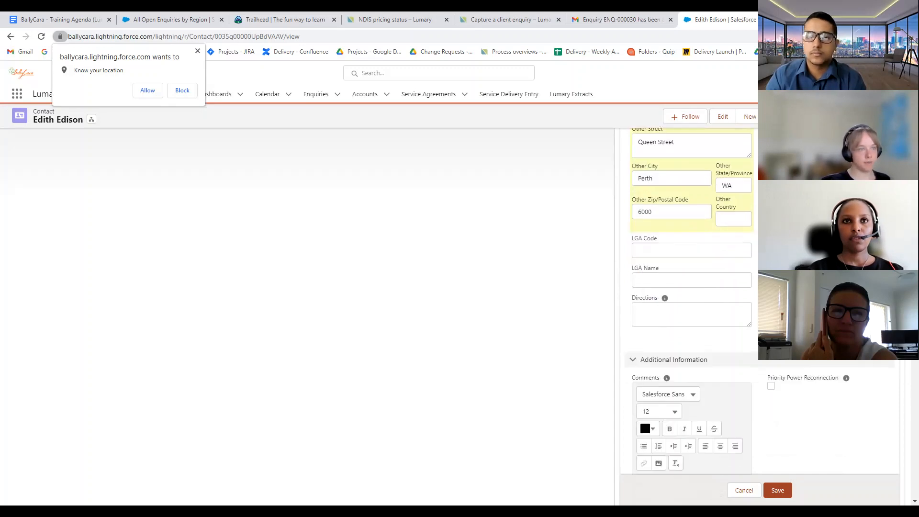
{"action": "scroll", "coordinate": [645, 157], "scroll_direction": "up", "scroll_amount": 3}
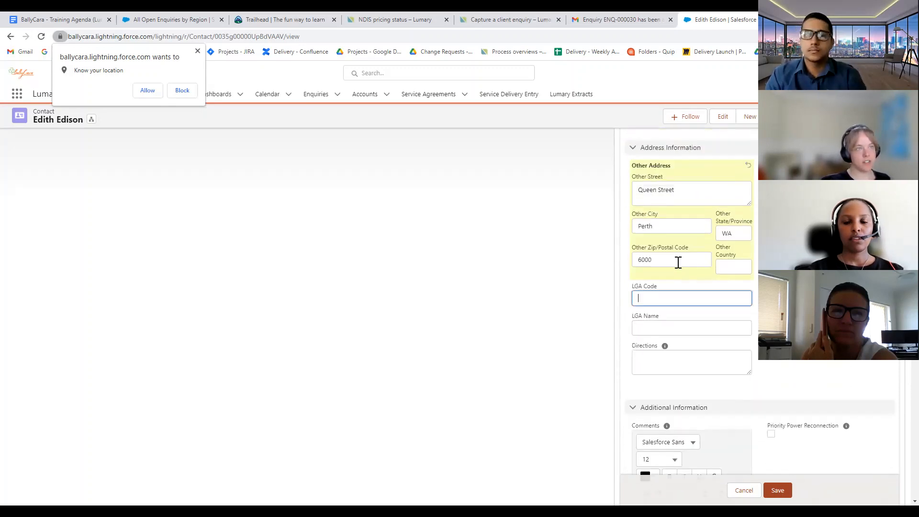
{"action": "left_click", "coordinate": [641, 301]}
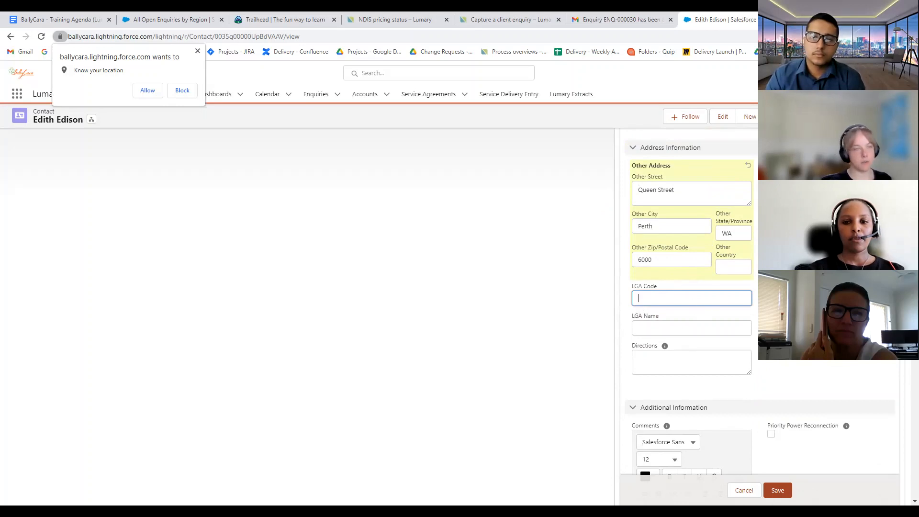
{"action": "scroll", "coordinate": [692, 307], "scroll_direction": "down", "scroll_amount": 3}
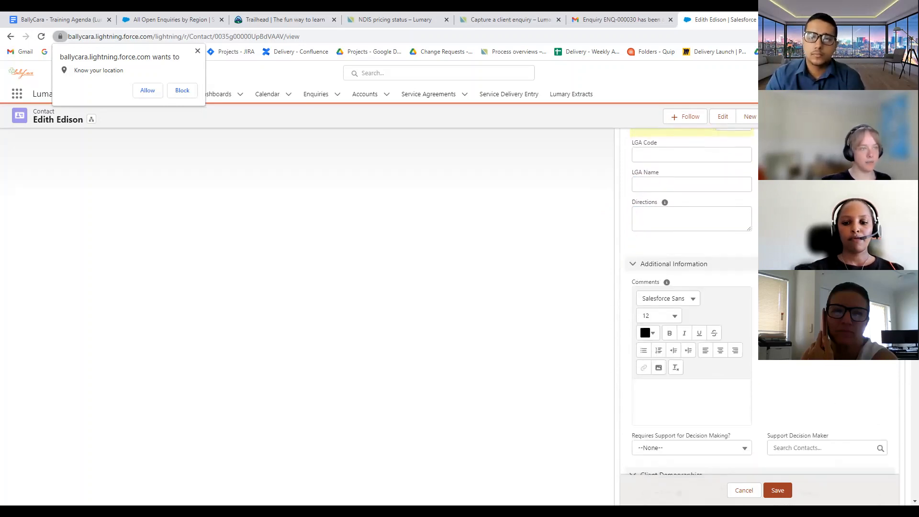
{"action": "scroll", "coordinate": [691, 306], "scroll_direction": "down", "scroll_amount": 3}
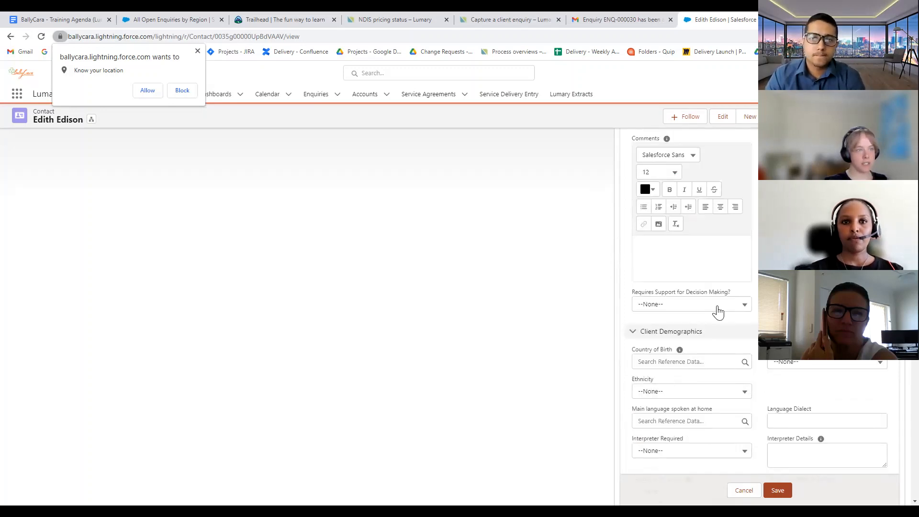
{"action": "scroll", "coordinate": [718, 312], "scroll_direction": "down", "scroll_amount": 2}
{"action": "scroll", "coordinate": [739, 357], "scroll_direction": "down", "scroll_amount": 6}
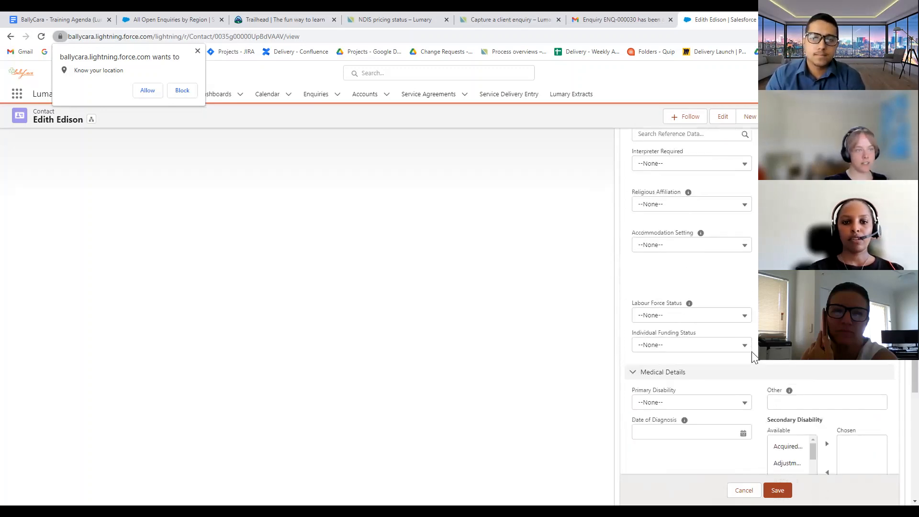
{"action": "scroll", "coordinate": [743, 398], "scroll_direction": "down", "scroll_amount": 8}
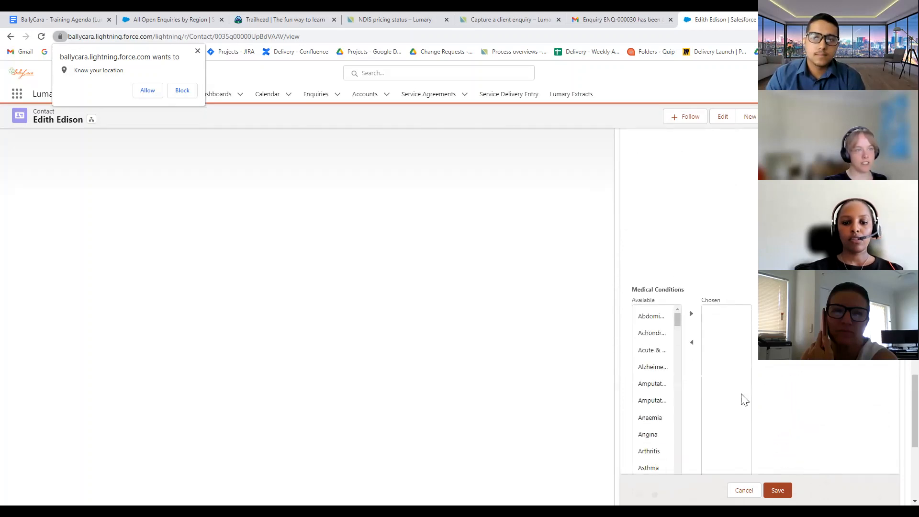
{"action": "left_click", "coordinate": [771, 473]}
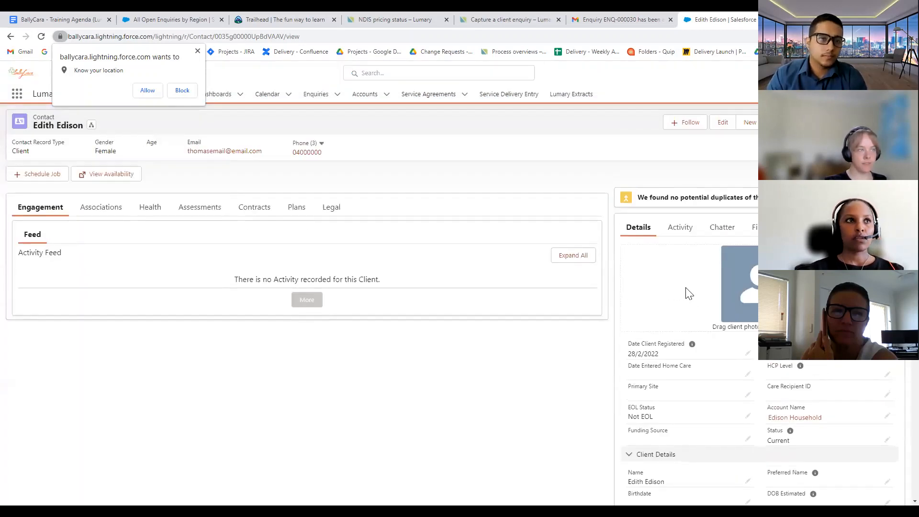
{"action": "left_click", "coordinate": [688, 231]}
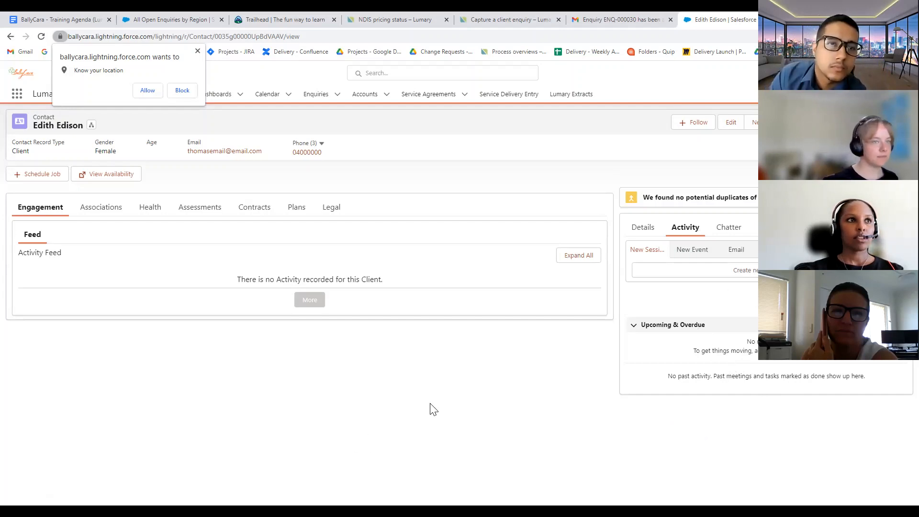
Close the browser's location permission pop-up
{"action": "left_click", "coordinate": [197, 51]}
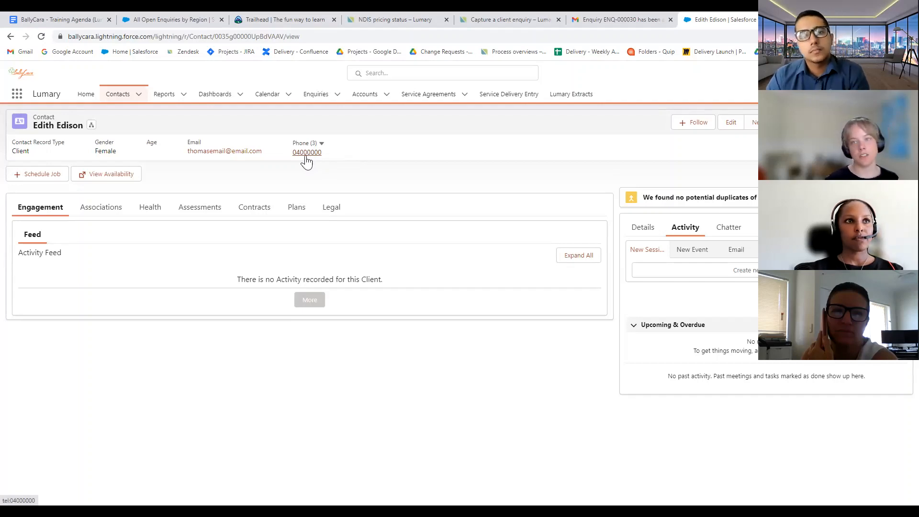
Open an email draft to the client, minimise it, and start a new call log
{"action": "left_click", "coordinate": [230, 152]}
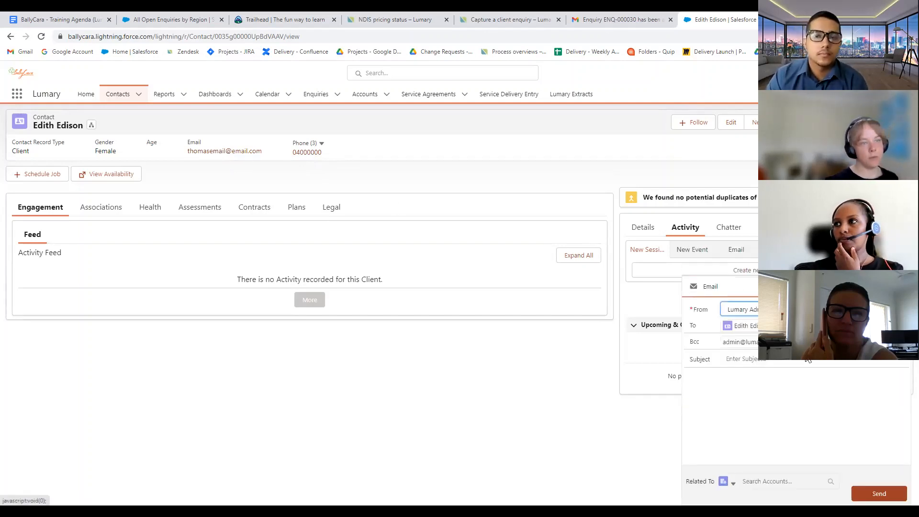
{"action": "left_click", "coordinate": [790, 429]}
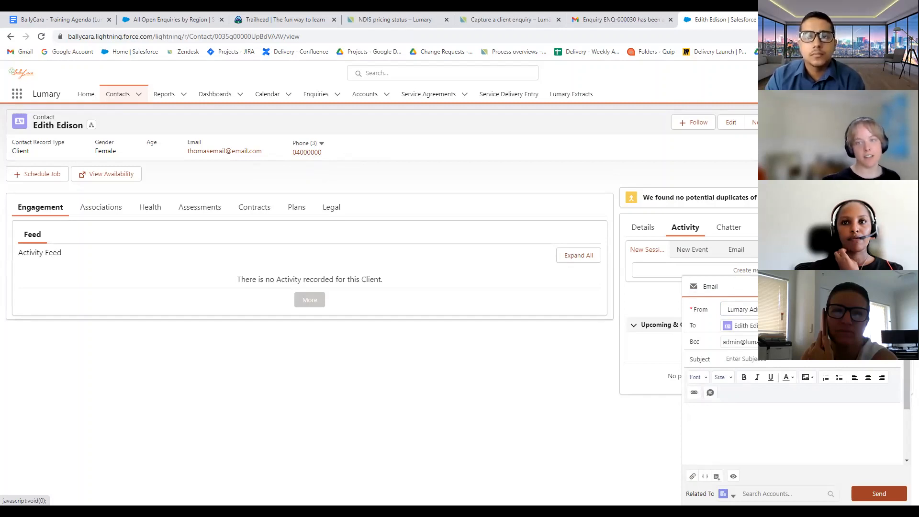
{"action": "left_click", "coordinate": [872, 286]}
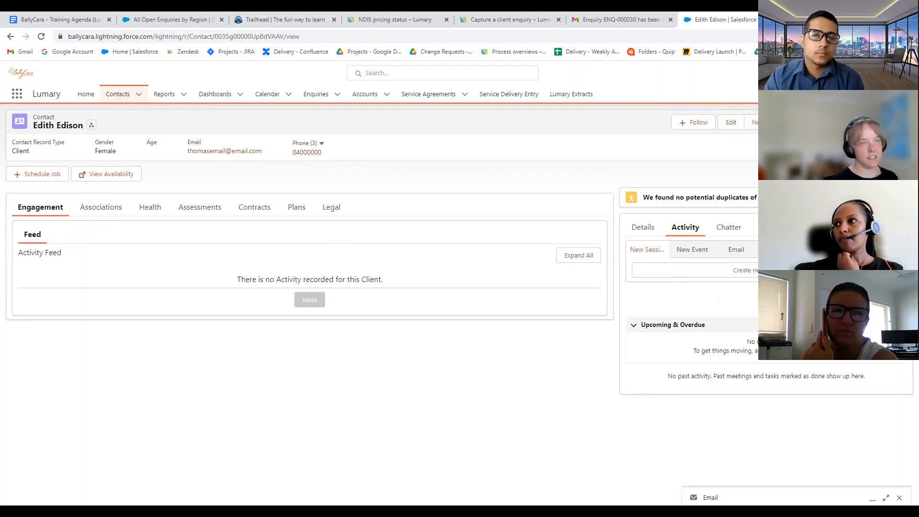
{"action": "left_click", "coordinate": [708, 270]}
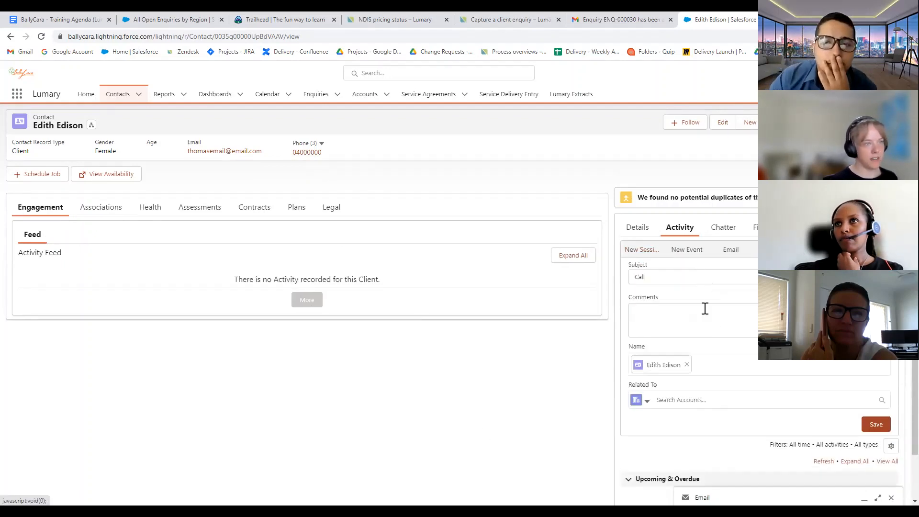
Log a call with comment 'I have spoken to the client', fixing the typo, then reload
{"action": "left_click", "coordinate": [704, 308]}
{"action": "type", "text": "I ahve spo"}
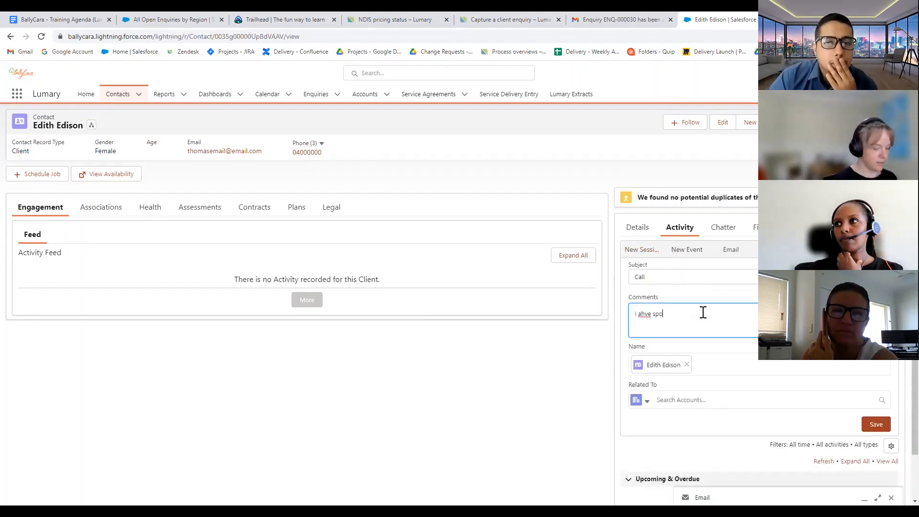
{"action": "type", "text": "ken to the client"}
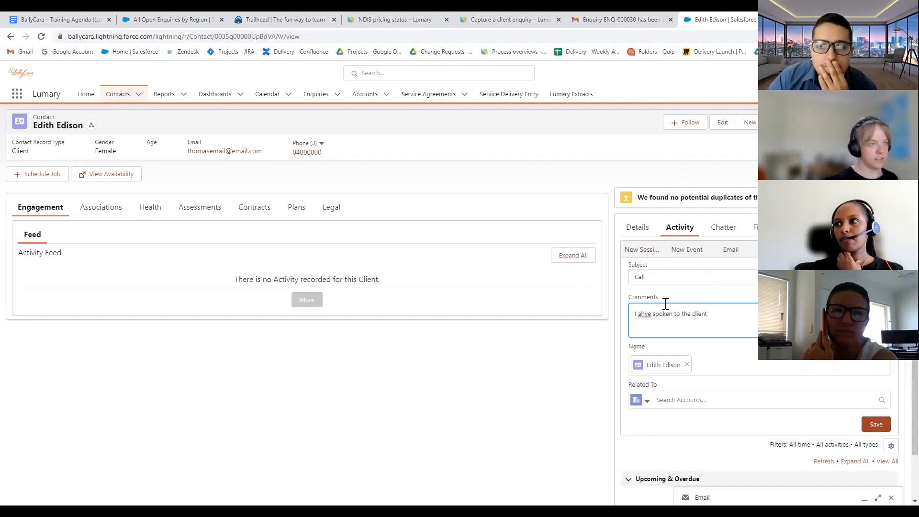
{"action": "right_click", "coordinate": [641, 314]}
{"action": "left_click", "coordinate": [668, 326]}
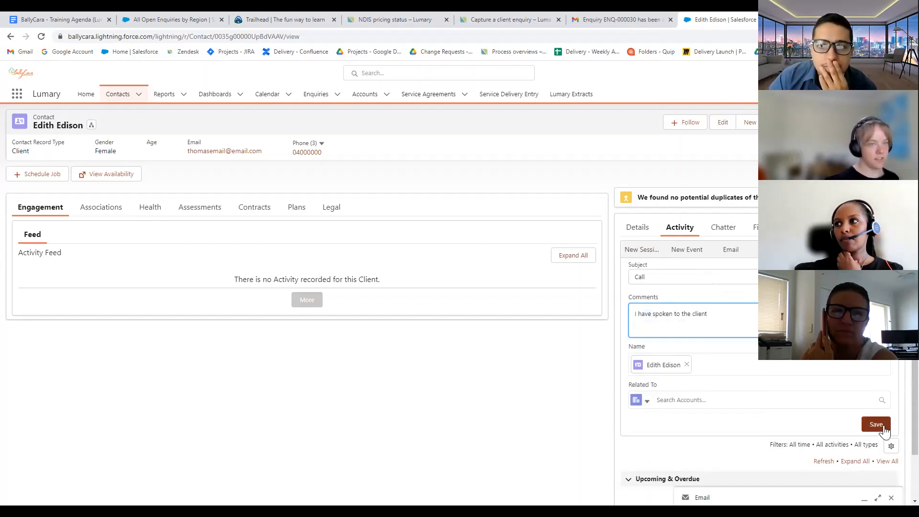
{"action": "left_click", "coordinate": [876, 425]}
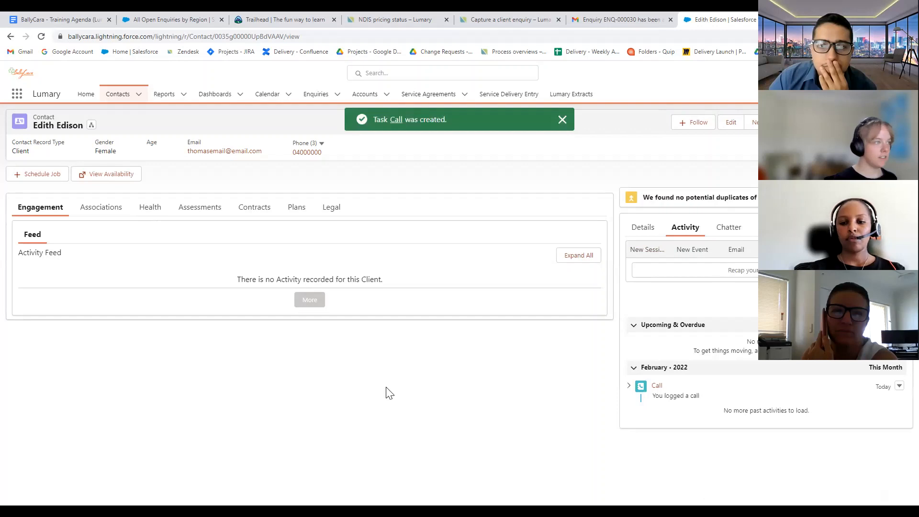
{"action": "left_click", "coordinate": [41, 36]}
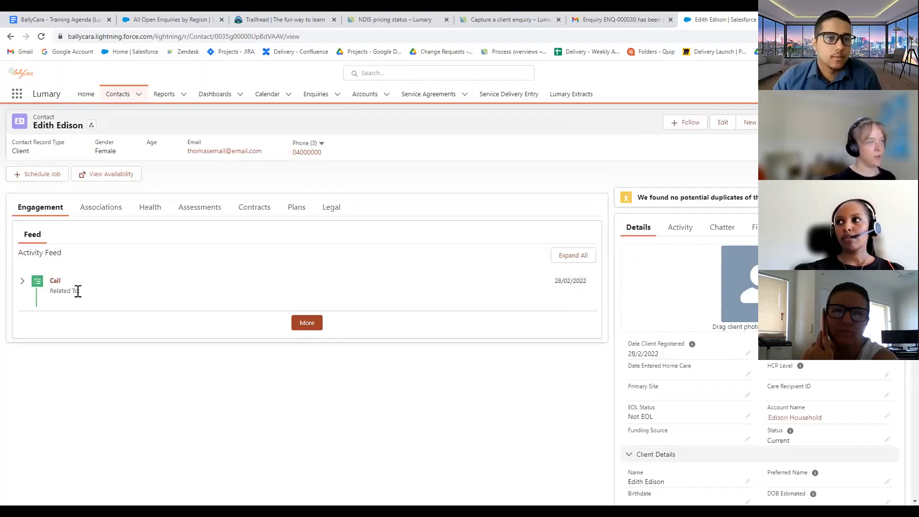
Return to the Activity timeline, then switch to the client's Associations tab
{"action": "left_click", "coordinate": [679, 228]}
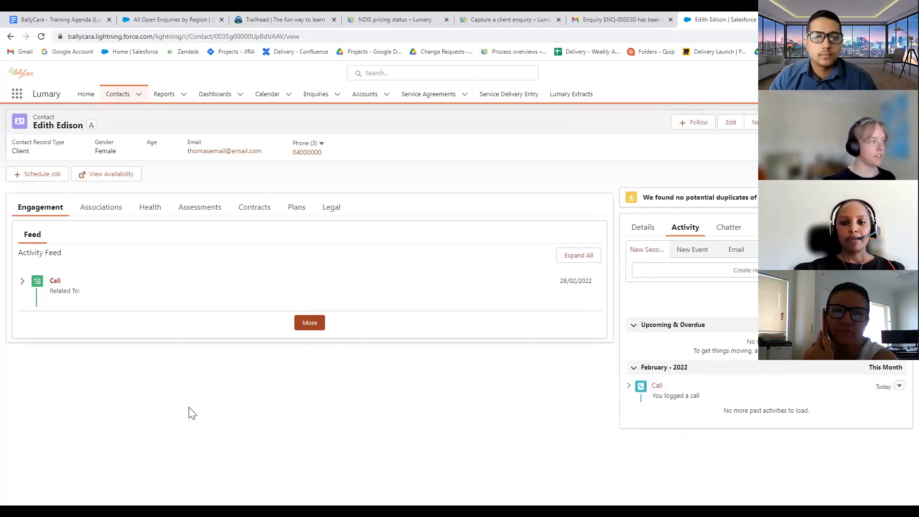
{"action": "left_click", "coordinate": [100, 211]}
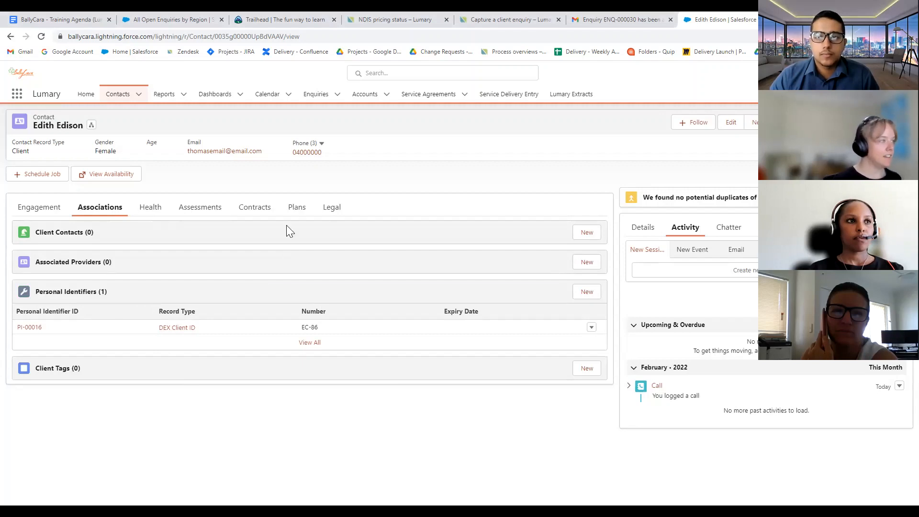
Add a Friend from Recent Contacts as the client's emergency contact and save
{"action": "left_click", "coordinate": [587, 234]}
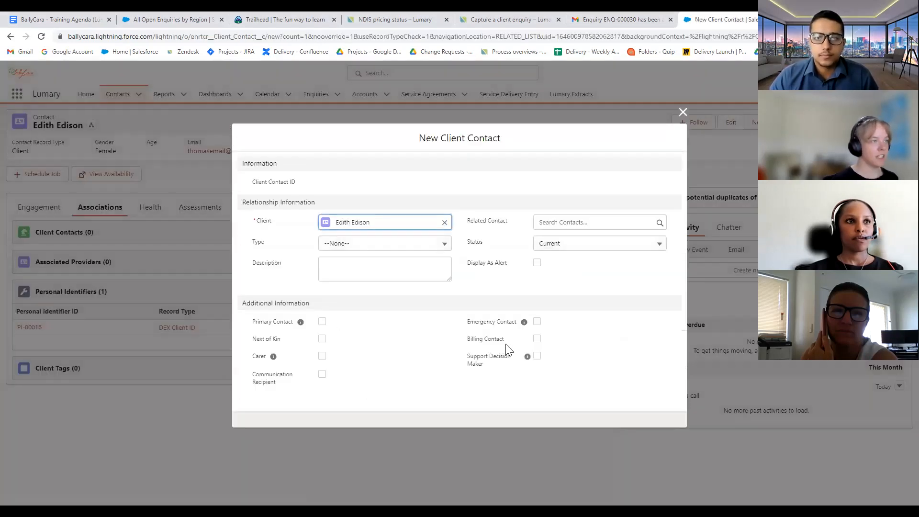
{"action": "left_click", "coordinate": [477, 247]}
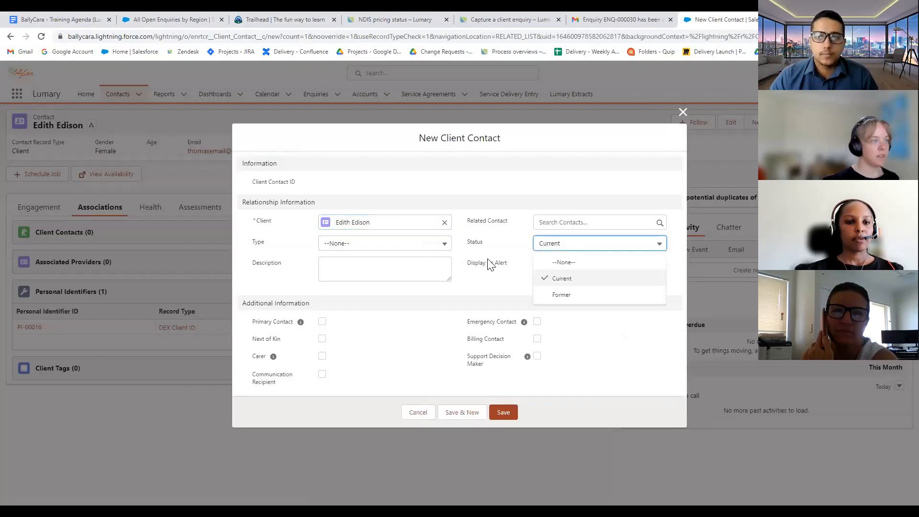
{"action": "left_click", "coordinate": [536, 322]}
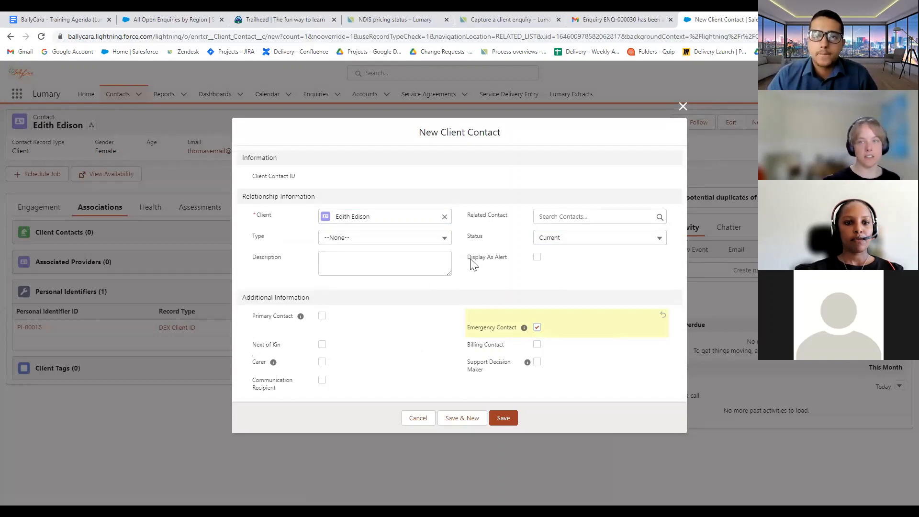
{"action": "left_click", "coordinate": [594, 216]}
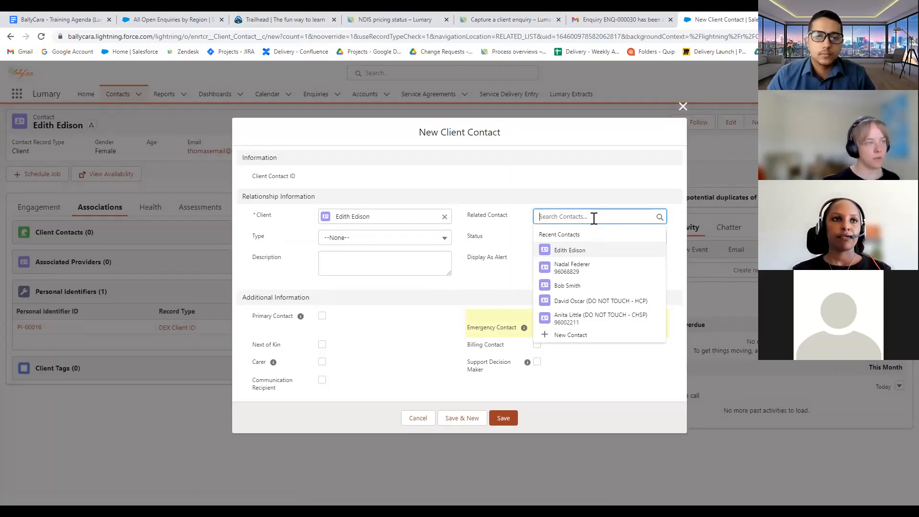
{"action": "left_click", "coordinate": [584, 268]}
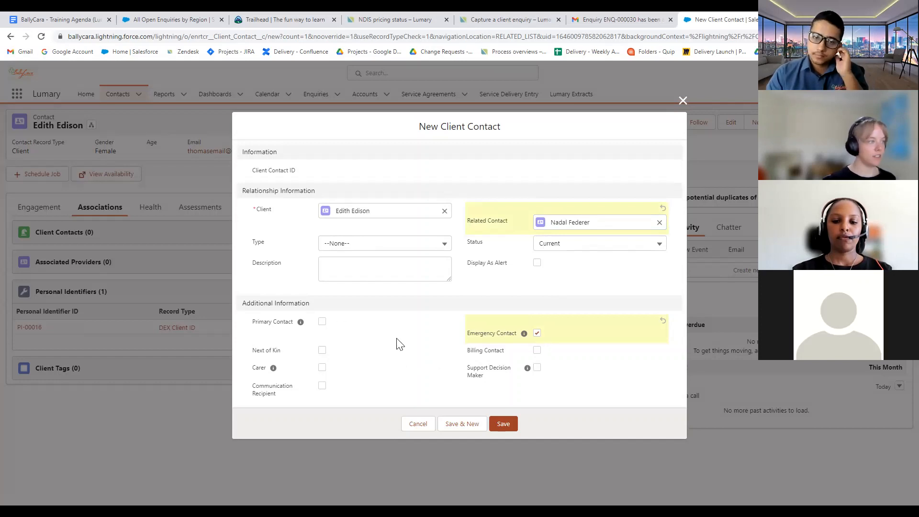
{"action": "left_click", "coordinate": [421, 256]}
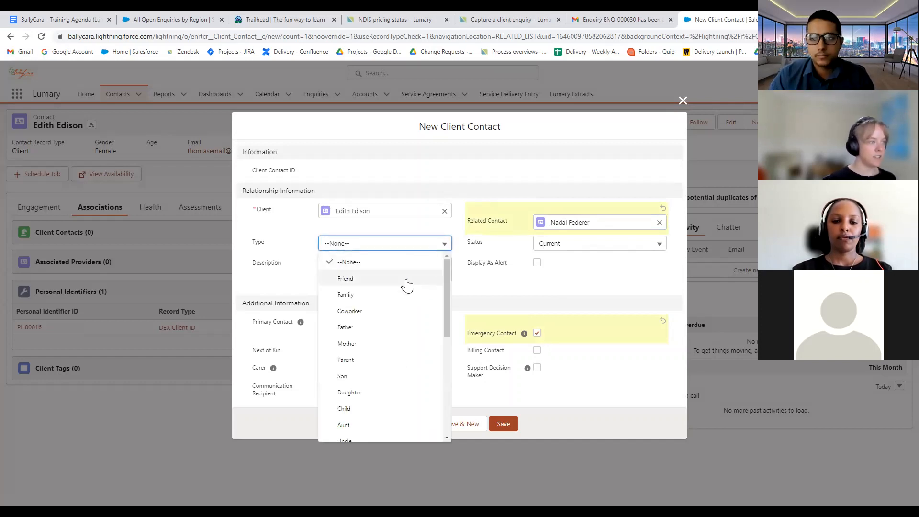
{"action": "left_click", "coordinate": [392, 286]}
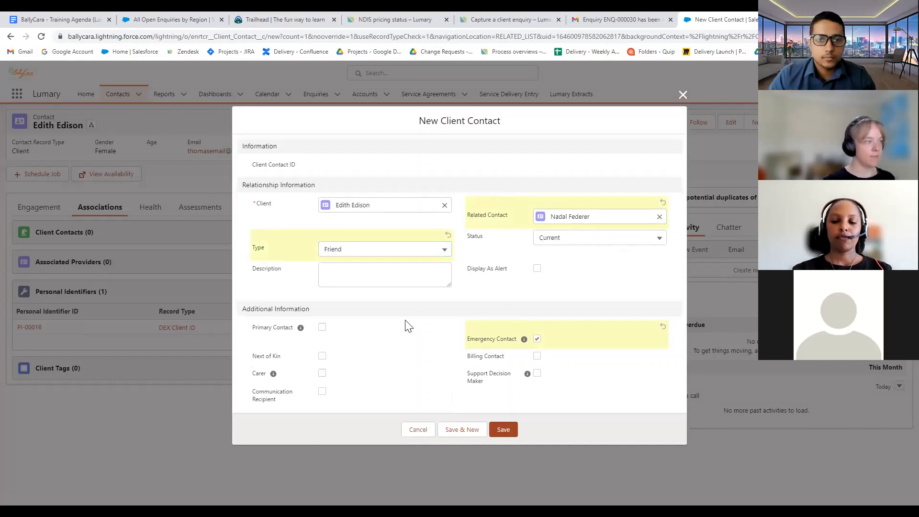
{"action": "left_click", "coordinate": [502, 430]}
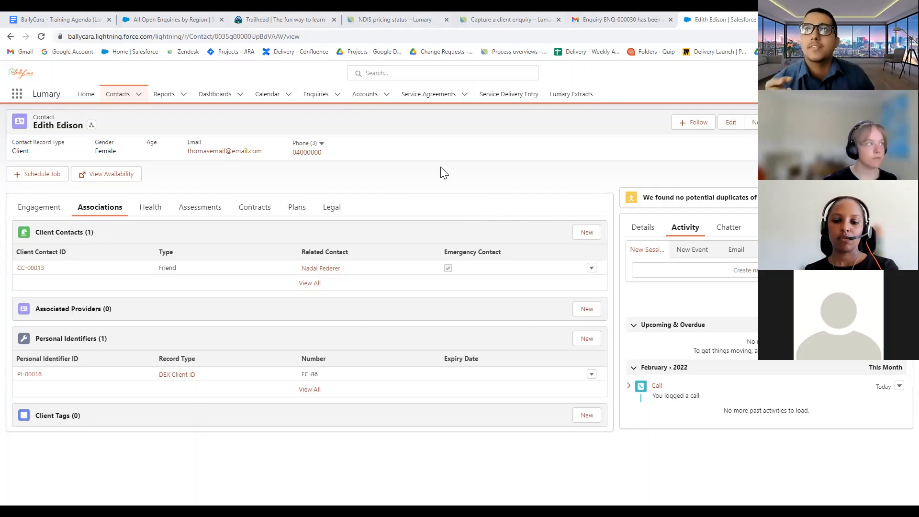
Go to the list of enquiries
{"action": "left_click", "coordinate": [316, 95]}
Open enquiry ENQ-000007, the first entry in the Enquiries list
{"action": "left_click", "coordinate": [75, 178]}
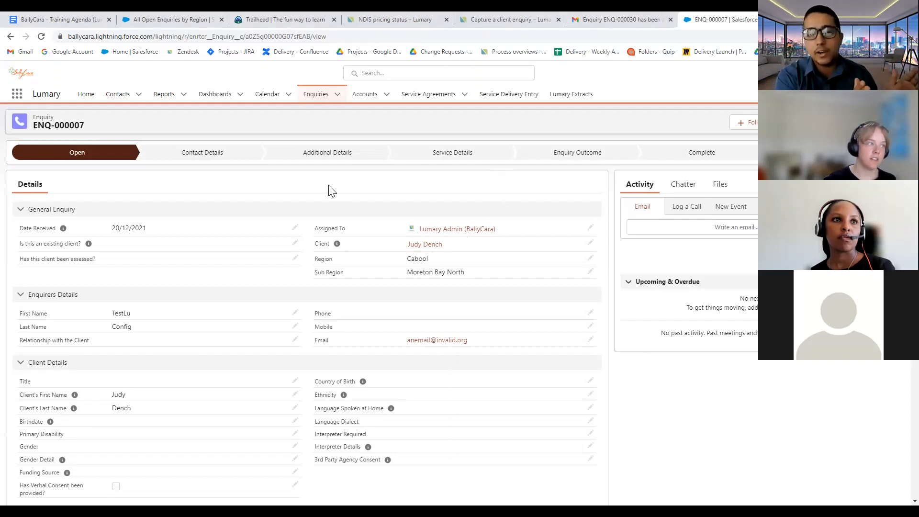
Return to the Contacts list to get back to the client's record
{"action": "mouse_move", "coordinate": [425, 245]}
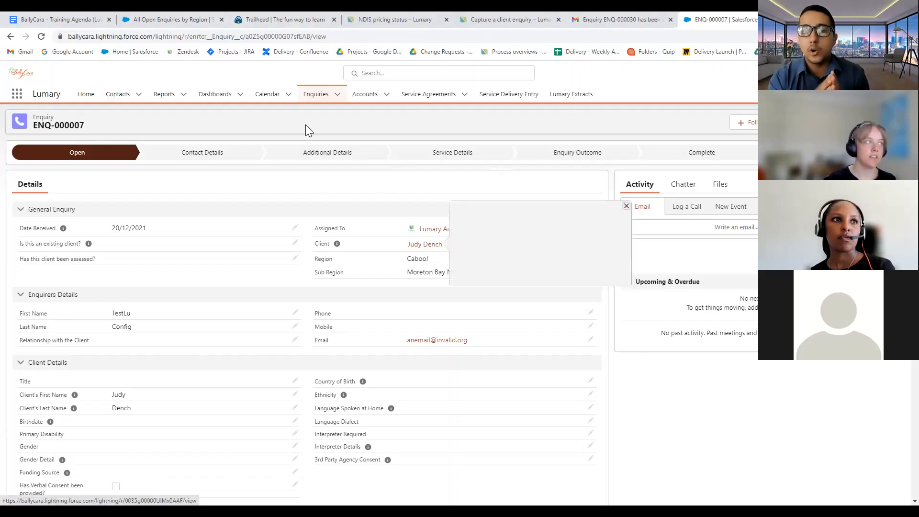
{"action": "left_click", "coordinate": [120, 94]}
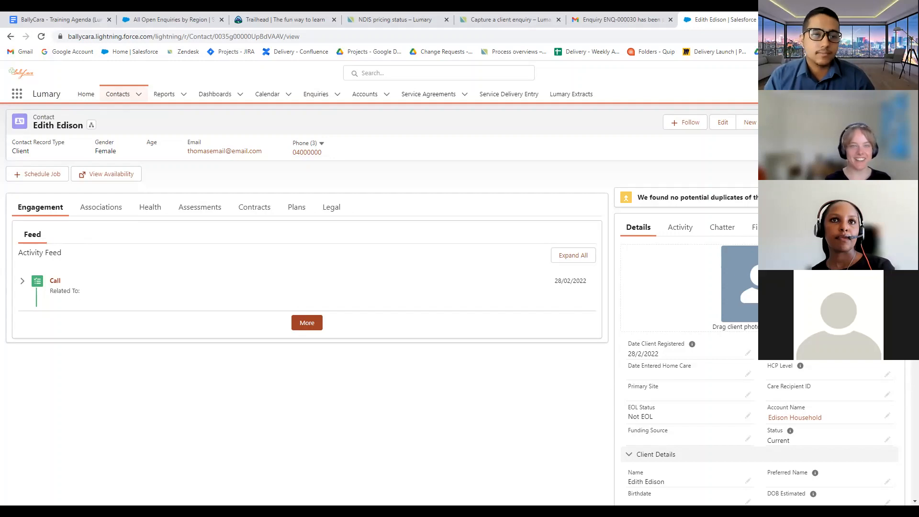
Show the client's Associations, reviewing the Friend contact without changing its type
{"action": "scroll", "coordinate": [452, 384], "scroll_direction": "down", "scroll_amount": 1}
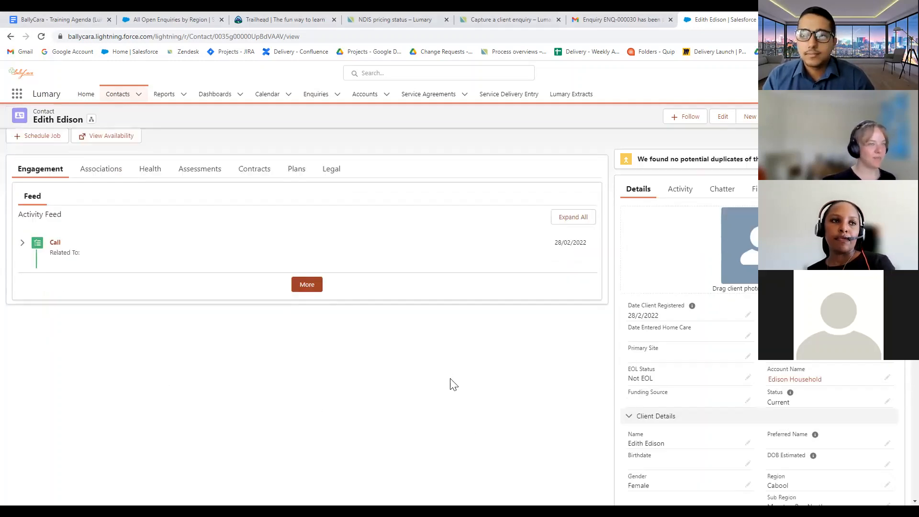
{"action": "scroll", "coordinate": [460, 373], "scroll_direction": "up", "scroll_amount": 1}
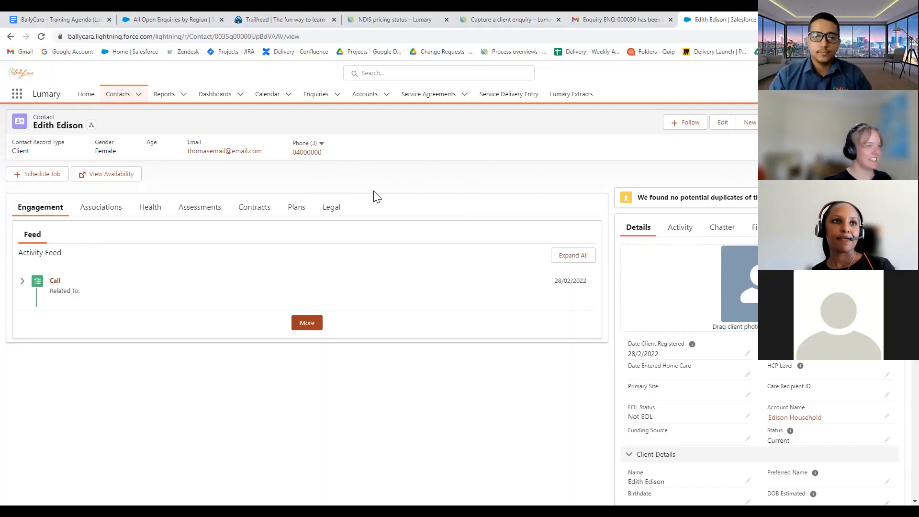
{"action": "left_click", "coordinate": [100, 207]}
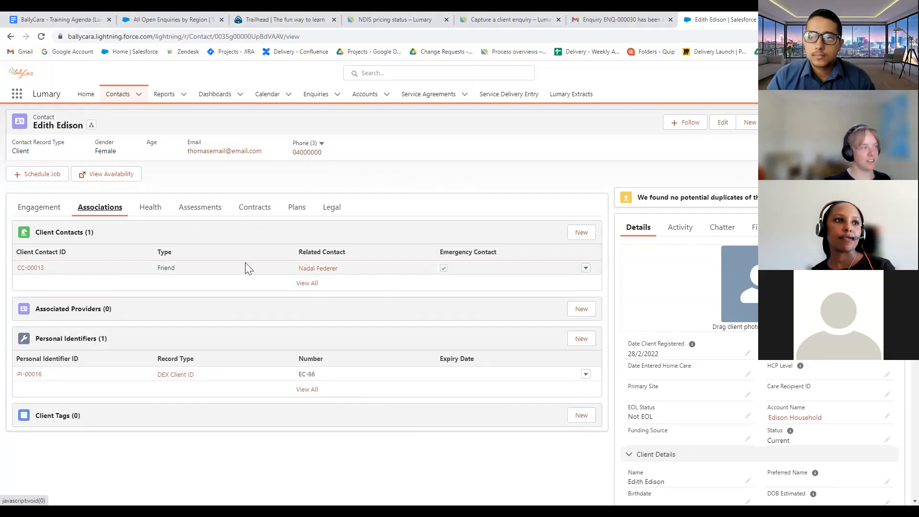
{"action": "double_click", "coordinate": [163, 269]}
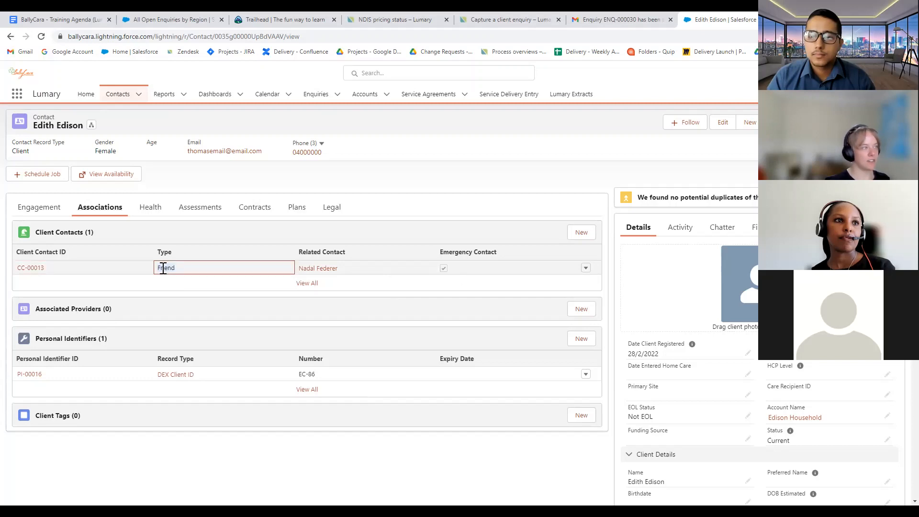
{"action": "left_click", "coordinate": [182, 301]}
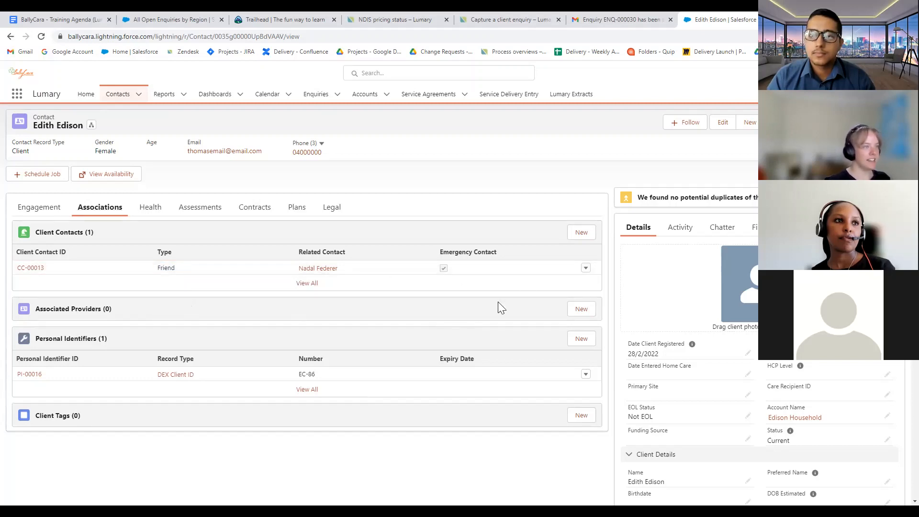
Start a new client contact with relationship type Friend, flagged to show as an alert
{"action": "left_click", "coordinate": [576, 234]}
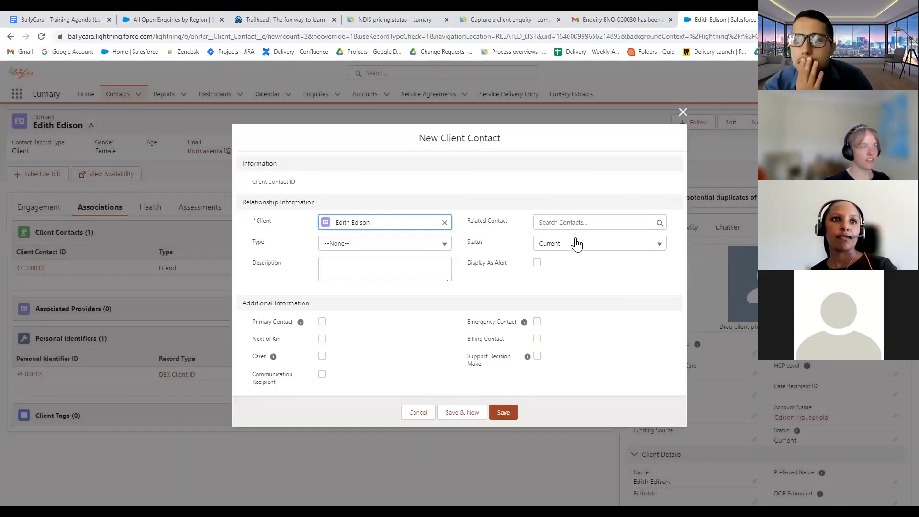
{"action": "left_click", "coordinate": [483, 227]}
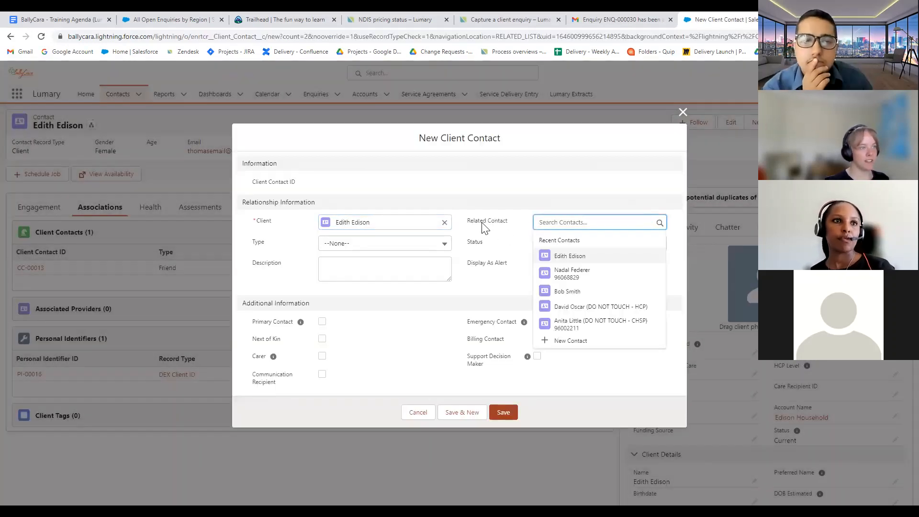
{"action": "left_click", "coordinate": [470, 180]}
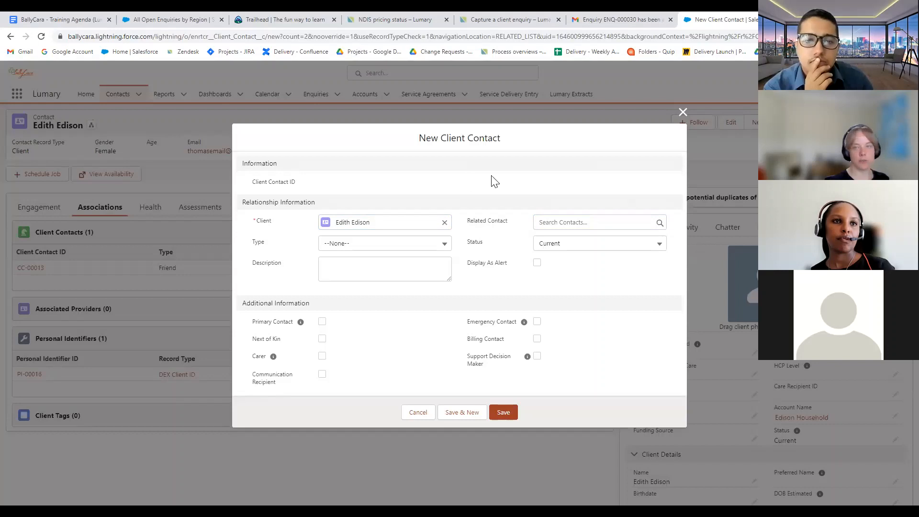
{"action": "left_click", "coordinate": [537, 263]}
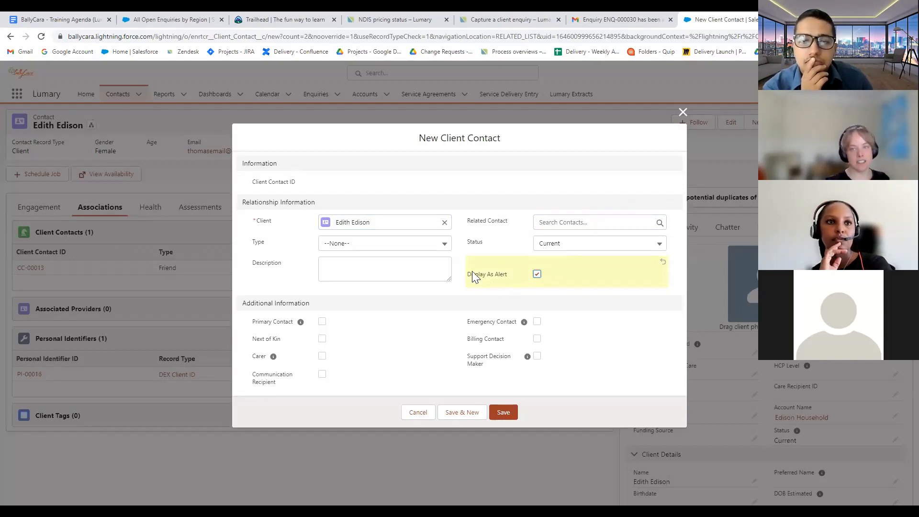
{"action": "left_click", "coordinate": [356, 247]}
{"action": "left_click", "coordinate": [371, 287]}
{"action": "left_click", "coordinate": [577, 214]}
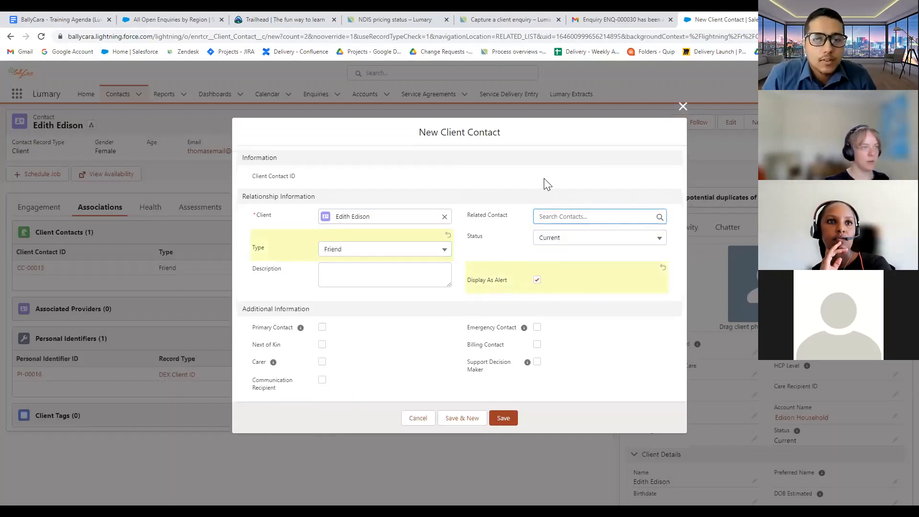
{"action": "left_click", "coordinate": [544, 178]}
Write the alert description about speaking with the friend on the client's behalf, and select the friend as the related contact
{"action": "left_click", "coordinate": [413, 278]}
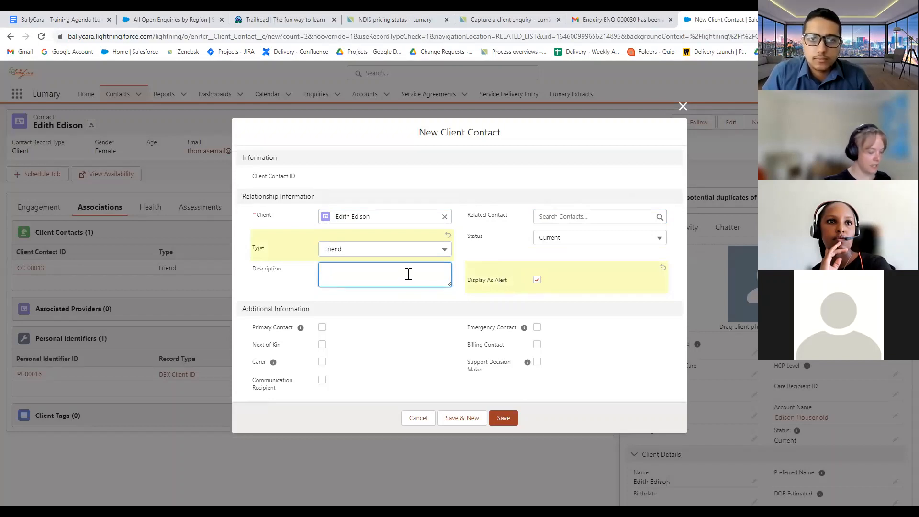
{"action": "type", "text": "Yo"}
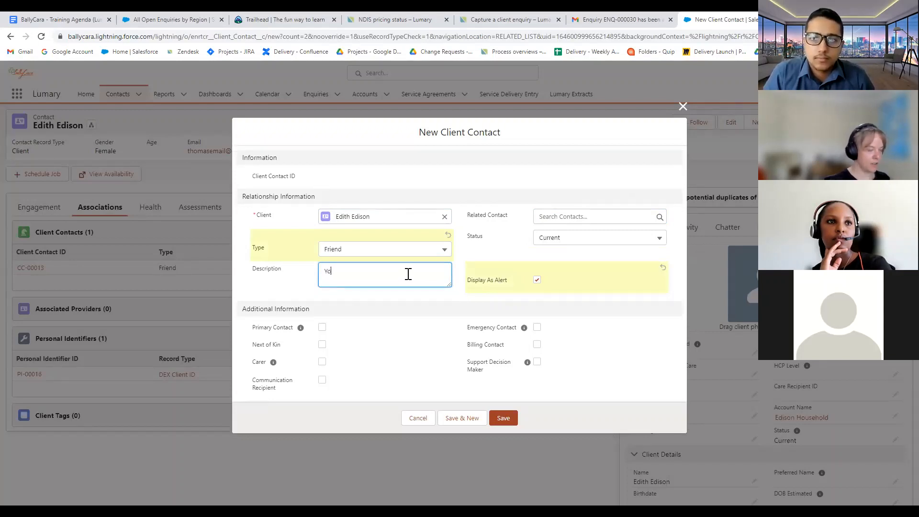
{"action": "type", "text": "u must speak with "}
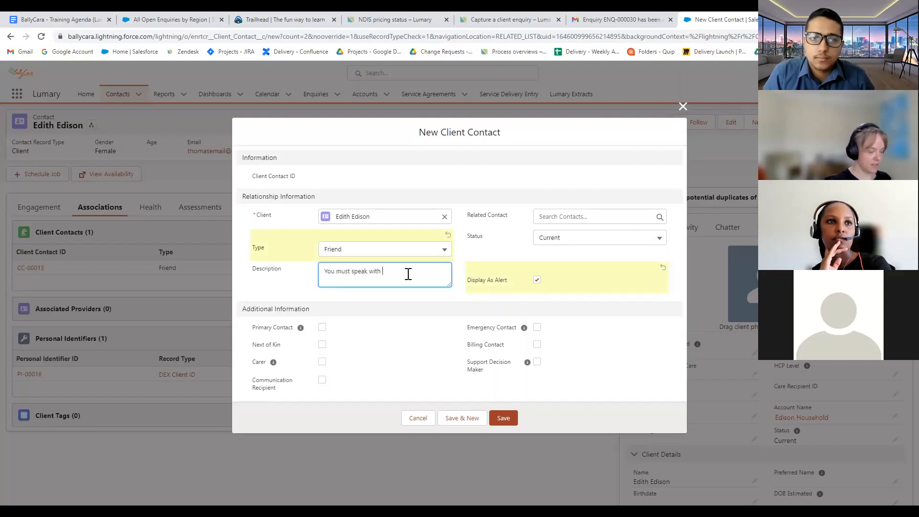
{"action": "type", "text": "Nadal fo"}
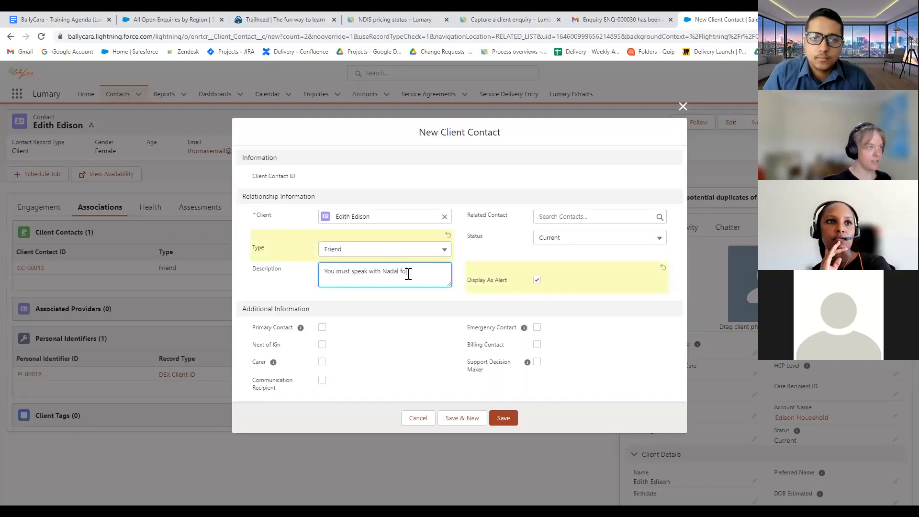
{"action": "key", "text": "BackSpace"}
{"action": "key", "text": "BackSpace"}
{"action": "type", "text": "on behalf"}
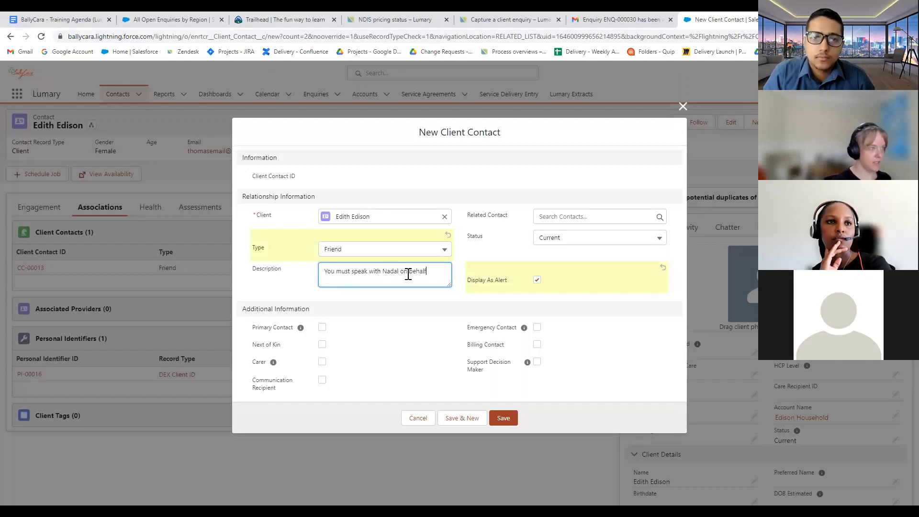
{"action": "type", "text": " of Edit"}
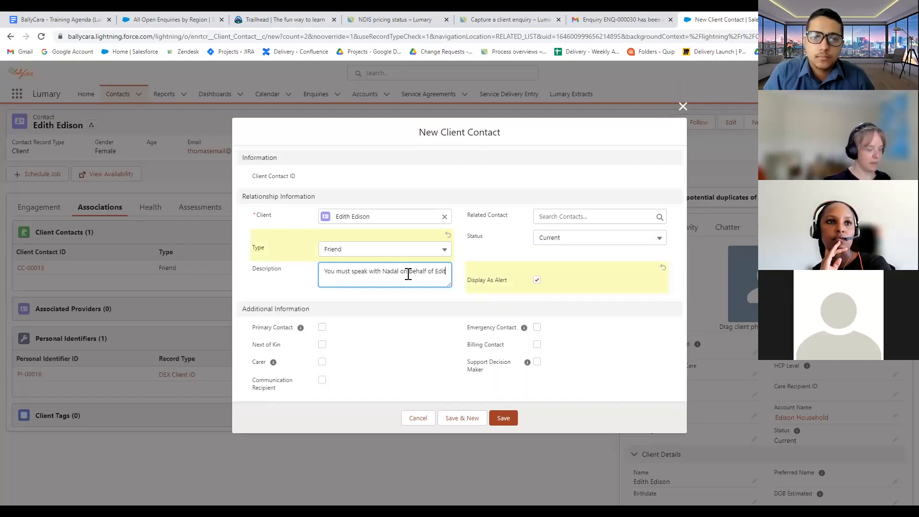
{"action": "type", "text": "h"}
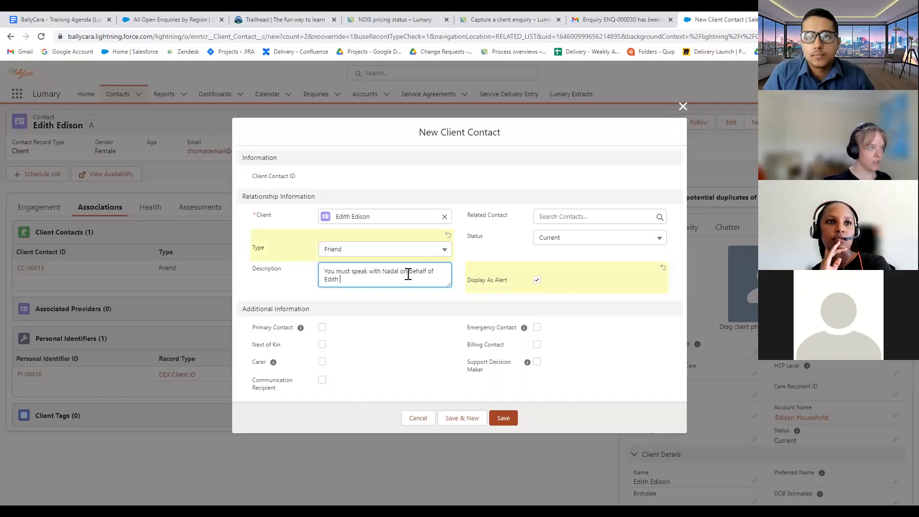
{"action": "left_click", "coordinate": [584, 215]}
{"action": "left_click", "coordinate": [571, 262]}
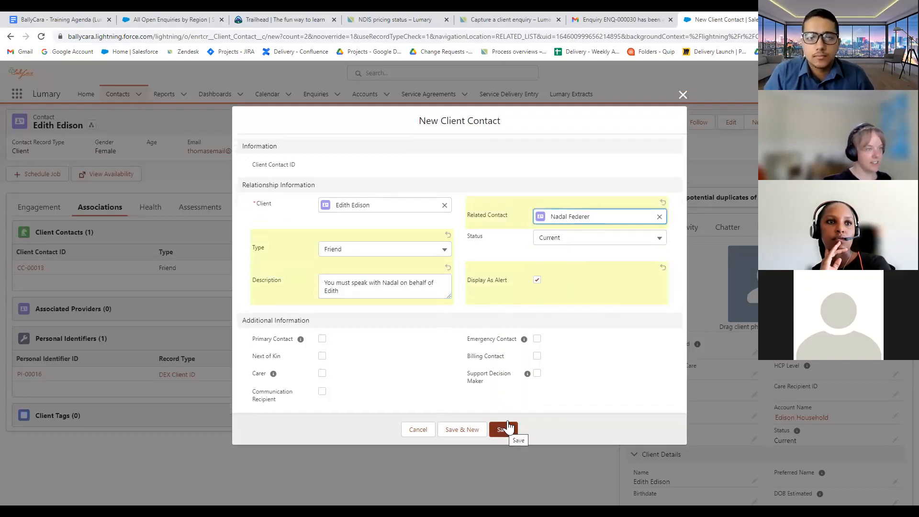
Switch the contact from Emergency Contact to Next of Kin and save it
{"action": "left_click", "coordinate": [537, 356]}
{"action": "left_click", "coordinate": [538, 334]}
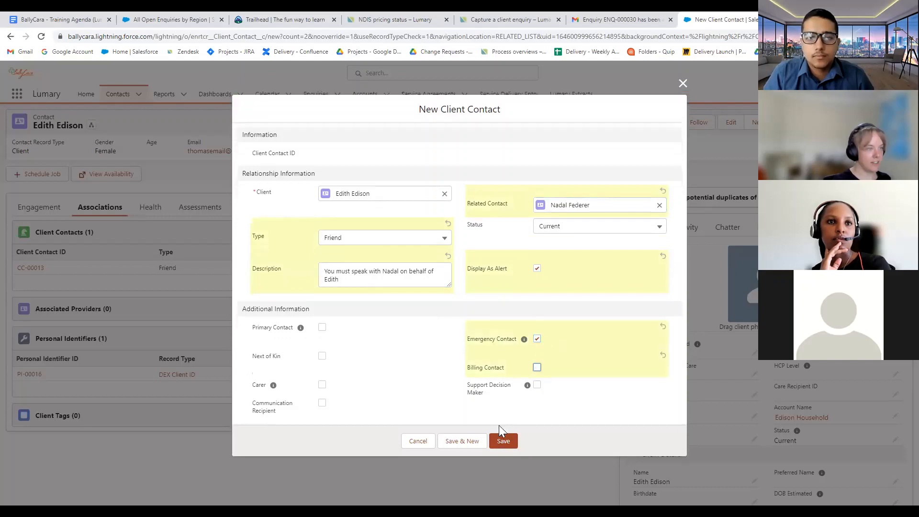
{"action": "left_click", "coordinate": [504, 440]}
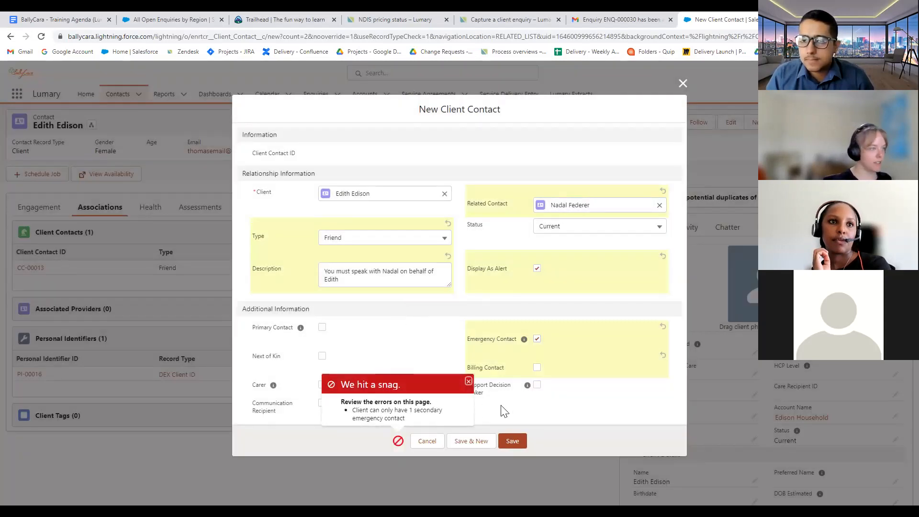
{"action": "left_click", "coordinate": [536, 338]}
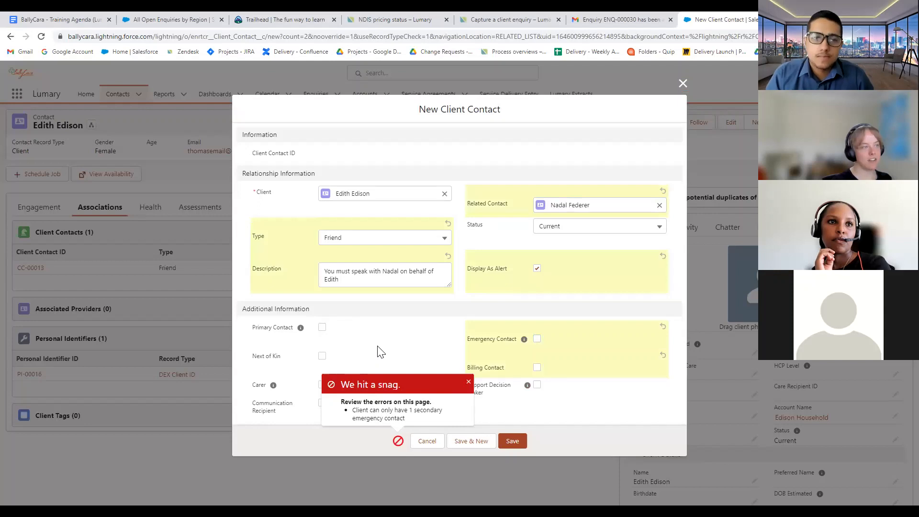
{"action": "left_click", "coordinate": [468, 381]}
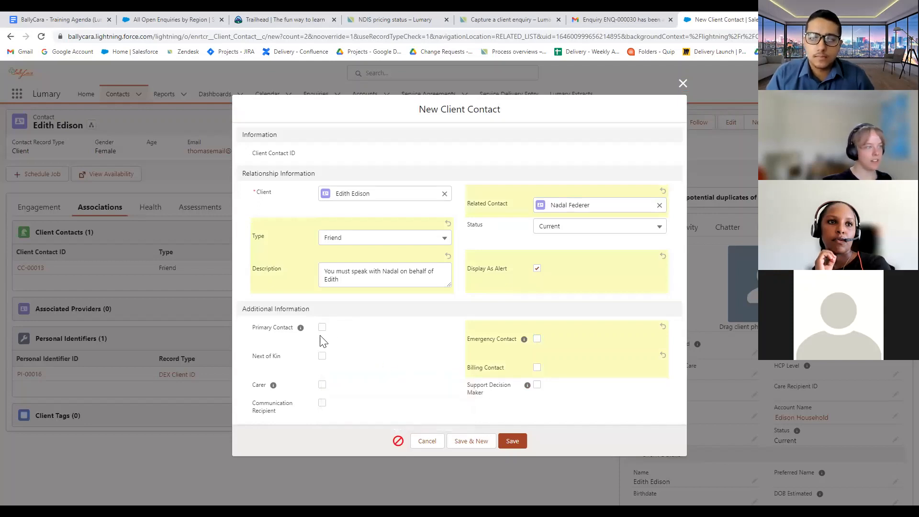
{"action": "left_click", "coordinate": [322, 357]}
{"action": "left_click", "coordinate": [508, 440]}
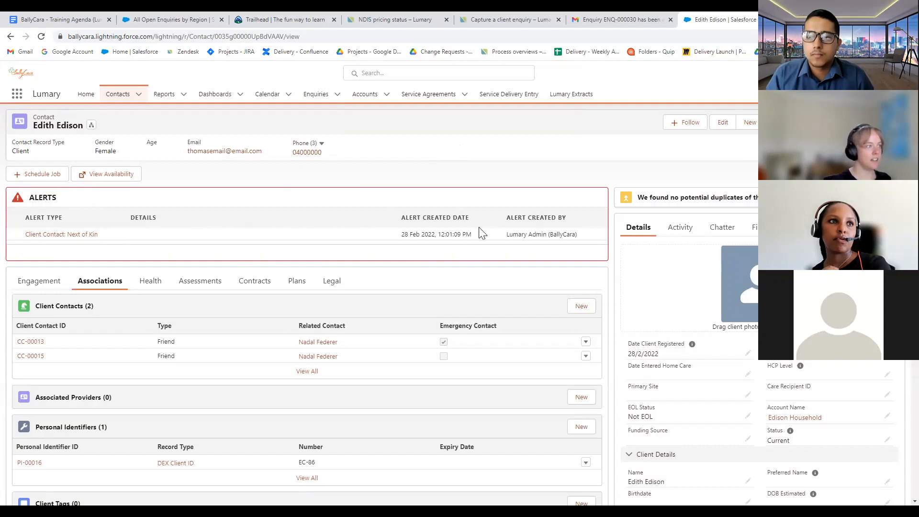
{"action": "left_click", "coordinate": [41, 36]}
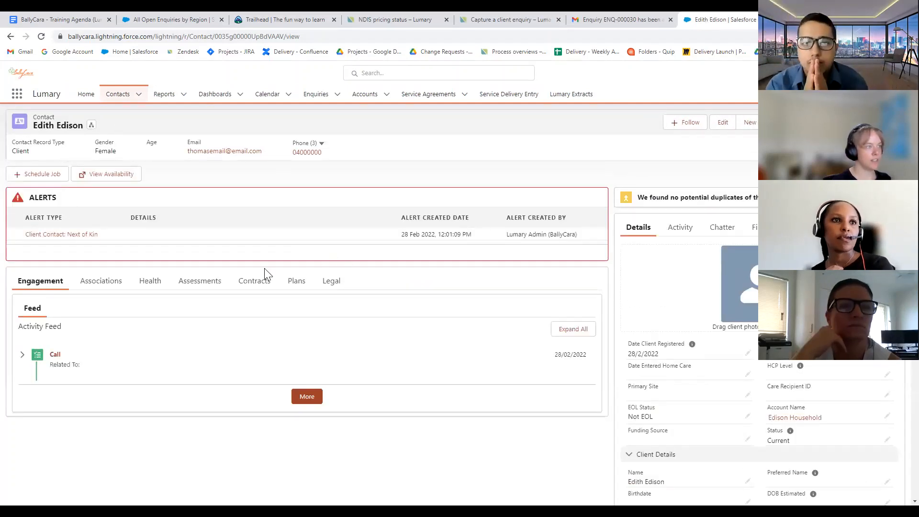
{"action": "left_click", "coordinate": [189, 281]}
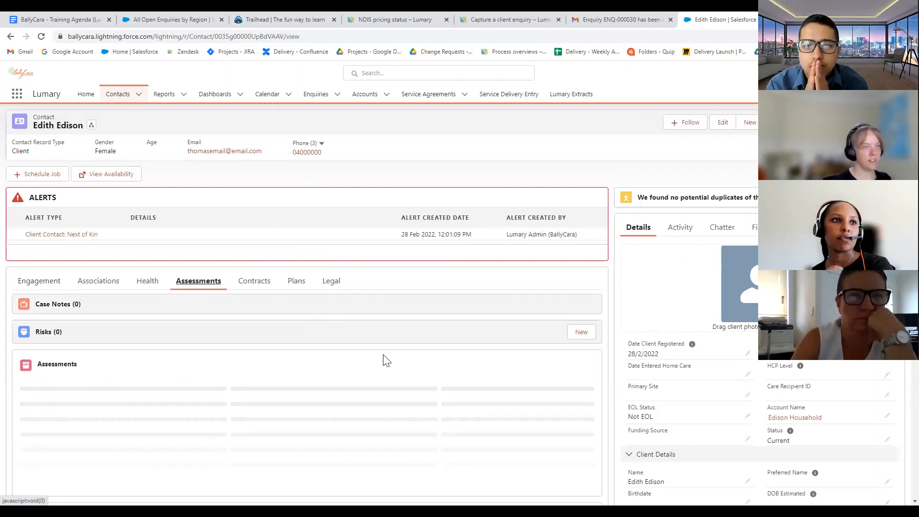
{"action": "left_click", "coordinate": [41, 285]}
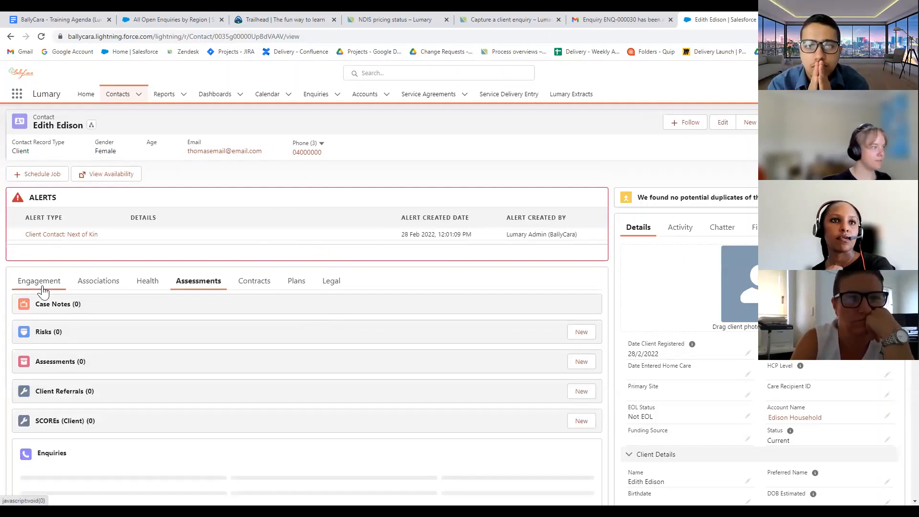
{"action": "left_click", "coordinate": [107, 290]}
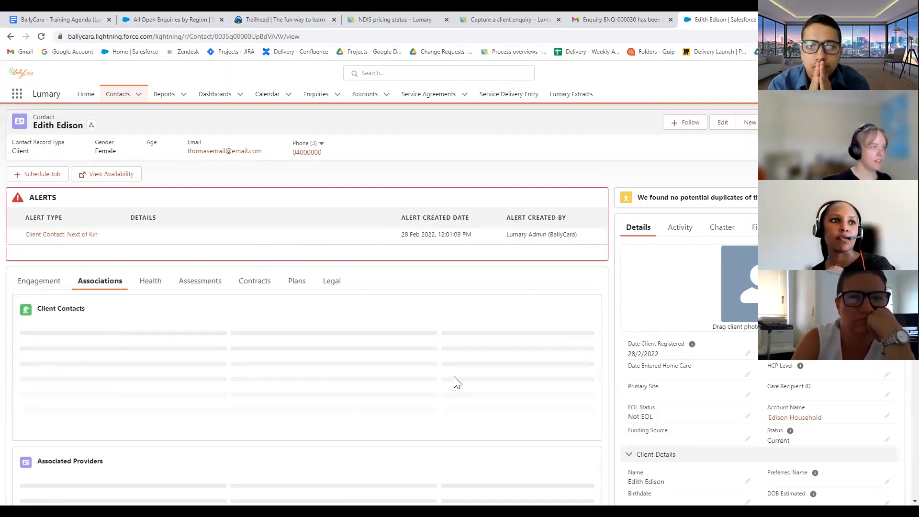
{"action": "scroll", "coordinate": [465, 380], "scroll_direction": "down", "scroll_amount": 3}
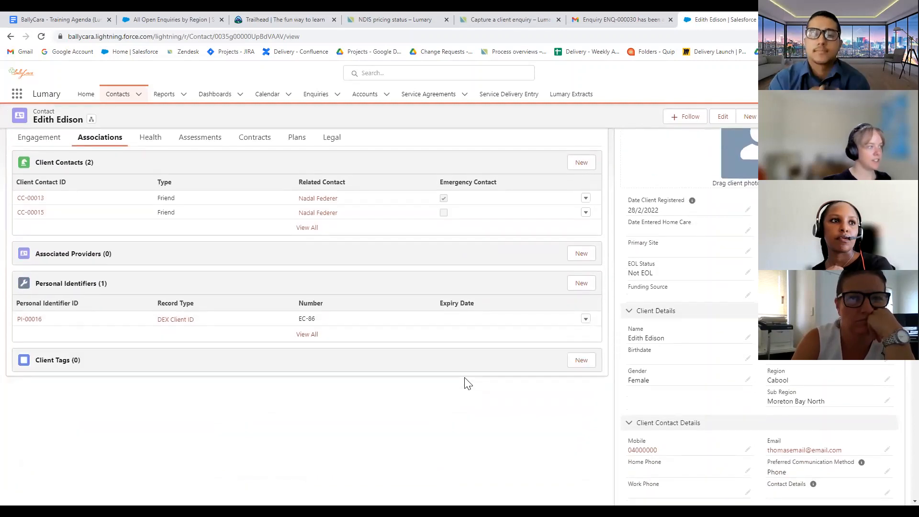
{"action": "scroll", "coordinate": [468, 383], "scroll_direction": "up", "scroll_amount": 1}
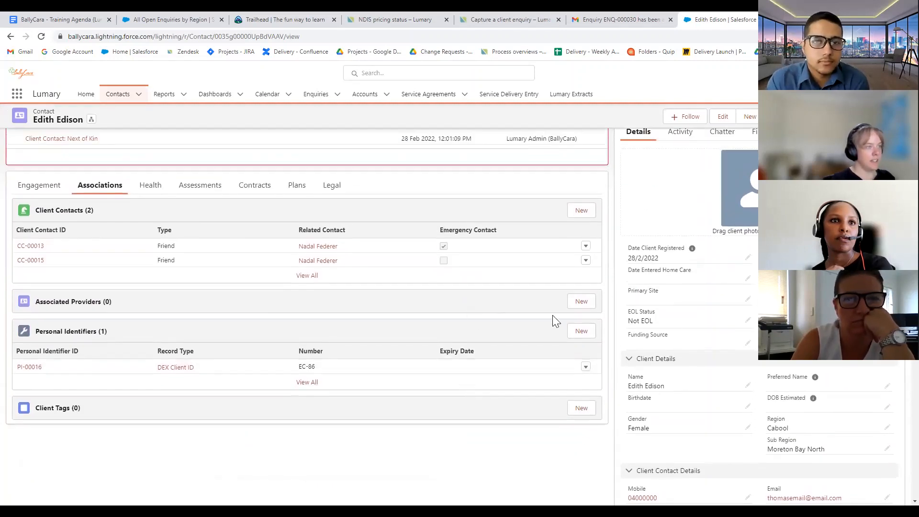
Save the recent contact as an Active associated provider at clinic New Org
{"action": "left_click", "coordinate": [577, 306]}
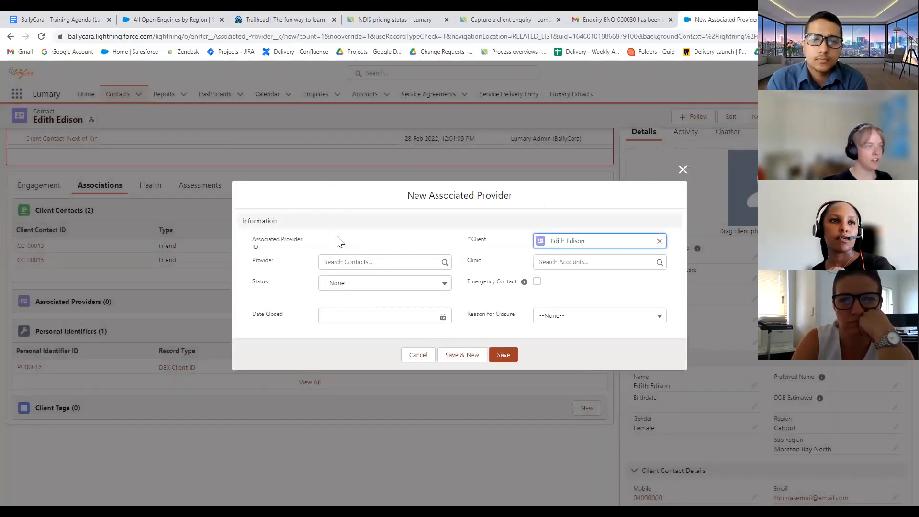
{"action": "left_click", "coordinate": [353, 262]}
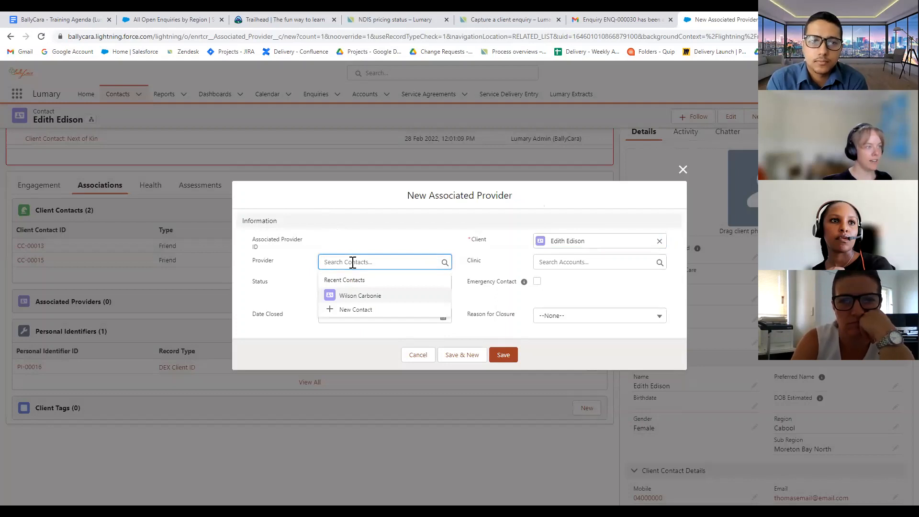
{"action": "left_click", "coordinate": [360, 295]}
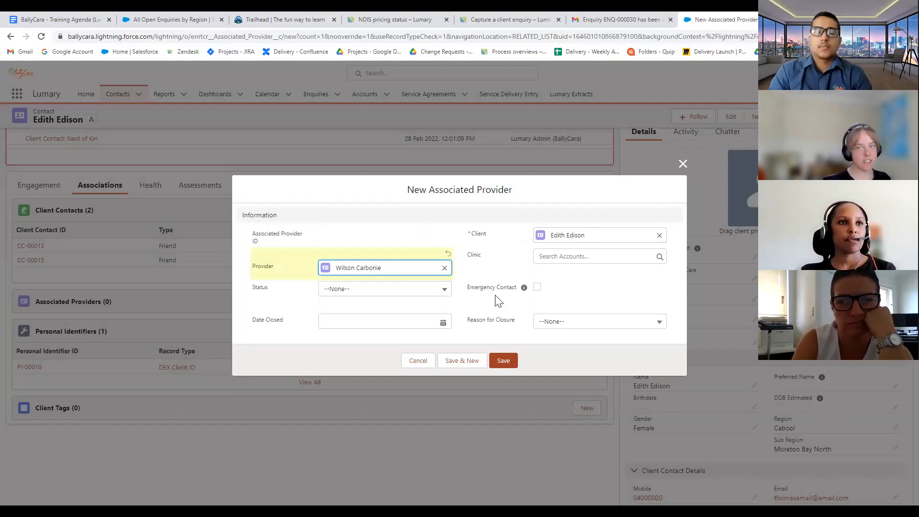
{"action": "left_click", "coordinate": [366, 292]}
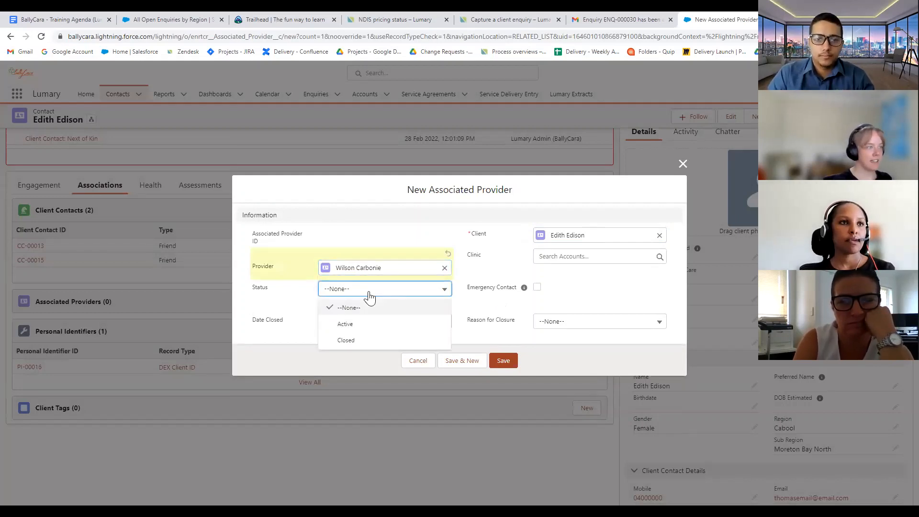
{"action": "left_click", "coordinate": [365, 327]}
{"action": "left_click", "coordinate": [568, 324]}
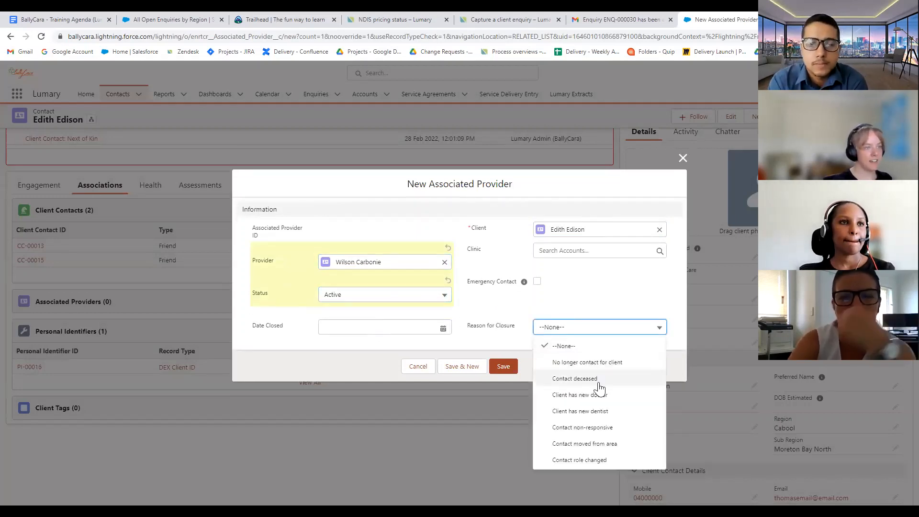
{"action": "left_click", "coordinate": [578, 292]}
{"action": "left_click", "coordinate": [607, 248]}
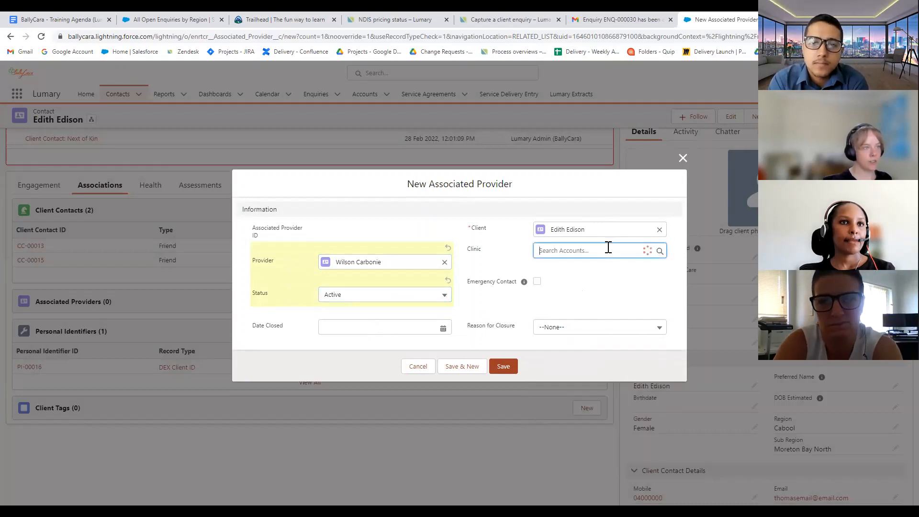
{"action": "left_click", "coordinate": [602, 286]}
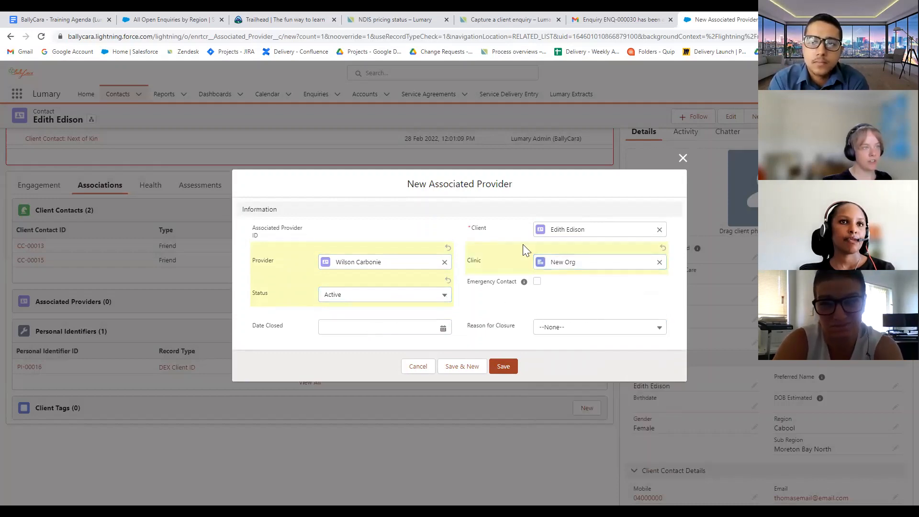
{"action": "left_click", "coordinate": [503, 366]}
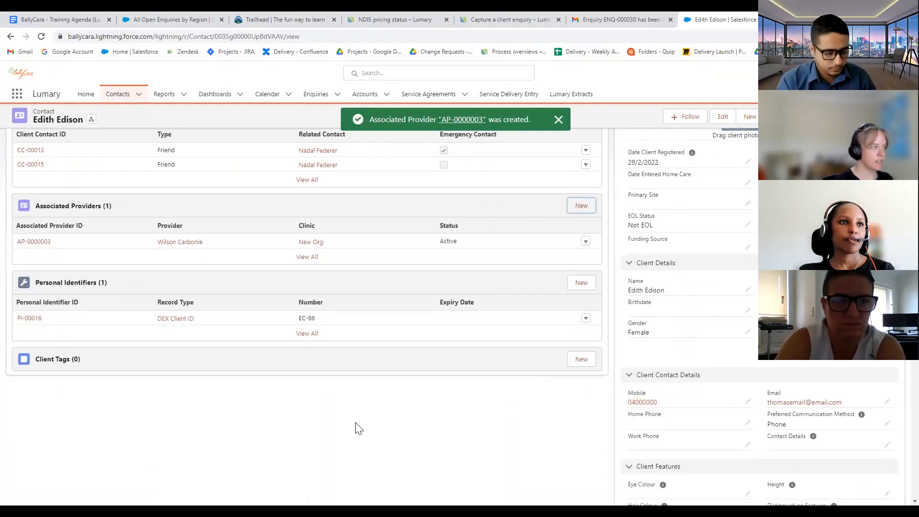
{"action": "scroll", "coordinate": [351, 423], "scroll_direction": "down", "scroll_amount": 3}
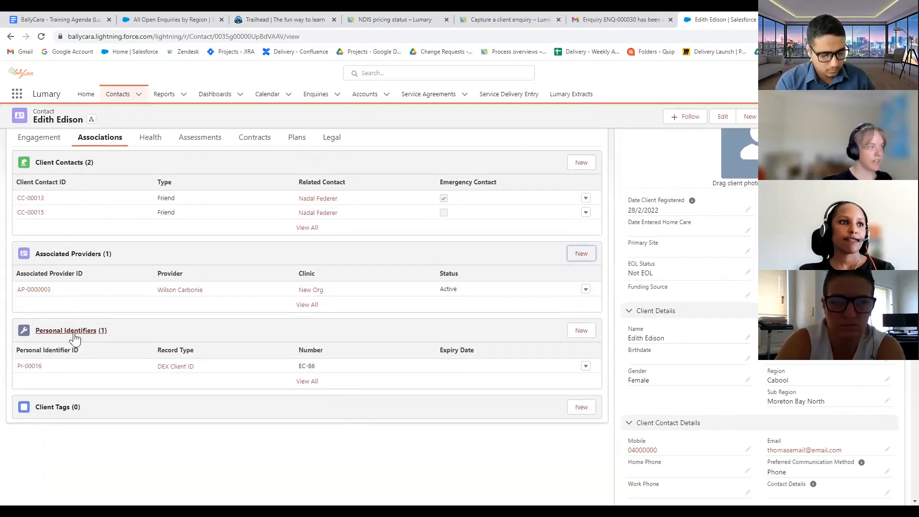
{"action": "mouse_move", "coordinate": [40, 370]}
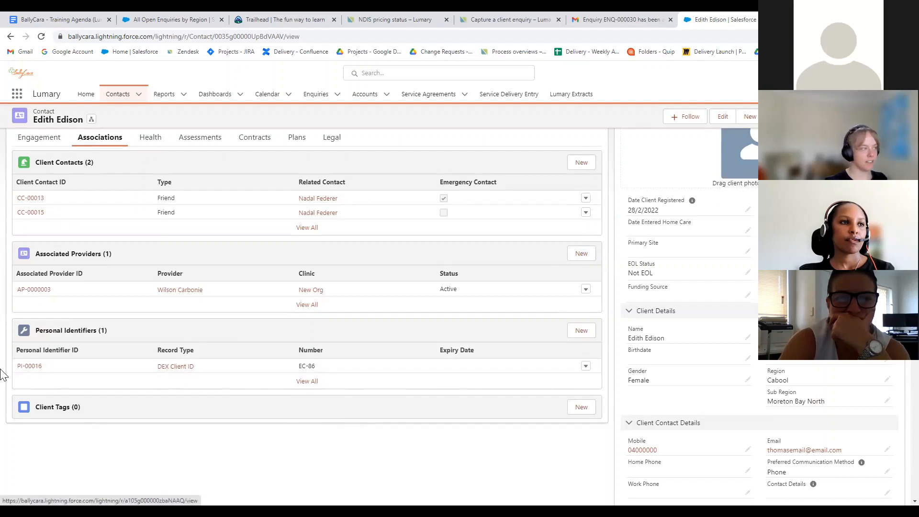
{"action": "left_click", "coordinate": [27, 366]}
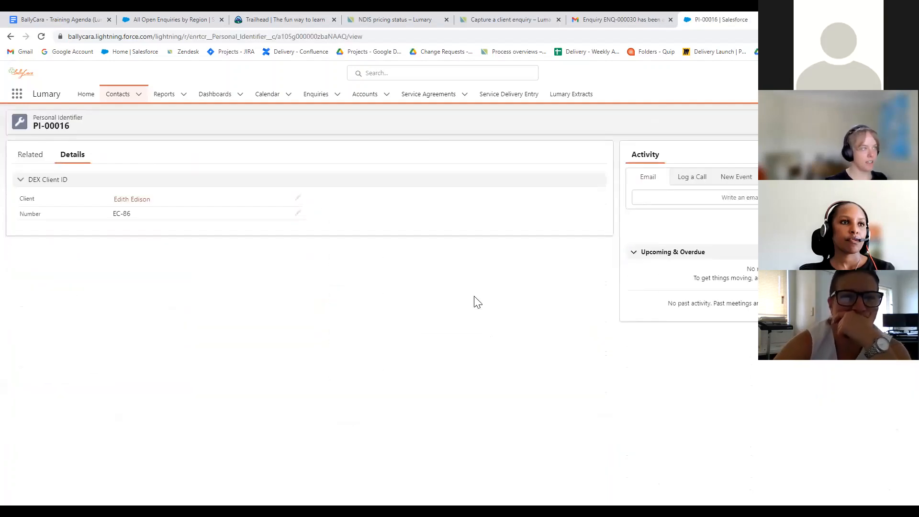
{"action": "left_click", "coordinate": [11, 36]}
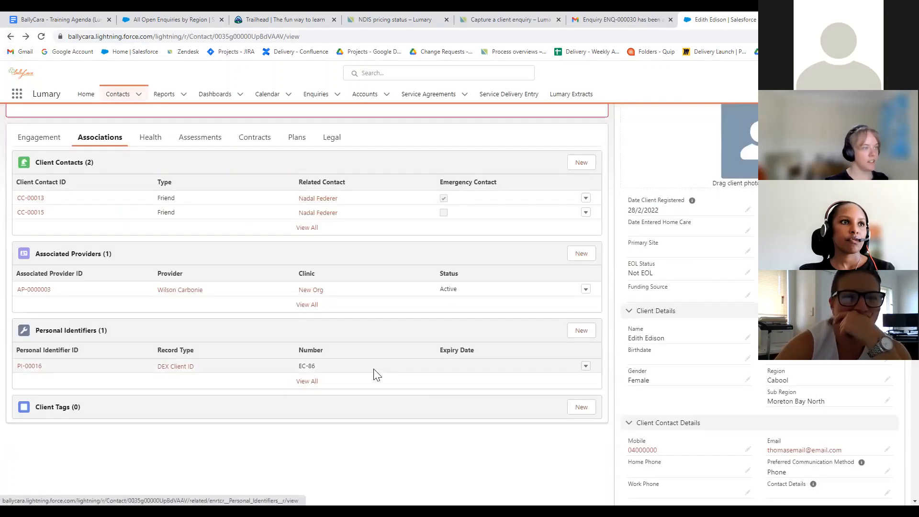
{"action": "left_click", "coordinate": [573, 333]}
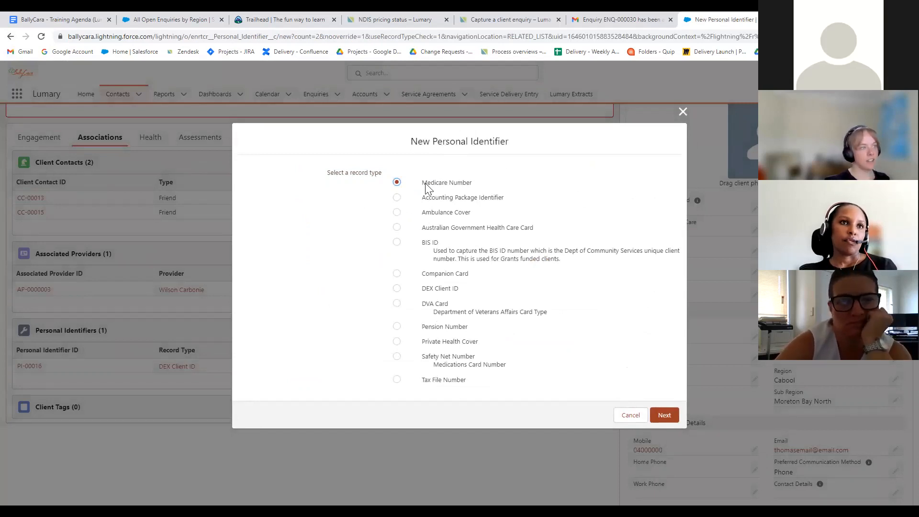
{"action": "left_click", "coordinate": [397, 228]}
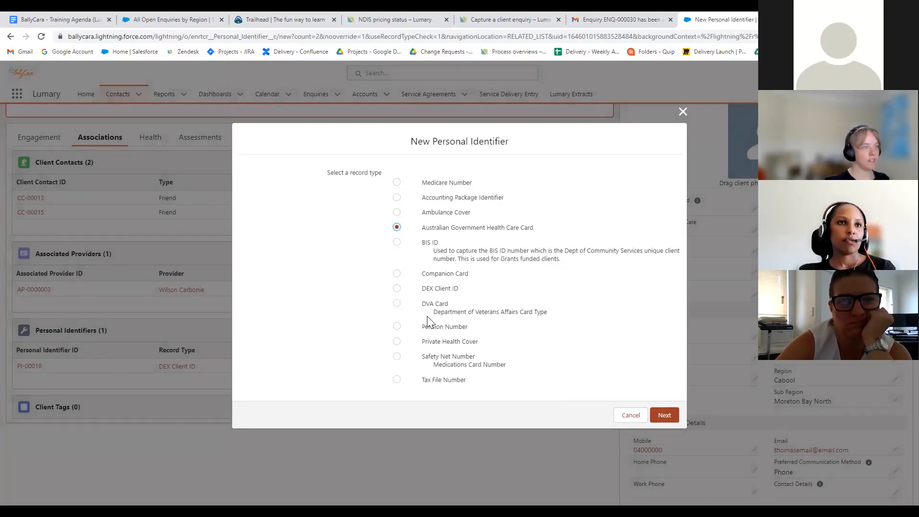
{"action": "left_click", "coordinate": [397, 273]}
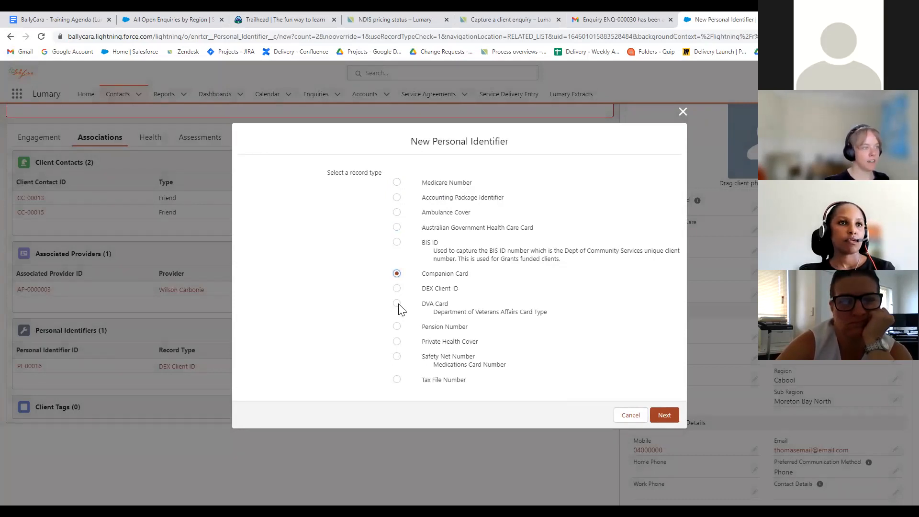
{"action": "left_click", "coordinate": [397, 304]}
{"action": "left_click", "coordinate": [396, 326]}
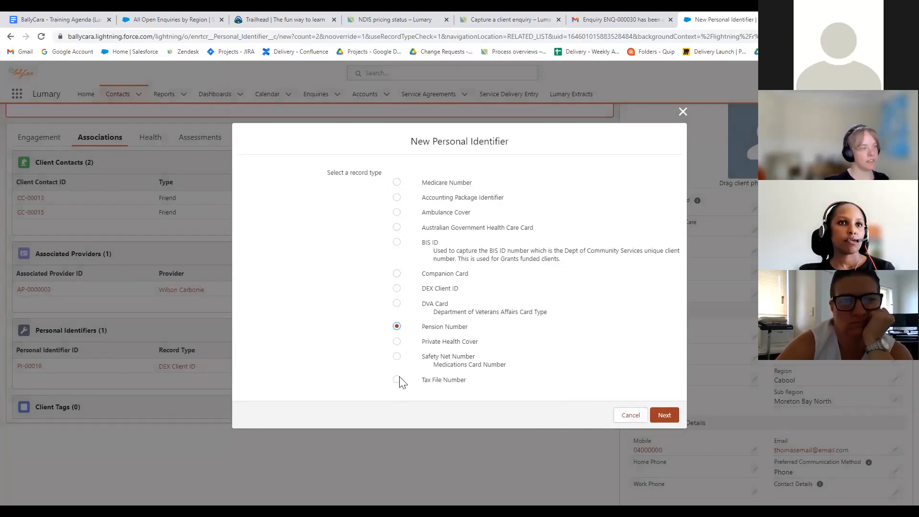
{"action": "left_click", "coordinate": [397, 380]}
{"action": "left_click", "coordinate": [632, 414]}
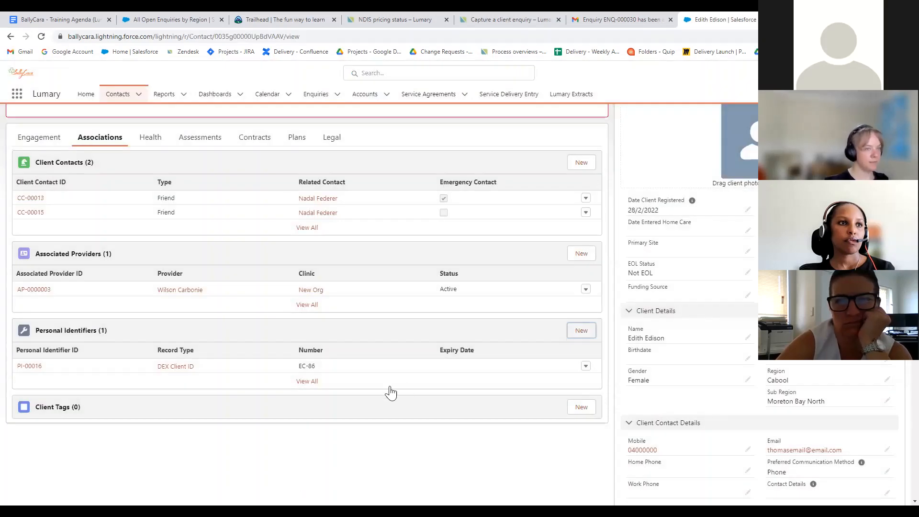
Start a client tag, search 'Mand', tick Required, then discard the form unsaved
{"action": "scroll", "coordinate": [392, 387], "scroll_direction": "up", "scroll_amount": 3}
{"action": "scroll", "coordinate": [440, 353], "scroll_direction": "down", "scroll_amount": 4}
{"action": "scroll", "coordinate": [441, 352], "scroll_direction": "down", "scroll_amount": 3}
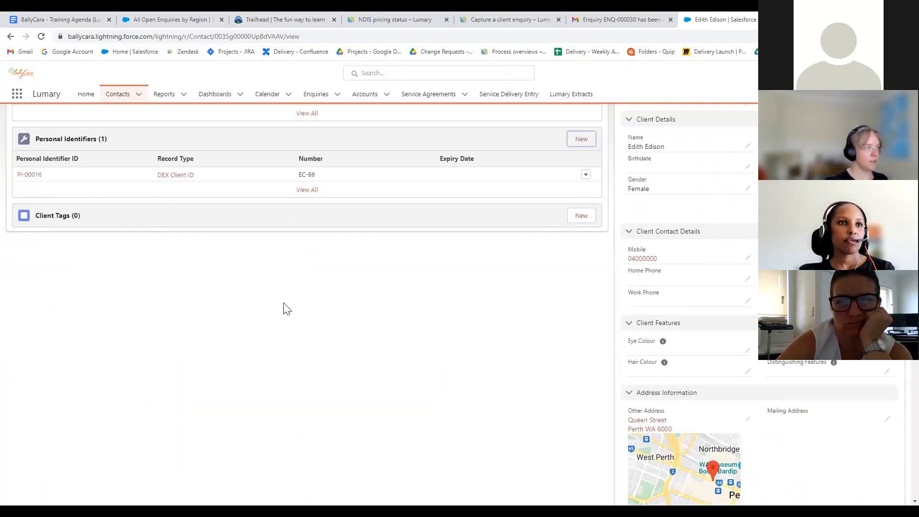
{"action": "left_click", "coordinate": [592, 217]}
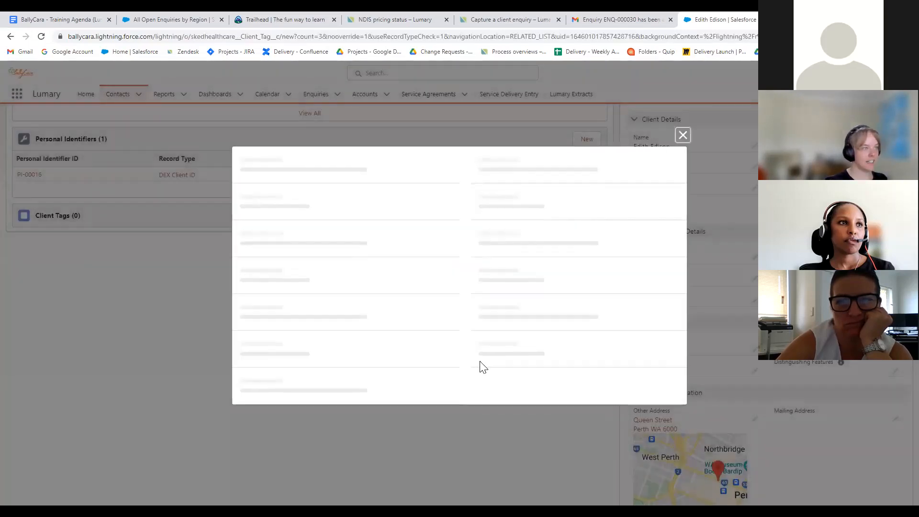
{"action": "left_click", "coordinate": [398, 275]}
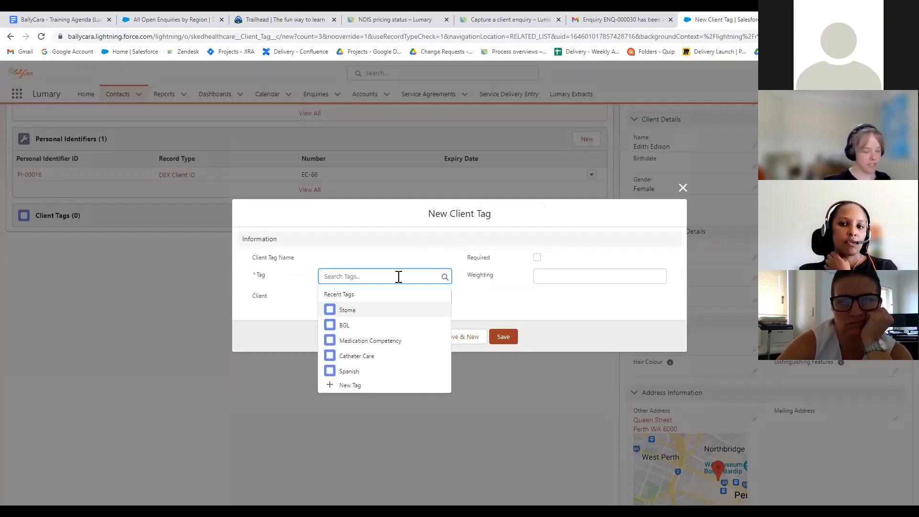
{"action": "type", "text": "Man"}
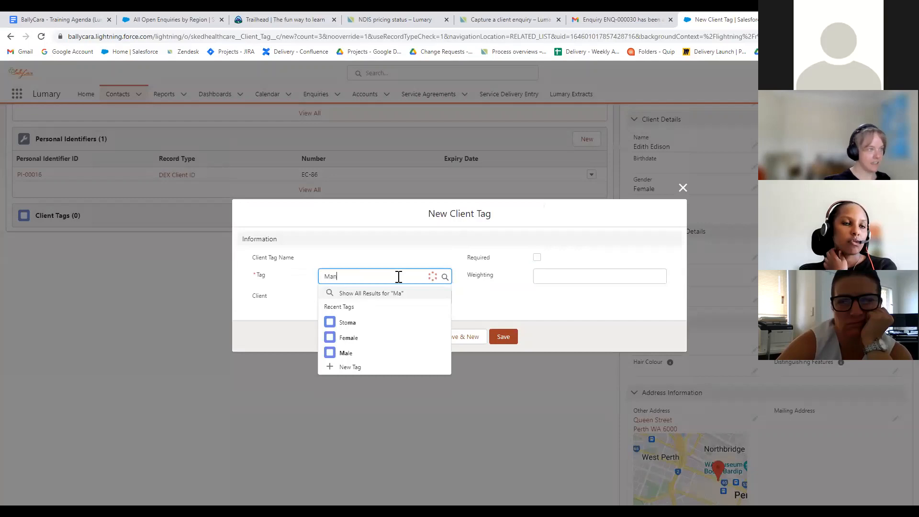
{"action": "type", "text": "d"}
{"action": "left_click", "coordinate": [349, 304]}
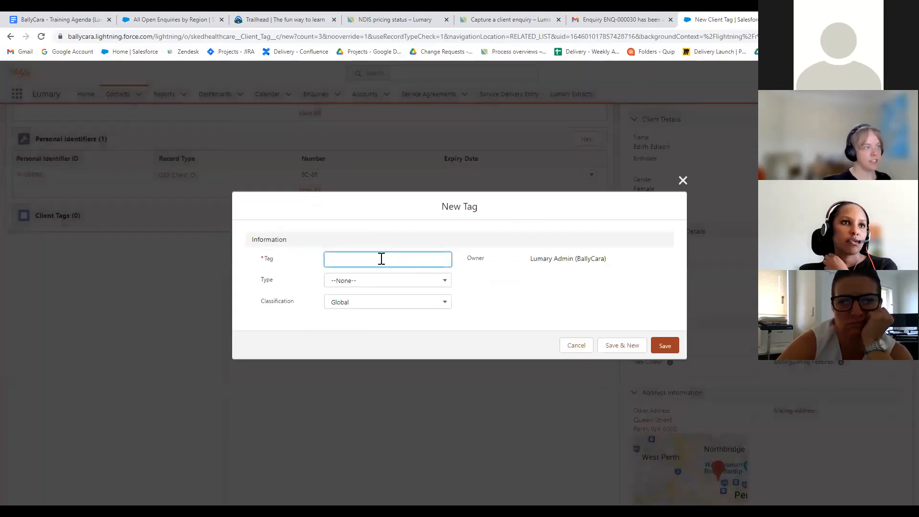
{"action": "left_click", "coordinate": [682, 180]}
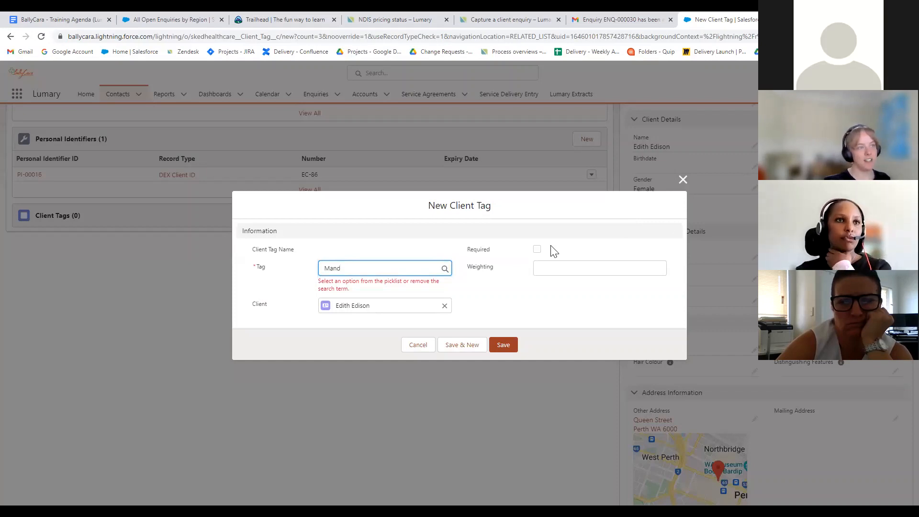
{"action": "left_click", "coordinate": [537, 249]}
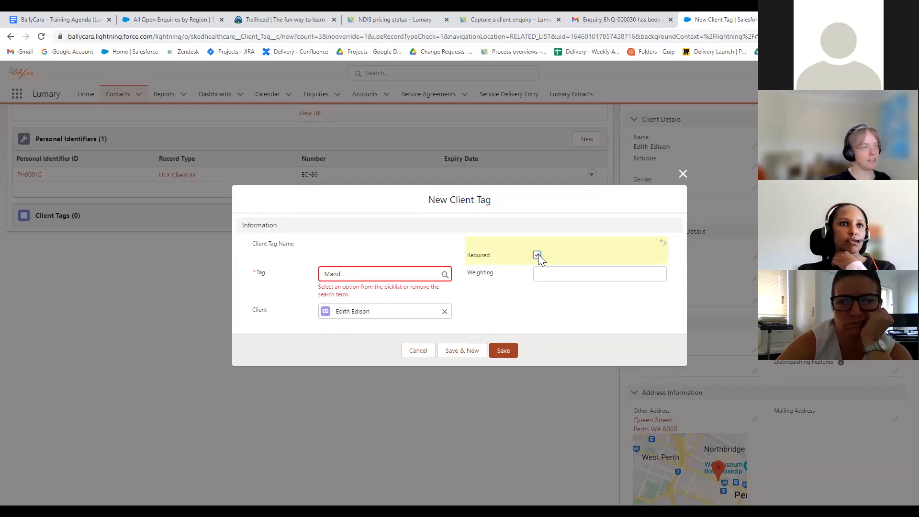
{"action": "left_click", "coordinate": [681, 173]}
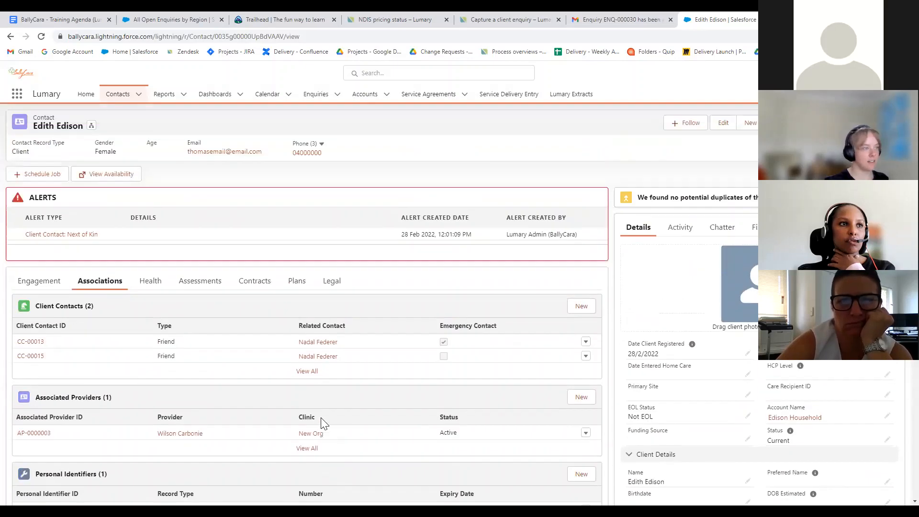
{"action": "scroll", "coordinate": [322, 417], "scroll_direction": "down", "scroll_amount": 3}
{"action": "scroll", "coordinate": [321, 417], "scroll_direction": "up", "scroll_amount": 3}
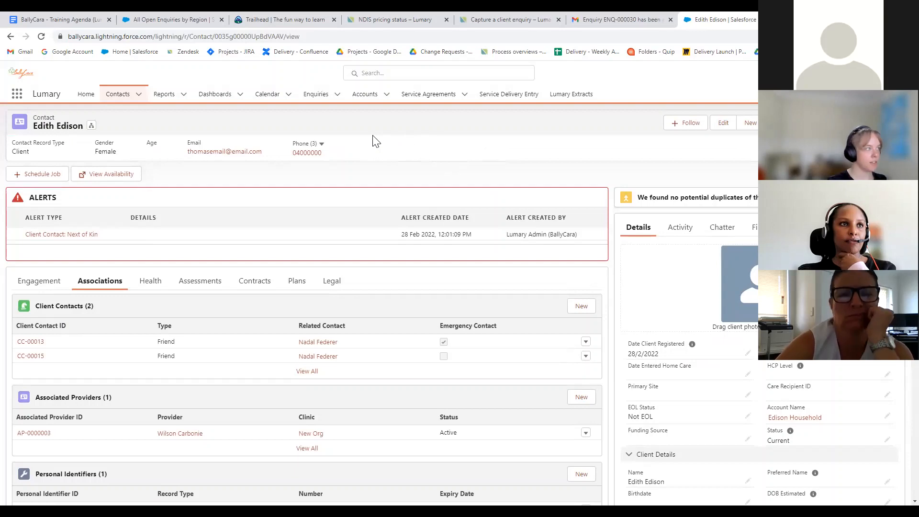
Start a new account of record type Business from the Accounts list
{"action": "left_click", "coordinate": [358, 96]}
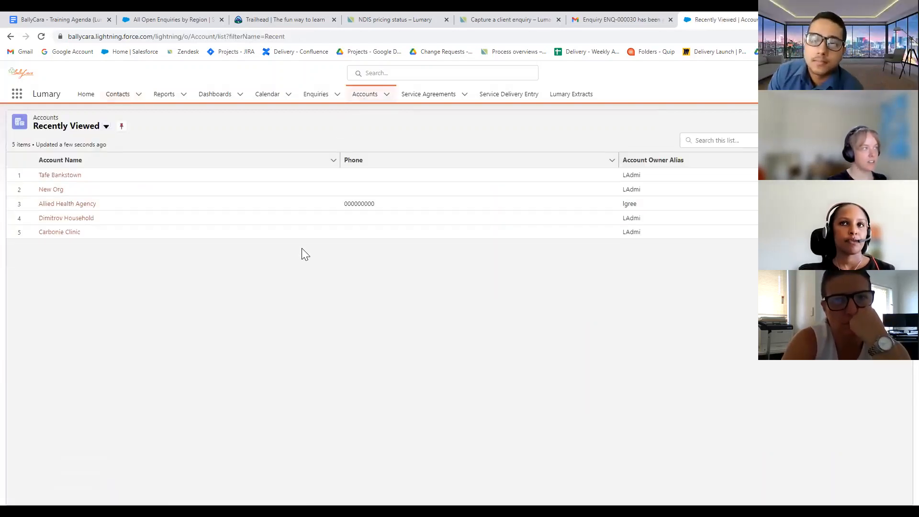
{"action": "left_click", "coordinate": [855, 122]}
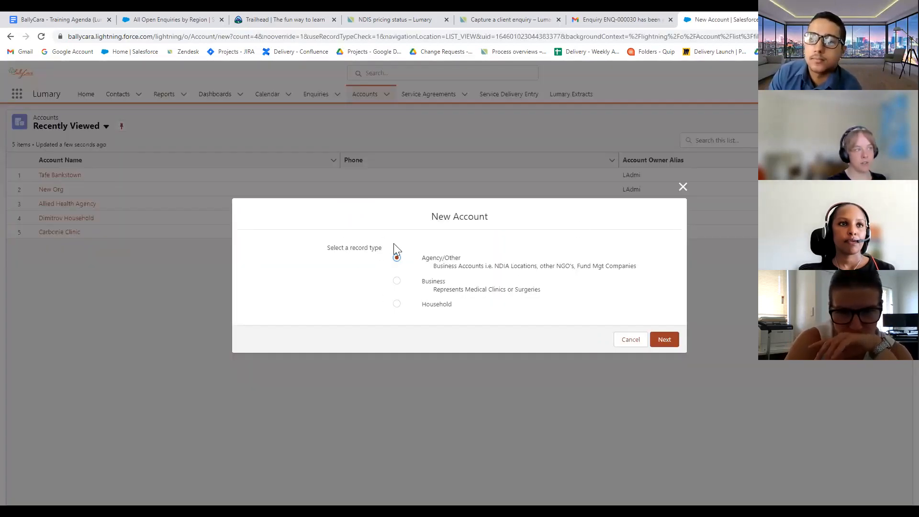
{"action": "left_click", "coordinate": [396, 304]}
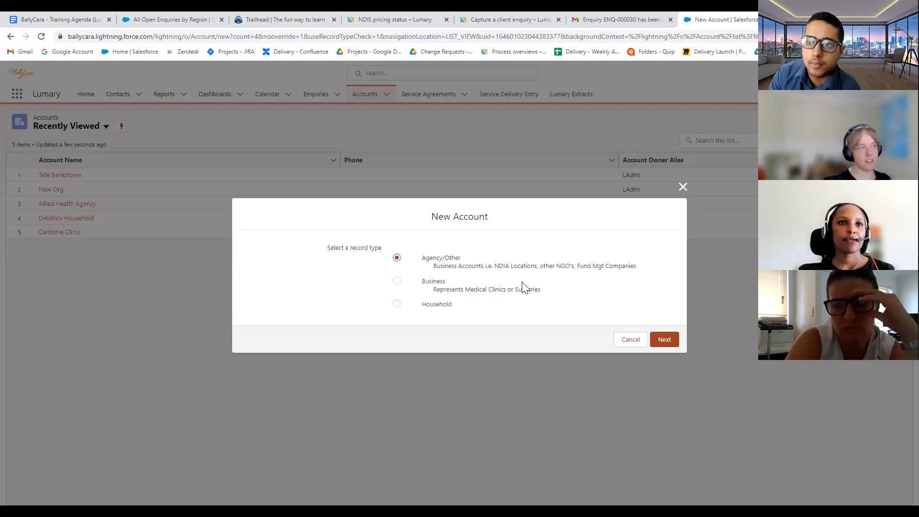
{"action": "left_click", "coordinate": [397, 281]}
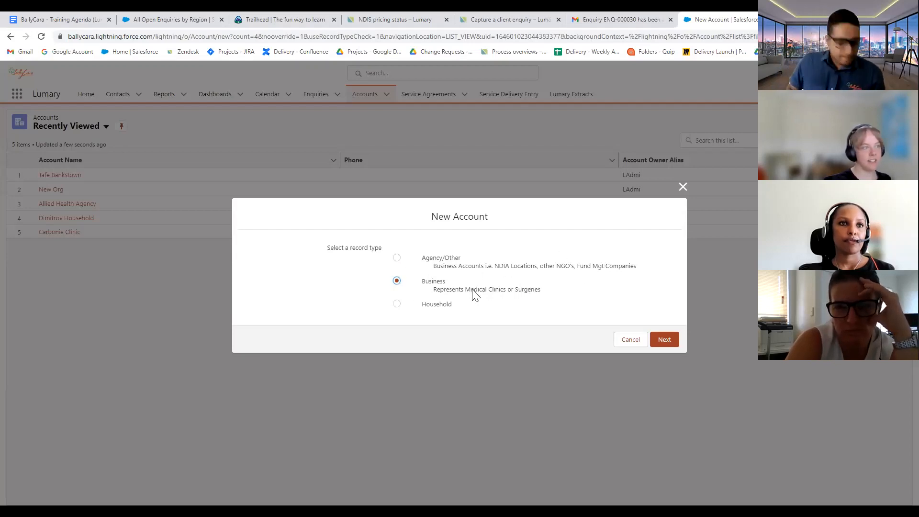
{"action": "left_click", "coordinate": [401, 306]}
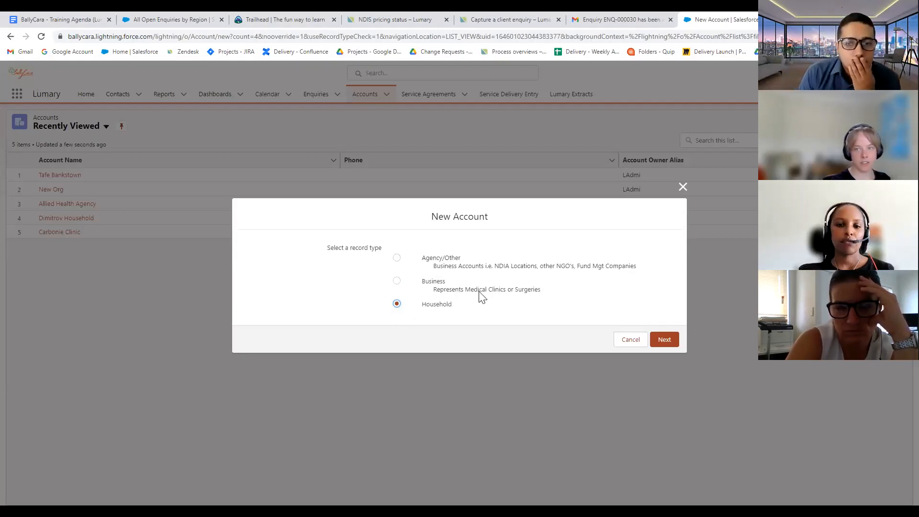
{"action": "left_click", "coordinate": [397, 282]}
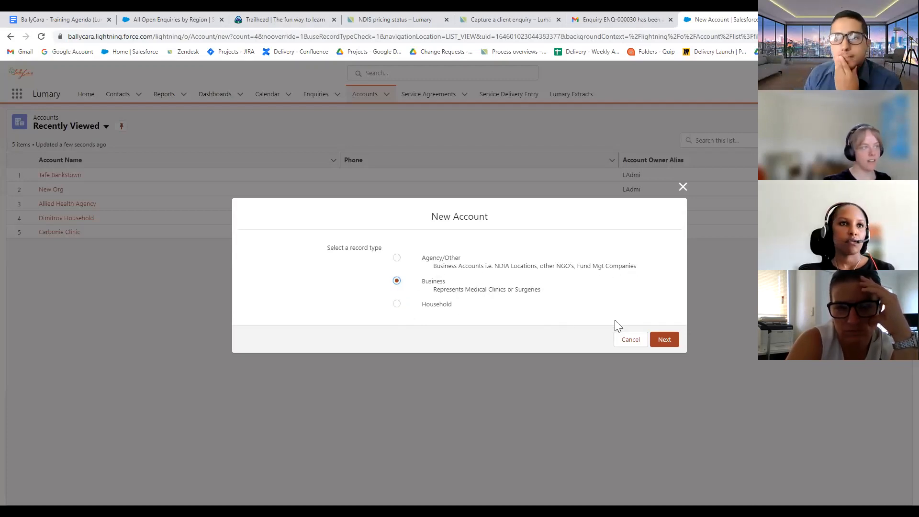
{"action": "left_click", "coordinate": [664, 339]}
Name the account 'Gold Coast GP' instead of 'Perth GP' and save it
{"action": "left_click", "coordinate": [337, 147]}
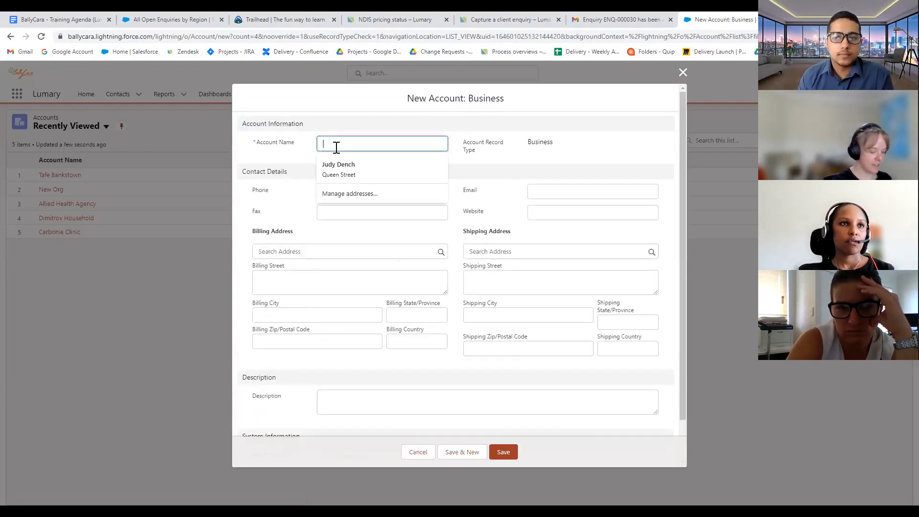
{"action": "type", "text": "Perth GP"}
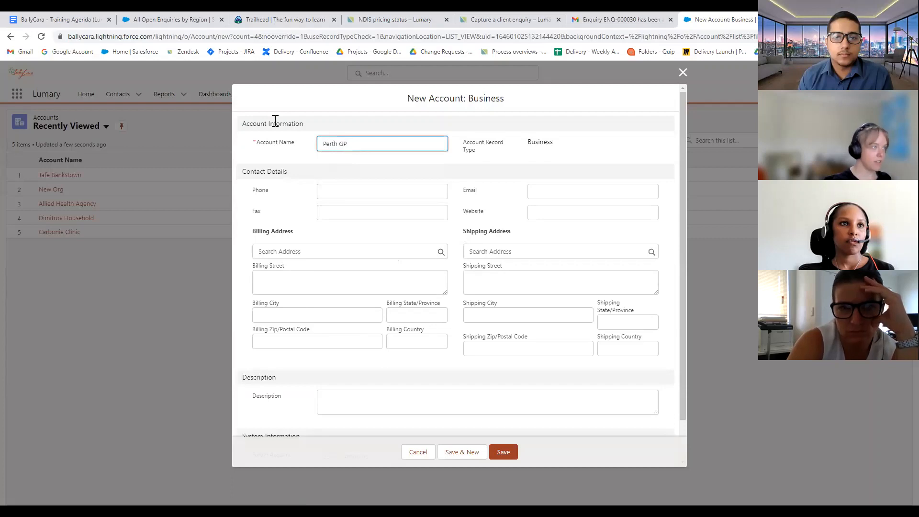
{"action": "left_click", "coordinate": [280, 205]}
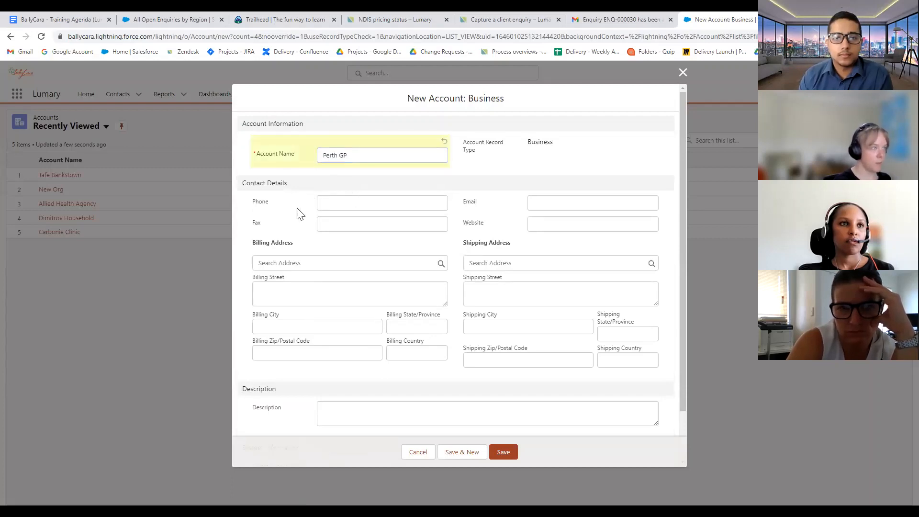
{"action": "left_click", "coordinate": [324, 202]}
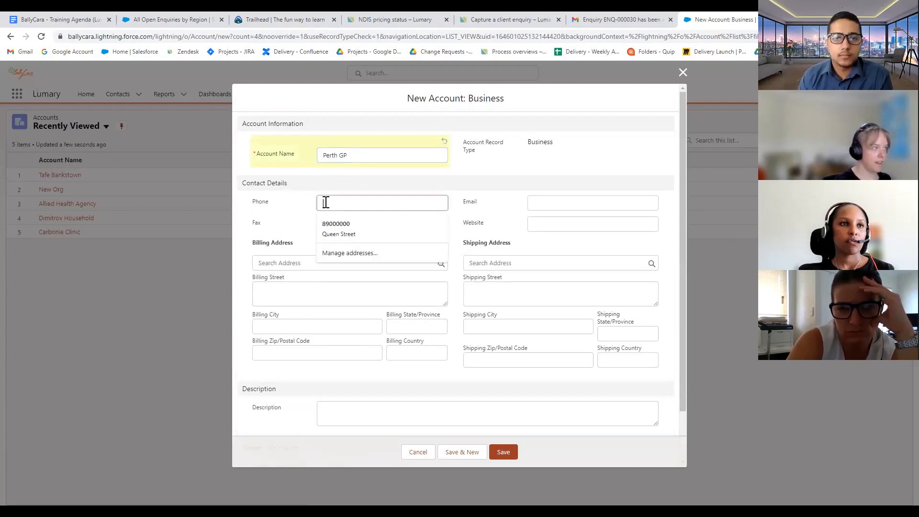
{"action": "left_click", "coordinate": [297, 207]}
{"action": "double_click", "coordinate": [329, 159]}
{"action": "type", "text": "Gold C"}
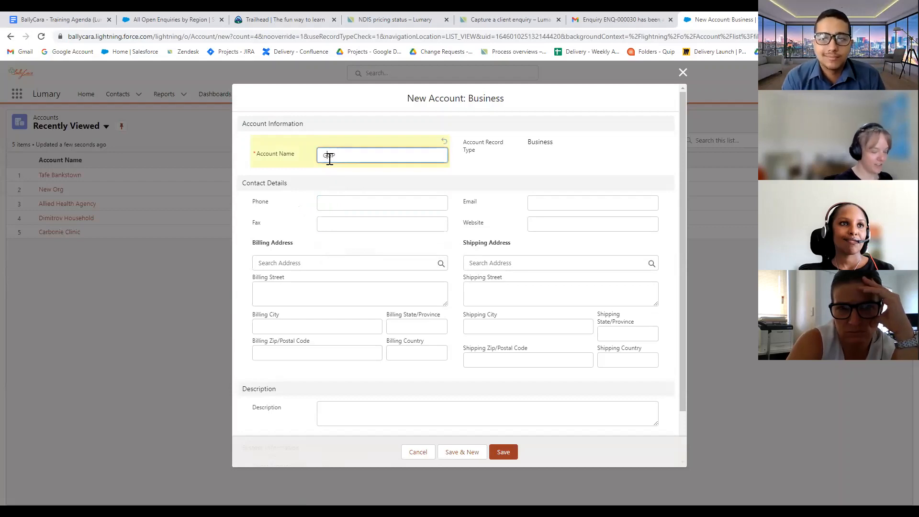
{"action": "type", "text": "oast"}
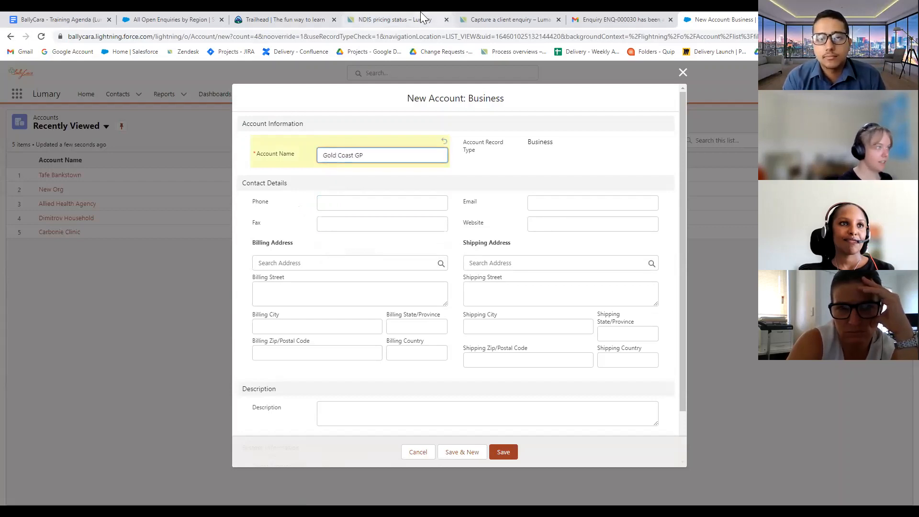
{"action": "left_click", "coordinate": [302, 229]}
{"action": "scroll", "coordinate": [347, 304], "scroll_direction": "down", "scroll_amount": 2}
{"action": "scroll", "coordinate": [509, 223], "scroll_direction": "up", "scroll_amount": 2}
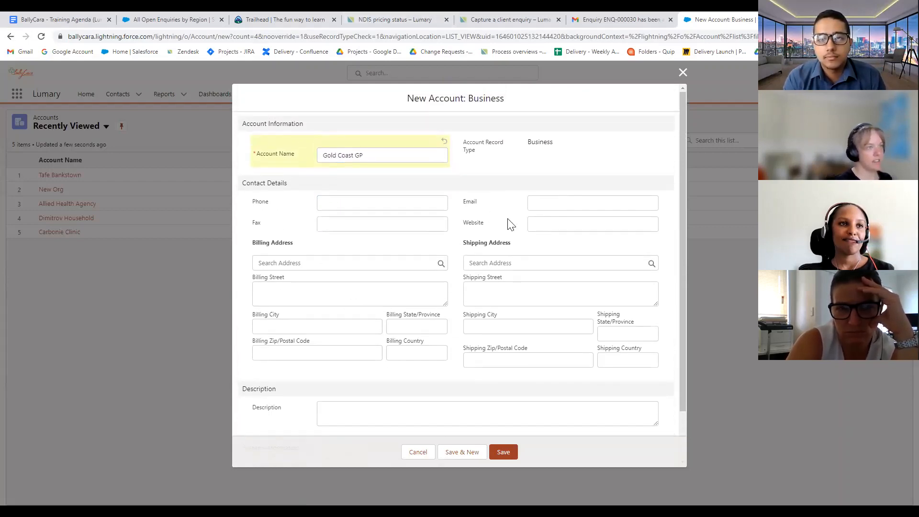
{"action": "scroll", "coordinate": [560, 302], "scroll_direction": "down", "scroll_amount": 2}
{"action": "scroll", "coordinate": [561, 302], "scroll_direction": "up", "scroll_amount": 2}
{"action": "left_click", "coordinate": [503, 452]}
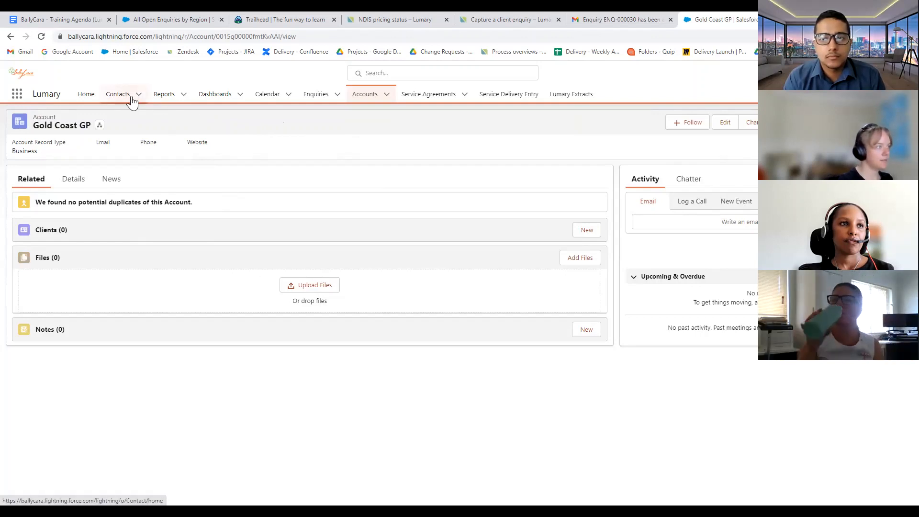
Open the client's record from Contacts and review its Associations
{"action": "left_click", "coordinate": [117, 95]}
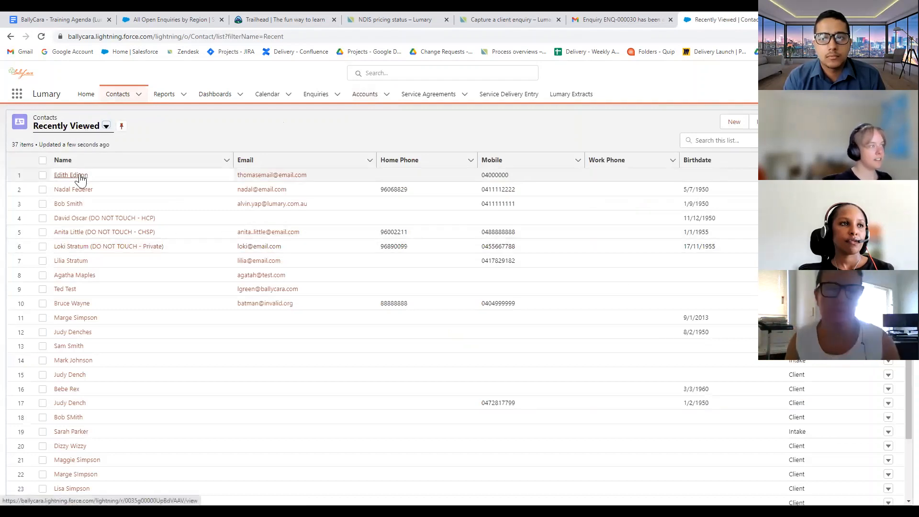
{"action": "left_click", "coordinate": [107, 127]}
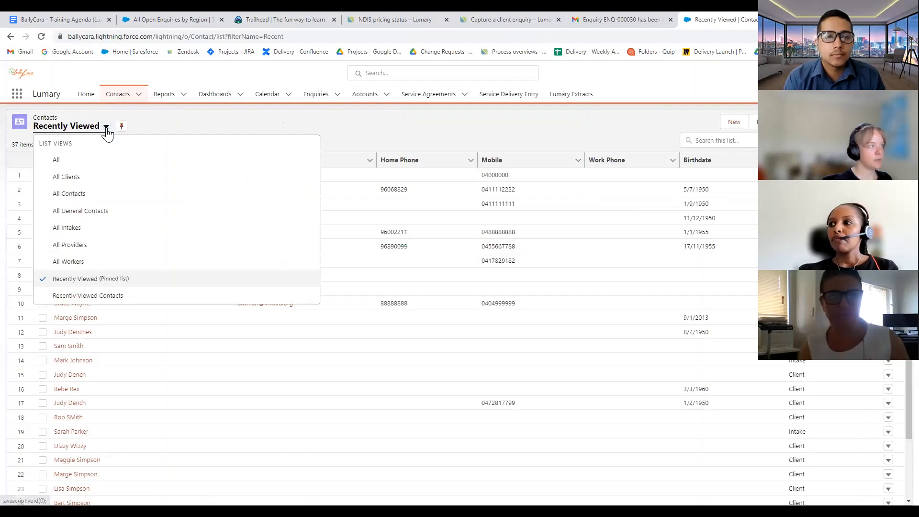
{"action": "left_click", "coordinate": [431, 128]}
{"action": "left_click", "coordinate": [79, 177]}
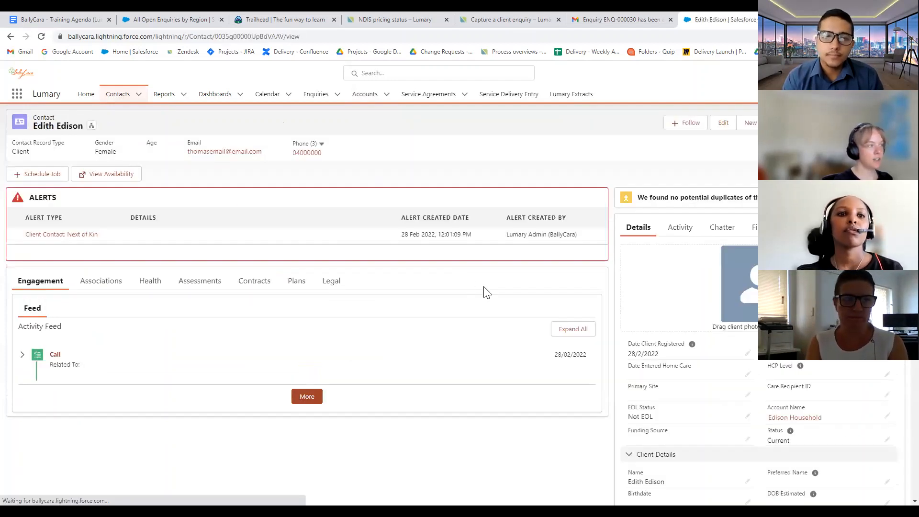
{"action": "left_click", "coordinate": [100, 281]}
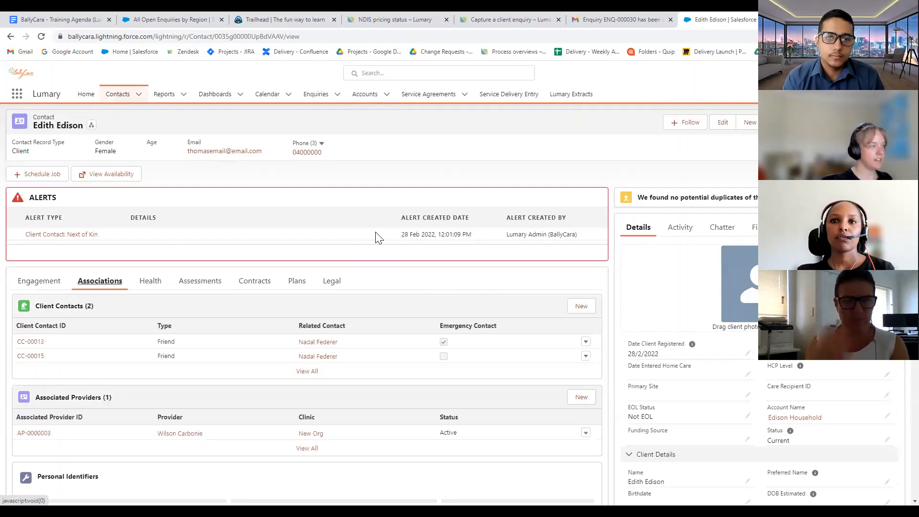
{"action": "scroll", "coordinate": [378, 236], "scroll_direction": "down", "scroll_amount": 3}
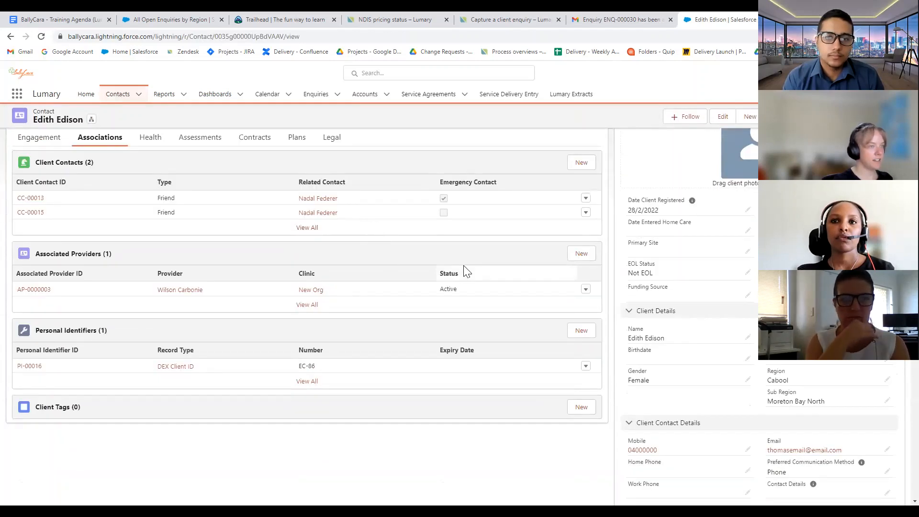
{"action": "scroll", "coordinate": [465, 270], "scroll_direction": "down", "scroll_amount": 5}
{"action": "scroll", "coordinate": [359, 314], "scroll_direction": "up", "scroll_amount": 7}
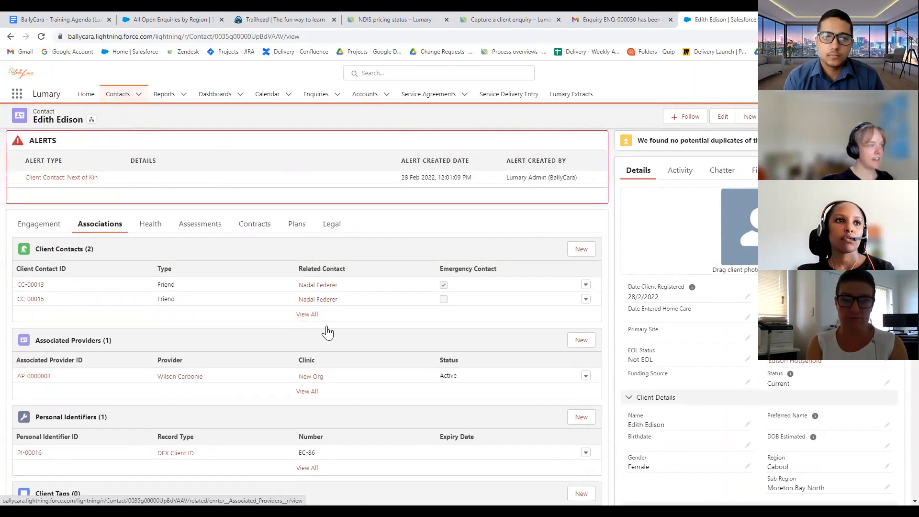
{"action": "scroll", "coordinate": [328, 332], "scroll_direction": "up", "scroll_amount": 2}
{"action": "scroll", "coordinate": [308, 383], "scroll_direction": "down", "scroll_amount": 2}
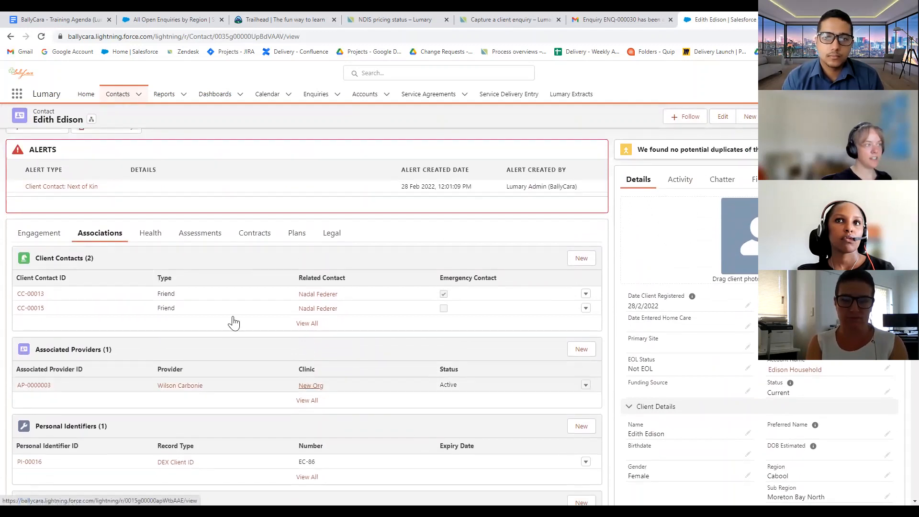
Show the Health tab with the client's medications and health conditions
{"action": "left_click", "coordinate": [148, 235]}
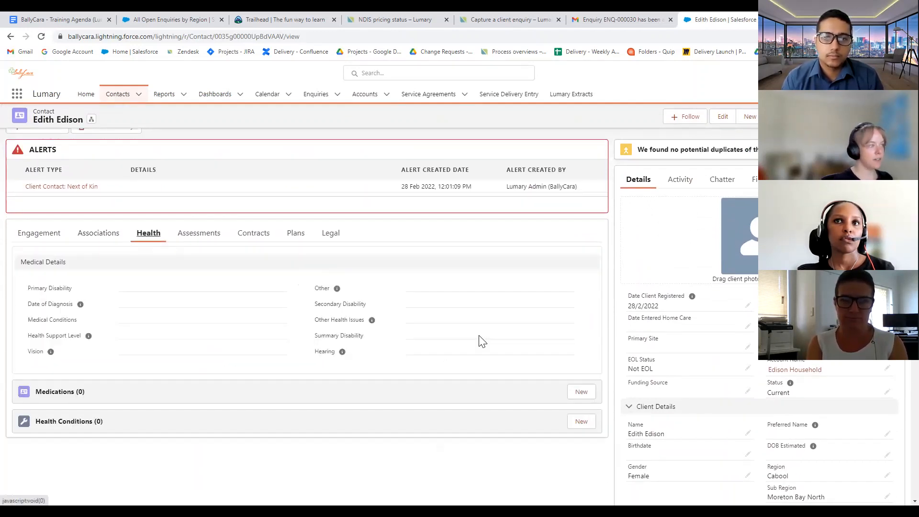
{"action": "scroll", "coordinate": [481, 341], "scroll_direction": "down", "scroll_amount": 1}
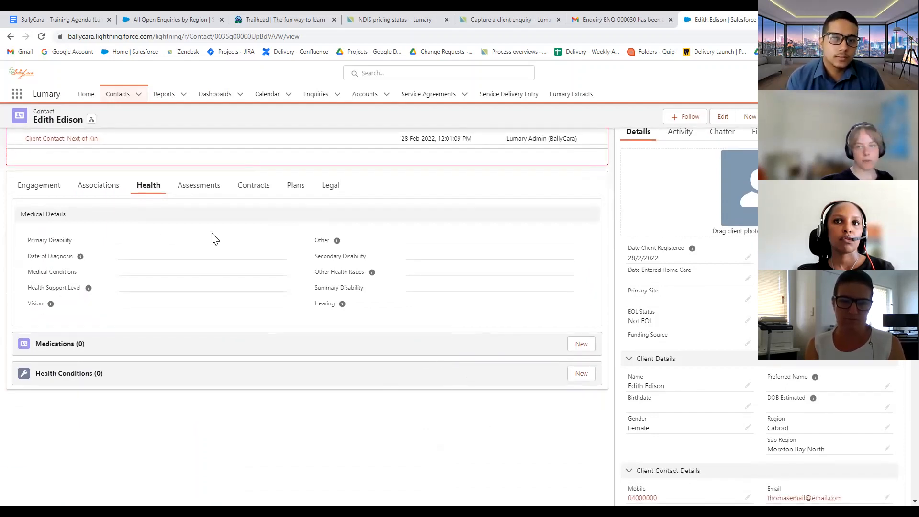
{"action": "scroll", "coordinate": [326, 325], "scroll_direction": "up", "scroll_amount": 2}
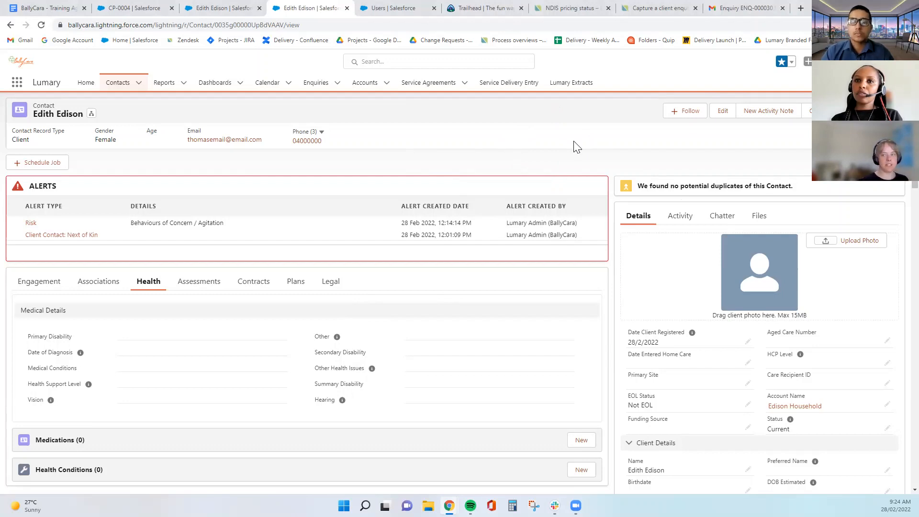
Star the client's record as a favourite and confirm it appears in the favourites list
{"action": "left_click", "coordinate": [782, 62]}
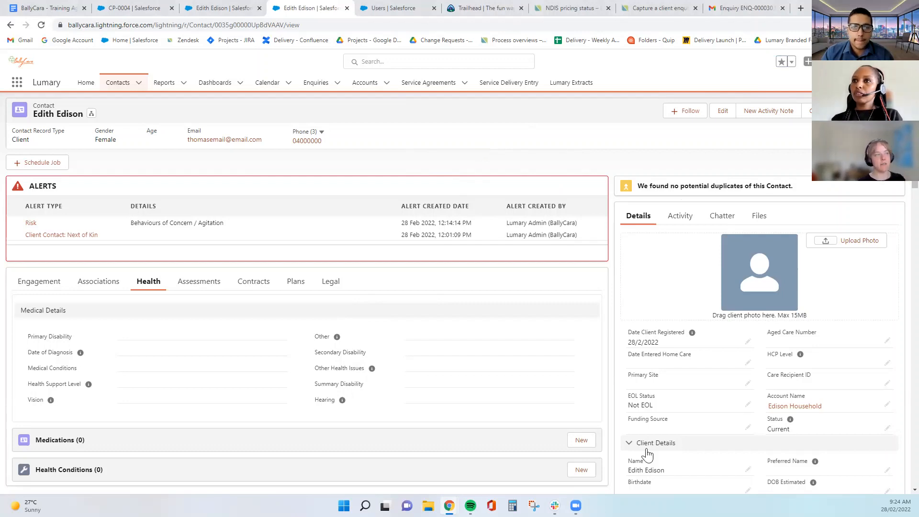
{"action": "left_click", "coordinate": [781, 62]}
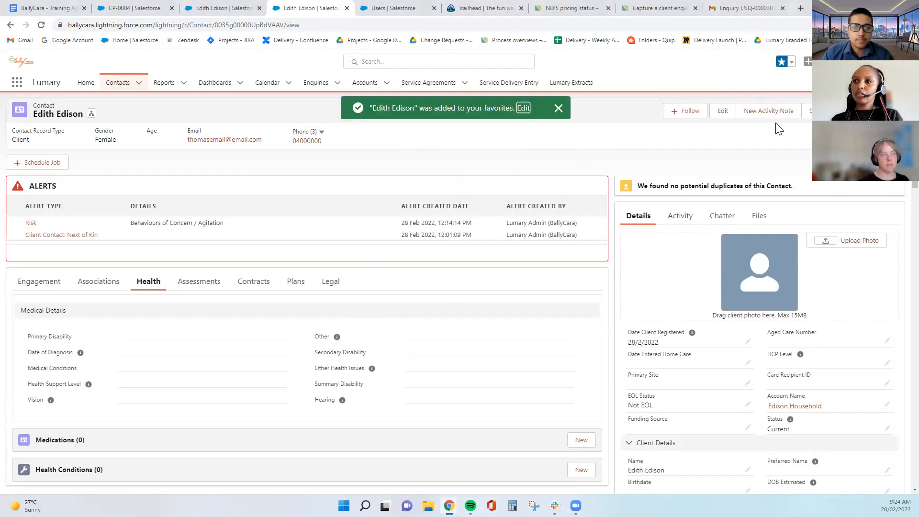
{"action": "left_click", "coordinate": [791, 62]}
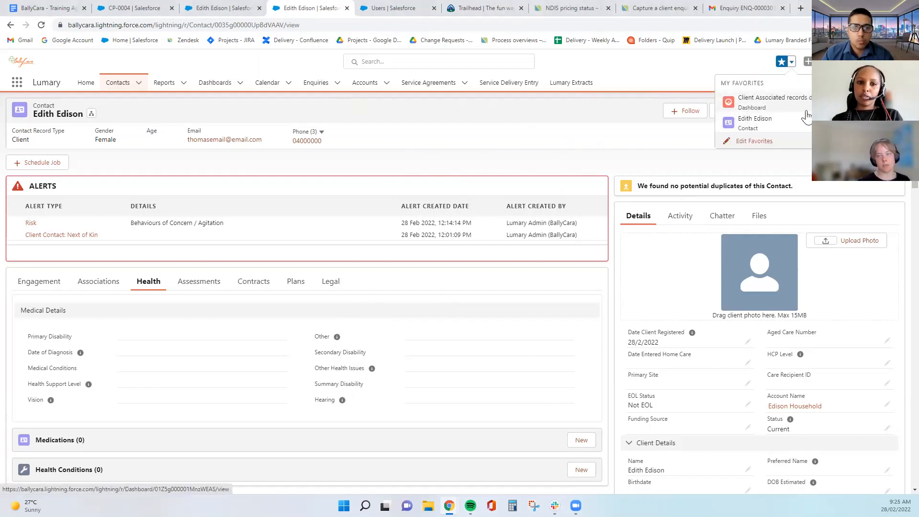
{"action": "left_click", "coordinate": [546, 159]}
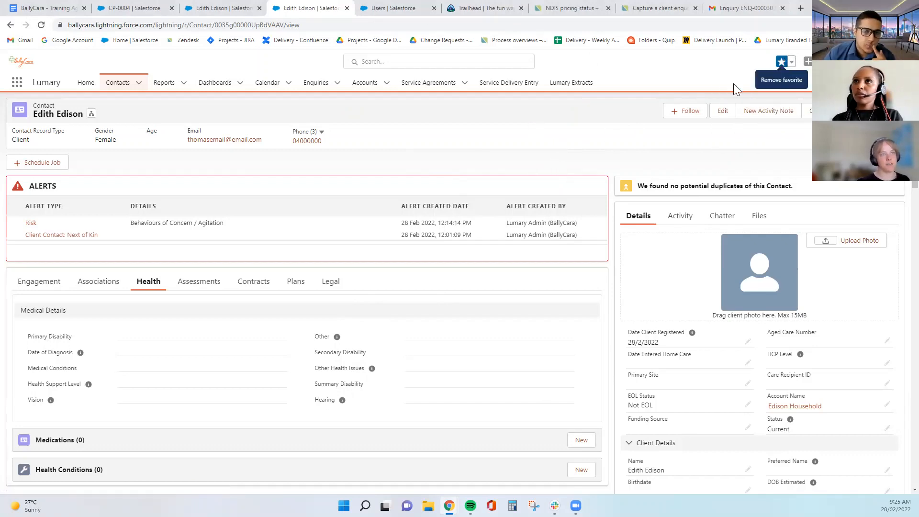
{"action": "scroll", "coordinate": [541, 282], "scroll_direction": "down", "scroll_amount": 3}
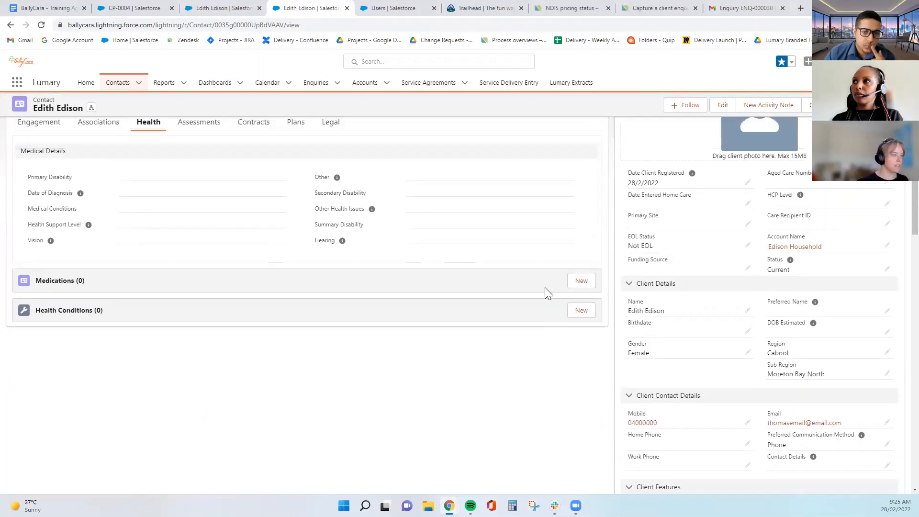
{"action": "scroll", "coordinate": [545, 289], "scroll_direction": "up", "scroll_amount": 3}
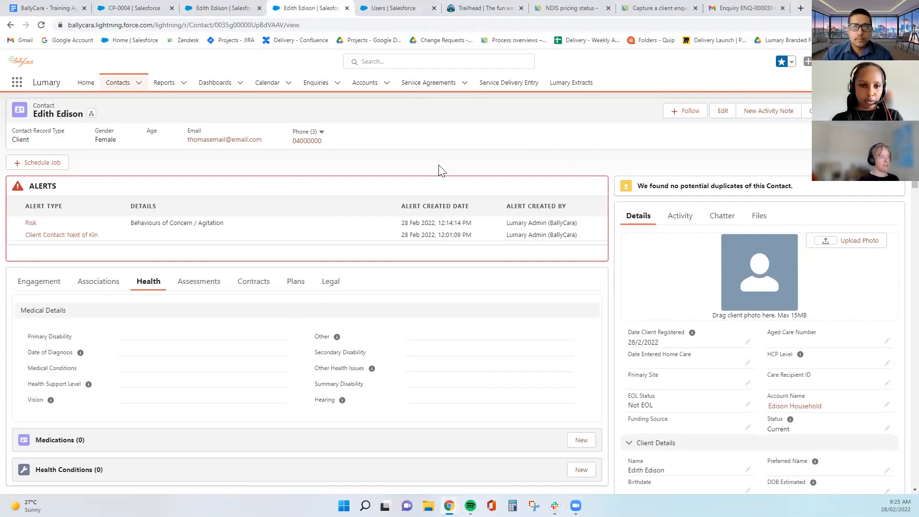
{"action": "scroll", "coordinate": [438, 153], "scroll_direction": "down", "scroll_amount": 2}
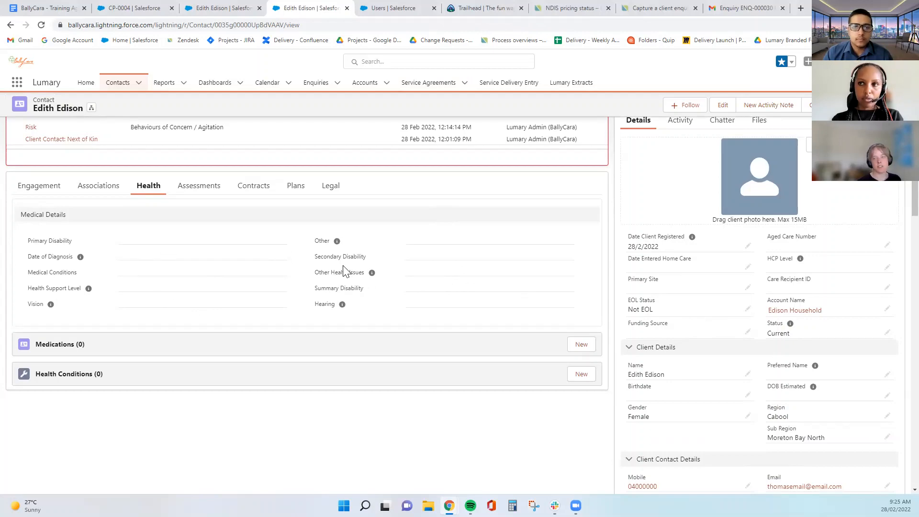
{"action": "scroll", "coordinate": [411, 318], "scroll_direction": "up", "scroll_amount": 2}
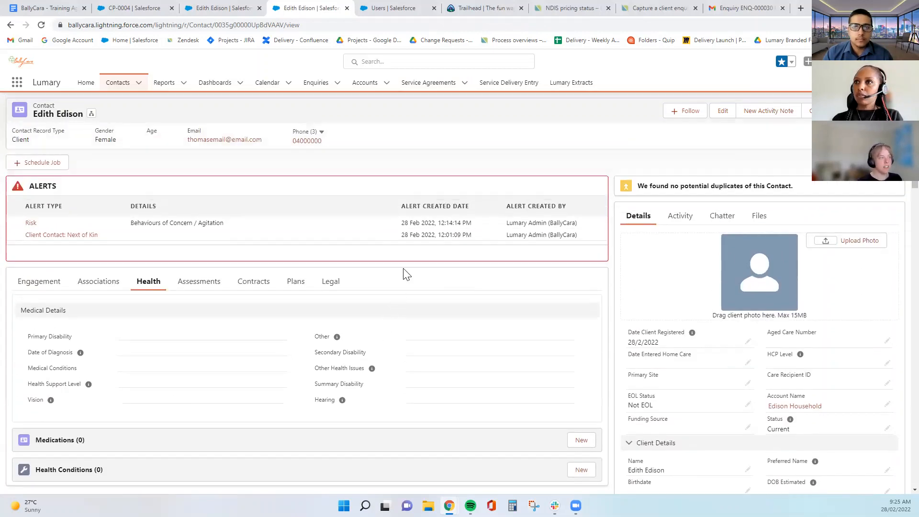
{"action": "scroll", "coordinate": [348, 318], "scroll_direction": "down", "scroll_amount": 4}
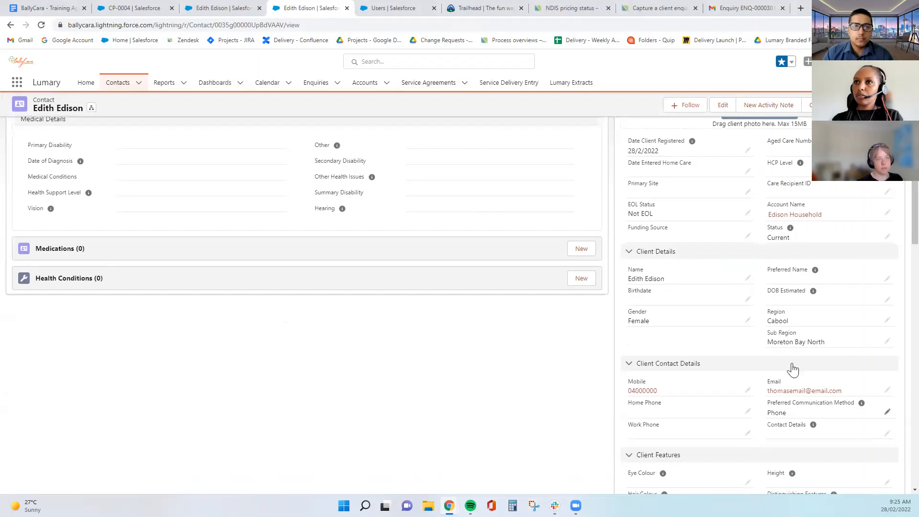
{"action": "scroll", "coordinate": [761, 416], "scroll_direction": "up", "scroll_amount": 4}
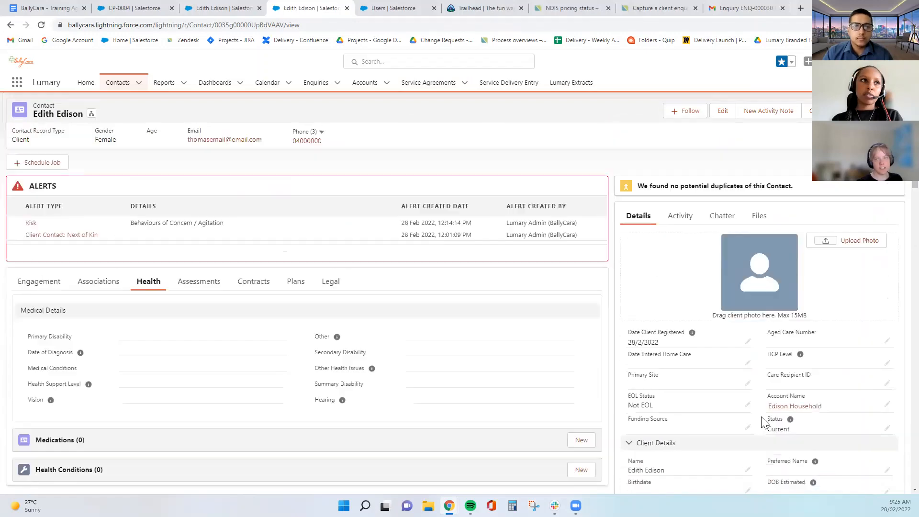
Edit the record: aged care number 'AC', HCP Level 1, primary site BallyCara Head Office, HCP funding
{"action": "left_click", "coordinate": [722, 110]}
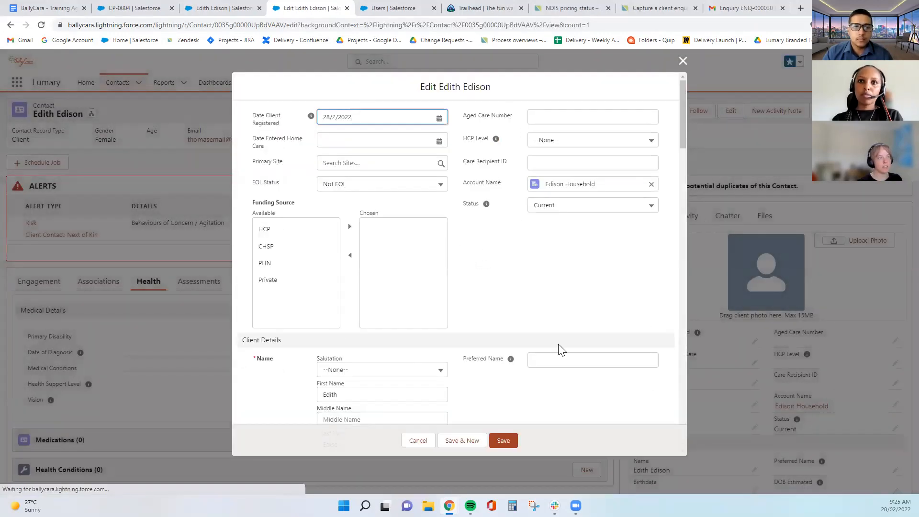
{"action": "left_click", "coordinate": [556, 117]}
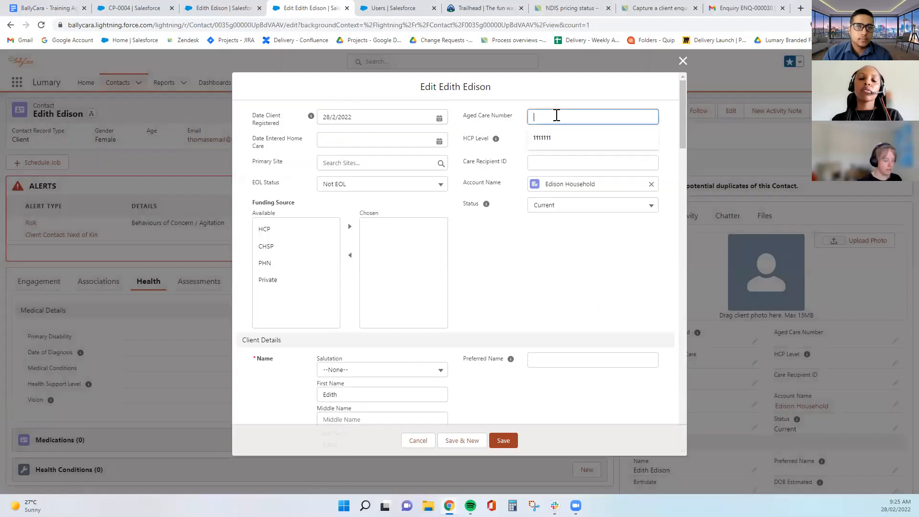
{"action": "type", "text": "AC111111"}
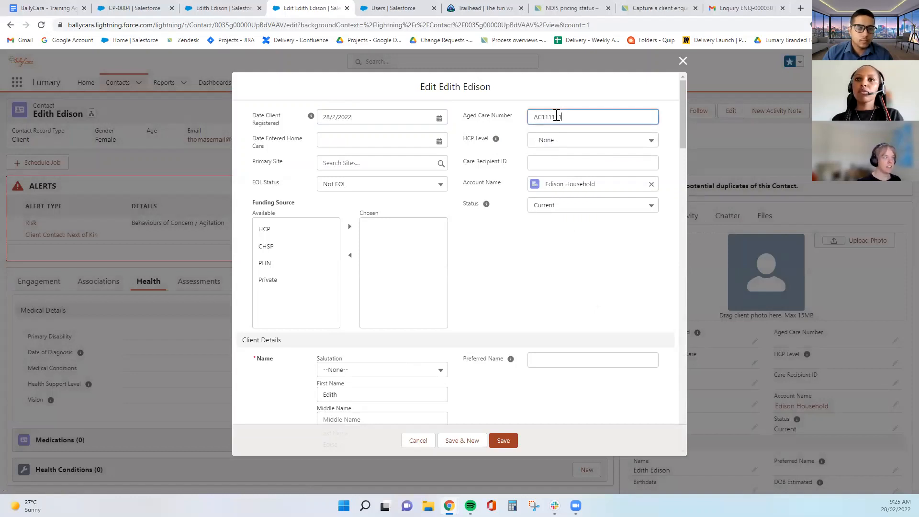
{"action": "left_click", "coordinate": [559, 139]}
{"action": "left_click", "coordinate": [568, 149]}
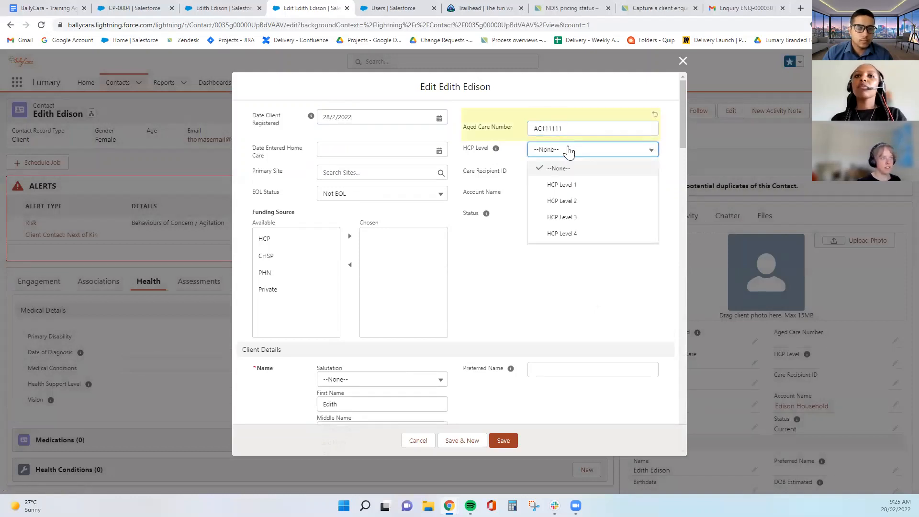
{"action": "left_click", "coordinate": [583, 183]}
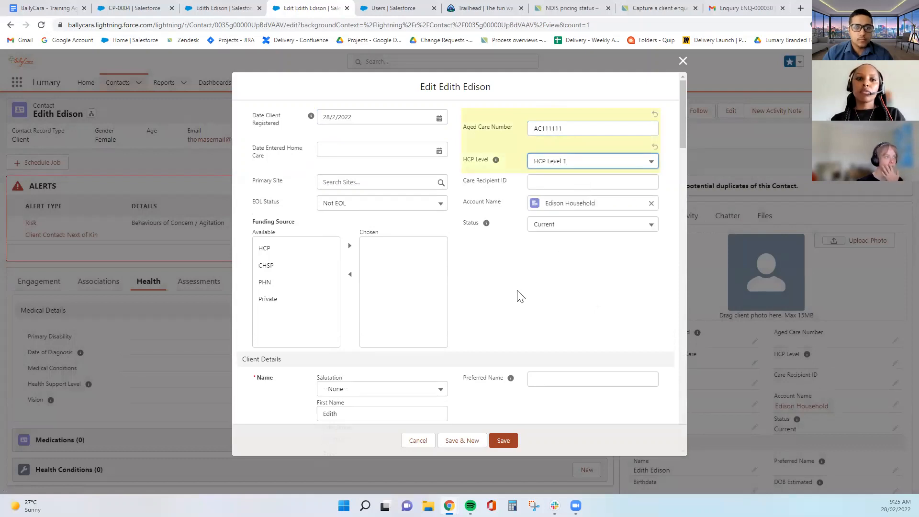
{"action": "left_click", "coordinate": [351, 187]}
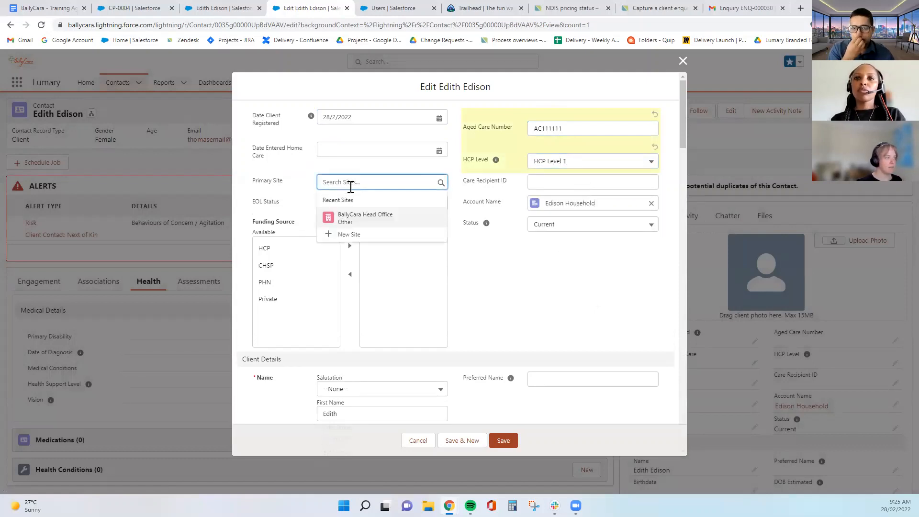
{"action": "left_click", "coordinate": [356, 221]}
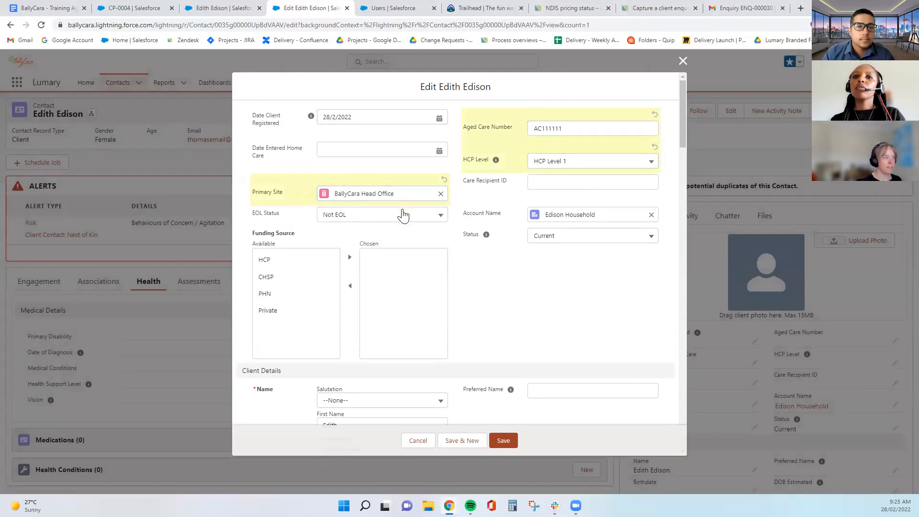
{"action": "left_click", "coordinate": [264, 260]}
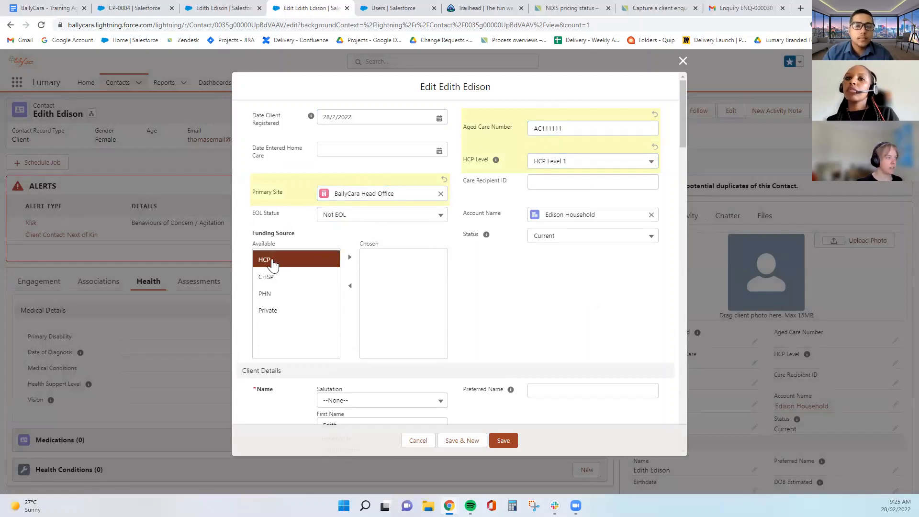
{"action": "left_click", "coordinate": [350, 258]}
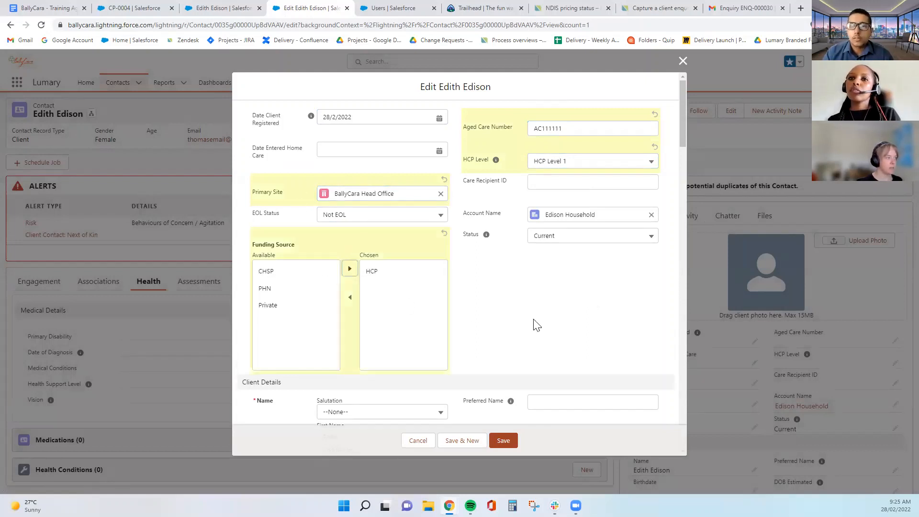
{"action": "left_click", "coordinate": [561, 305]}
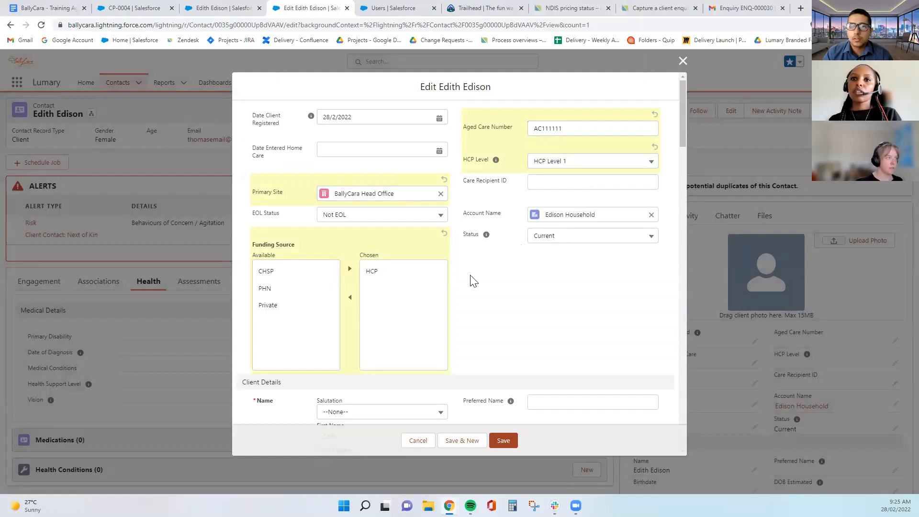
Set primary disability to Alzheimers Disease with date of diagnosis 25/2/2010
{"action": "scroll", "coordinate": [477, 280], "scroll_direction": "down", "scroll_amount": 4}
{"action": "scroll", "coordinate": [476, 281], "scroll_direction": "down", "scroll_amount": 4}
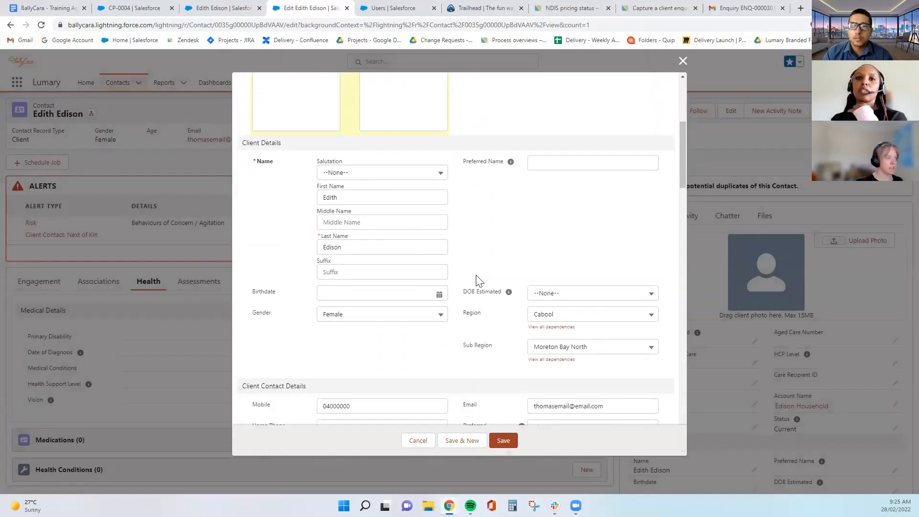
{"action": "scroll", "coordinate": [477, 280], "scroll_direction": "down", "scroll_amount": 2}
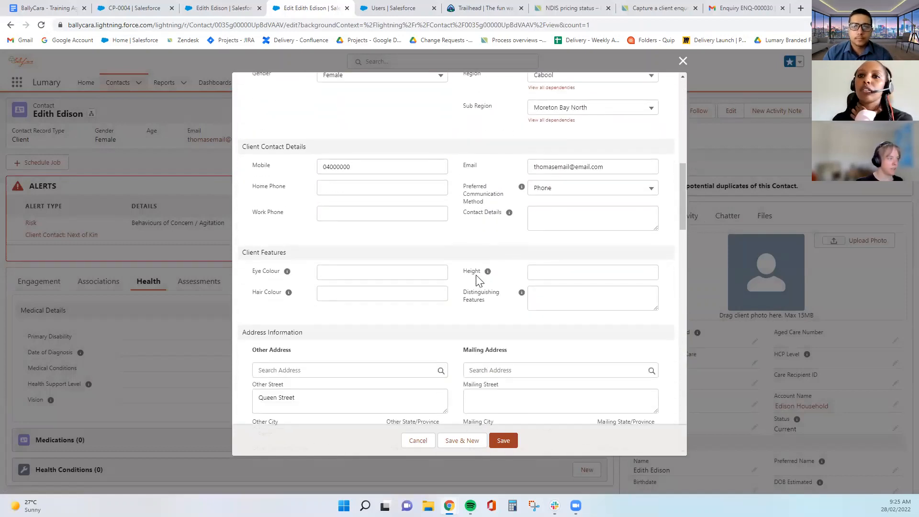
{"action": "scroll", "coordinate": [477, 280], "scroll_direction": "down", "scroll_amount": 11}
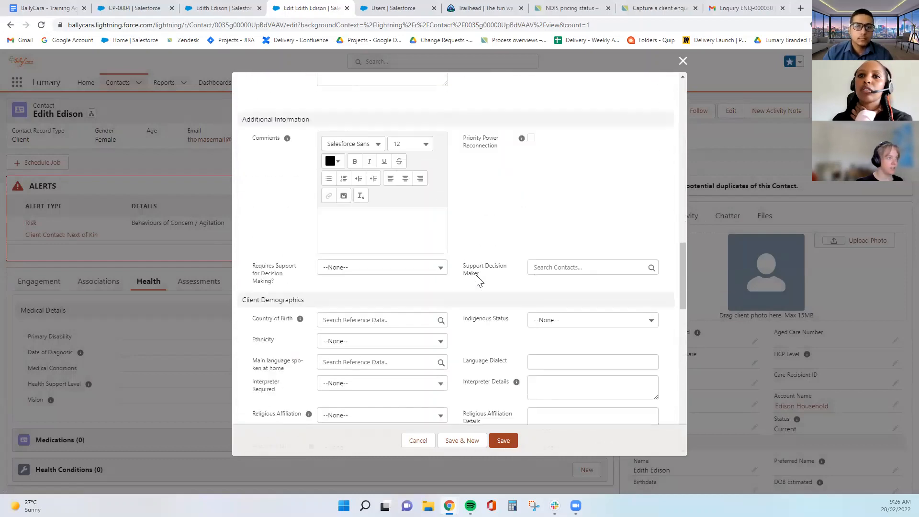
{"action": "scroll", "coordinate": [476, 275], "scroll_direction": "down", "scroll_amount": 5}
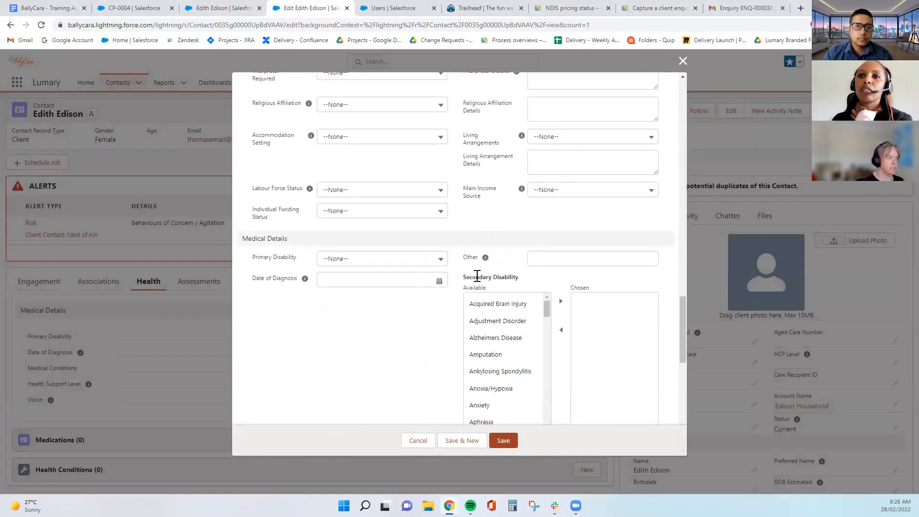
{"action": "scroll", "coordinate": [477, 276], "scroll_direction": "down", "scroll_amount": 1}
{"action": "left_click", "coordinate": [386, 212]}
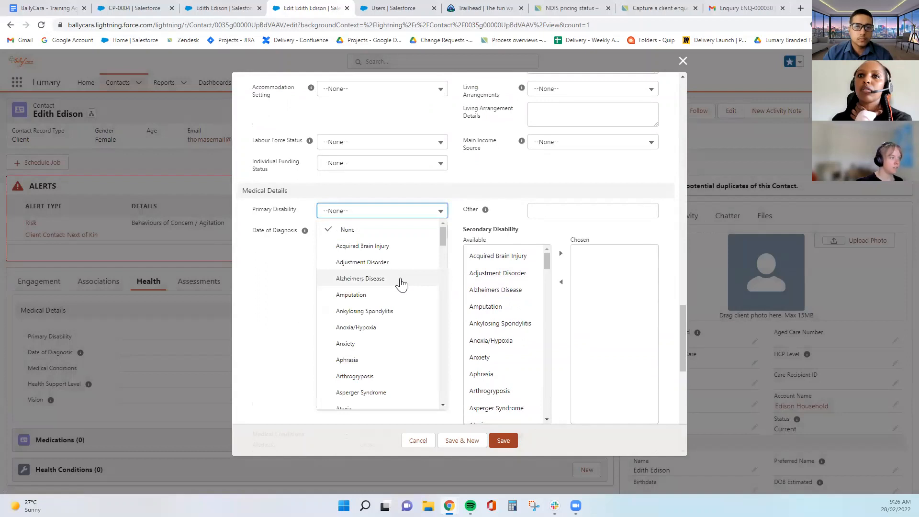
{"action": "left_click", "coordinate": [398, 283]}
{"action": "left_click", "coordinate": [361, 245]}
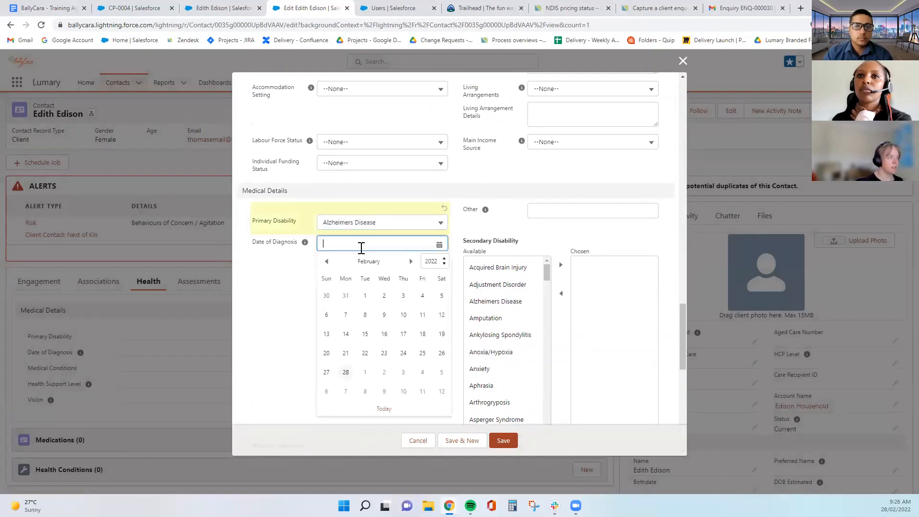
{"action": "left_click", "coordinate": [436, 261]}
{"action": "left_click", "coordinate": [425, 355]}
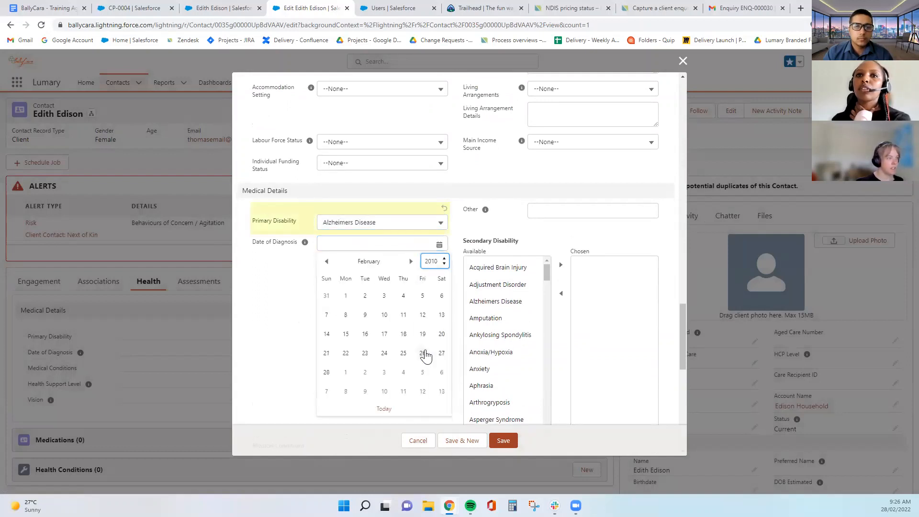
{"action": "left_click", "coordinate": [404, 354]}
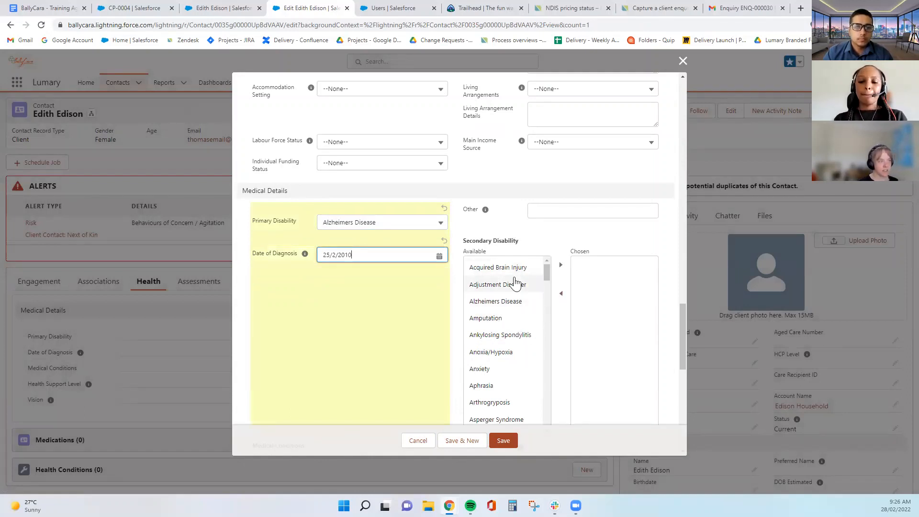
Add Anxiety and Blind to the chosen secondary disabilities
{"action": "scroll", "coordinate": [493, 398], "scroll_direction": "down", "scroll_amount": 2}
{"action": "scroll", "coordinate": [486, 373], "scroll_direction": "up", "scroll_amount": 2}
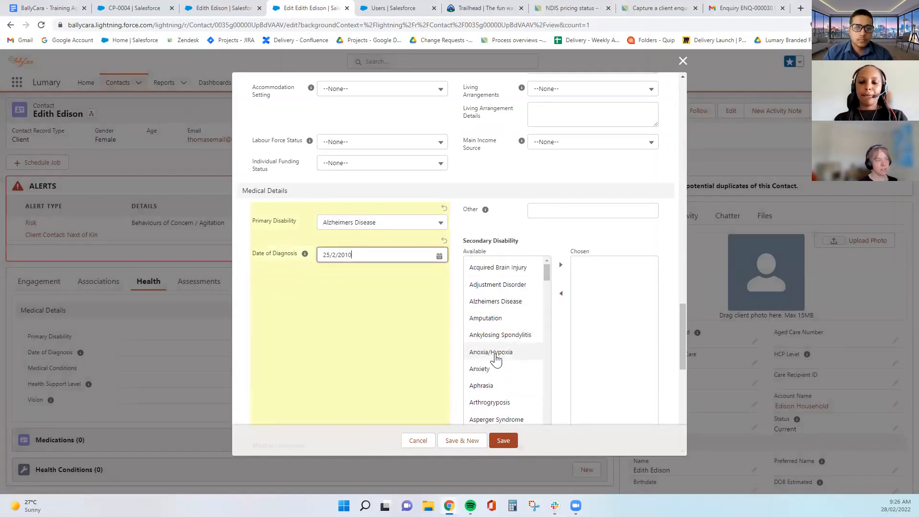
{"action": "left_click", "coordinate": [481, 369]}
{"action": "left_click", "coordinate": [561, 265]}
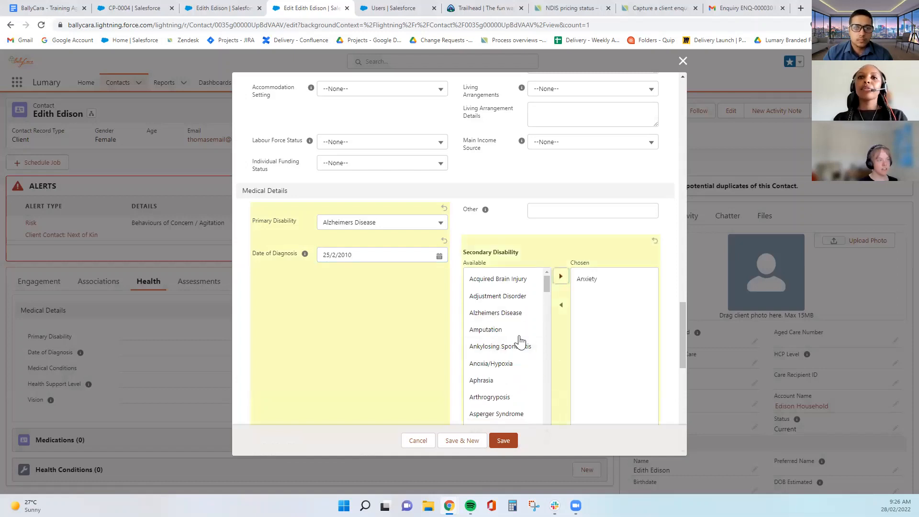
{"action": "scroll", "coordinate": [519, 366], "scroll_direction": "down", "scroll_amount": 2}
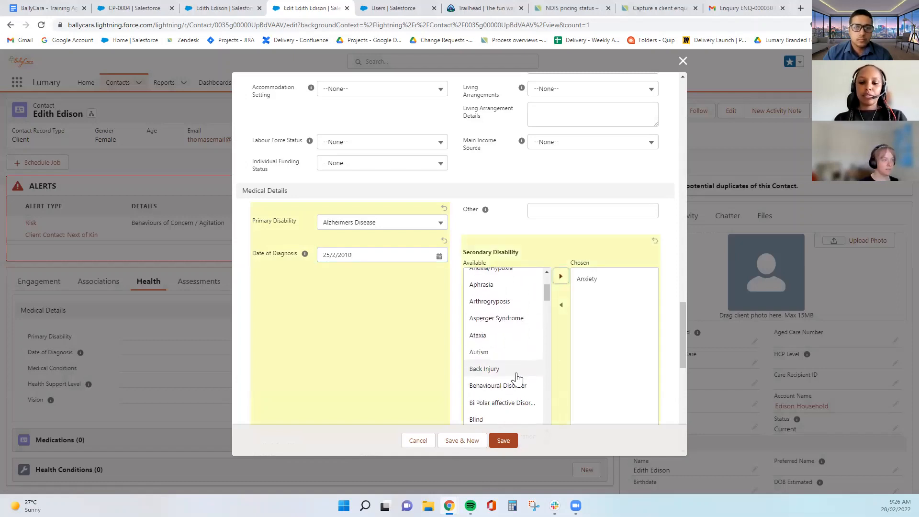
{"action": "scroll", "coordinate": [508, 373], "scroll_direction": "down", "scroll_amount": 2}
{"action": "scroll", "coordinate": [344, 346], "scroll_direction": "down", "scroll_amount": 5}
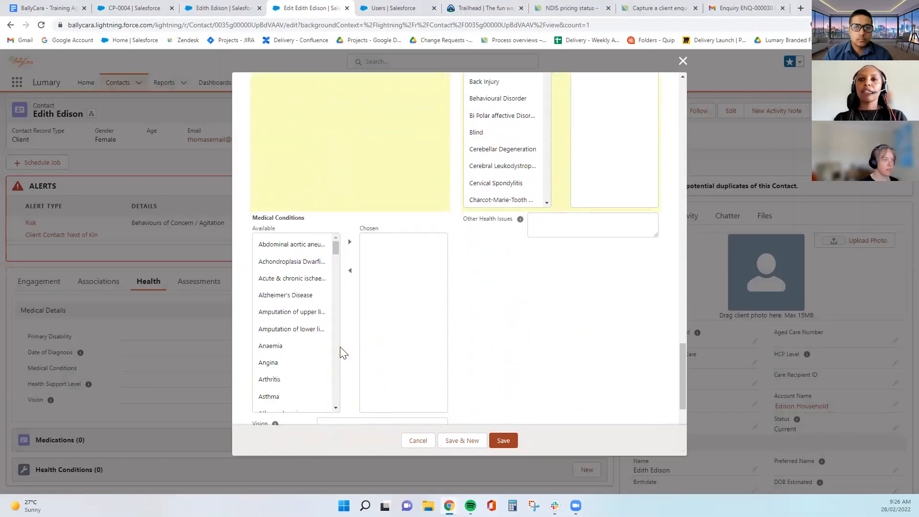
{"action": "scroll", "coordinate": [340, 352], "scroll_direction": "up", "scroll_amount": 5}
{"action": "left_click", "coordinate": [526, 275]}
{"action": "left_click", "coordinate": [555, 180]}
Add Alzheimer's Disease to the chosen medical conditions and save the record
{"action": "scroll", "coordinate": [415, 249], "scroll_direction": "down", "scroll_amount": 5}
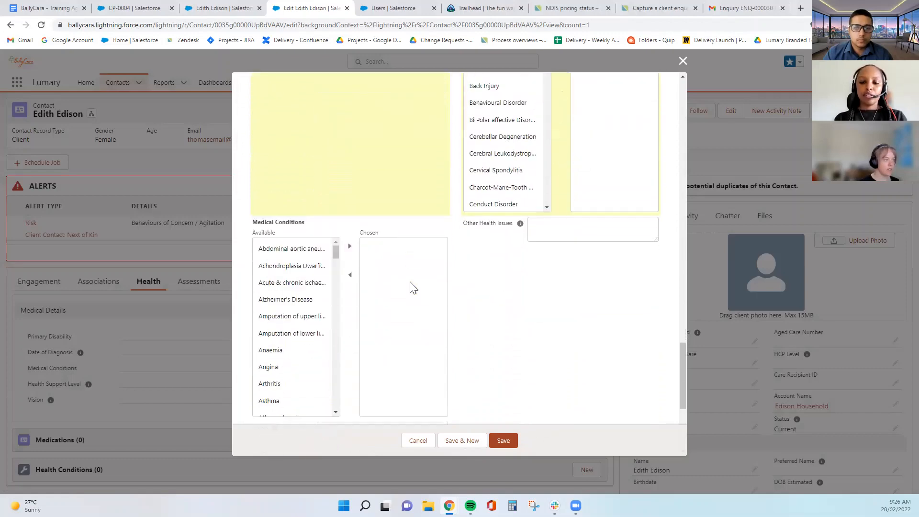
{"action": "scroll", "coordinate": [431, 275], "scroll_direction": "down", "scroll_amount": 1}
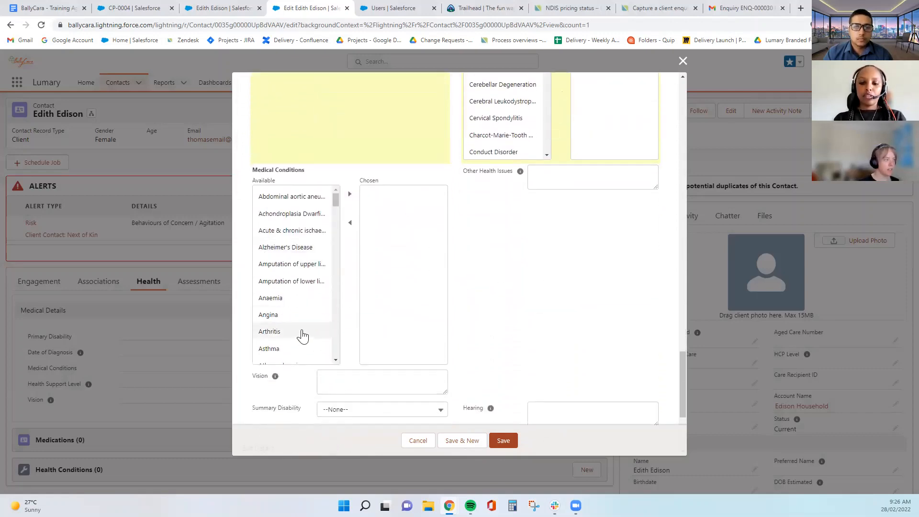
{"action": "left_click", "coordinate": [287, 247]}
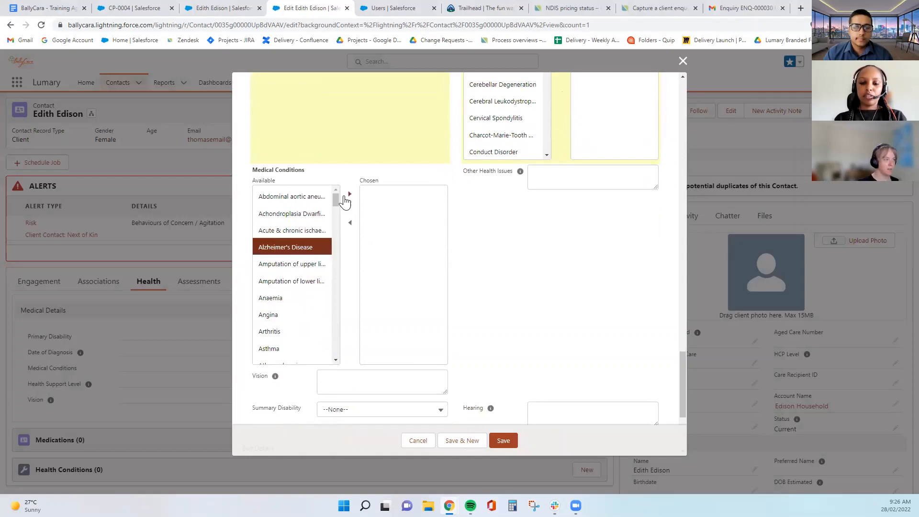
{"action": "left_click", "coordinate": [349, 193]}
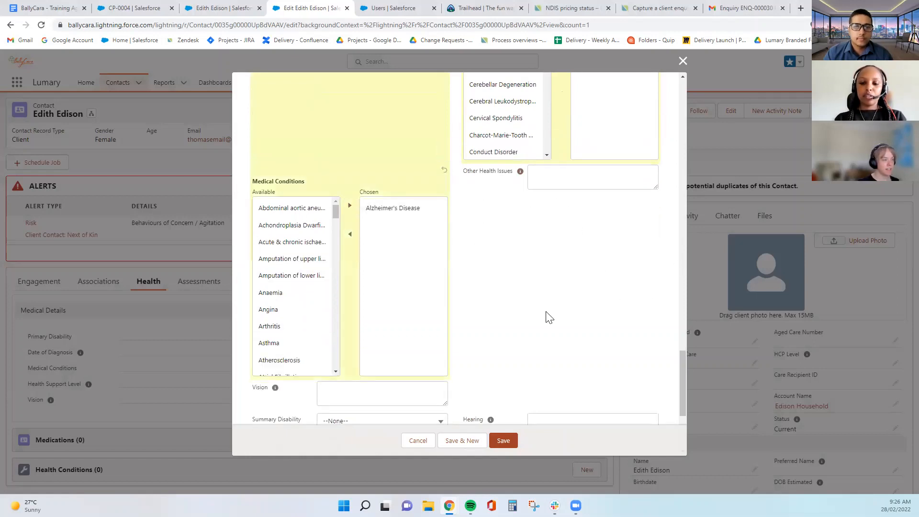
{"action": "scroll", "coordinate": [547, 315], "scroll_direction": "down", "scroll_amount": 4}
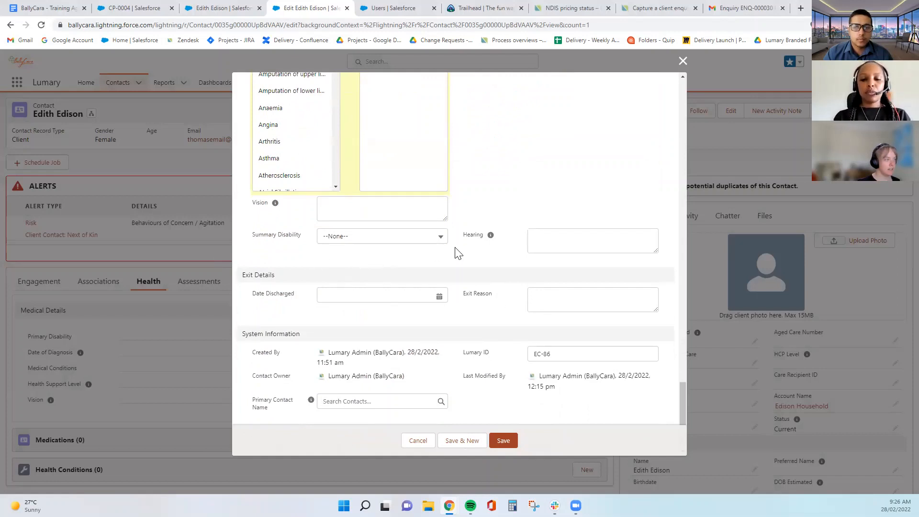
{"action": "mouse_move", "coordinate": [490, 236]}
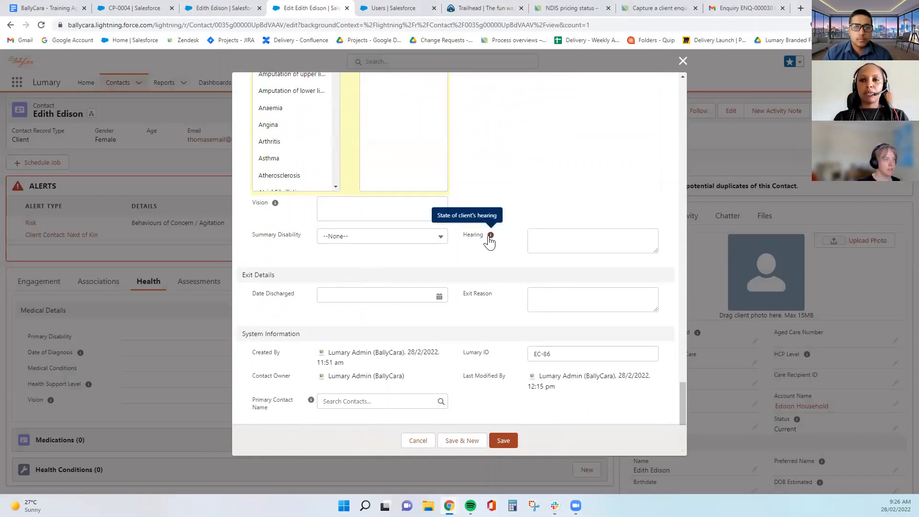
{"action": "left_click", "coordinate": [559, 231]}
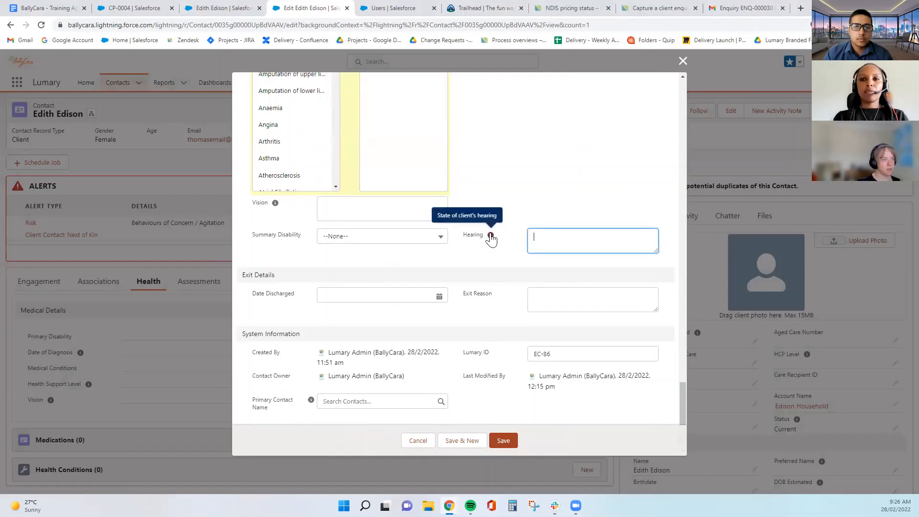
{"action": "left_click", "coordinate": [446, 205]}
{"action": "left_click", "coordinate": [515, 442]}
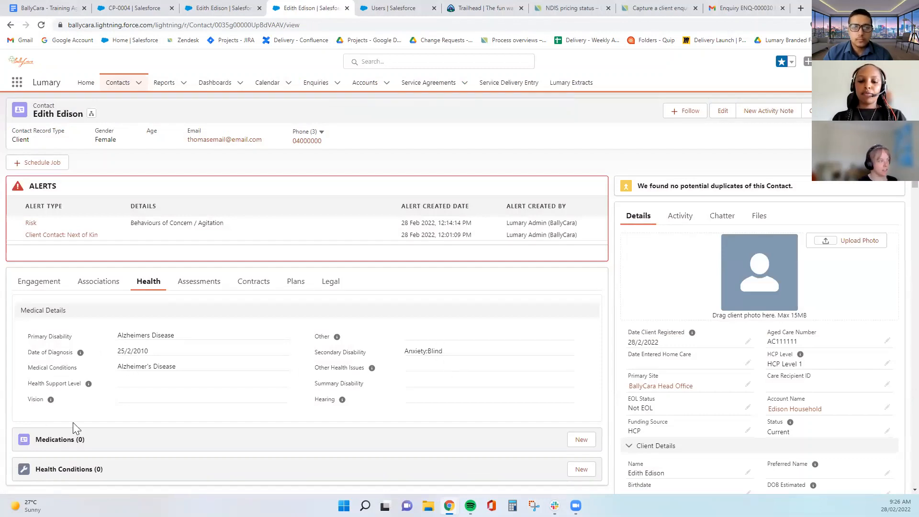
{"action": "scroll", "coordinate": [410, 349], "scroll_direction": "down", "scroll_amount": 3}
{"action": "scroll", "coordinate": [119, 393], "scroll_direction": "up", "scroll_amount": 1}
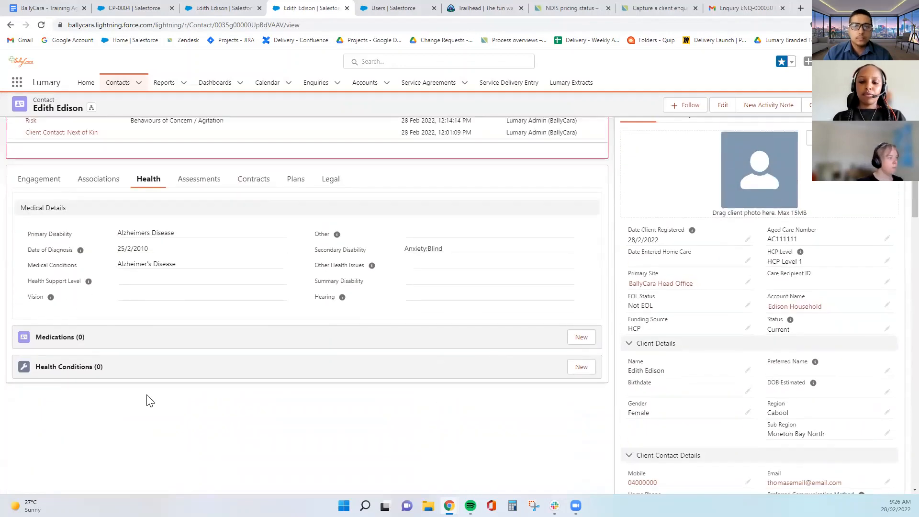
{"action": "scroll", "coordinate": [147, 400], "scroll_direction": "up", "scroll_amount": 1}
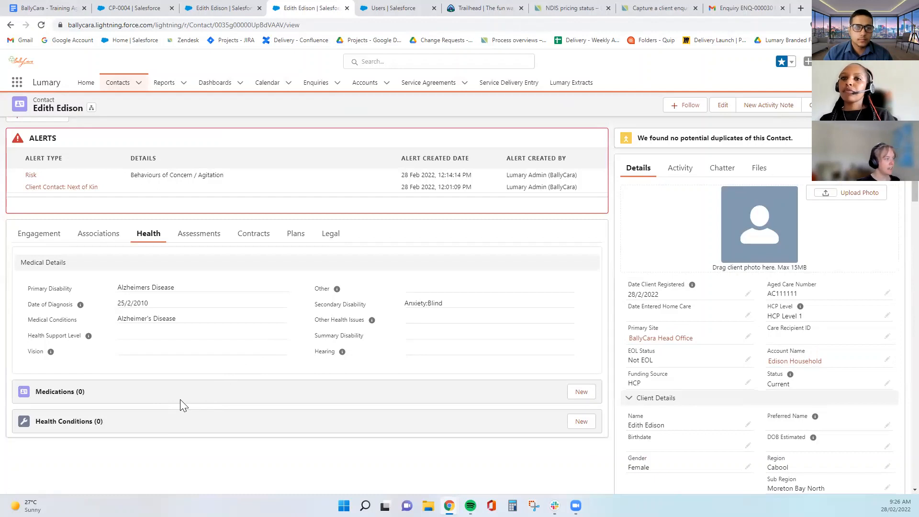
{"action": "left_click", "coordinate": [582, 394]}
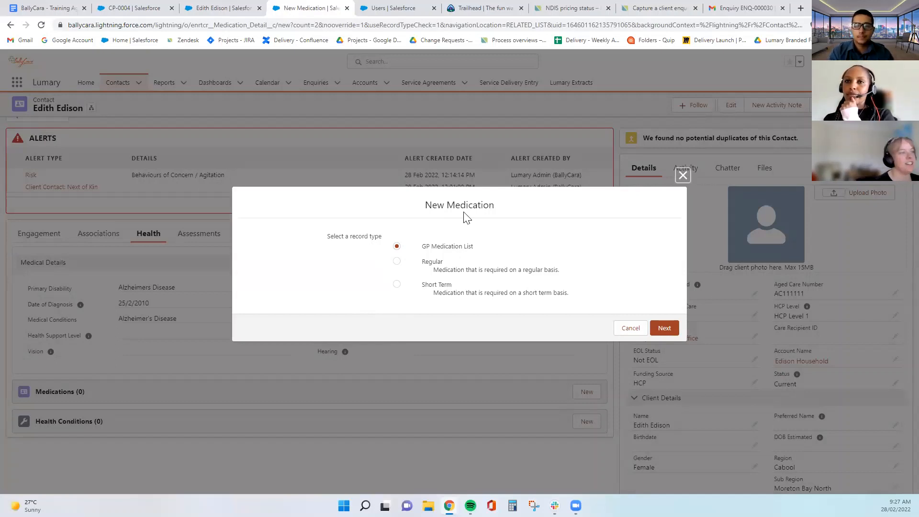
{"action": "left_click", "coordinate": [396, 247]}
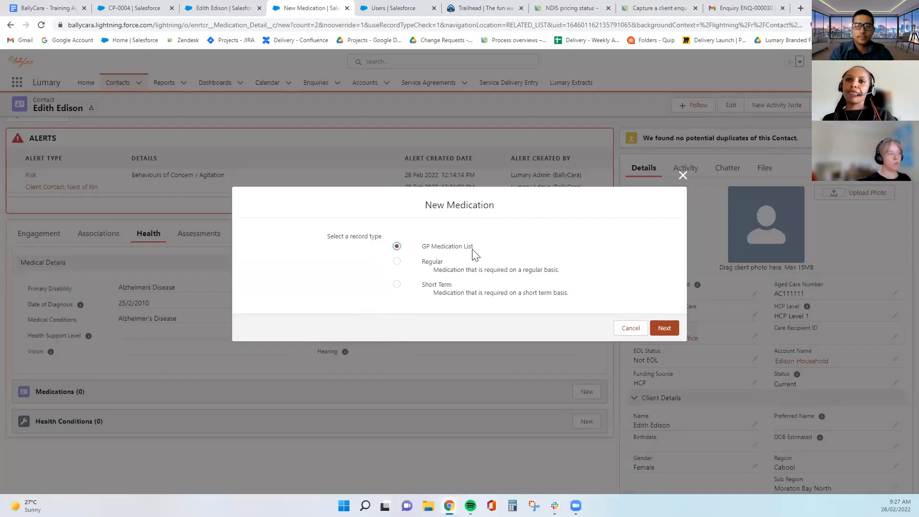
{"action": "left_click_drag", "start_coordinate": [479, 249], "coordinate": [424, 249]}
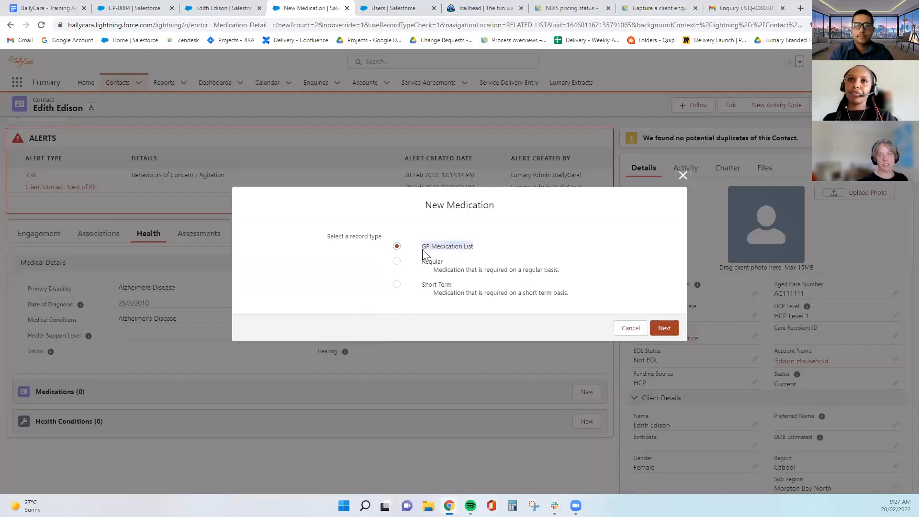
{"action": "left_click", "coordinate": [574, 258]}
{"action": "left_click", "coordinate": [666, 335]}
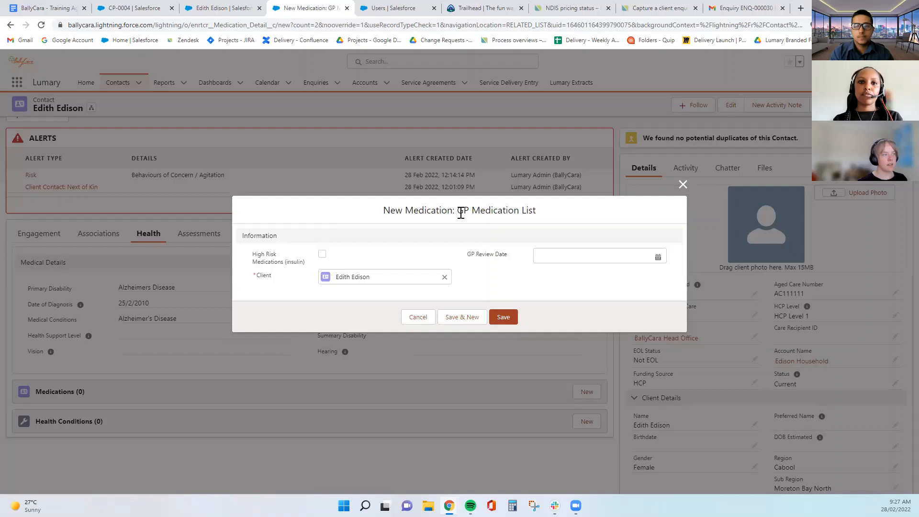
Save a GP medication marked High Risk (insulin) with GP Review Date 8/2/2022
{"action": "left_click_drag", "start_coordinate": [458, 209], "coordinate": [550, 217]}
{"action": "left_click", "coordinate": [551, 216]}
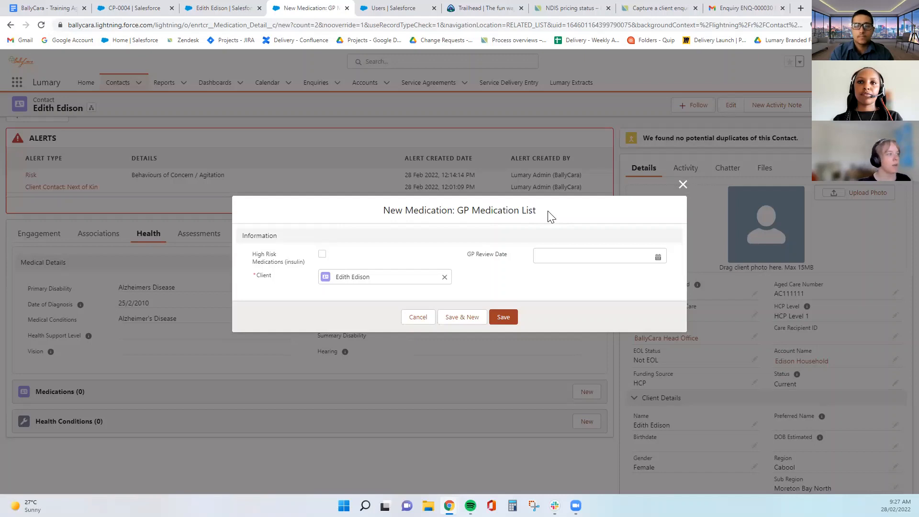
{"action": "left_click", "coordinate": [322, 254]}
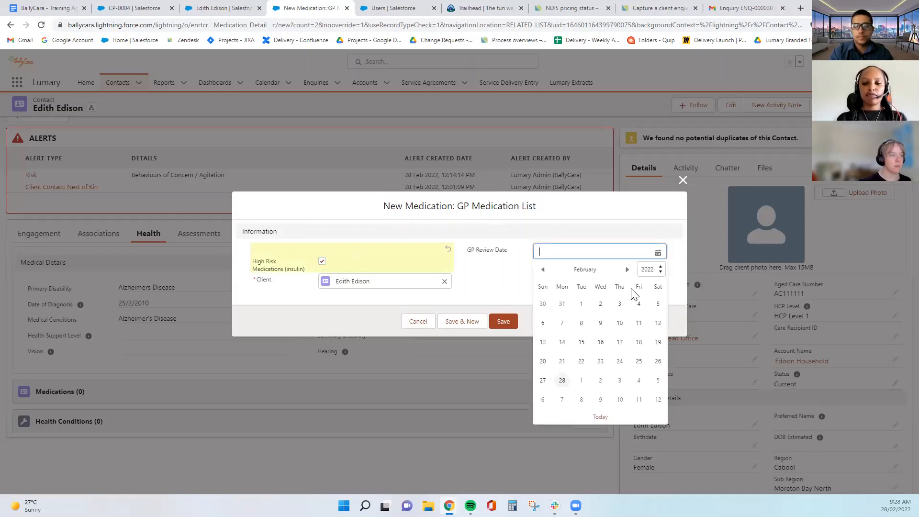
{"action": "left_click", "coordinate": [616, 252]}
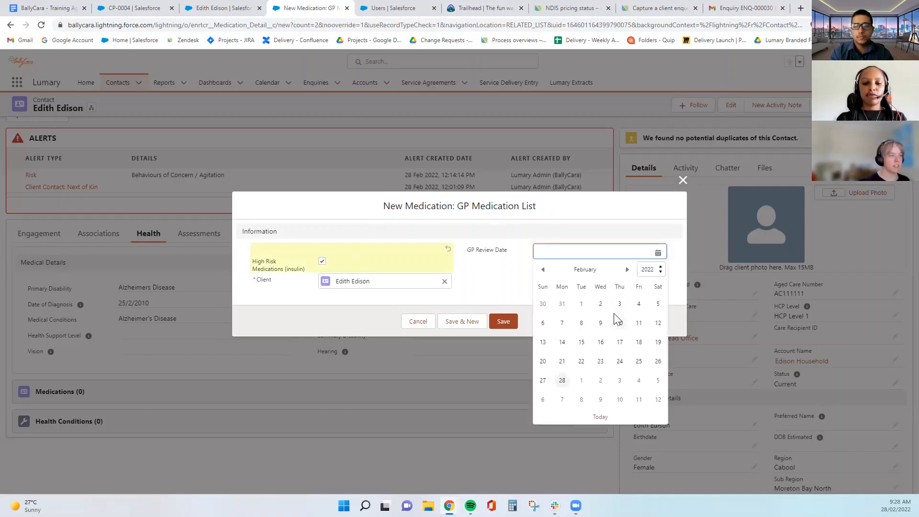
{"action": "left_click", "coordinate": [581, 323]}
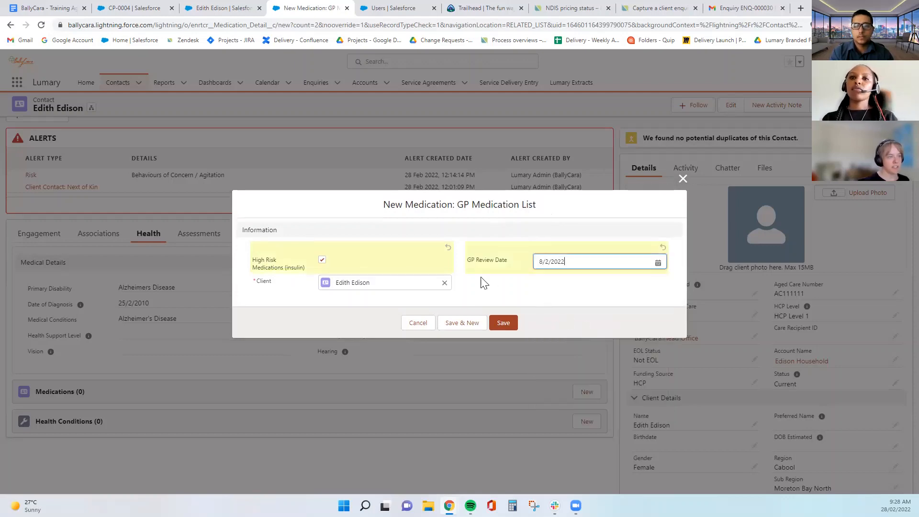
{"action": "left_click", "coordinate": [501, 324]}
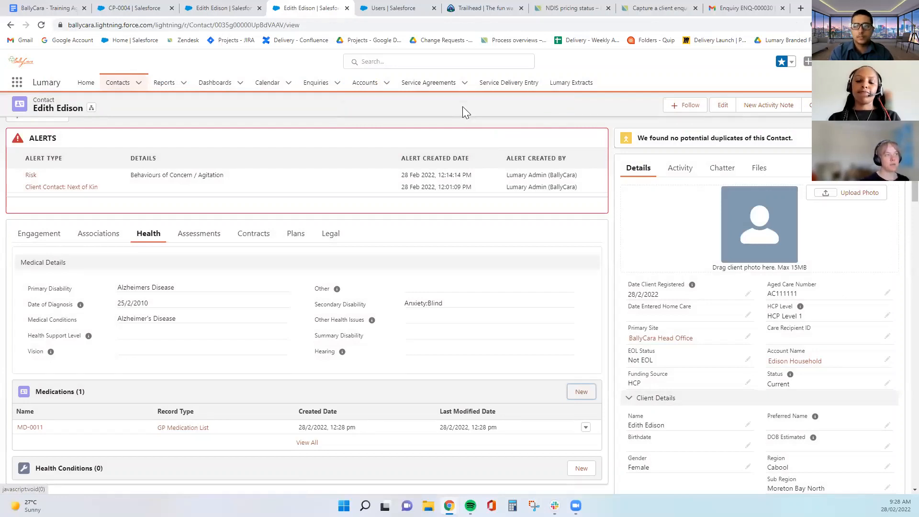
Save a second GP medication with GP Review Date 9/2/2022, then return to the client record
{"action": "scroll", "coordinate": [239, 345], "scroll_direction": "down", "scroll_amount": 2}
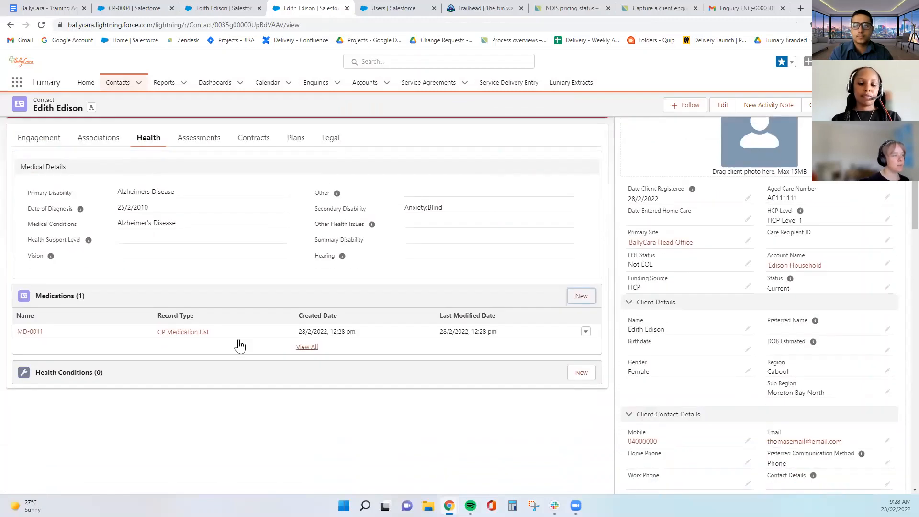
{"action": "scroll", "coordinate": [239, 346], "scroll_direction": "up", "scroll_amount": 2}
{"action": "scroll", "coordinate": [250, 359], "scroll_direction": "down", "scroll_amount": 2}
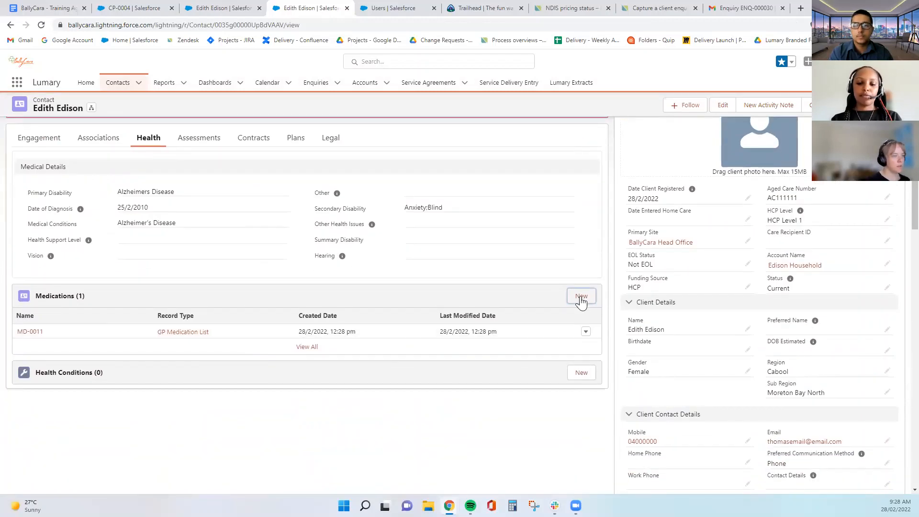
{"action": "left_click", "coordinate": [581, 297]}
{"action": "left_click", "coordinate": [660, 326]}
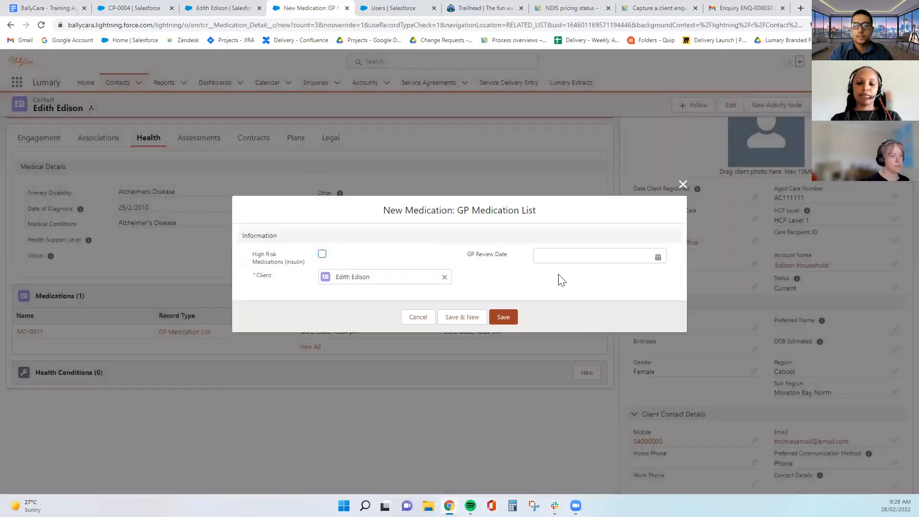
{"action": "left_click", "coordinate": [561, 256]}
{"action": "left_click", "coordinate": [599, 324]}
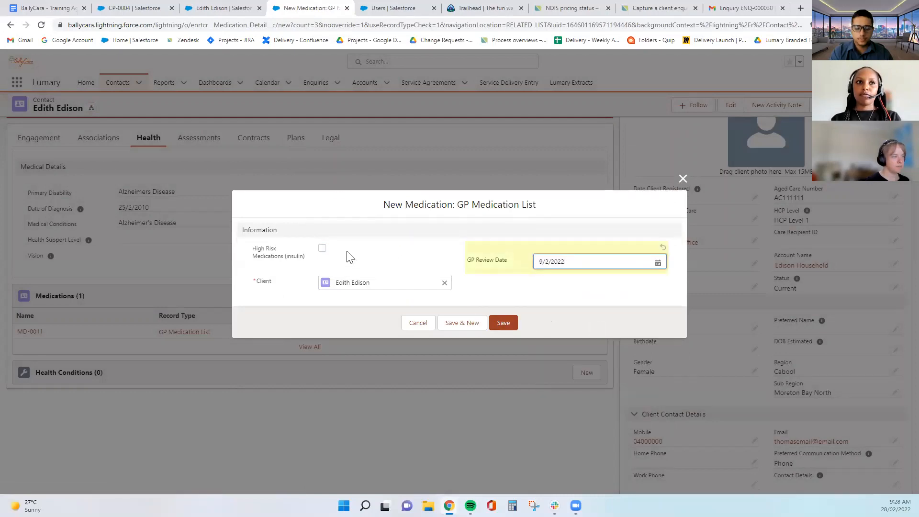
{"action": "left_click", "coordinate": [502, 324]}
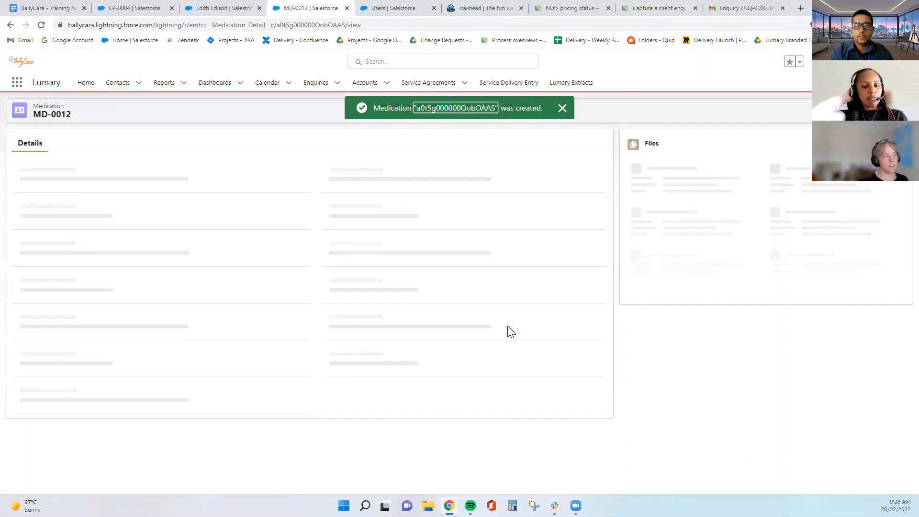
{"action": "left_click", "coordinate": [11, 25]}
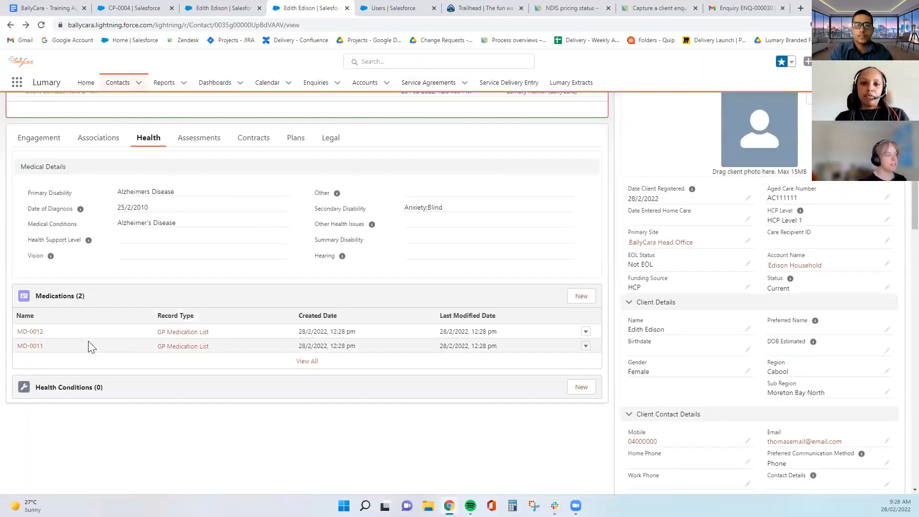
Open medication record MD-0012 to attach a file
{"action": "mouse_move", "coordinate": [26, 335]}
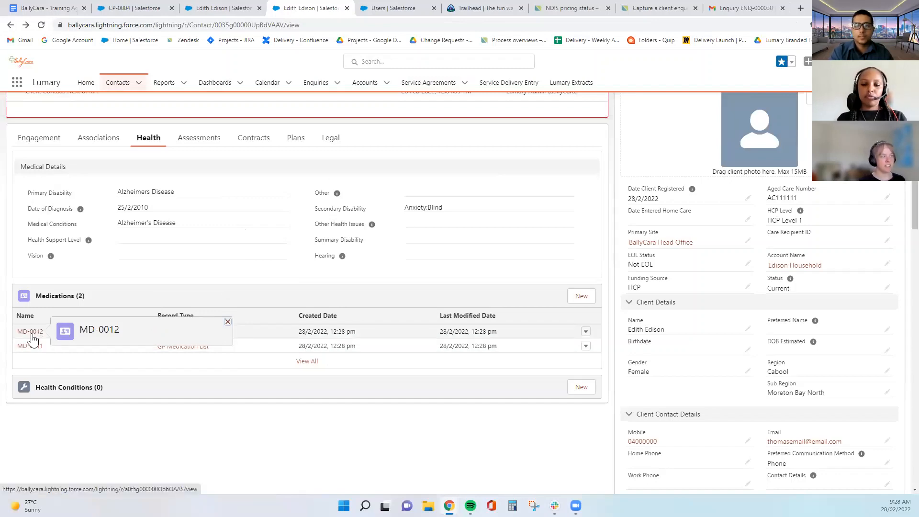
{"action": "left_click", "coordinate": [31, 332]}
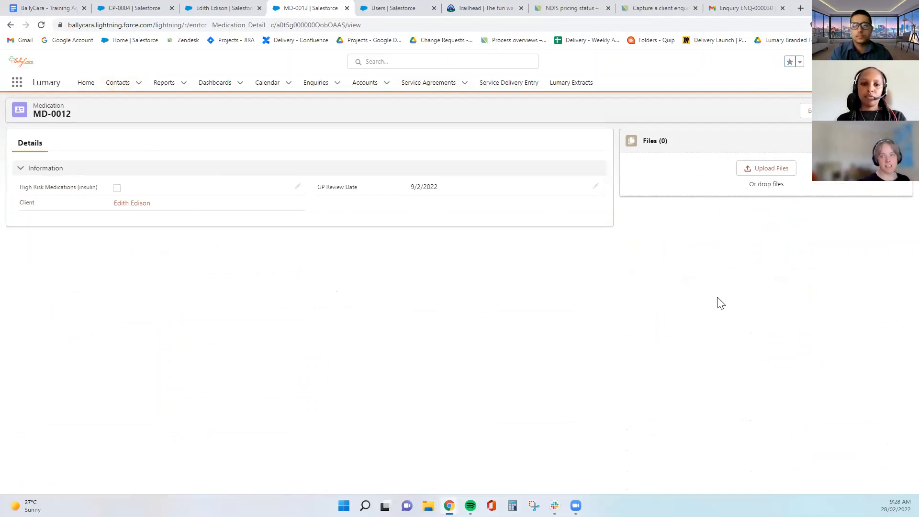
{"action": "left_click", "coordinate": [762, 176]}
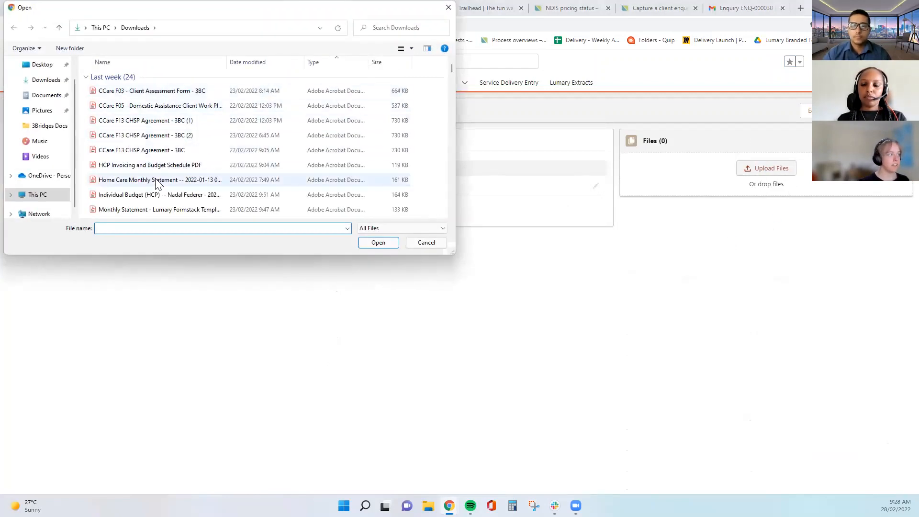
{"action": "left_click", "coordinate": [426, 242]}
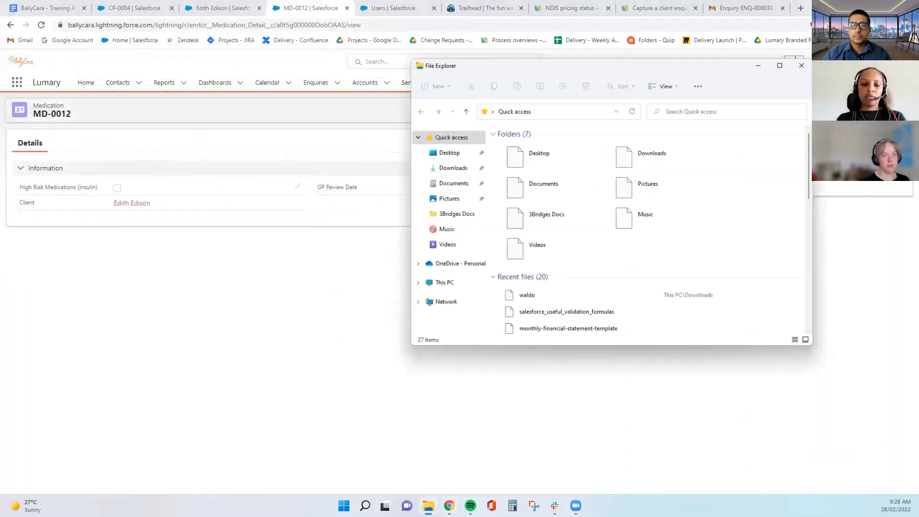
{"action": "key", "text": "super+e"}
{"action": "left_click_drag", "start_coordinate": [622, 68], "coordinate": [918, 68]}
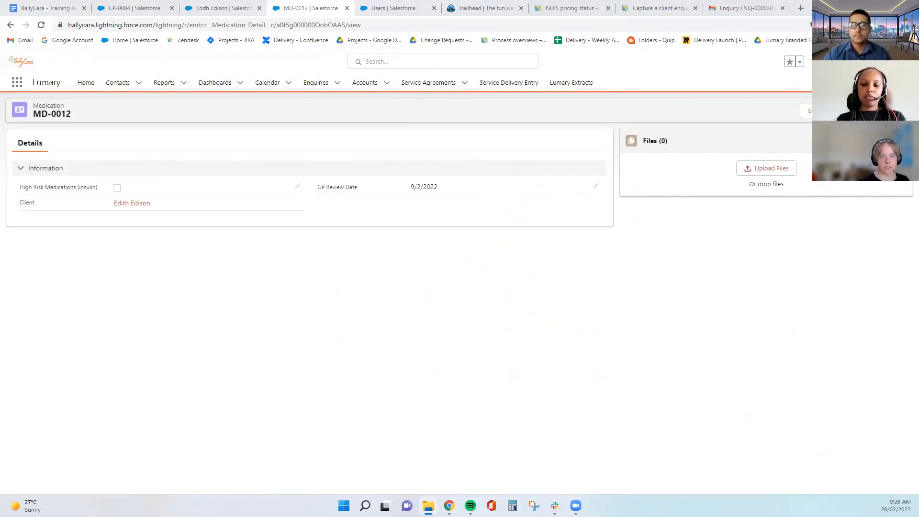
{"action": "left_click_drag", "start_coordinate": [918, 249], "coordinate": [759, 171]}
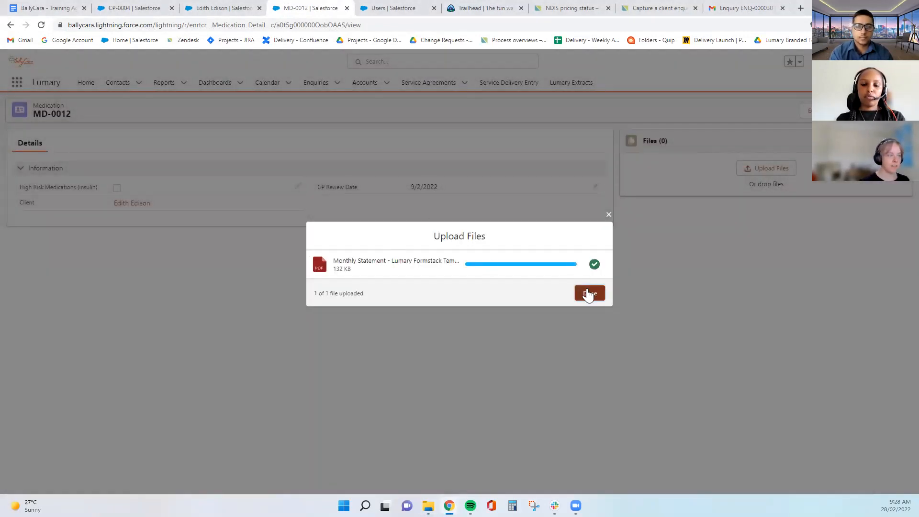
{"action": "left_click", "coordinate": [589, 293]}
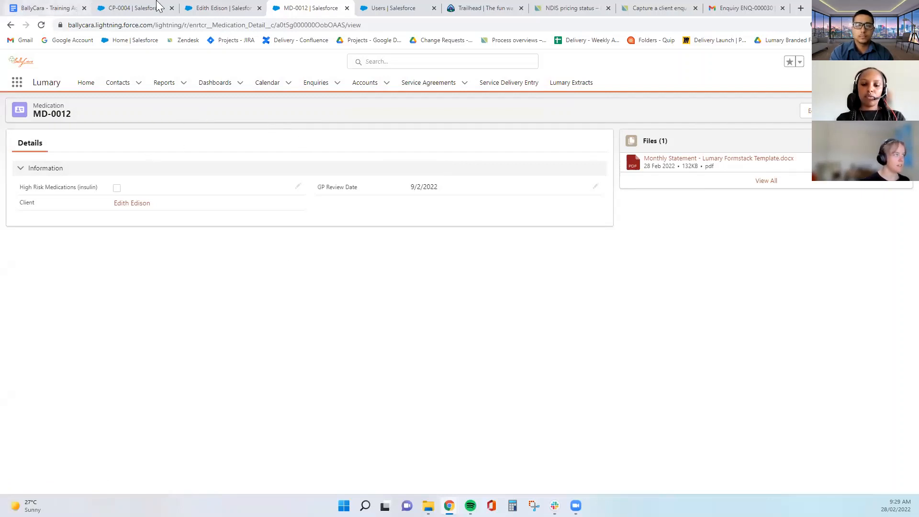
{"action": "left_click", "coordinate": [217, 7]}
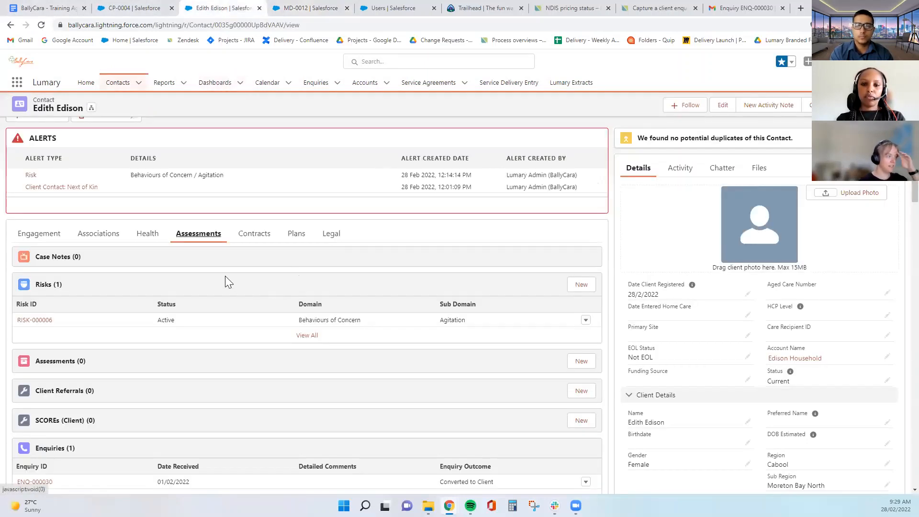
{"action": "left_click", "coordinate": [147, 233]}
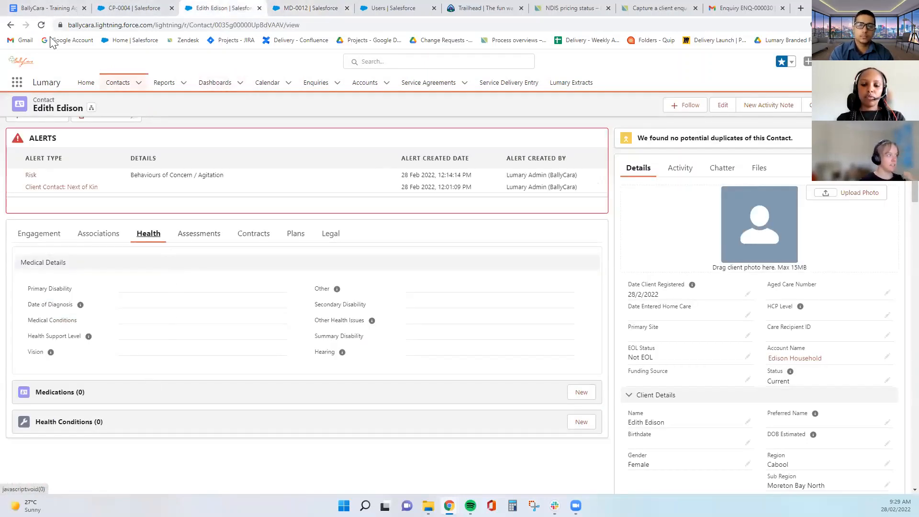
{"action": "left_click", "coordinate": [42, 24]}
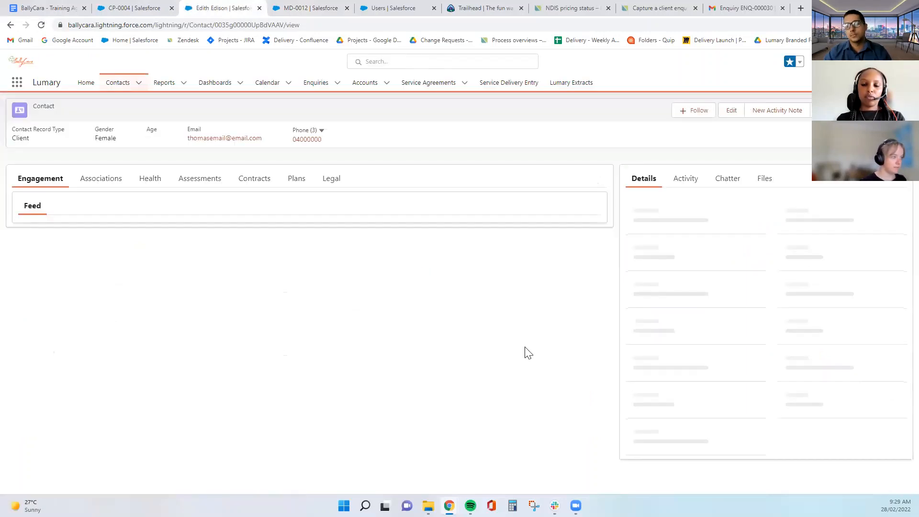
{"action": "left_click", "coordinate": [152, 278]}
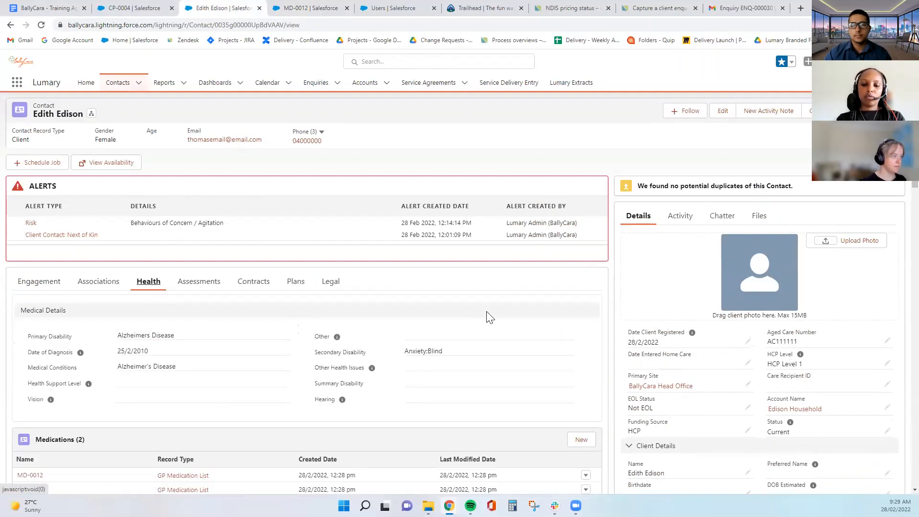
{"action": "scroll", "coordinate": [488, 316], "scroll_direction": "down", "scroll_amount": 4}
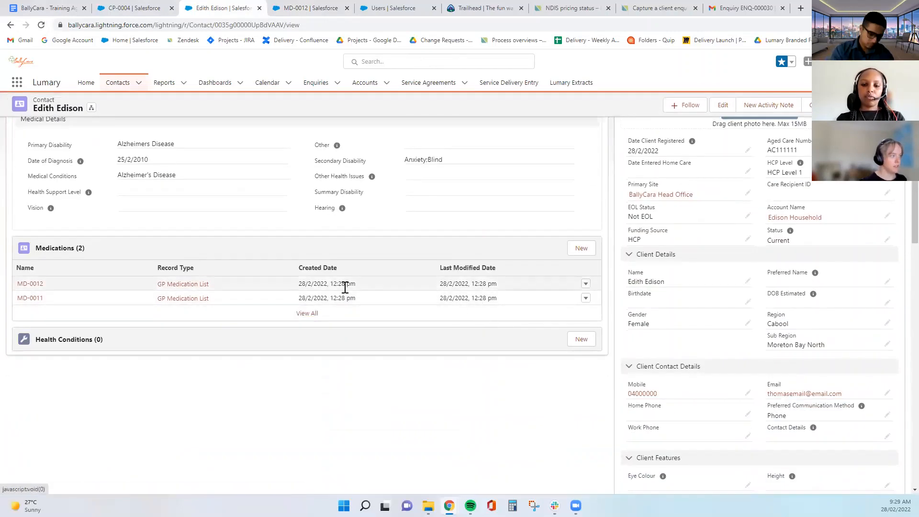
{"action": "scroll", "coordinate": [364, 304], "scroll_direction": "up", "scroll_amount": 2}
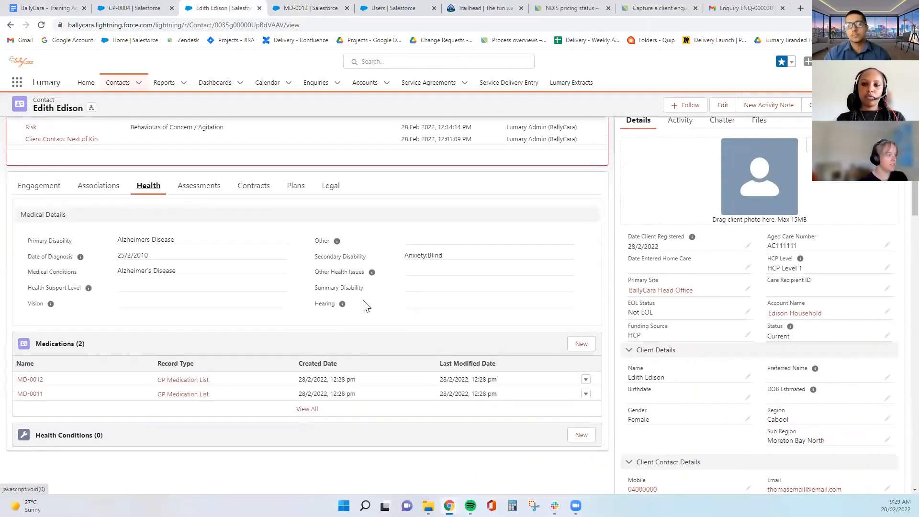
{"action": "left_click", "coordinate": [581, 343]}
{"action": "left_click", "coordinate": [397, 261]}
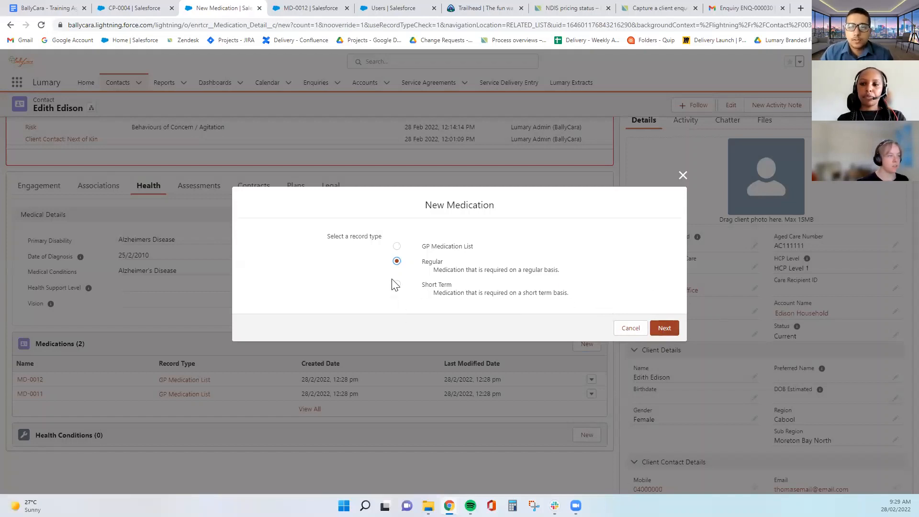
Set the Regular medication's name to Insulin 100units/1mL injection by searching 'Ins'
{"action": "left_click", "coordinate": [668, 332]}
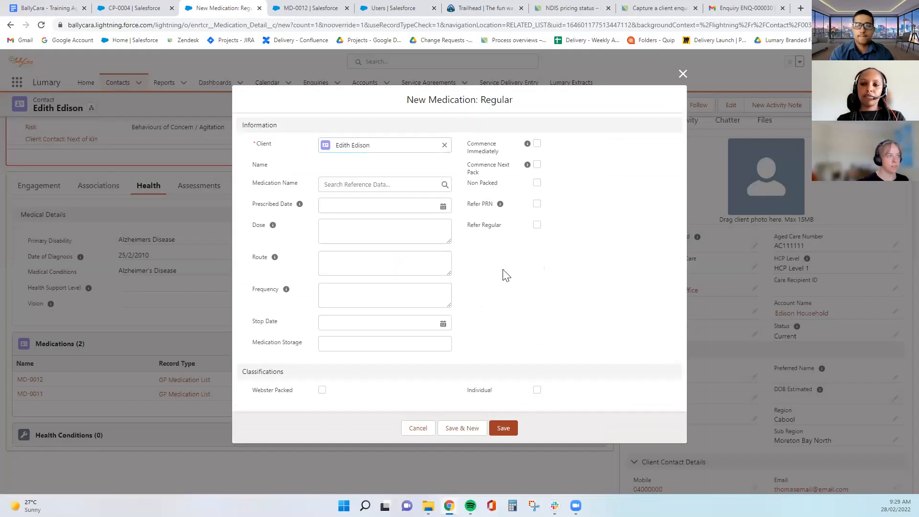
{"action": "left_click", "coordinate": [394, 185]}
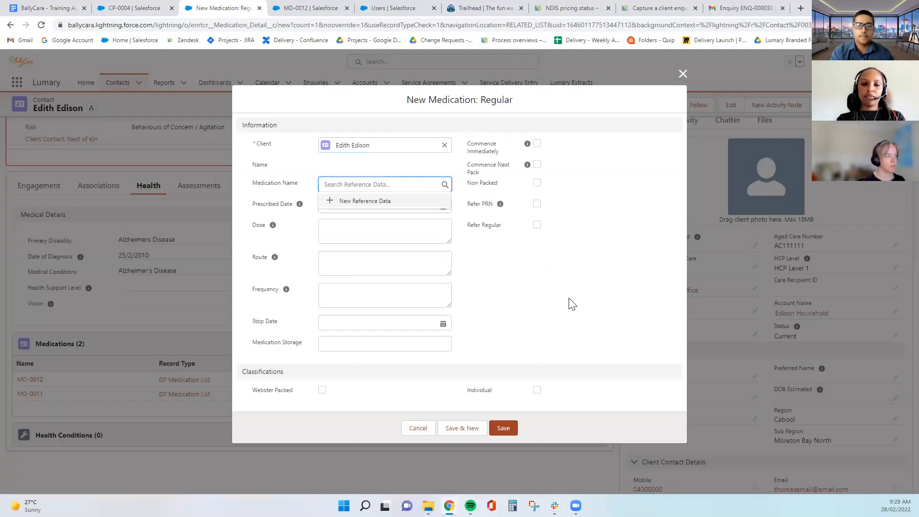
{"action": "left_click", "coordinate": [536, 308]}
{"action": "left_click", "coordinate": [359, 186]}
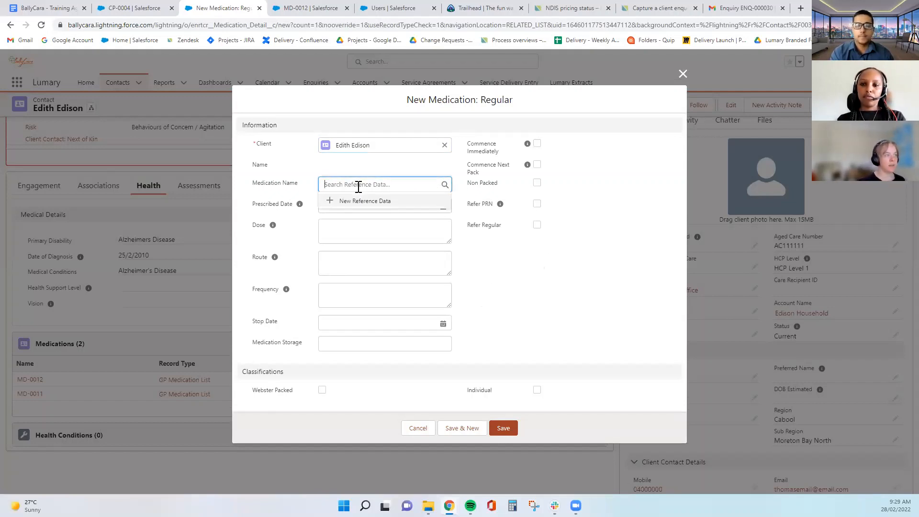
{"action": "left_click", "coordinate": [542, 291]}
{"action": "left_click", "coordinate": [414, 188]}
{"action": "type", "text": "Ins"}
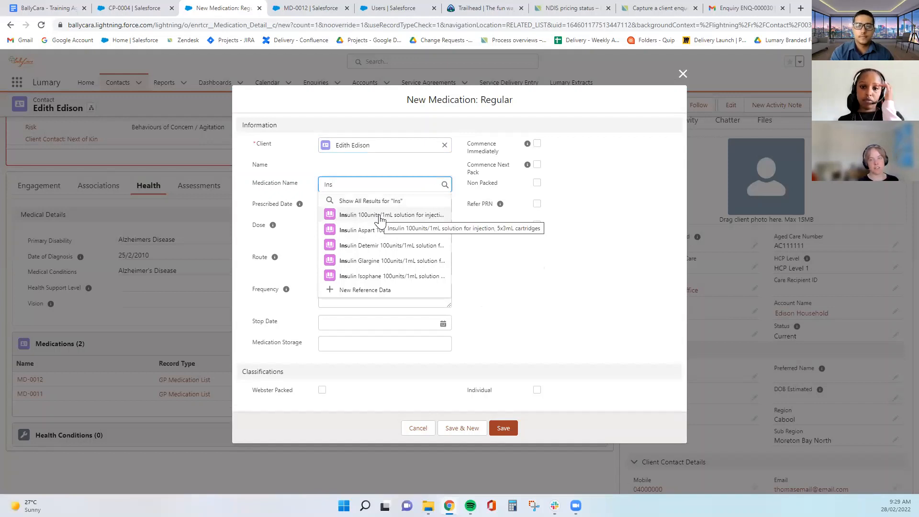
{"action": "left_click", "coordinate": [413, 216]}
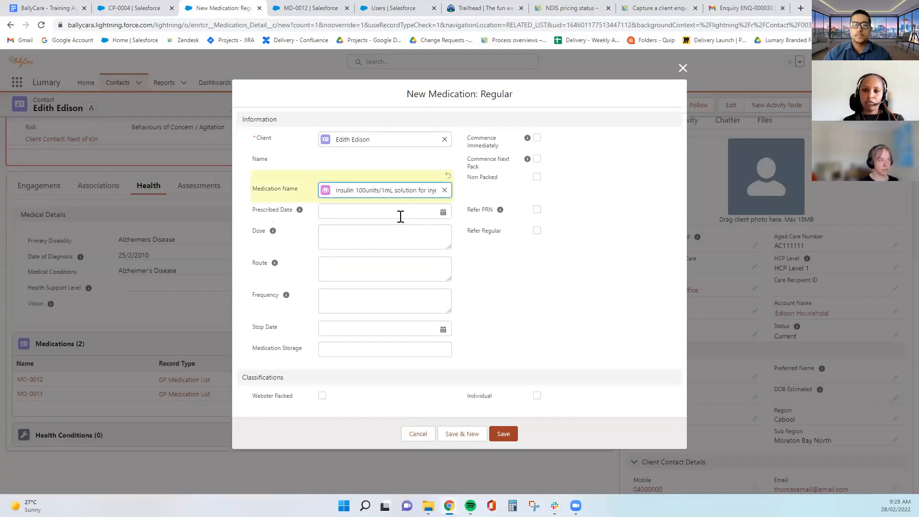
Set Prescribed Date 1/2/2022, tick Webster Packed and Individual, and save the medication
{"action": "left_click", "coordinate": [353, 211]}
{"action": "left_click", "coordinate": [362, 262]}
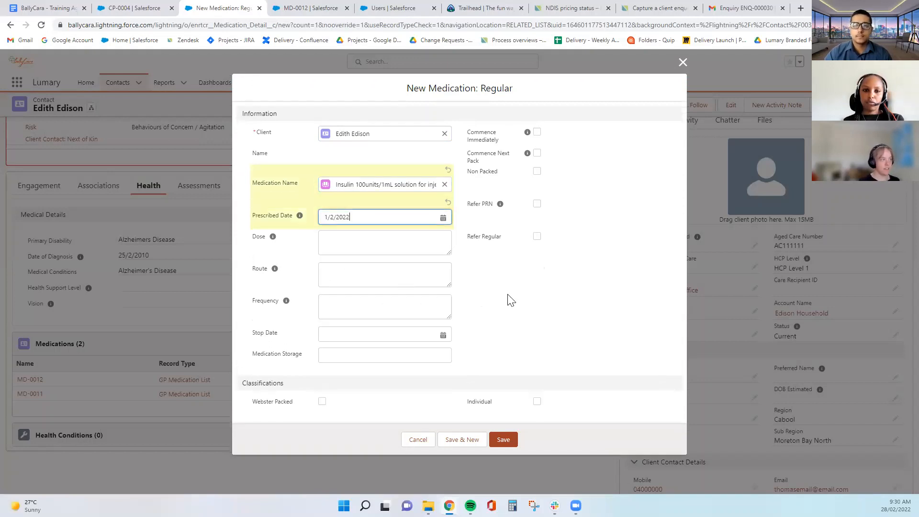
{"action": "left_click", "coordinate": [377, 279]}
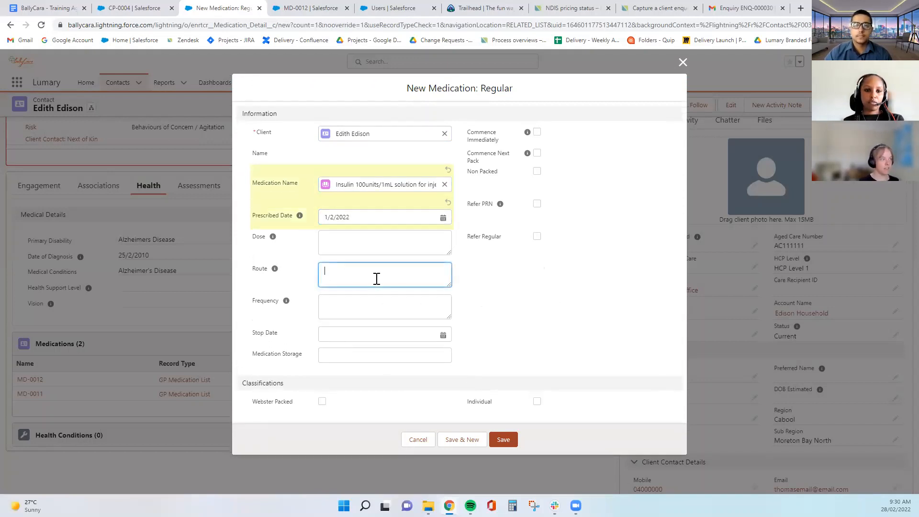
{"action": "left_click", "coordinate": [351, 299]}
{"action": "left_click", "coordinate": [422, 357]}
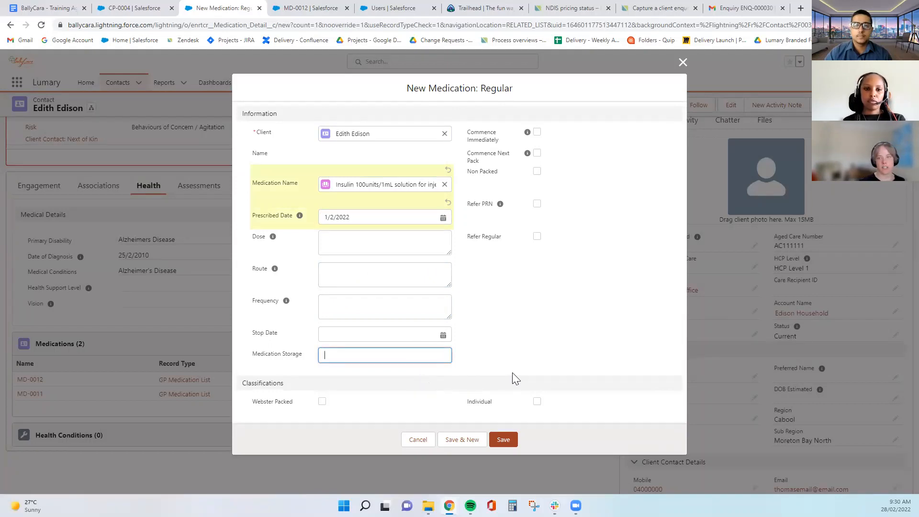
{"action": "left_click", "coordinate": [523, 334]}
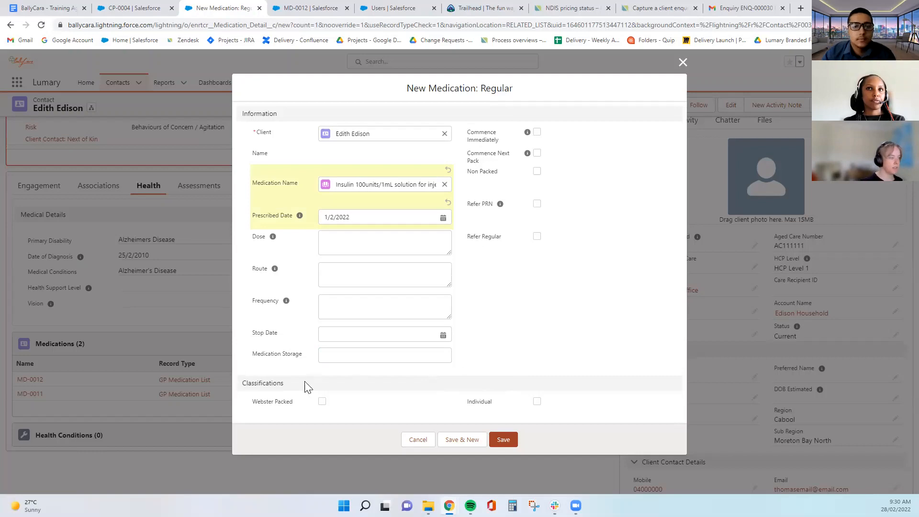
{"action": "left_click", "coordinate": [322, 401]}
{"action": "left_click", "coordinate": [531, 402]}
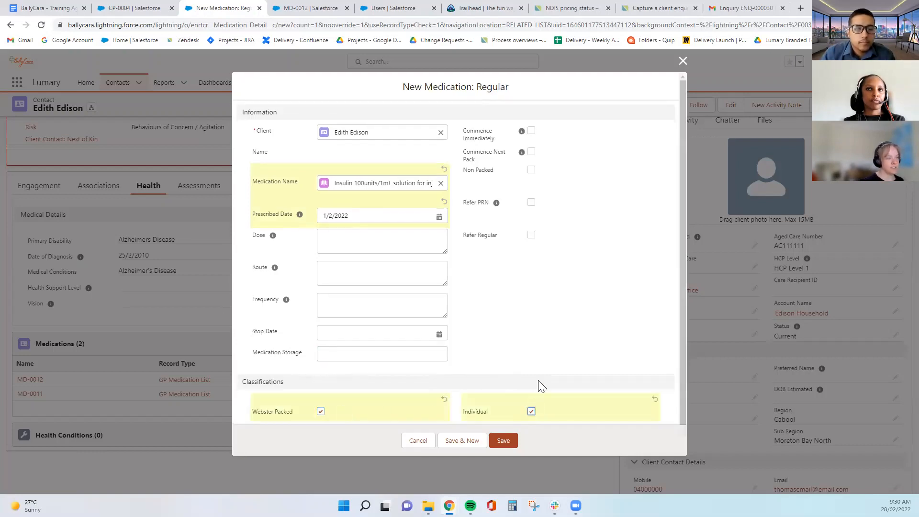
{"action": "left_click", "coordinate": [503, 441]}
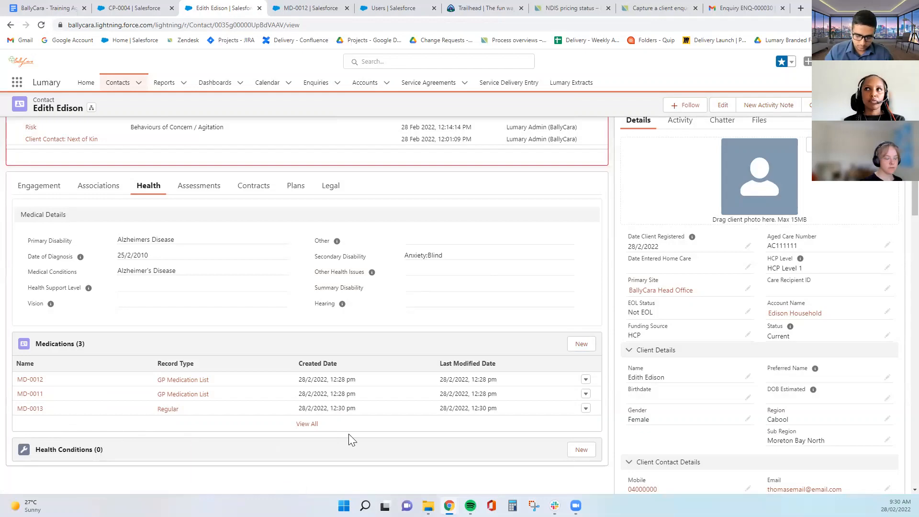
{"action": "scroll", "coordinate": [432, 421], "scroll_direction": "up", "scroll_amount": 2}
{"action": "scroll", "coordinate": [432, 420], "scroll_direction": "down", "scroll_amount": 6}
{"action": "scroll", "coordinate": [432, 421], "scroll_direction": "up", "scroll_amount": 3}
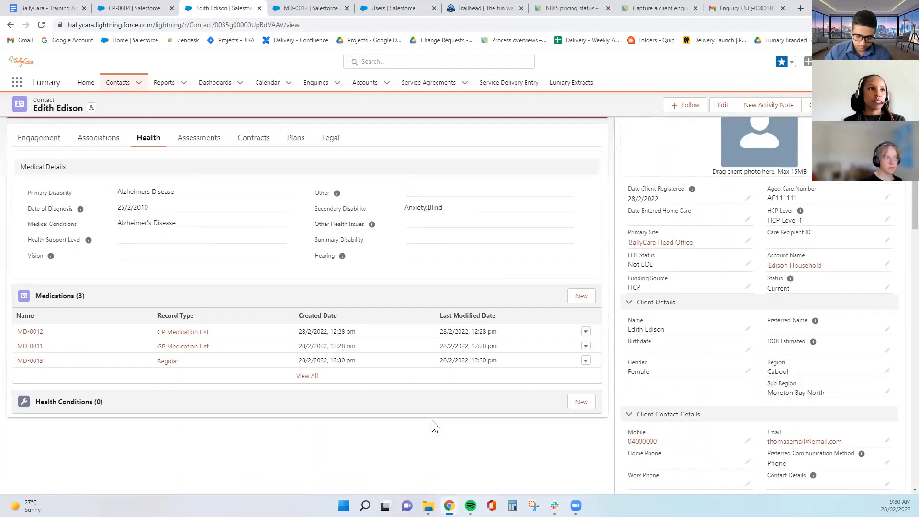
Save a new Regular medication with its storage recorded as the kitchen lockbox above the microwave
{"action": "left_click", "coordinate": [590, 299]}
{"action": "left_click", "coordinate": [397, 261]}
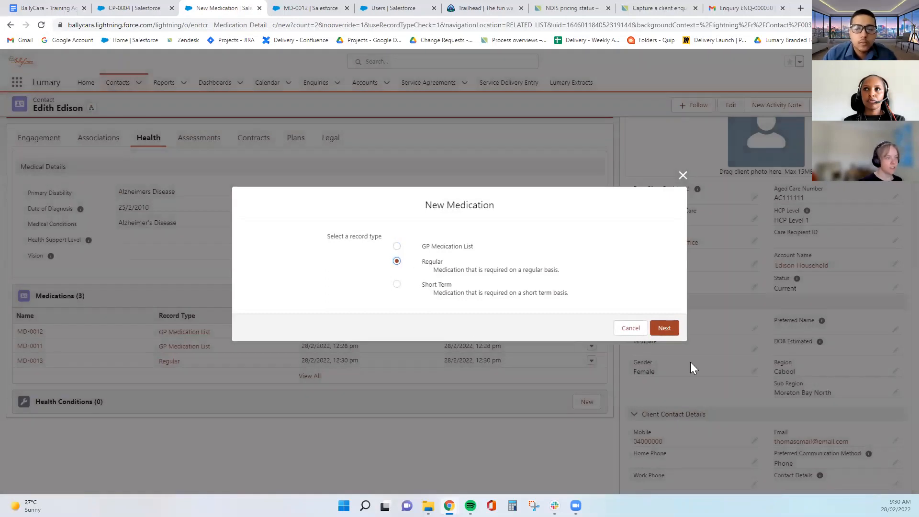
{"action": "left_click", "coordinate": [662, 330]}
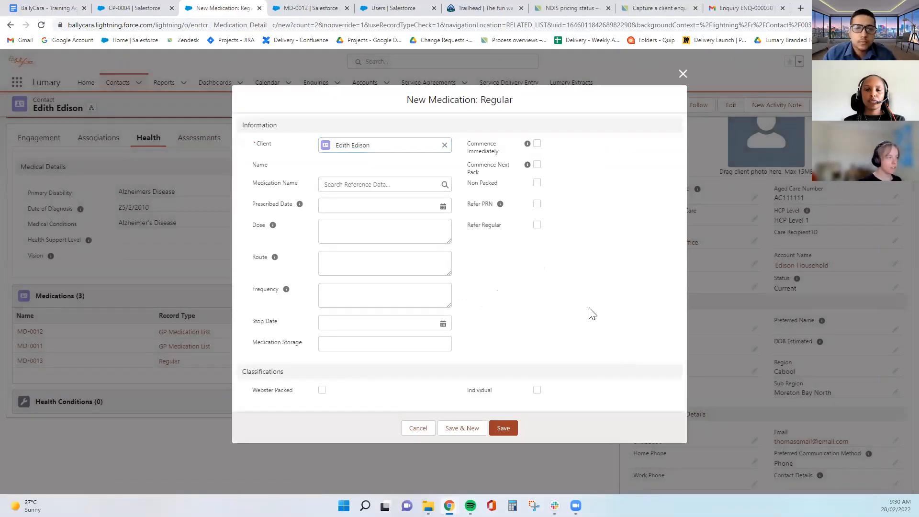
{"action": "left_click", "coordinate": [382, 345]}
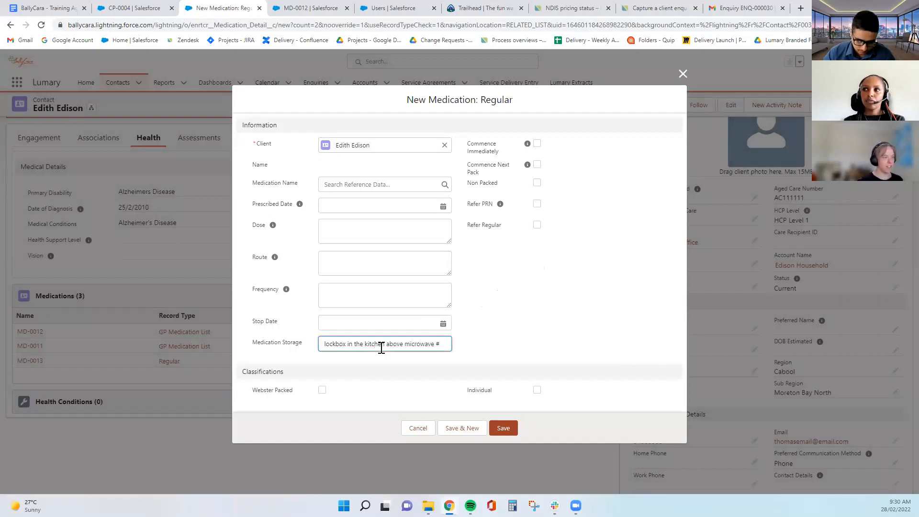
{"action": "left_click", "coordinate": [520, 321]}
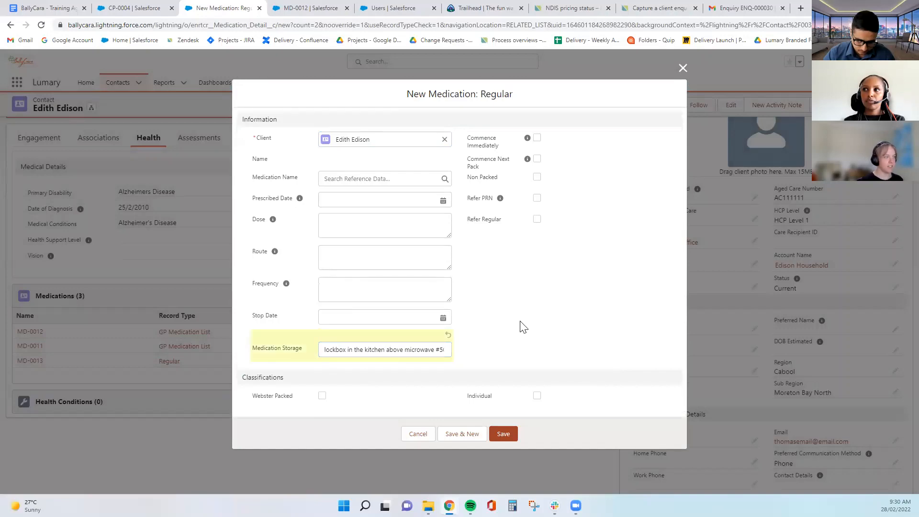
{"action": "left_click", "coordinate": [504, 434]}
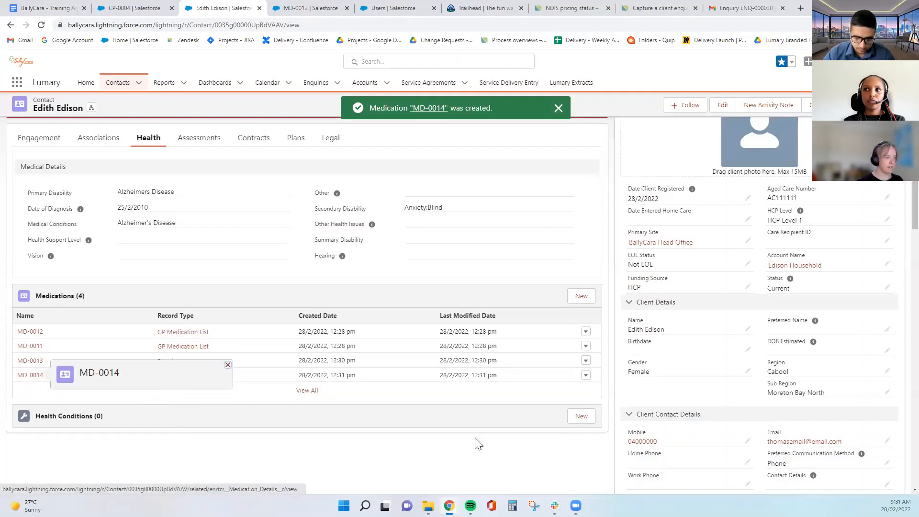
{"action": "scroll", "coordinate": [287, 421], "scroll_direction": "up", "scroll_amount": 3}
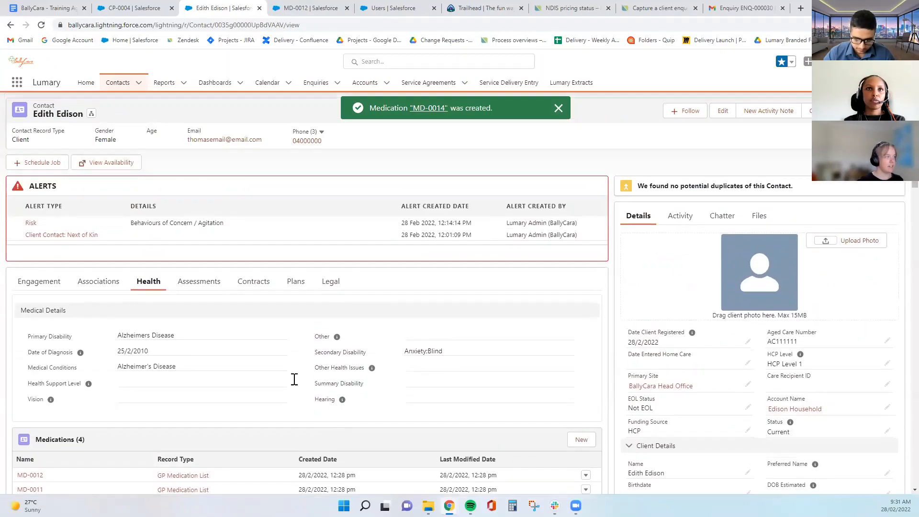
{"action": "scroll", "coordinate": [504, 275], "scroll_direction": "down", "scroll_amount": 5}
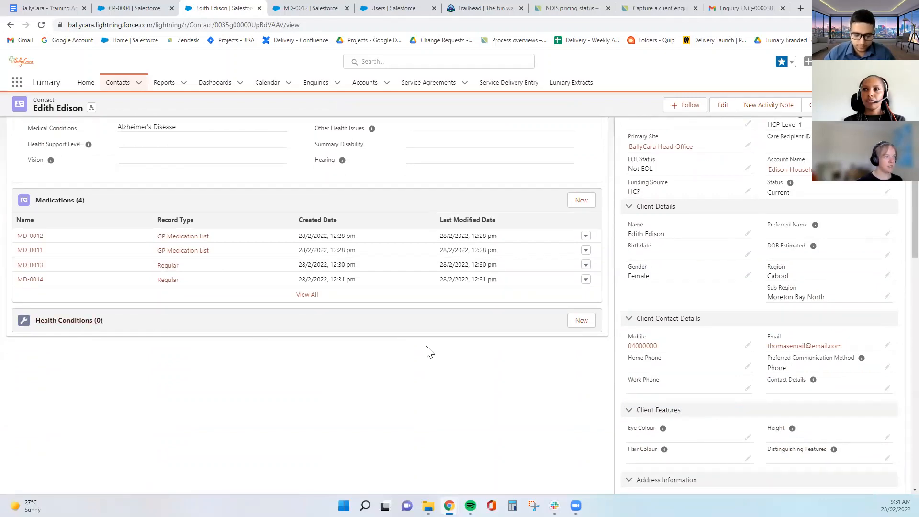
Start an Aged Care Health condition and move Dementia Care Plan into the Chosen plans
{"action": "left_click", "coordinate": [578, 324]}
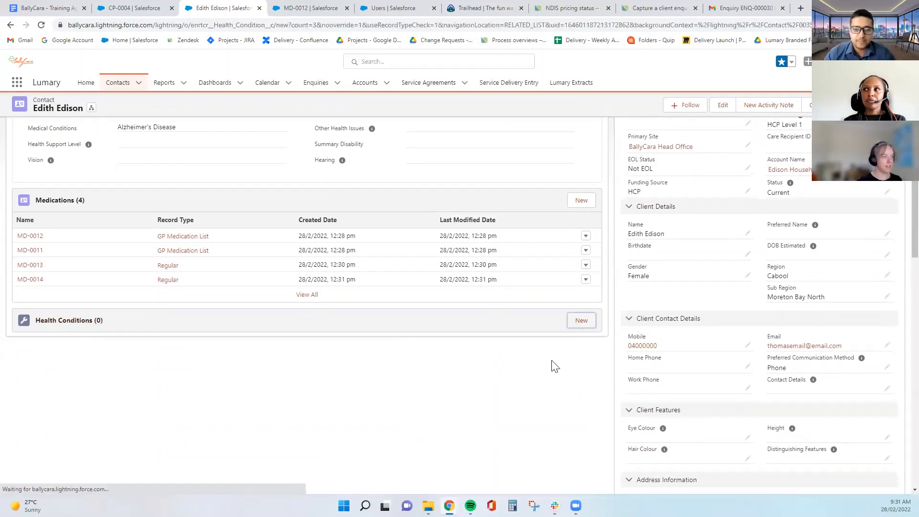
{"action": "scroll", "coordinate": [559, 340], "scroll_direction": "down", "scroll_amount": 4}
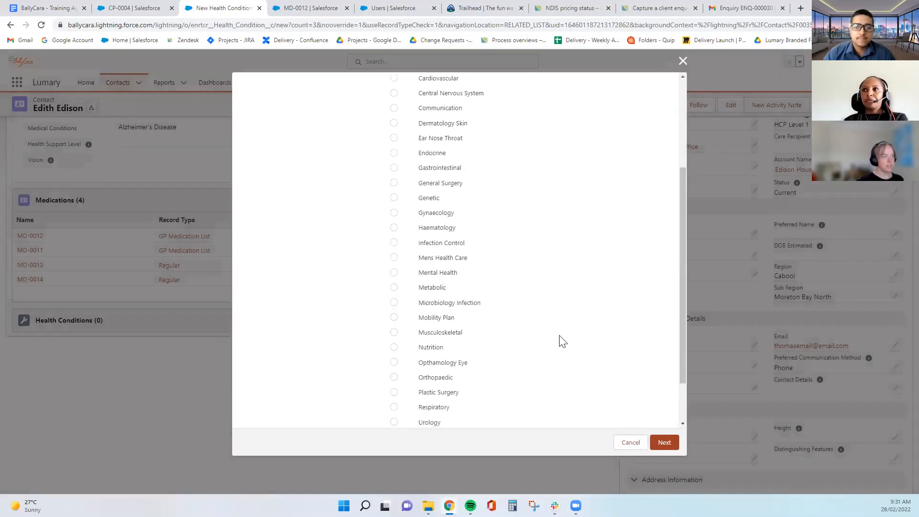
{"action": "scroll", "coordinate": [564, 339], "scroll_direction": "up", "scroll_amount": 4}
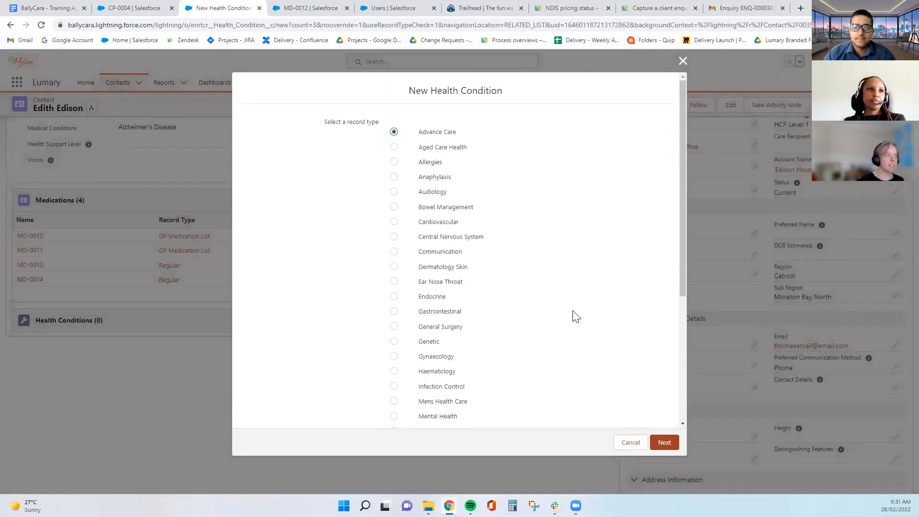
{"action": "left_click", "coordinate": [394, 146]}
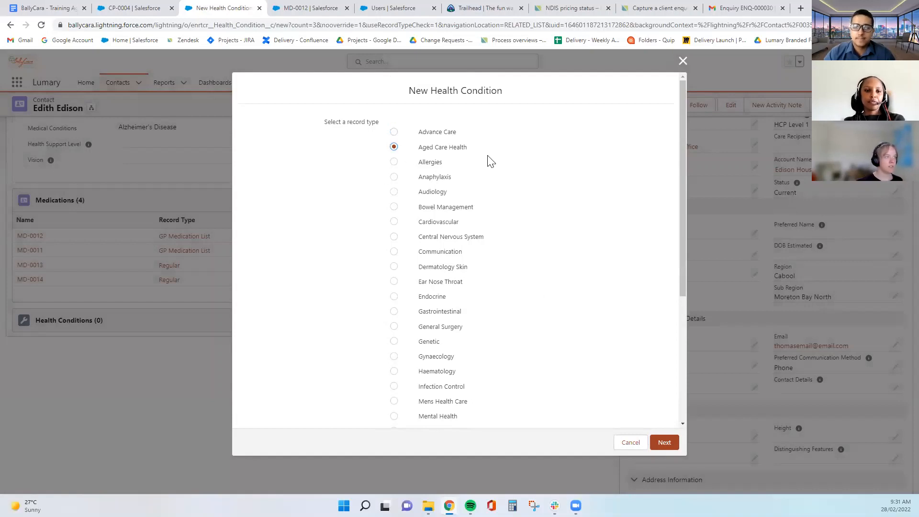
{"action": "left_click", "coordinate": [663, 443]}
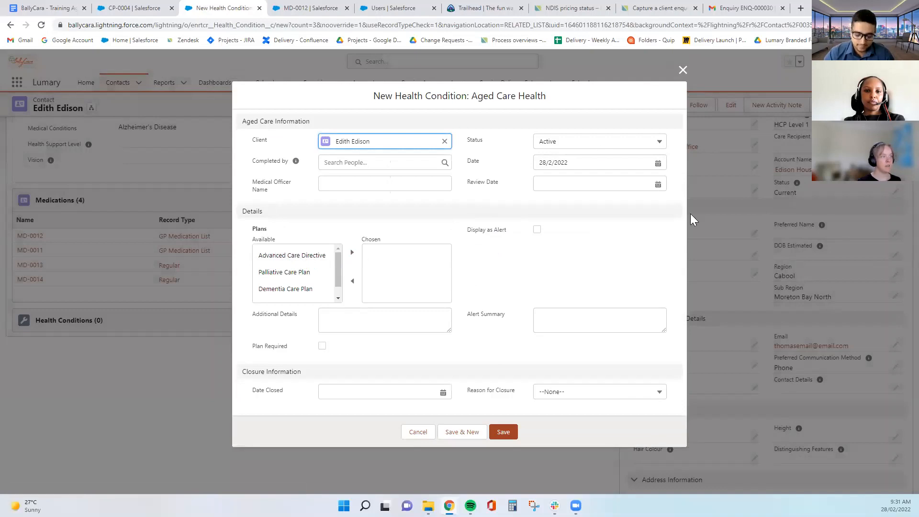
{"action": "left_click", "coordinate": [481, 242]}
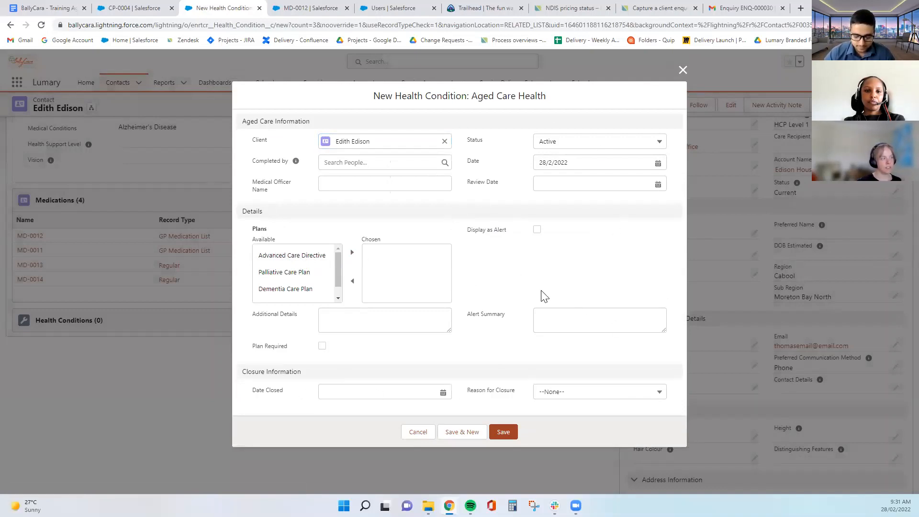
{"action": "left_click", "coordinate": [287, 289]}
{"action": "left_click", "coordinate": [352, 252]}
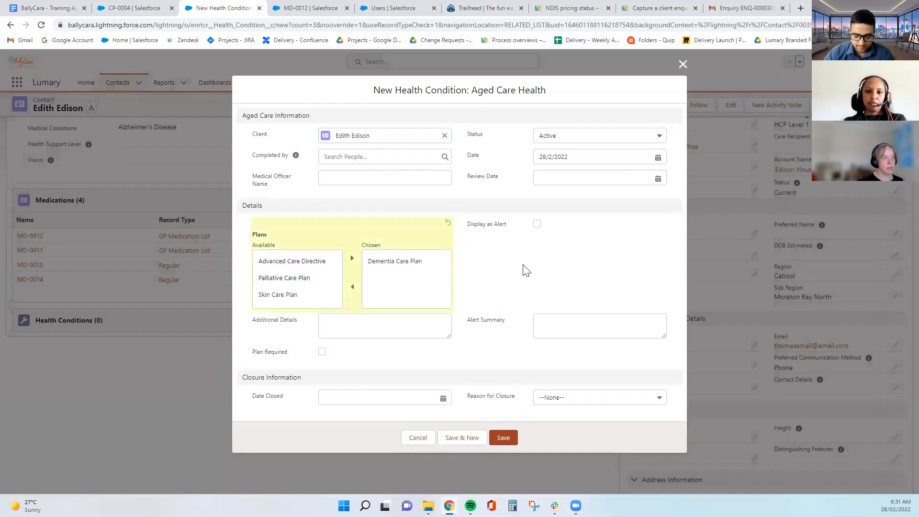
Flag the condition as an alert reading 'Dementia Care Plan - Can be aggressive' and save it
{"action": "left_click", "coordinate": [374, 178]}
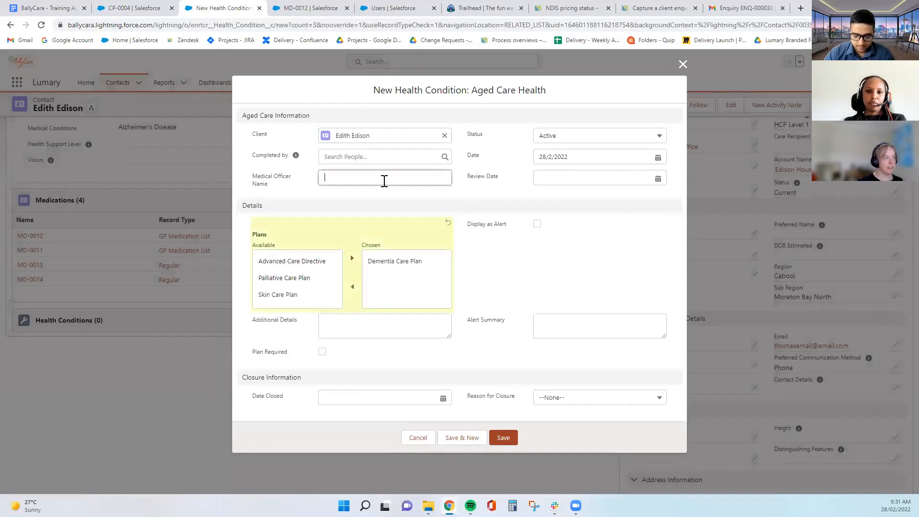
{"action": "left_click", "coordinate": [537, 224]}
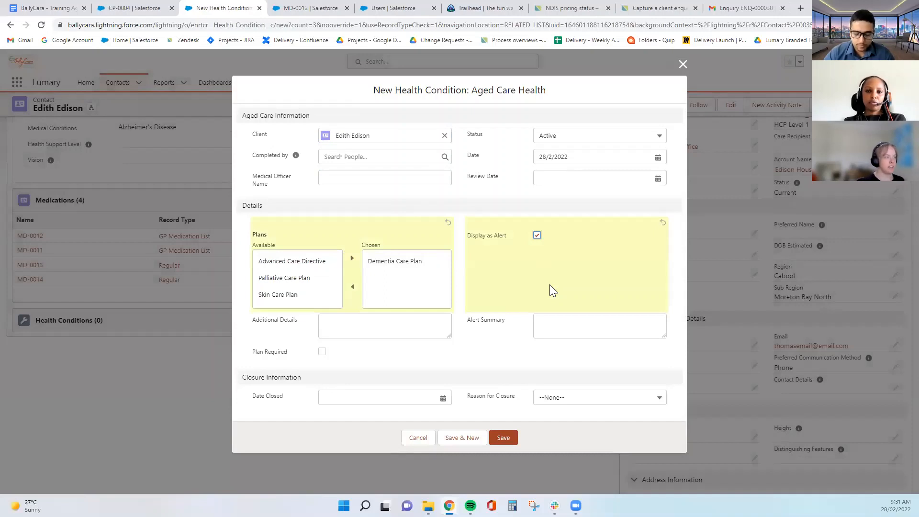
{"action": "left_click", "coordinate": [558, 329]}
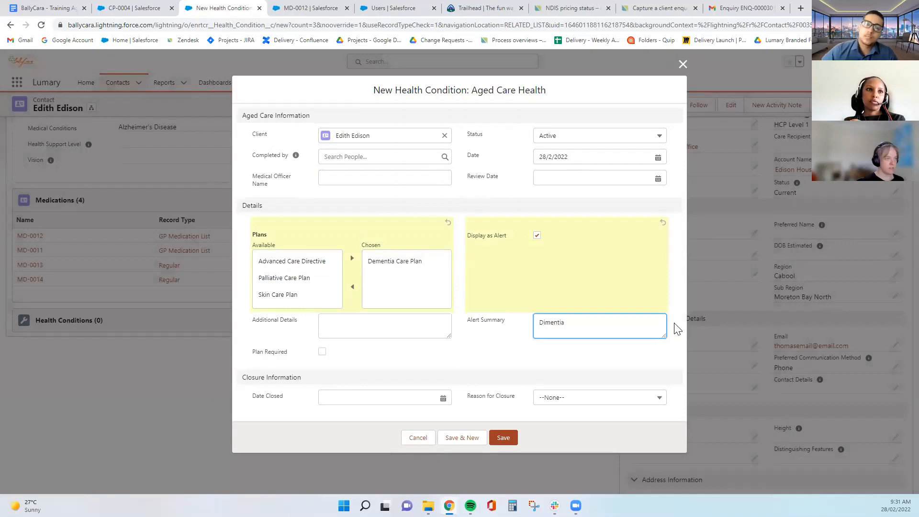
{"action": "type", "text": "Dimentia"}
{"action": "key", "text": "BackSpace"}
{"action": "key", "text": "BackSpace"}
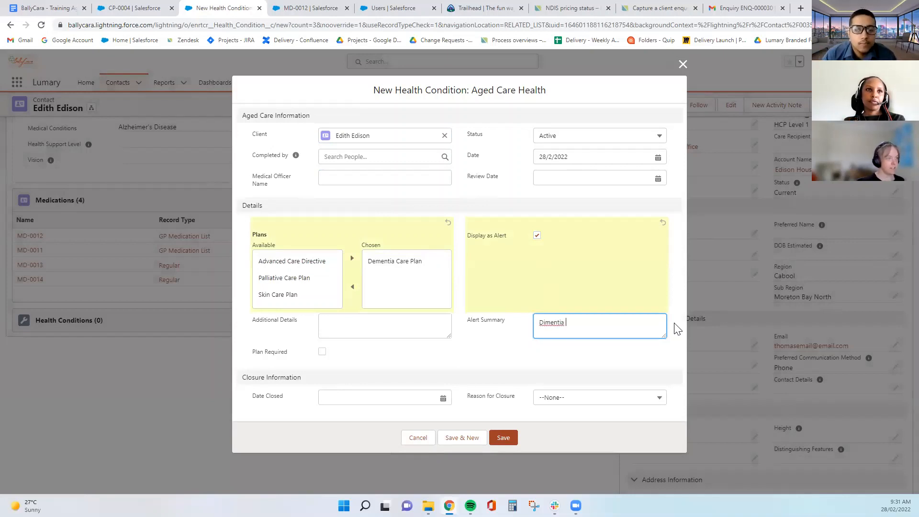
{"action": "type", "text": "ia Care Plan"}
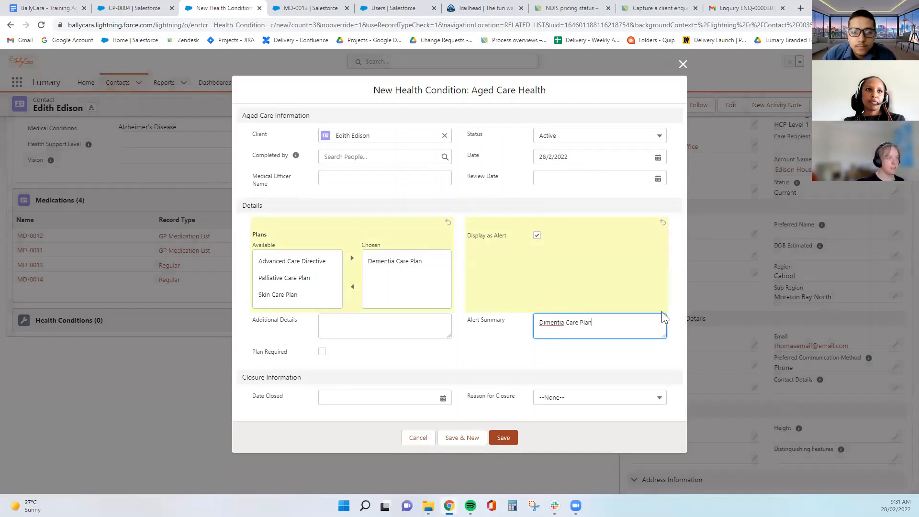
{"action": "left_click", "coordinate": [548, 319]}
{"action": "key", "text": "BackSpace"}
{"action": "type", "text": "e"}
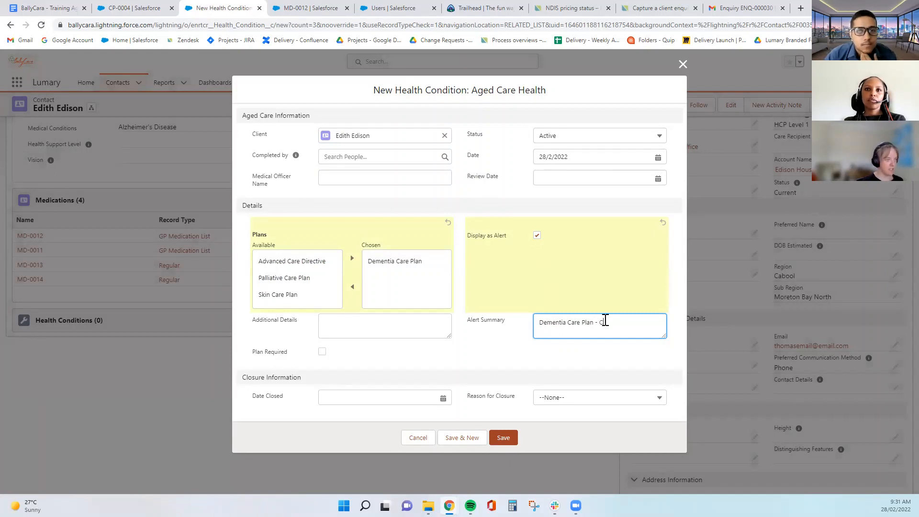
{"action": "left_click", "coordinate": [457, 345]}
{"action": "left_click", "coordinate": [320, 355]}
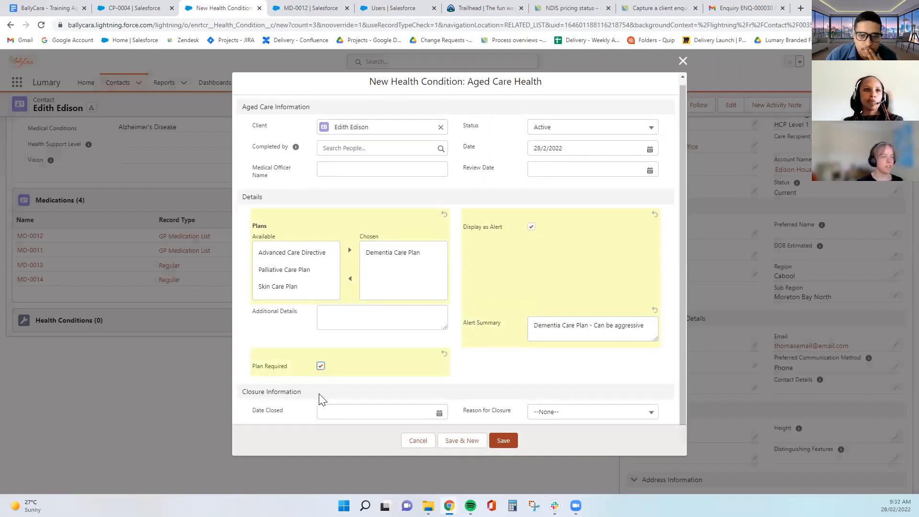
{"action": "left_click", "coordinate": [321, 366]}
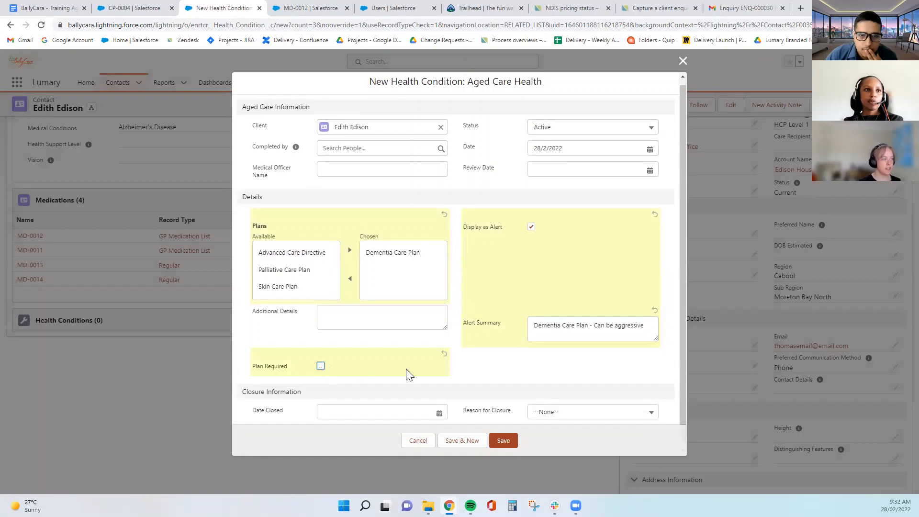
{"action": "left_click", "coordinate": [503, 440]}
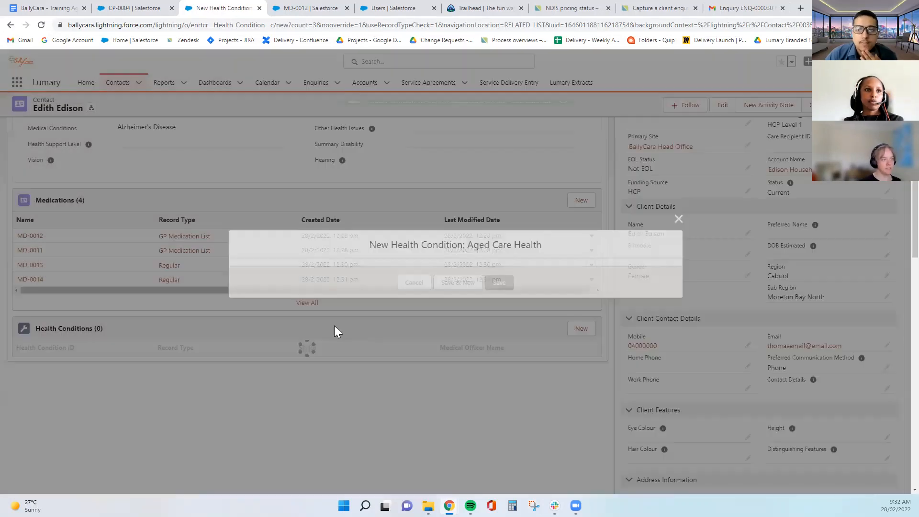
{"action": "scroll", "coordinate": [400, 372], "scroll_direction": "up", "scroll_amount": 3}
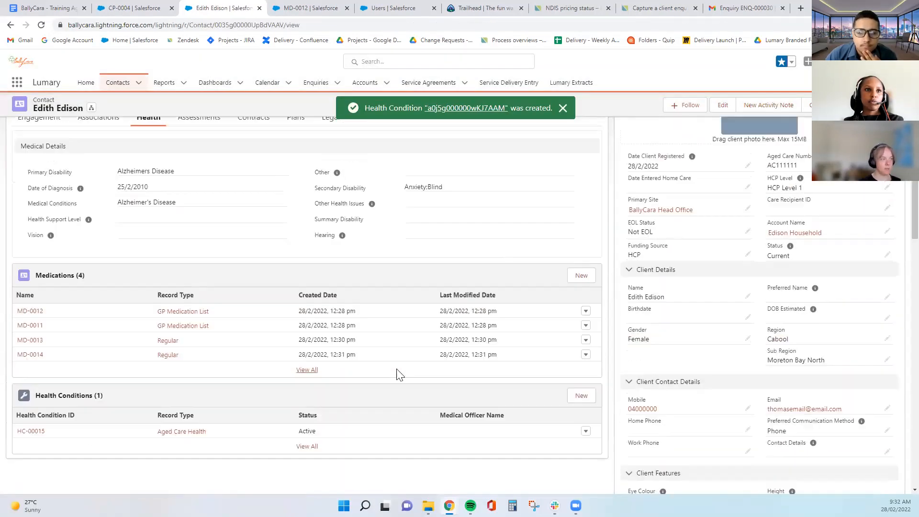
{"action": "scroll", "coordinate": [397, 369], "scroll_direction": "down", "scroll_amount": 3}
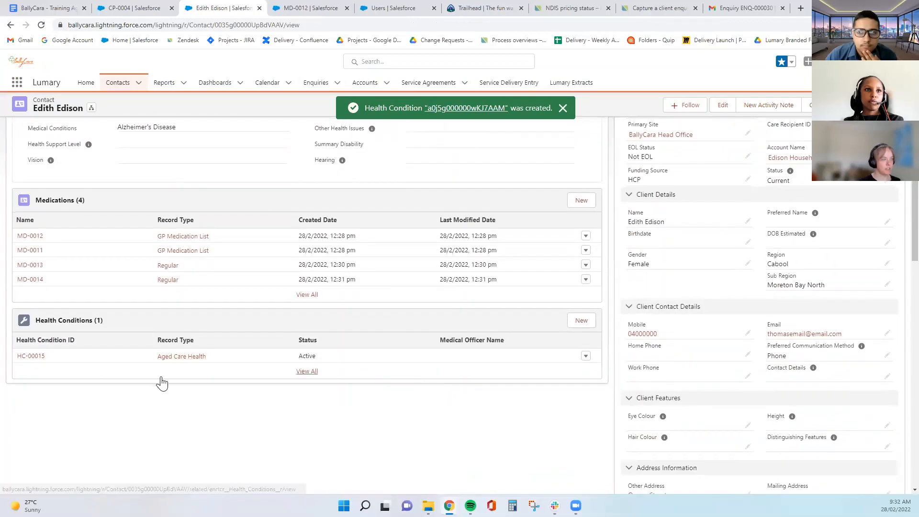
{"action": "left_click", "coordinate": [306, 372]}
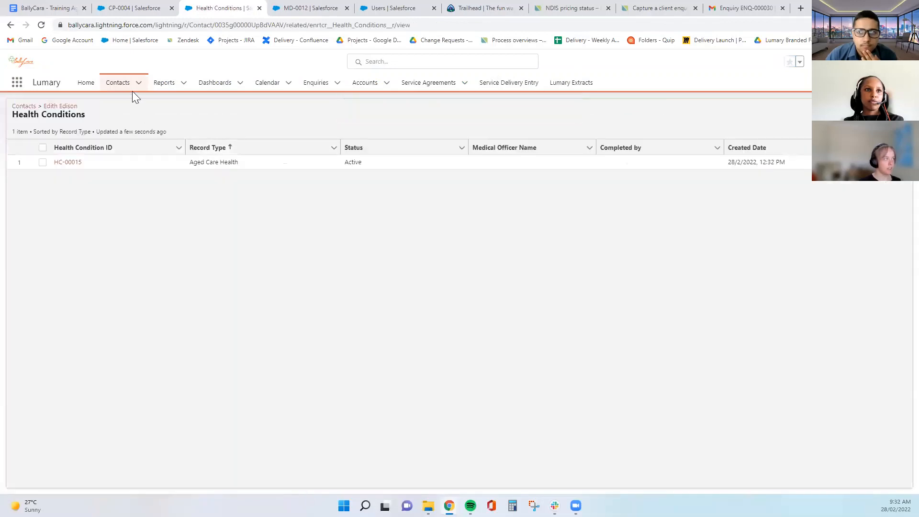
{"action": "left_click", "coordinate": [10, 25]}
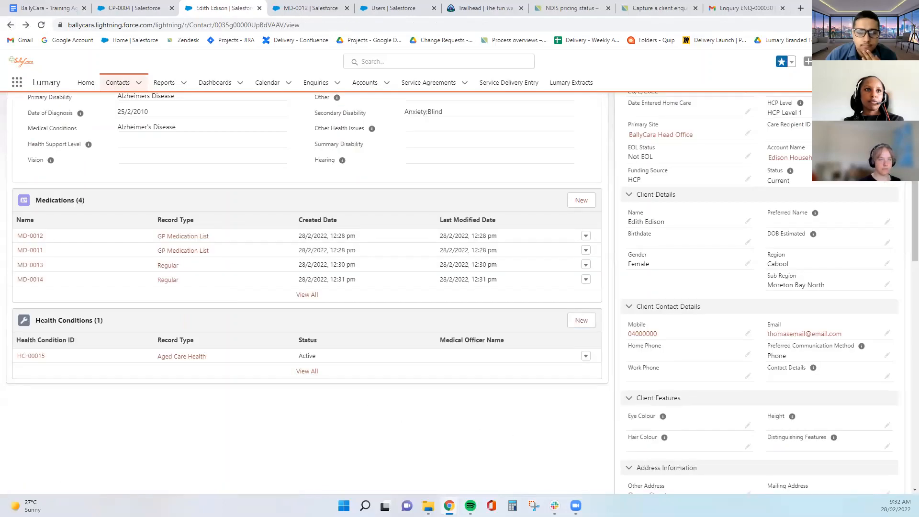
{"action": "scroll", "coordinate": [494, 420], "scroll_direction": "up", "scroll_amount": 5}
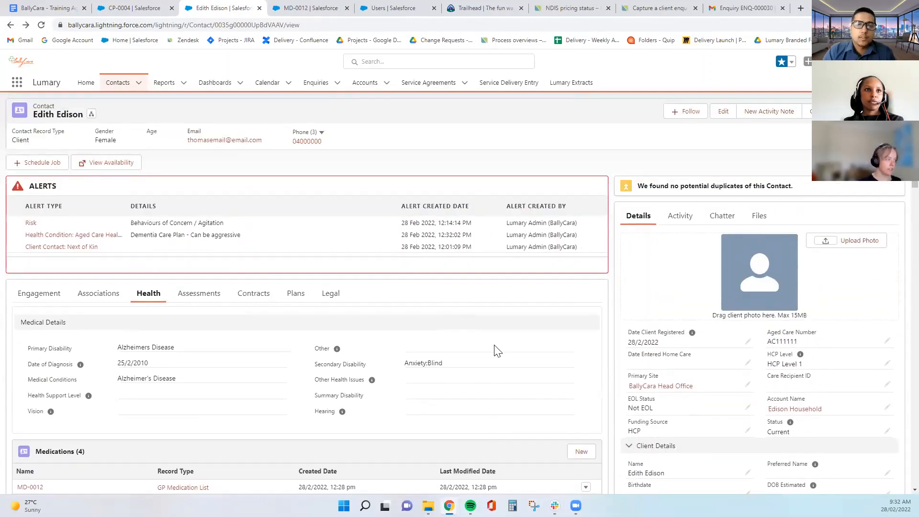
{"action": "left_click", "coordinate": [197, 302]}
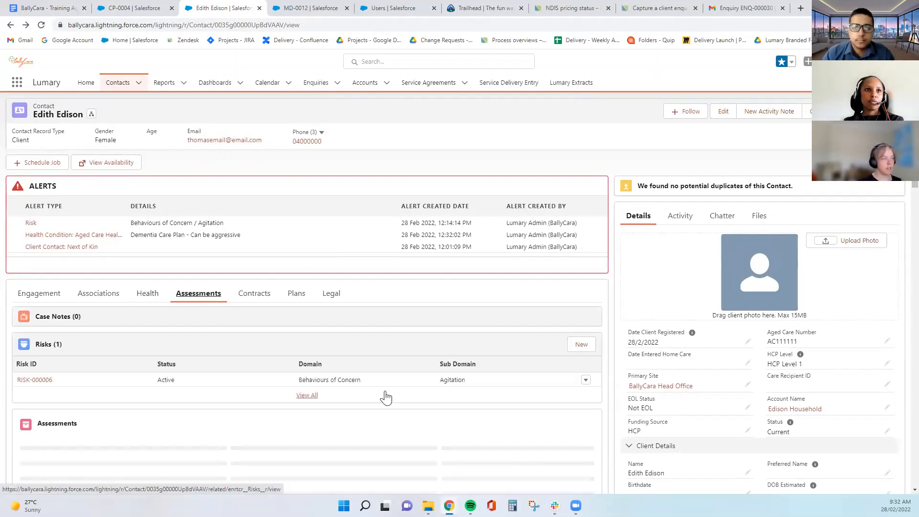
{"action": "scroll", "coordinate": [385, 396], "scroll_direction": "down", "scroll_amount": 2}
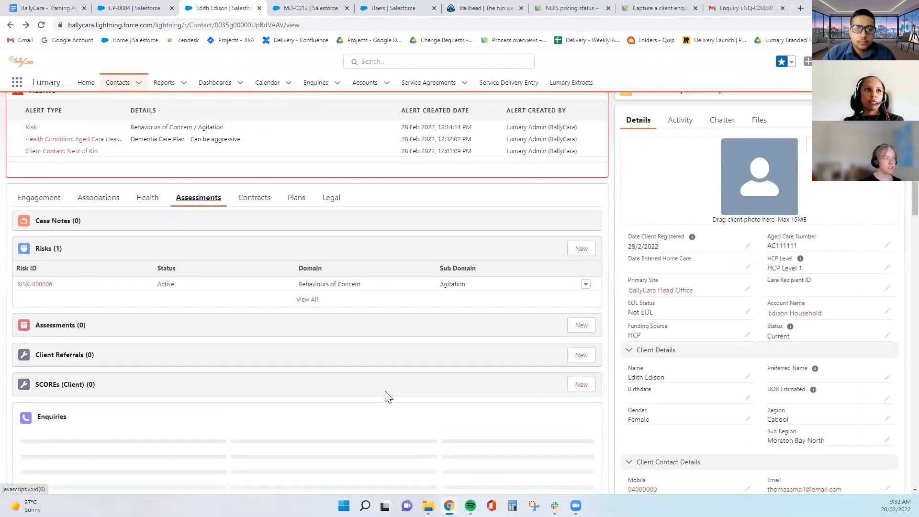
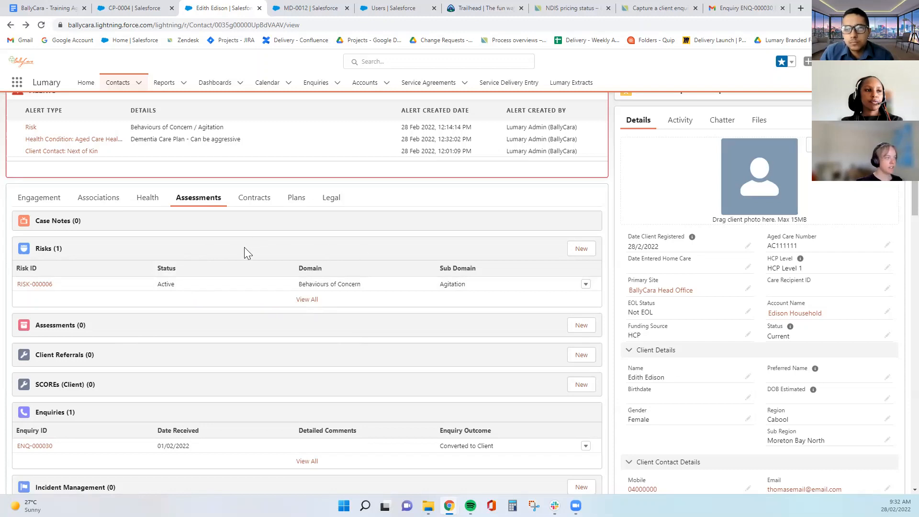
{"action": "scroll", "coordinate": [234, 355], "scroll_direction": "up", "scroll_amount": 1}
{"action": "scroll", "coordinate": [307, 304], "scroll_direction": "down", "scroll_amount": 1}
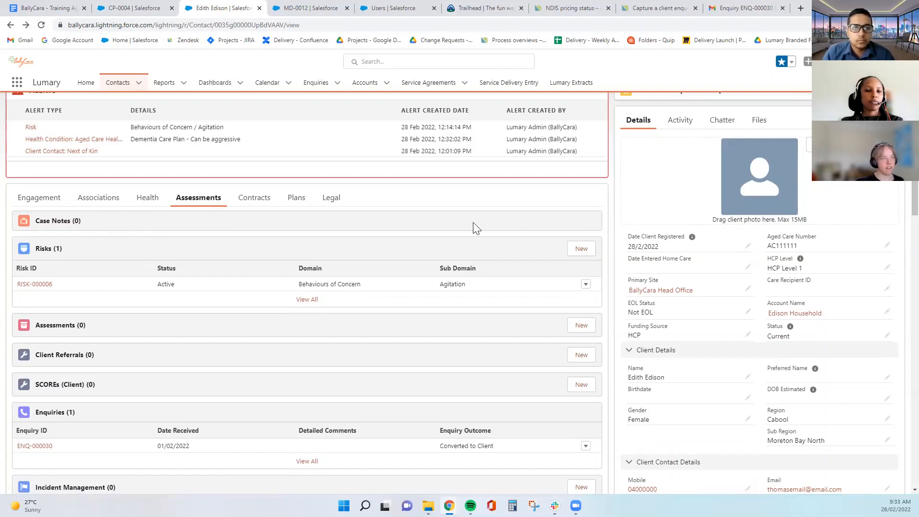
{"action": "scroll", "coordinate": [415, 230], "scroll_direction": "up", "scroll_amount": 1}
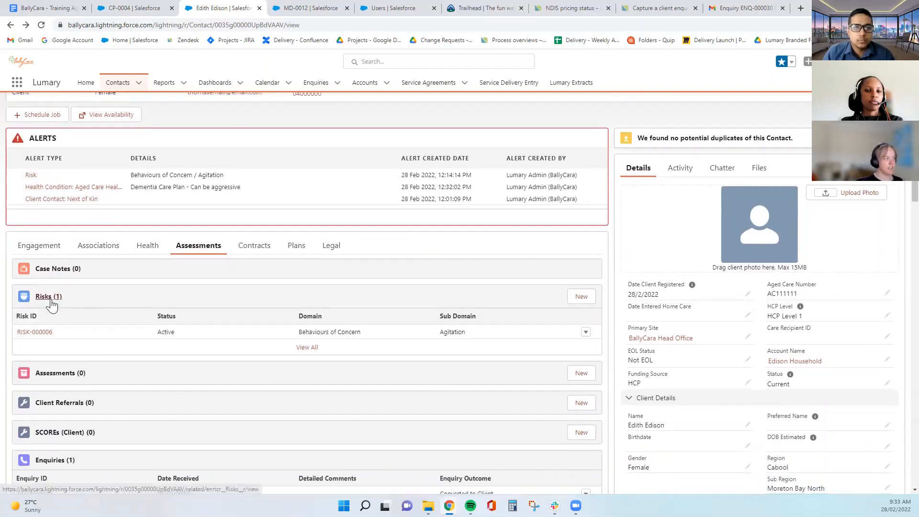
{"action": "scroll", "coordinate": [96, 295], "scroll_direction": "down", "scroll_amount": 1}
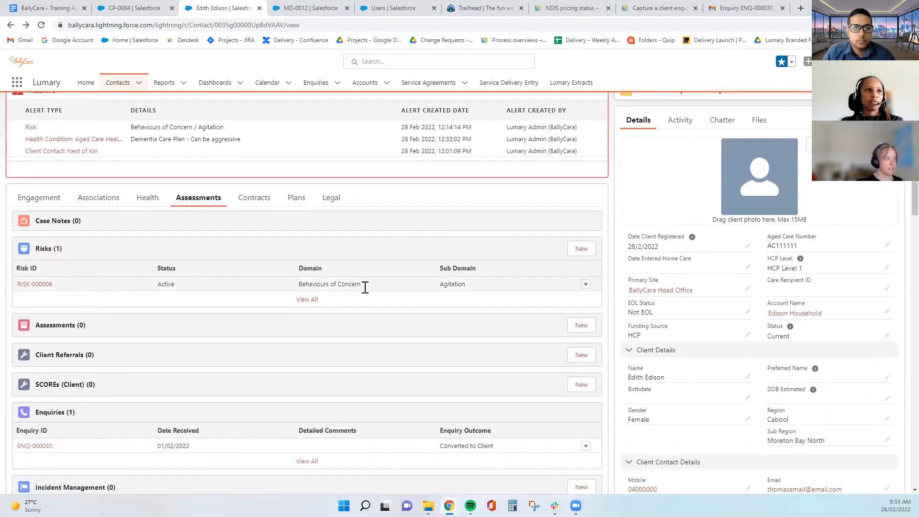
{"action": "left_click", "coordinate": [581, 249]}
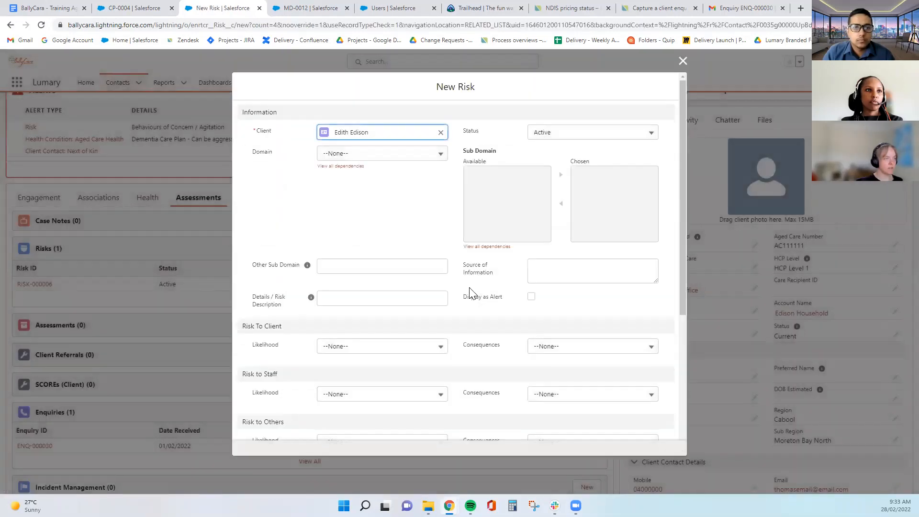
Set Domain to Behaviours of Concern, choose Agitation as sub domain, and tick Display as Alert
{"action": "left_click", "coordinate": [432, 153]}
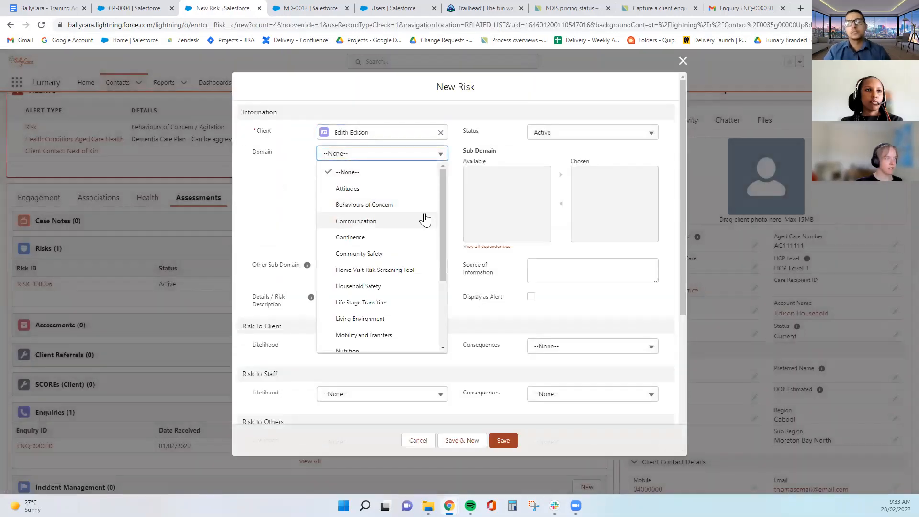
{"action": "left_click", "coordinate": [398, 206]}
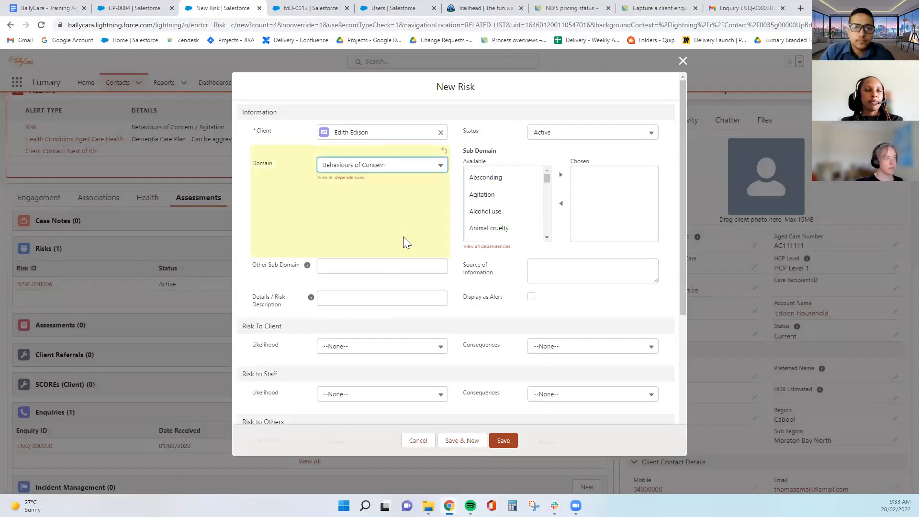
{"action": "left_click", "coordinate": [519, 196]}
{"action": "left_click", "coordinate": [561, 175]}
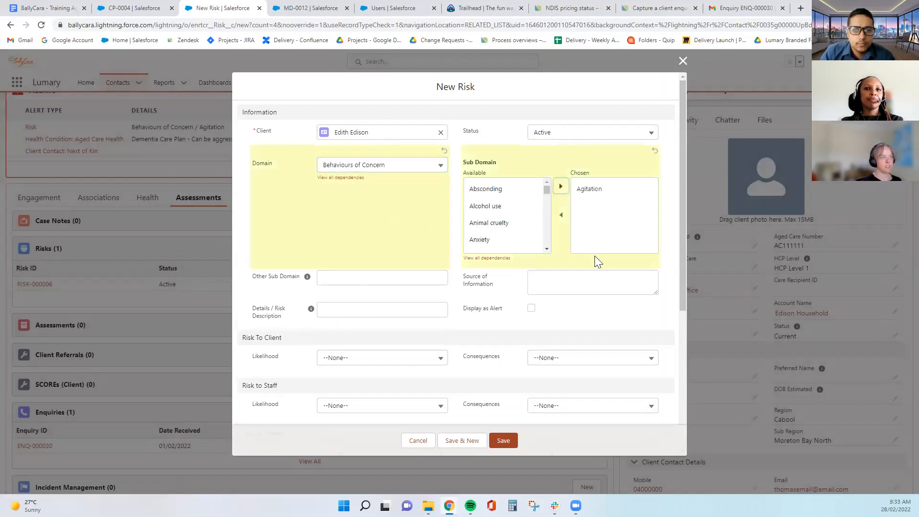
{"action": "left_click", "coordinate": [531, 308]}
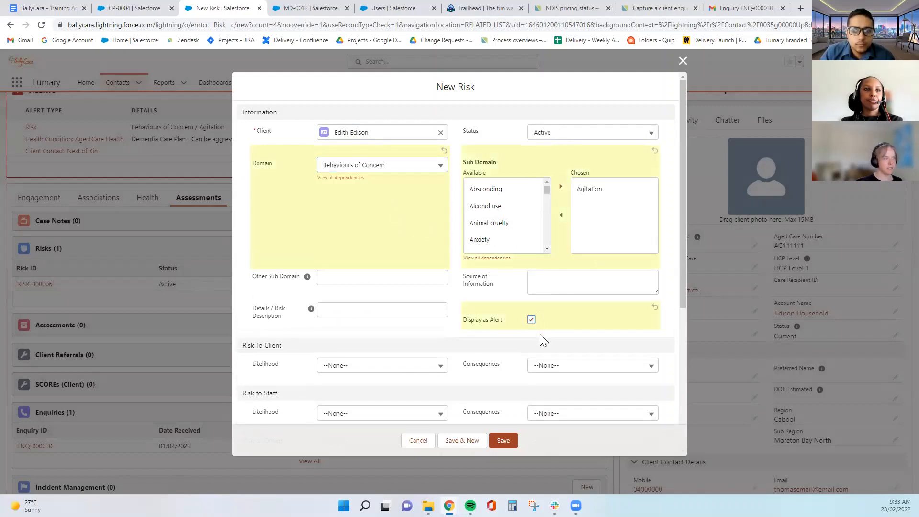
Write the risk description 'Can get agitated on occasion, verbal aggression'
{"action": "scroll", "coordinate": [418, 330], "scroll_direction": "down", "scroll_amount": 2}
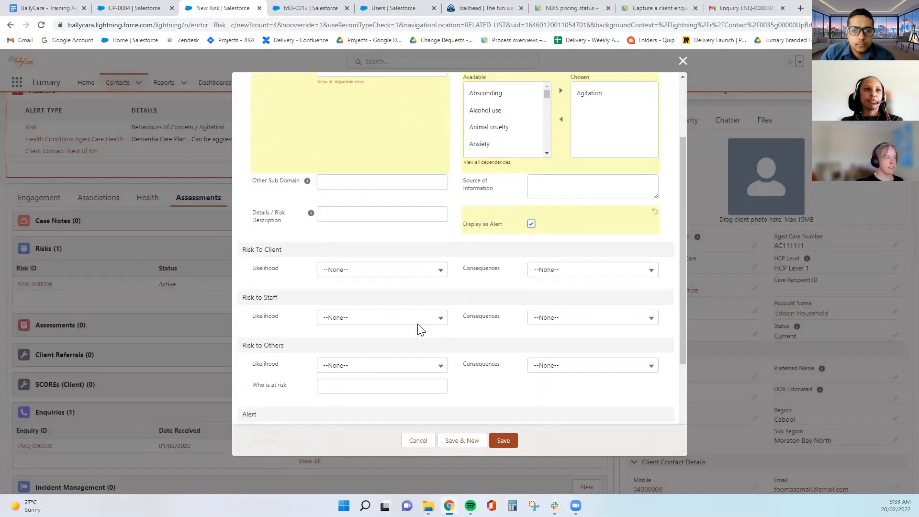
{"action": "scroll", "coordinate": [418, 330], "scroll_direction": "up", "scroll_amount": 2}
{"action": "left_click", "coordinate": [357, 310]}
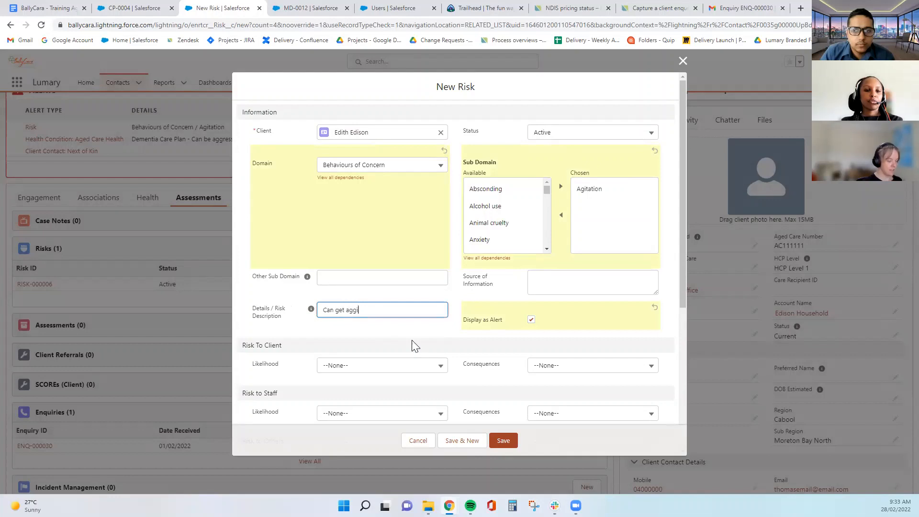
{"action": "right_click", "coordinate": [372, 311]}
{"action": "left_click", "coordinate": [389, 319]}
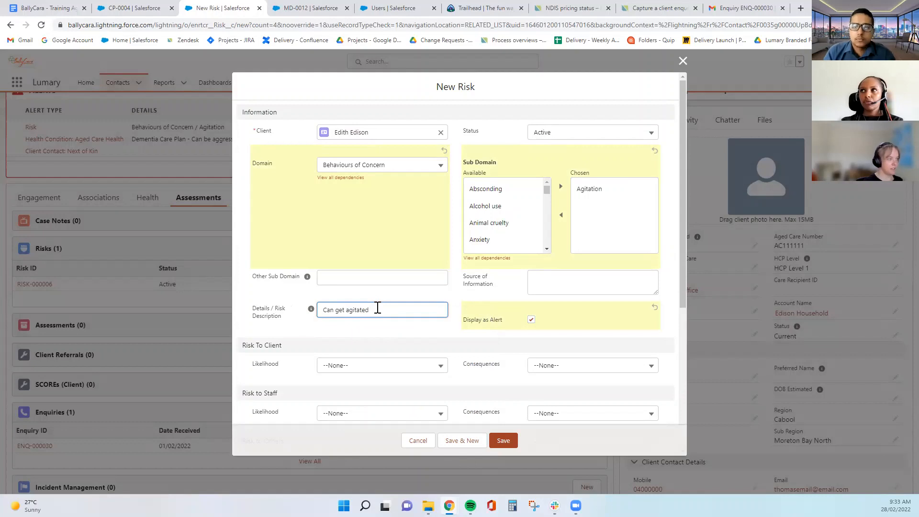
{"action": "type", "text": "cn occasion"}
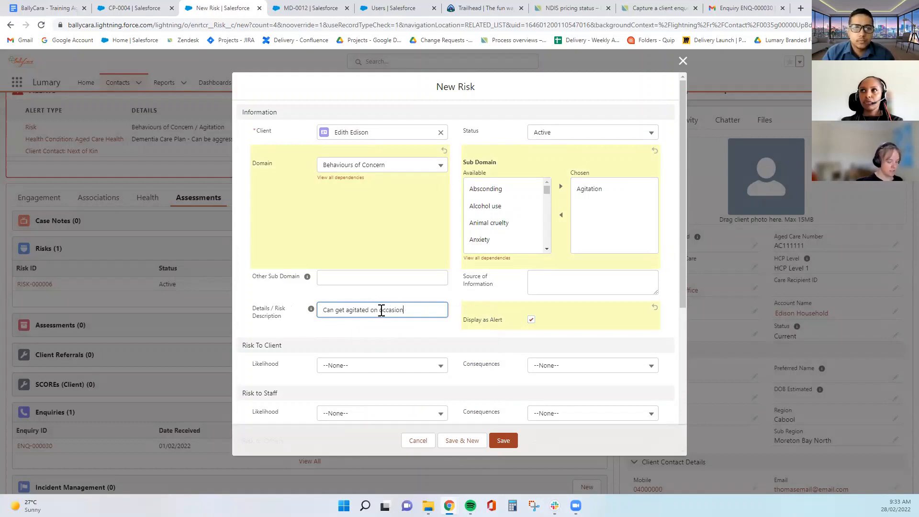
{"action": "type", "text": ", "}
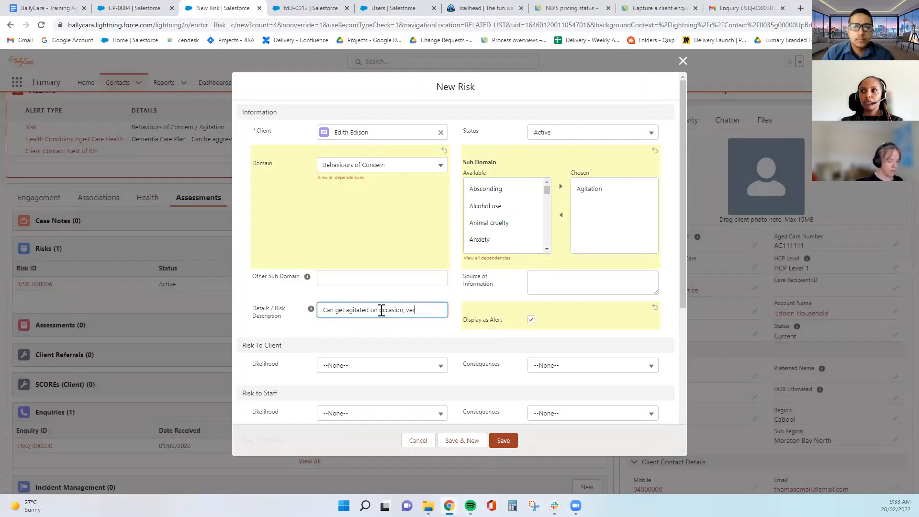
{"action": "type", "text": "verbal aggression"}
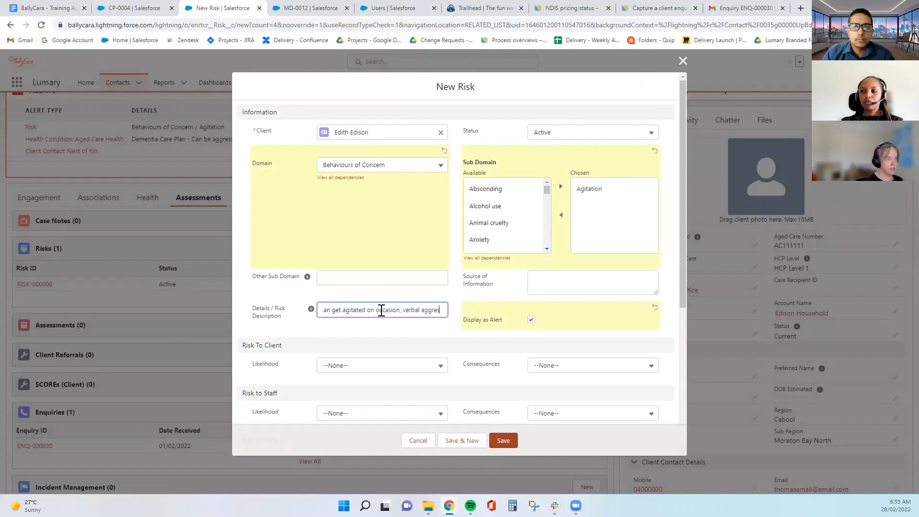
{"action": "left_click", "coordinate": [402, 333]}
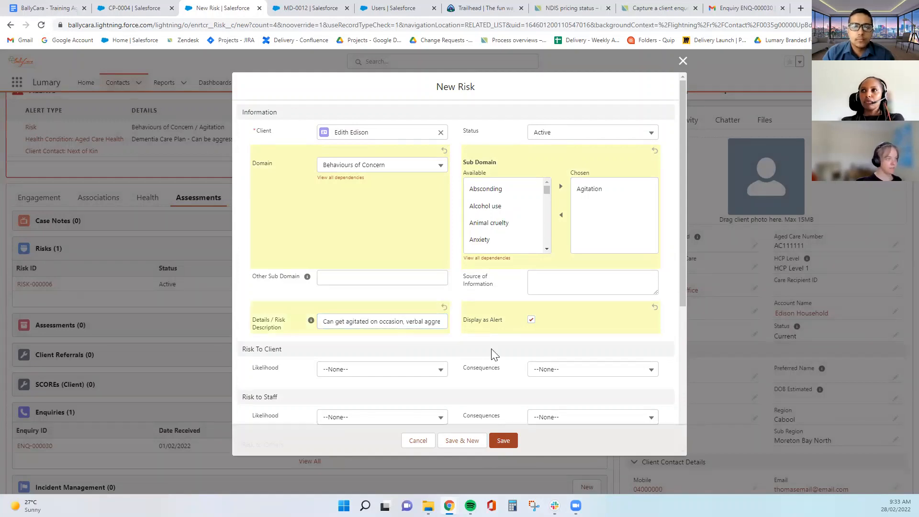
{"action": "scroll", "coordinate": [493, 353], "scroll_direction": "down", "scroll_amount": 4}
{"action": "scroll", "coordinate": [492, 353], "scroll_direction": "up", "scroll_amount": 4}
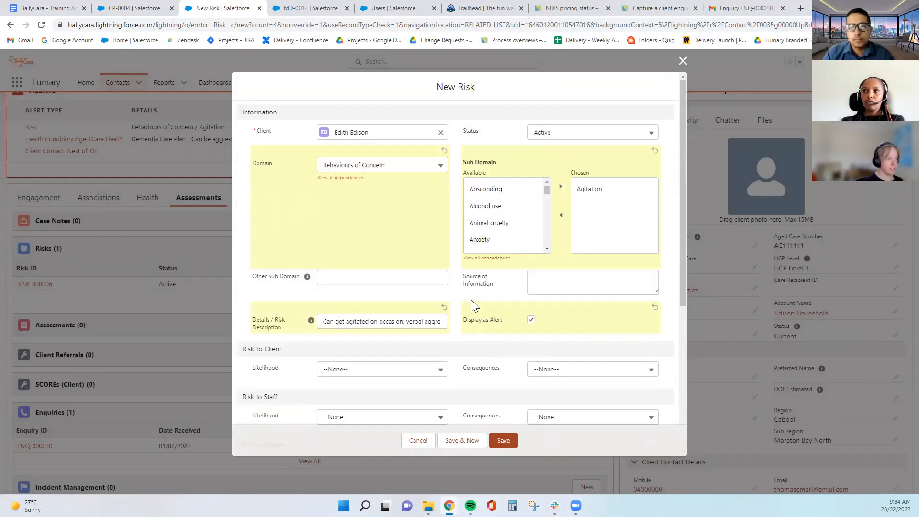
{"action": "scroll", "coordinate": [480, 304], "scroll_direction": "down", "scroll_amount": 3}
Rate risk to client Possible/Moderate and risk to staff Unlikely/Minor
{"action": "left_click", "coordinate": [339, 226]}
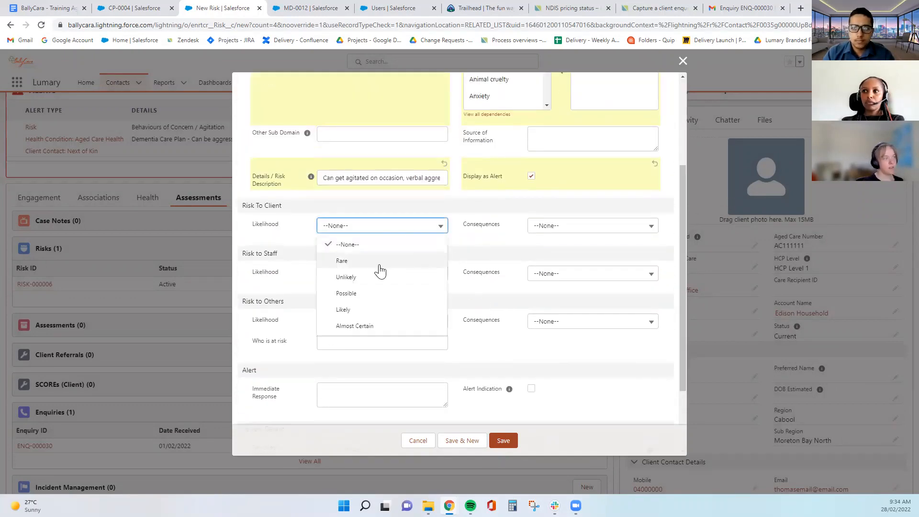
{"action": "left_click", "coordinate": [381, 297]}
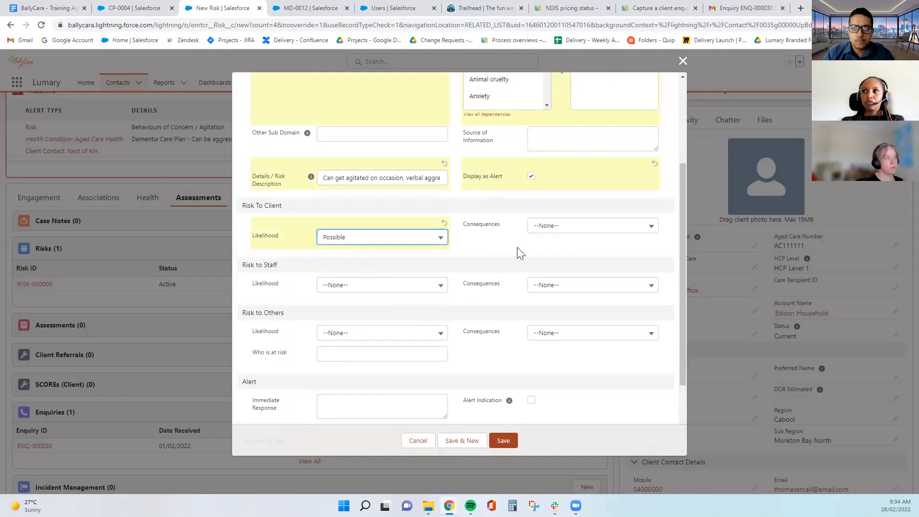
{"action": "left_click", "coordinate": [551, 226]}
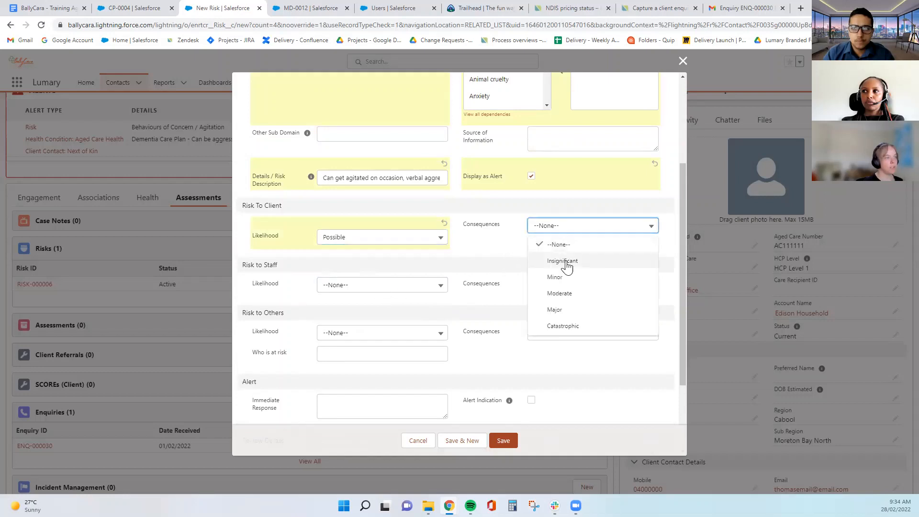
{"action": "left_click", "coordinate": [573, 293]}
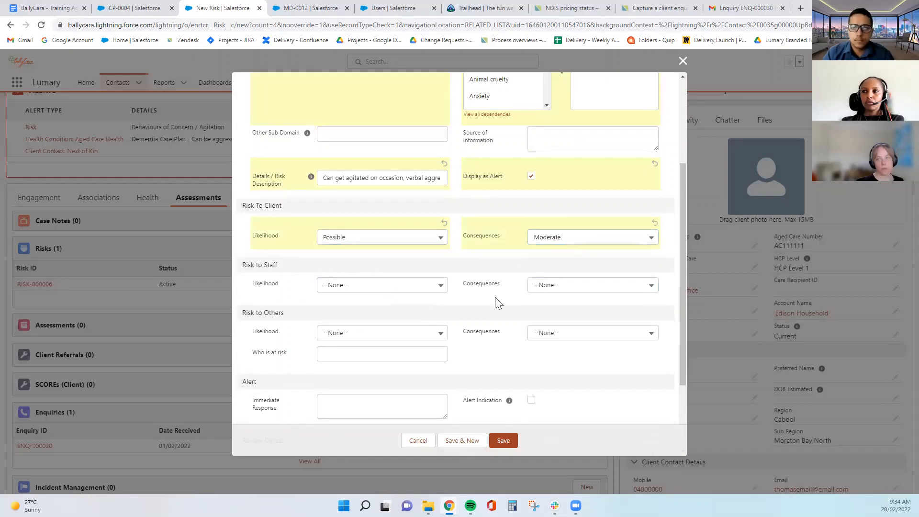
{"action": "left_click", "coordinate": [415, 286]}
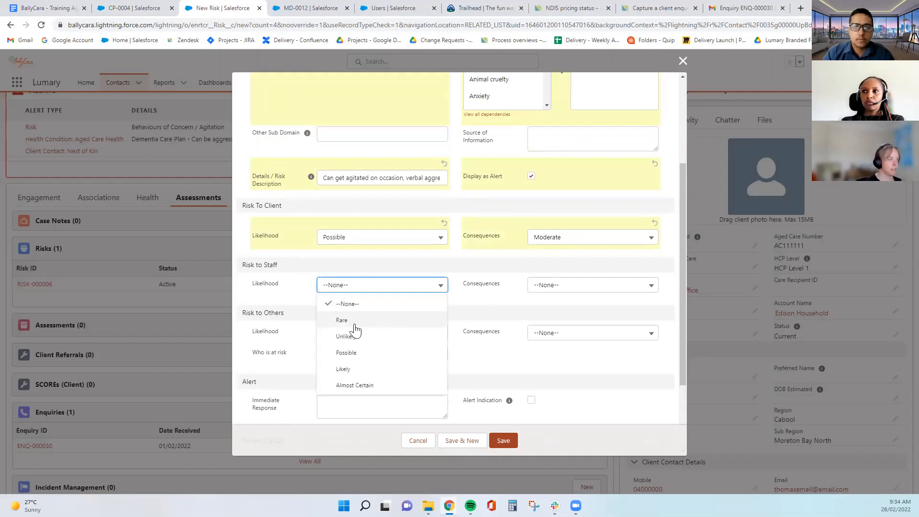
{"action": "left_click", "coordinate": [349, 325]}
{"action": "left_click", "coordinate": [411, 296]}
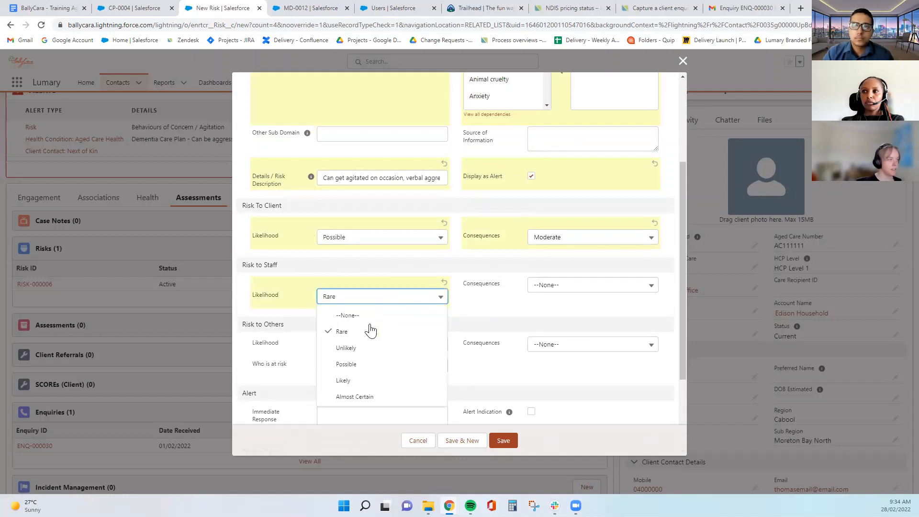
{"action": "left_click", "coordinate": [366, 348]}
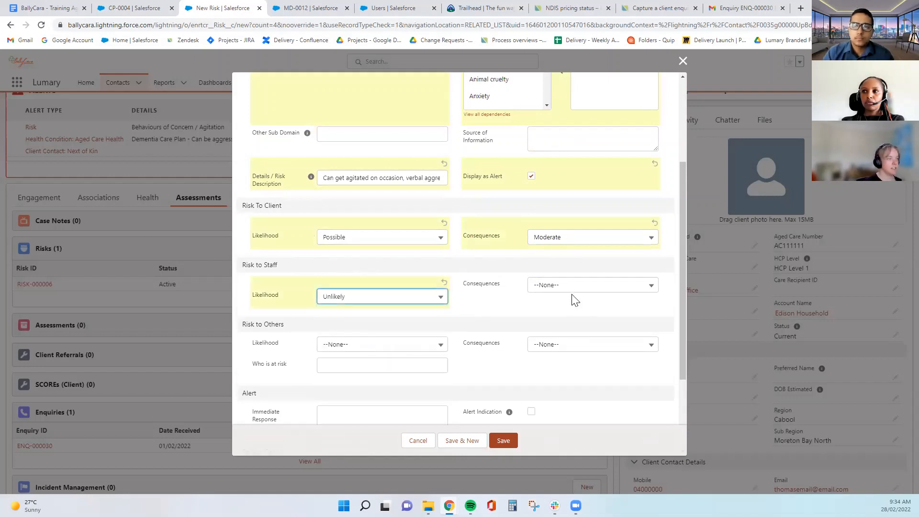
{"action": "left_click", "coordinate": [574, 287]}
{"action": "left_click", "coordinate": [604, 340]}
Leave the alert indication off and save the risk as RISK-000007
{"action": "scroll", "coordinate": [450, 344], "scroll_direction": "down", "scroll_amount": 3}
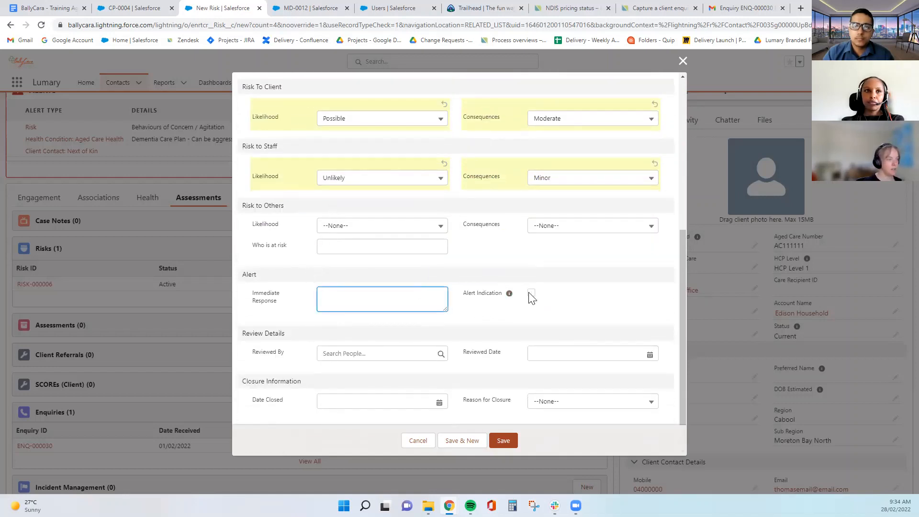
{"action": "left_click", "coordinate": [531, 292]}
{"action": "left_click", "coordinate": [532, 306]}
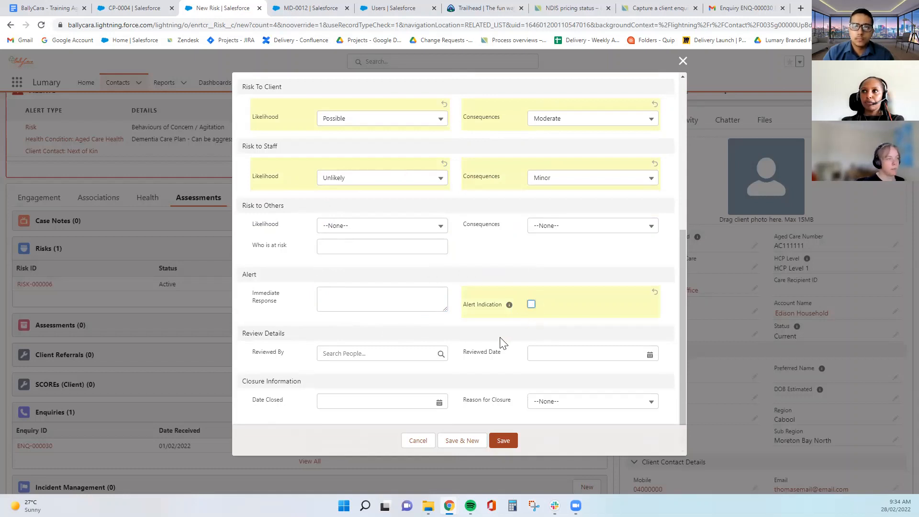
{"action": "left_click", "coordinate": [456, 316]}
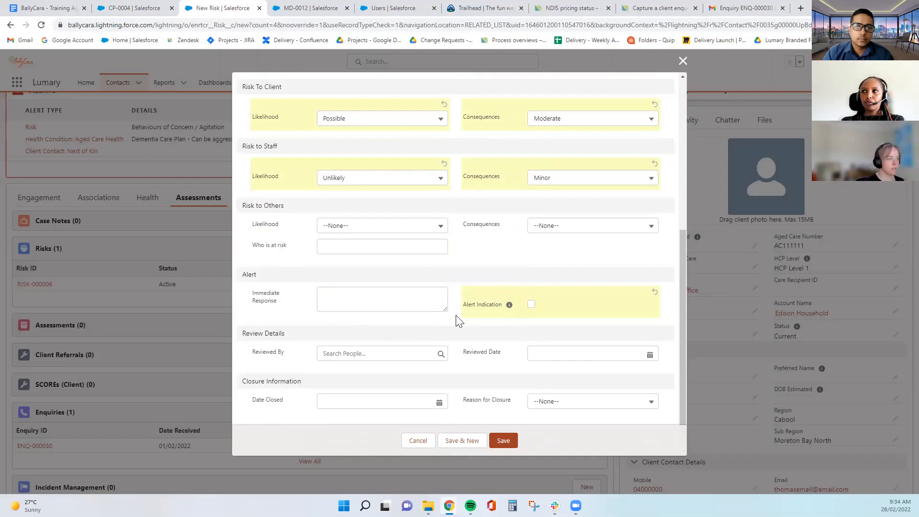
{"action": "left_click", "coordinate": [377, 290]}
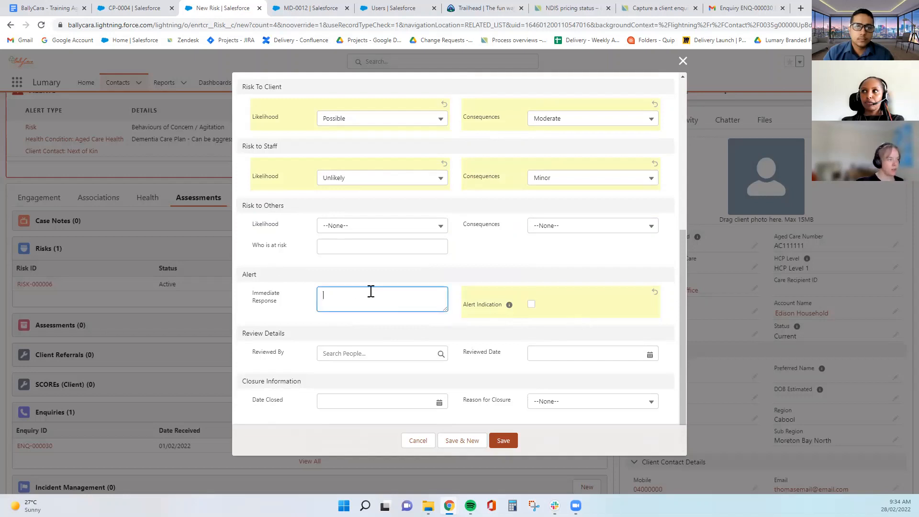
{"action": "left_click", "coordinate": [519, 432]}
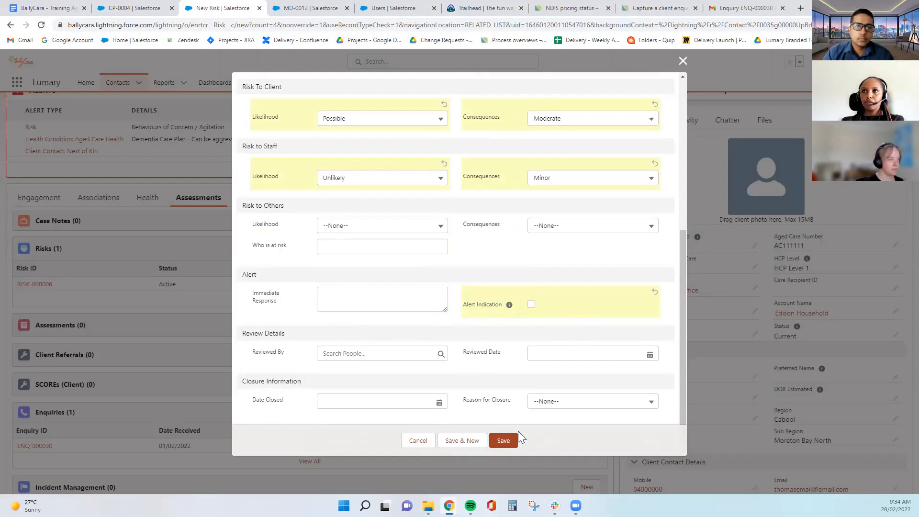
{"action": "left_click", "coordinate": [510, 444]}
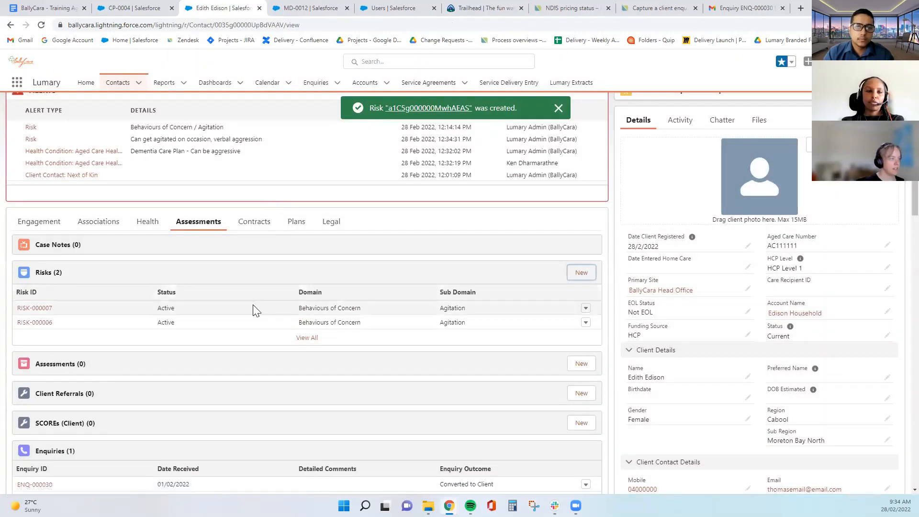
Review the Dementia alert's 'Can be aggressive' details in the Alerts table
{"action": "scroll", "coordinate": [56, 182], "scroll_direction": "up", "scroll_amount": 2}
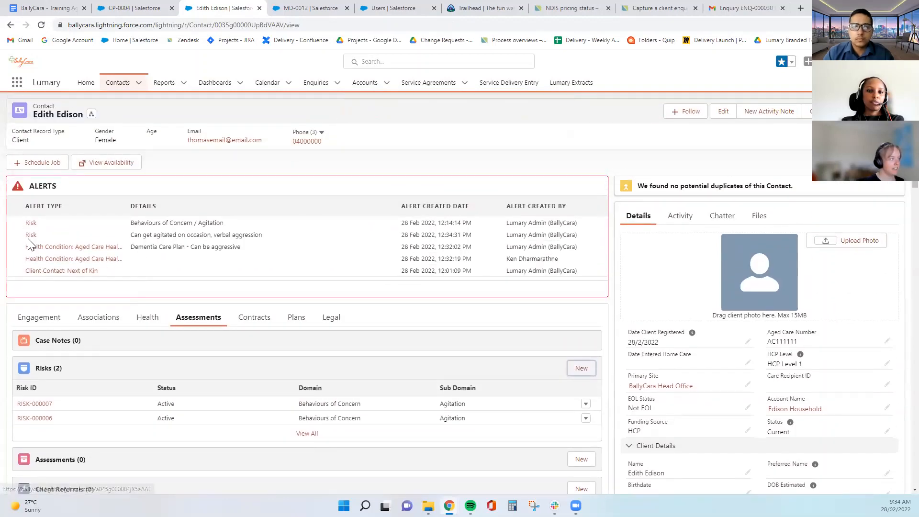
{"action": "left_click_drag", "start_coordinate": [241, 248], "coordinate": [134, 250]}
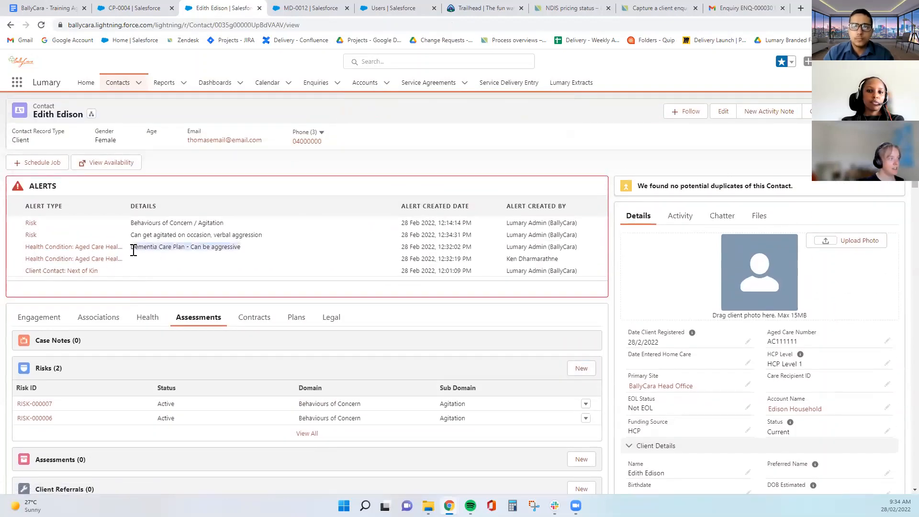
{"action": "double_click", "coordinate": [218, 249]}
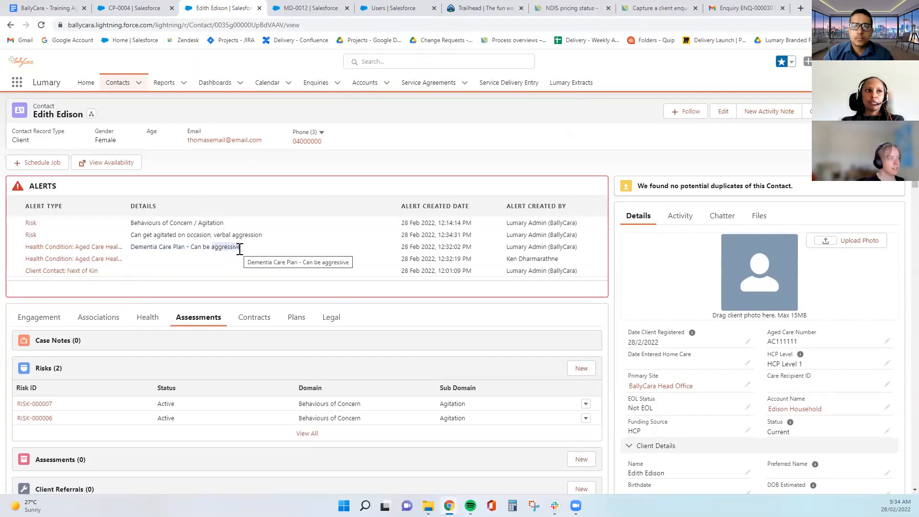
{"action": "left_click", "coordinate": [236, 249]}
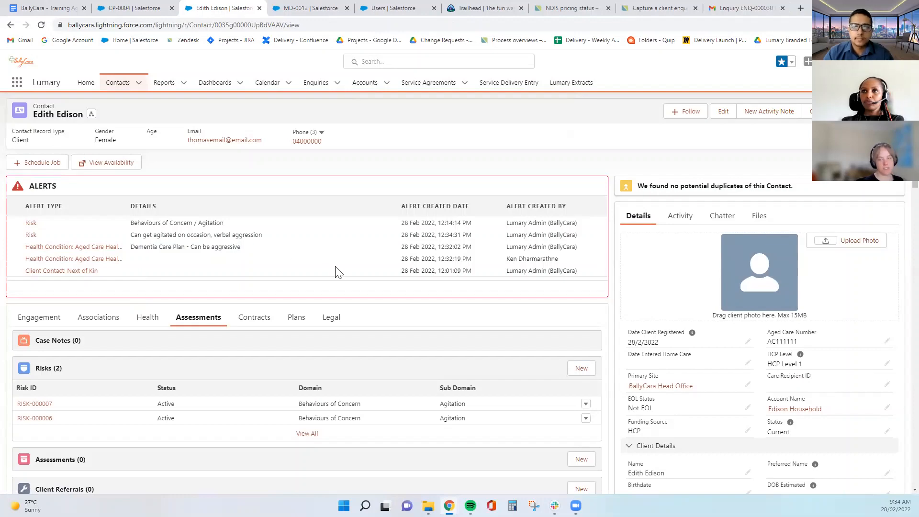
Open a New Assessment dialog from the Assessments related list
{"action": "scroll", "coordinate": [338, 271], "scroll_direction": "down", "scroll_amount": 4}
{"action": "scroll", "coordinate": [340, 270], "scroll_direction": "down", "scroll_amount": 2}
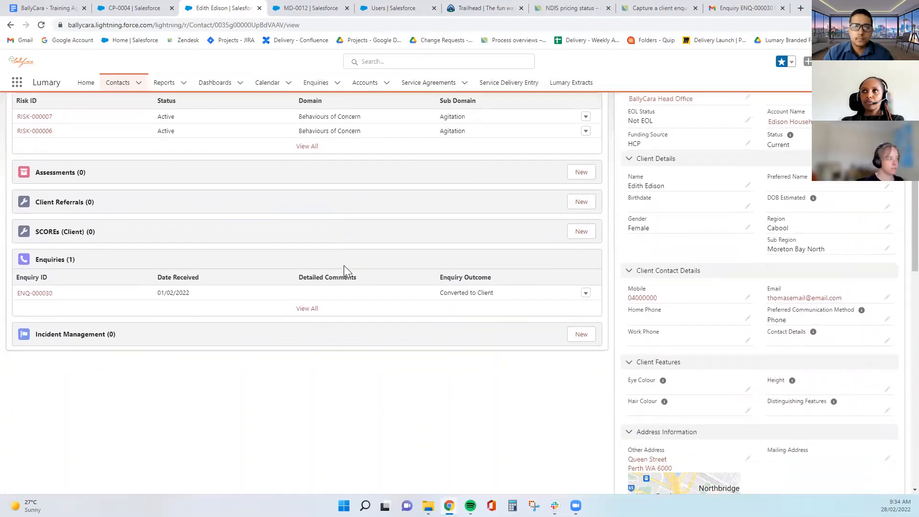
{"action": "scroll", "coordinate": [335, 301], "scroll_direction": "up", "scroll_amount": 4}
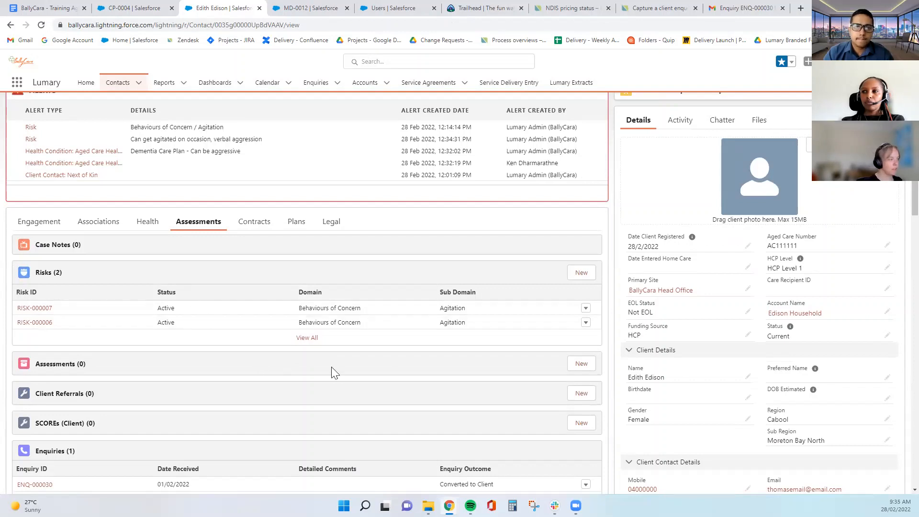
{"action": "scroll", "coordinate": [395, 372], "scroll_direction": "down", "scroll_amount": 1}
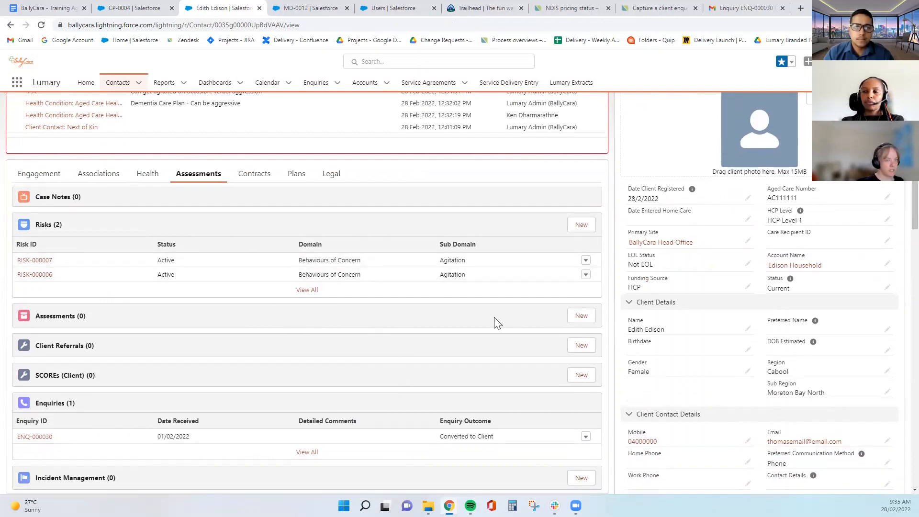
{"action": "left_click", "coordinate": [581, 315]}
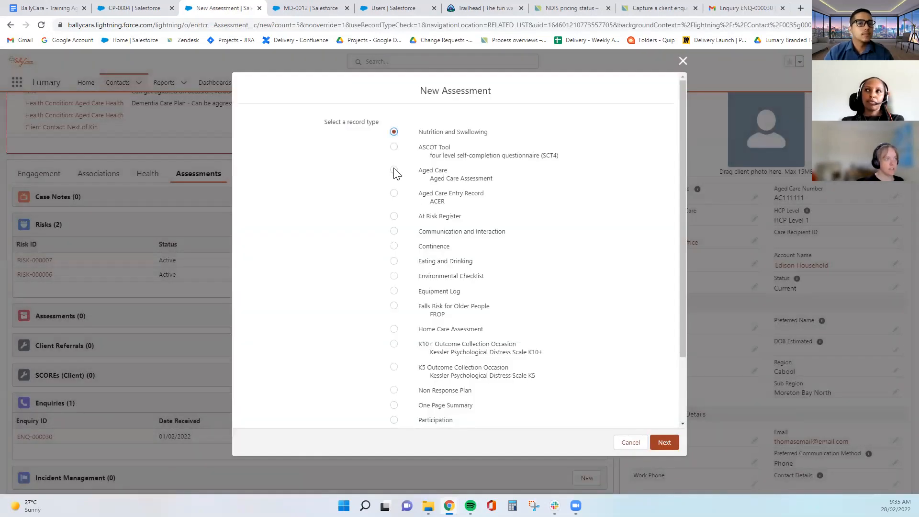
Choose the Aged Care record type and open the assessment form
{"action": "left_click", "coordinate": [393, 170]}
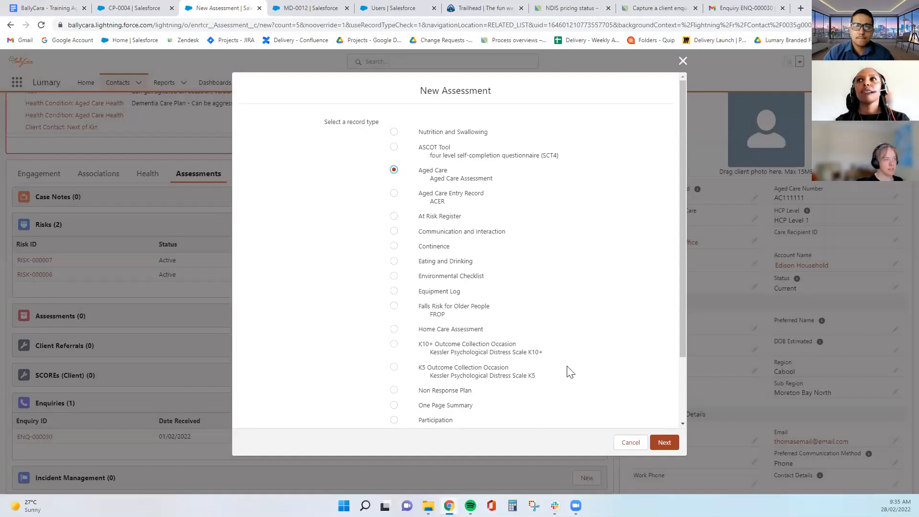
{"action": "left_click", "coordinate": [664, 443]}
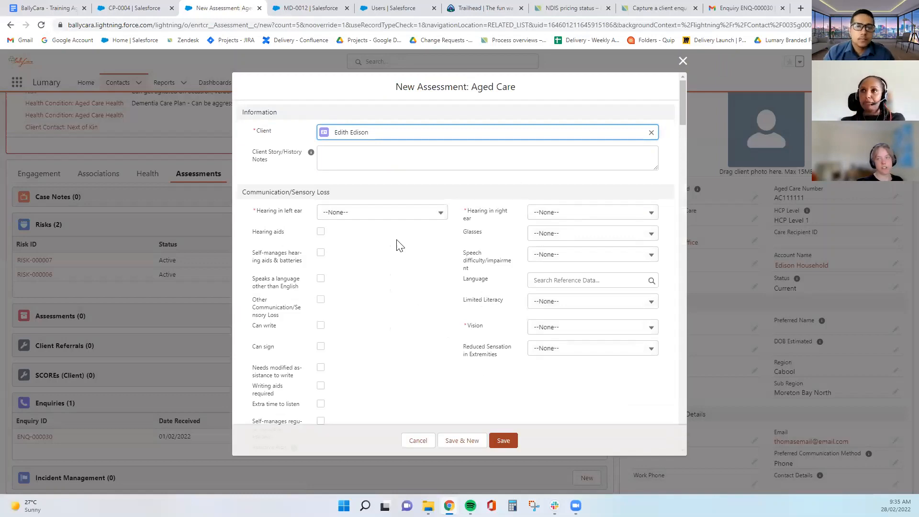
{"action": "scroll", "coordinate": [468, 263], "scroll_direction": "down", "scroll_amount": 15}
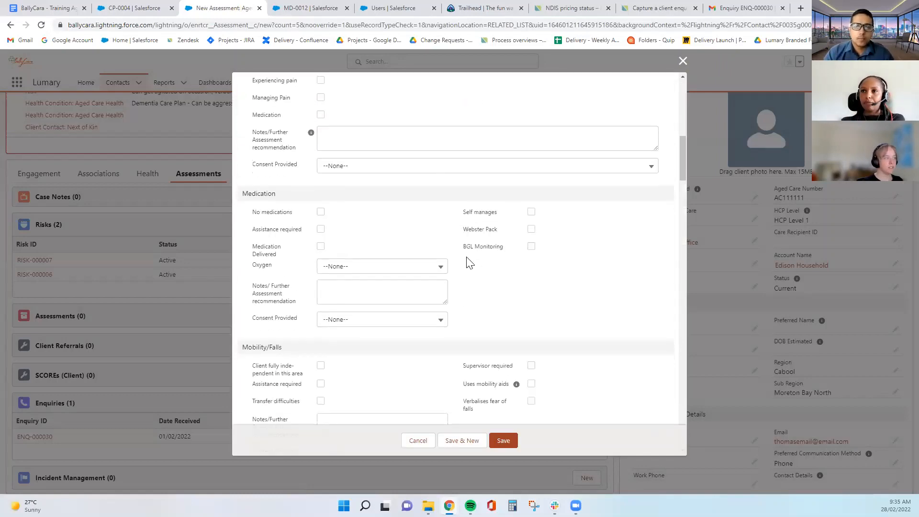
{"action": "scroll", "coordinate": [469, 276], "scroll_direction": "down", "scroll_amount": 15}
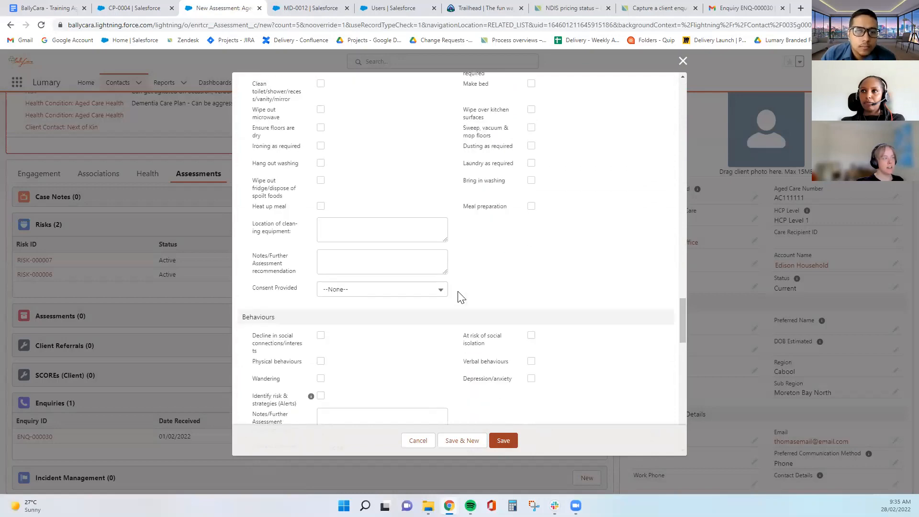
{"action": "left_click_drag", "start_coordinate": [687, 425], "coordinate": [687, 69]}
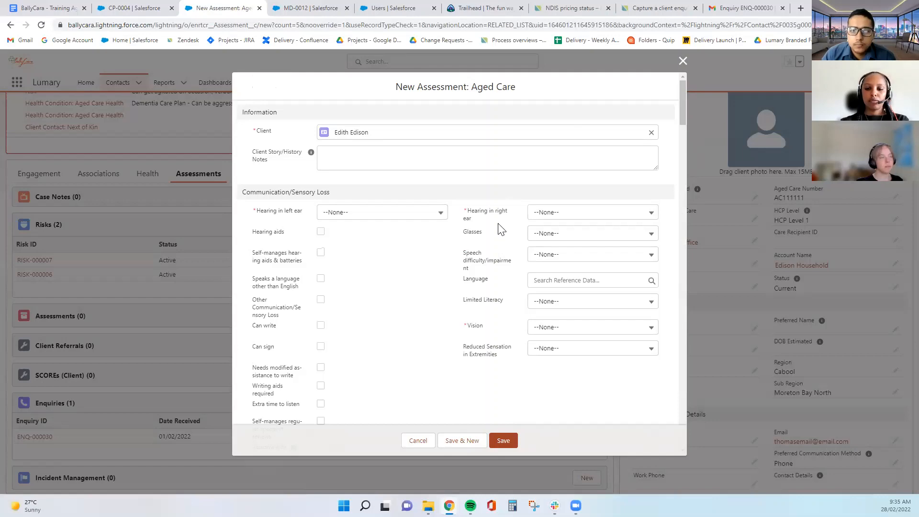
{"action": "scroll", "coordinate": [573, 328], "scroll_direction": "down", "scroll_amount": 7}
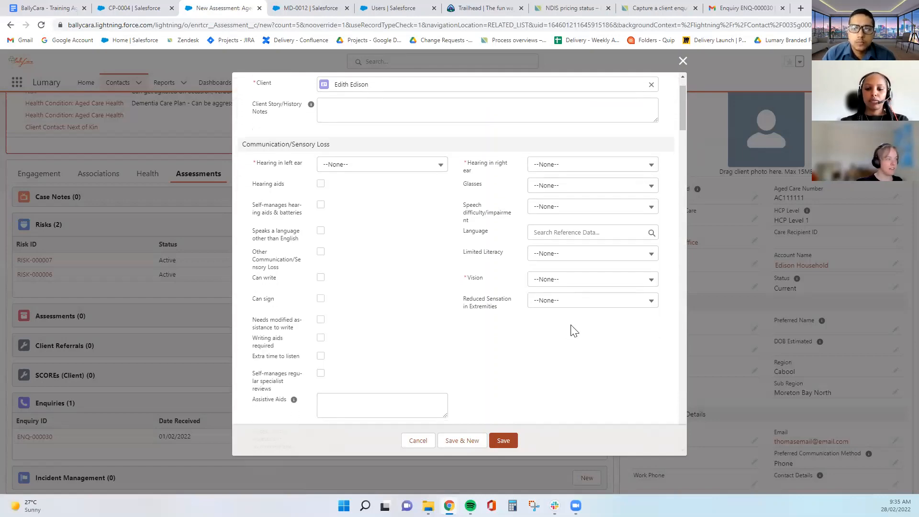
{"action": "scroll", "coordinate": [330, 319], "scroll_direction": "up", "scroll_amount": 6}
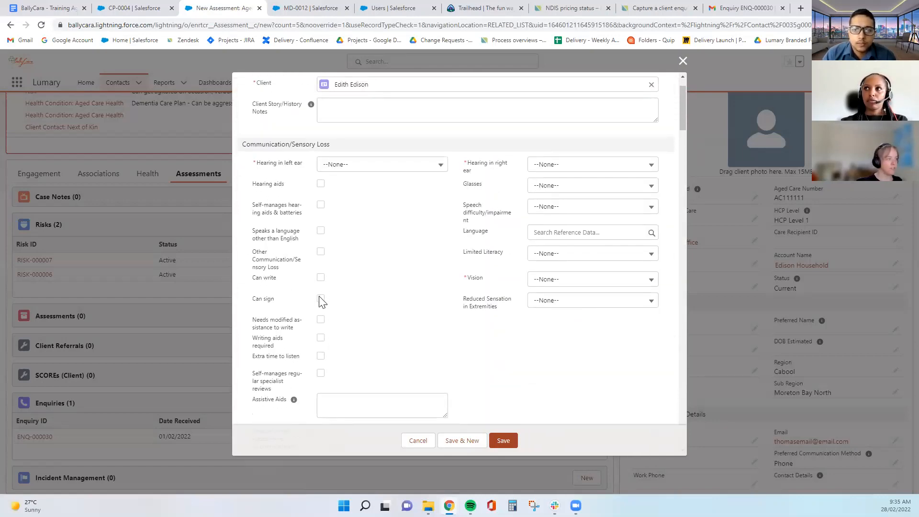
Tick Can sign and Can write, set Vision to Normal, and attempt to save
{"action": "left_click", "coordinate": [321, 298]}
{"action": "left_click", "coordinate": [320, 278]}
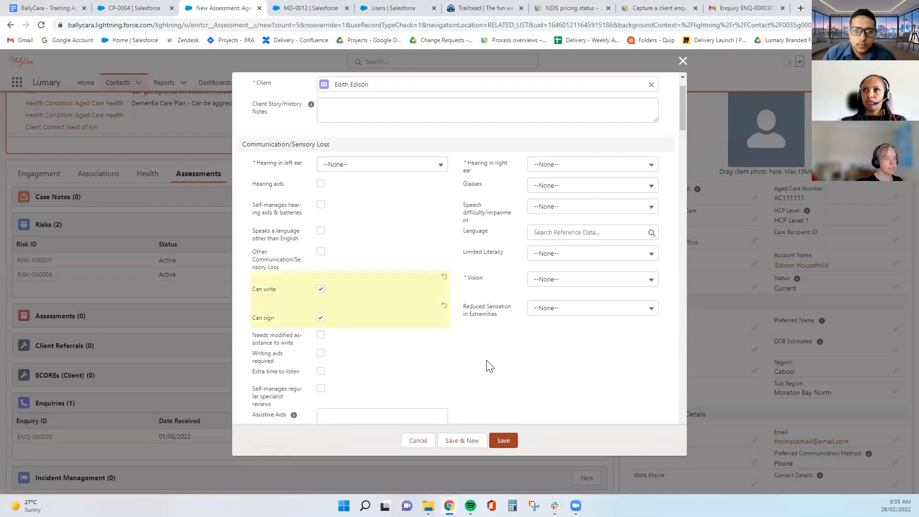
{"action": "left_click", "coordinate": [562, 282]}
{"action": "left_click", "coordinate": [561, 314]}
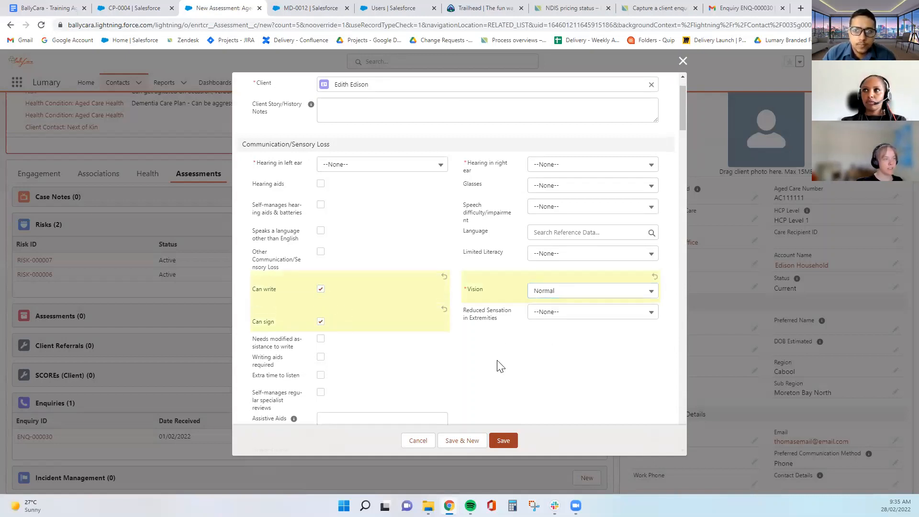
{"action": "scroll", "coordinate": [499, 366], "scroll_direction": "down", "scroll_amount": 4}
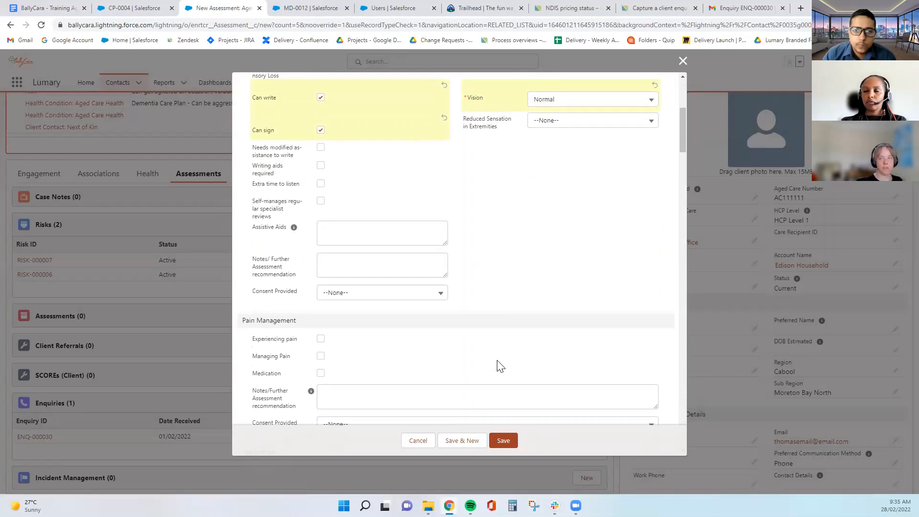
{"action": "scroll", "coordinate": [493, 337], "scroll_direction": "down", "scroll_amount": 5}
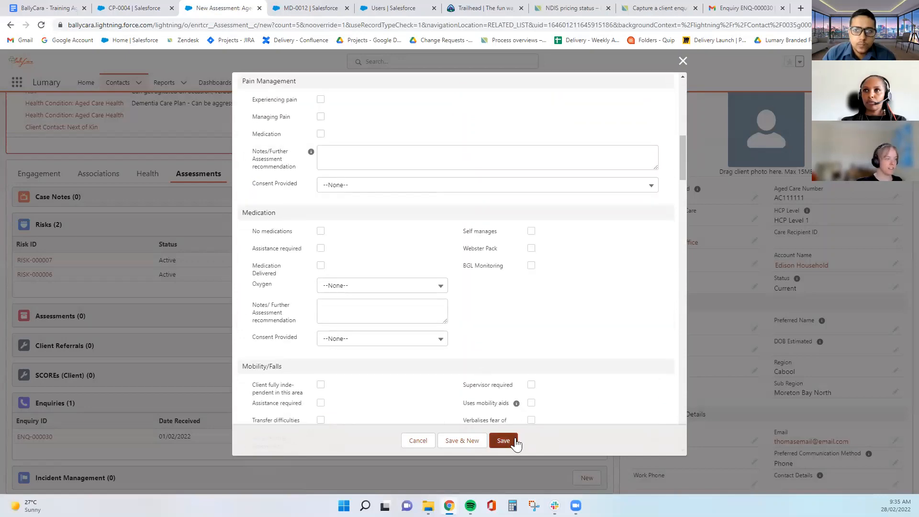
{"action": "scroll", "coordinate": [518, 319], "scroll_direction": "down", "scroll_amount": 15}
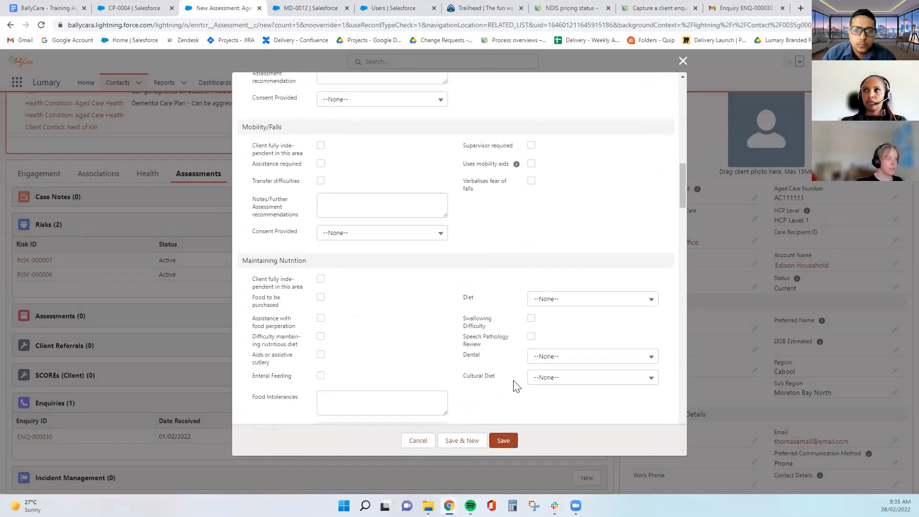
{"action": "left_click", "coordinate": [505, 441]}
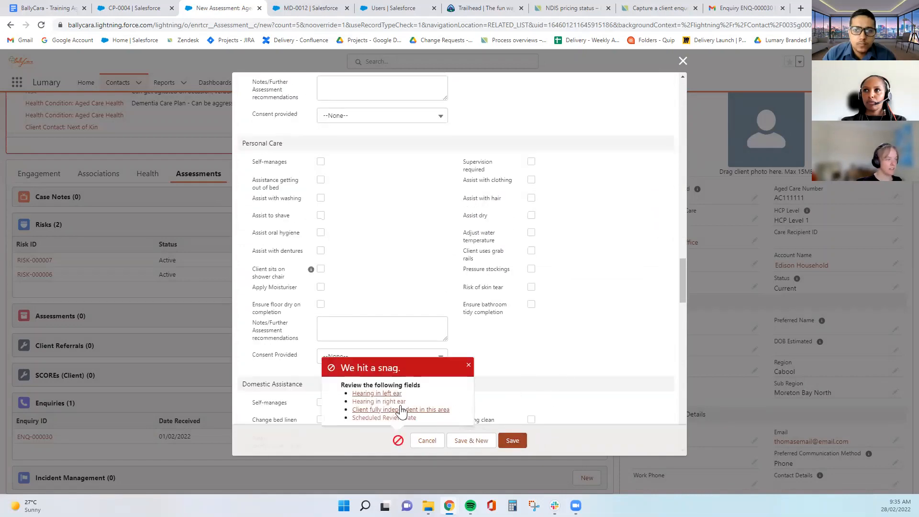
Set right ear hearing to Normal and left ear to Mild Loss, then retry saving
{"action": "left_click", "coordinate": [366, 393]}
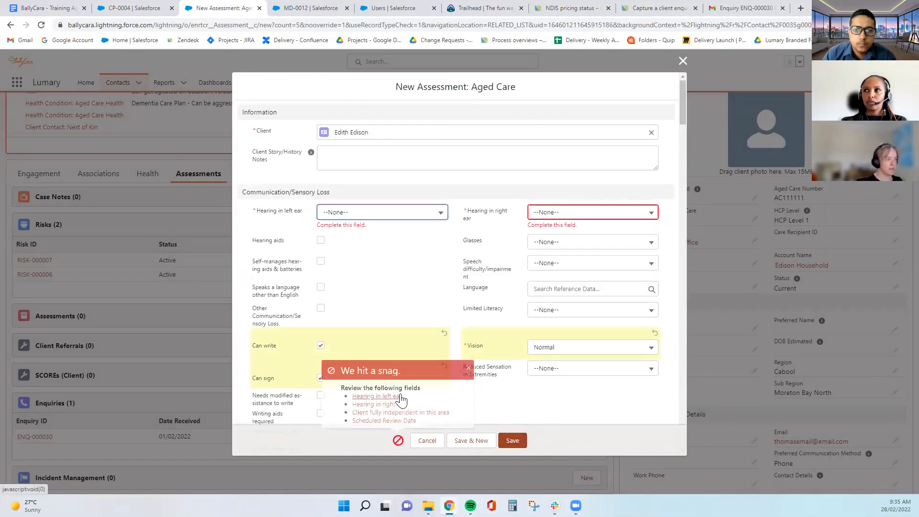
{"action": "left_click", "coordinate": [568, 215]}
{"action": "left_click", "coordinate": [580, 248]}
{"action": "left_click", "coordinate": [385, 215]}
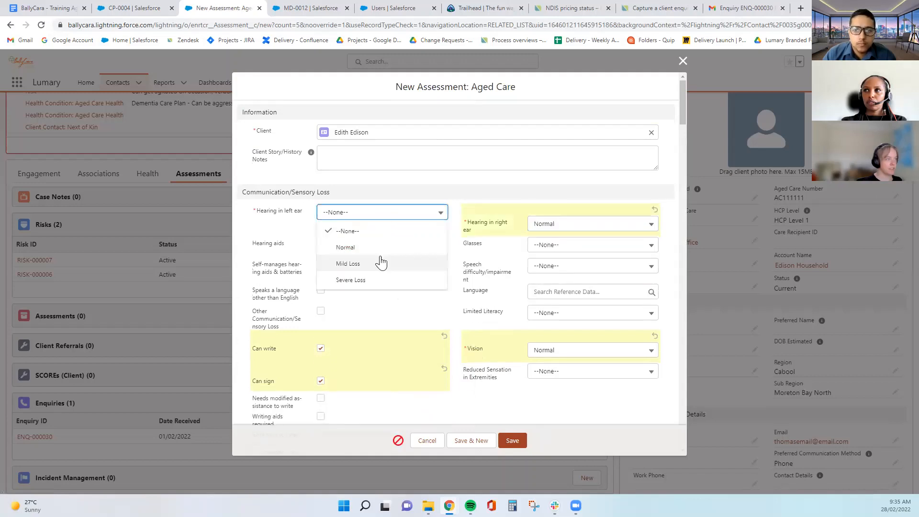
{"action": "left_click", "coordinate": [379, 262]}
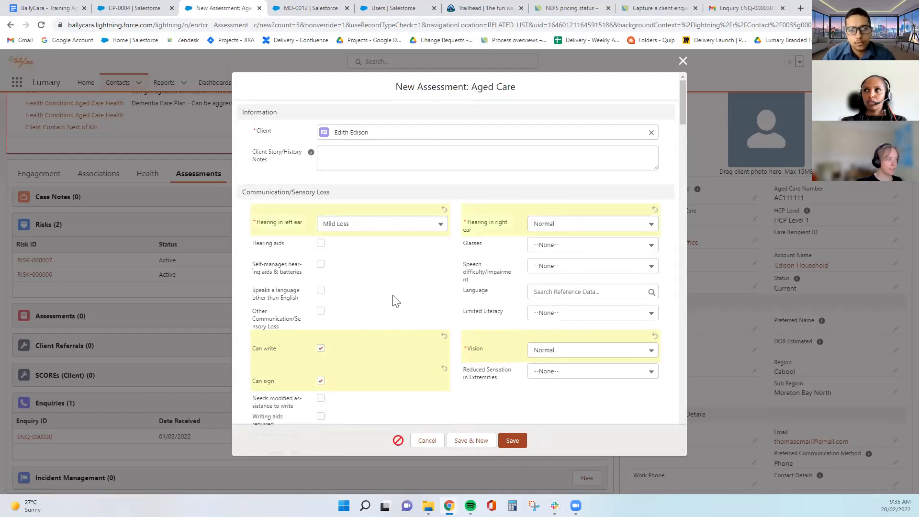
{"action": "scroll", "coordinate": [469, 363], "scroll_direction": "down", "scroll_amount": 5}
{"action": "left_click", "coordinate": [509, 443]}
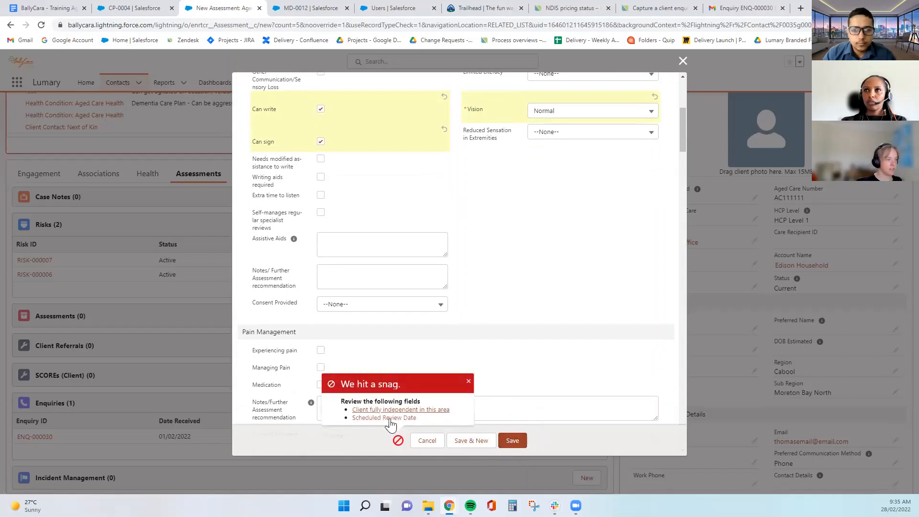
Set cognition to No evidence of cognitive memory deficits and retry saving
{"action": "left_click", "coordinate": [386, 414]}
{"action": "left_click", "coordinate": [340, 268]}
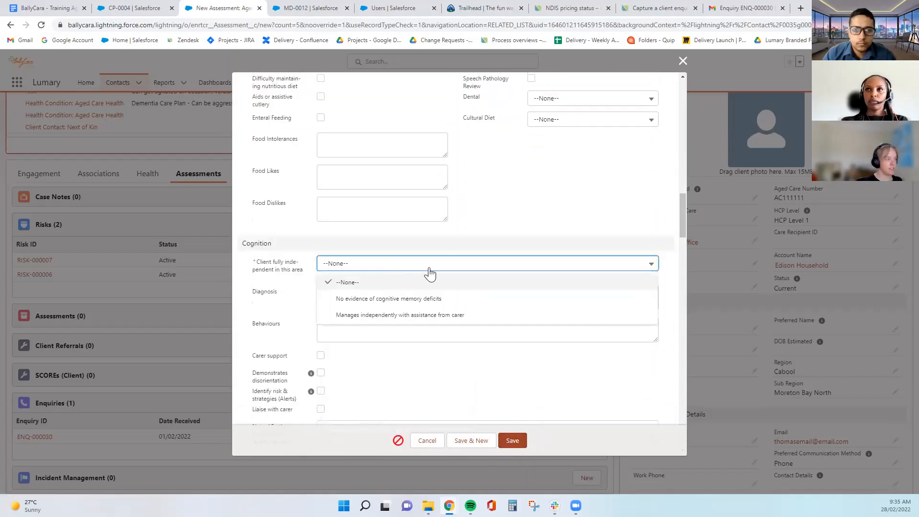
{"action": "left_click", "coordinate": [443, 300]}
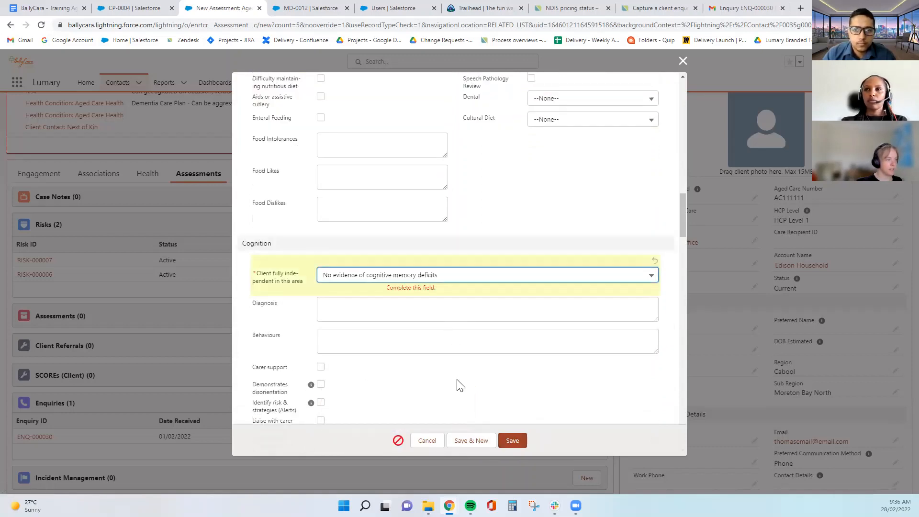
{"action": "left_click", "coordinate": [513, 441]}
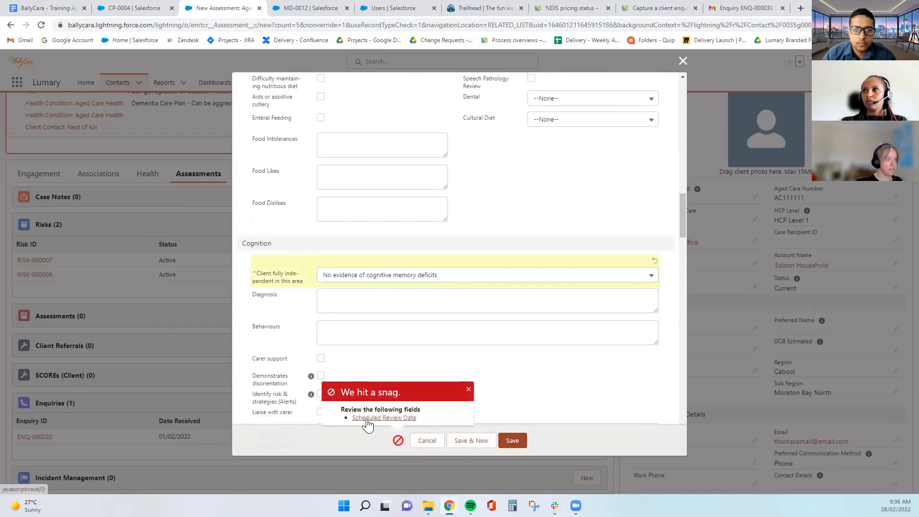
Set Scheduled Review Date to 26/5/2022 and save the assessment
{"action": "left_click", "coordinate": [373, 417]}
{"action": "left_click", "coordinate": [580, 390]}
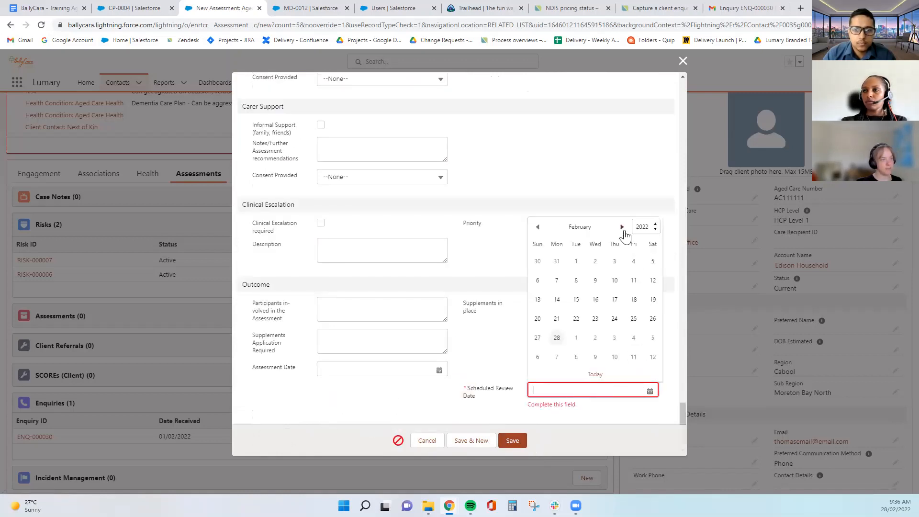
{"action": "left_click", "coordinate": [622, 226]}
{"action": "left_click", "coordinate": [622, 226]}
{"action": "left_click", "coordinate": [622, 227]}
{"action": "left_click", "coordinate": [614, 319]}
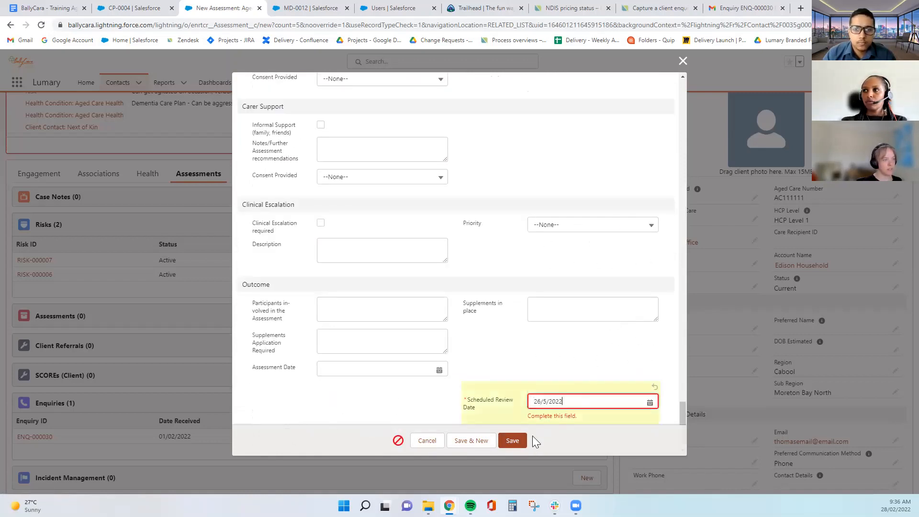
{"action": "left_click", "coordinate": [511, 440]}
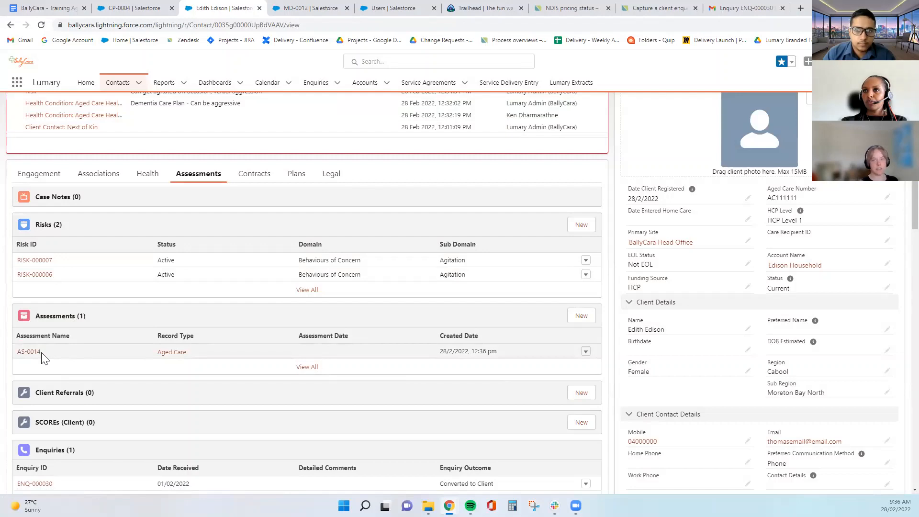
Start a client referral, set Referral Type to External, then close it unsaved
{"action": "scroll", "coordinate": [42, 358], "scroll_direction": "down", "scroll_amount": 3}
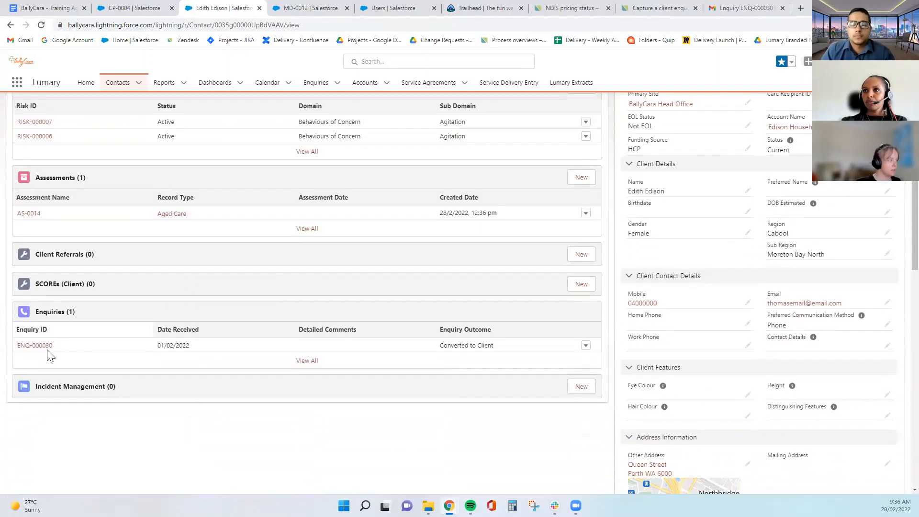
{"action": "scroll", "coordinate": [588, 283], "scroll_direction": "up", "scroll_amount": 1}
{"action": "left_click", "coordinate": [584, 297]}
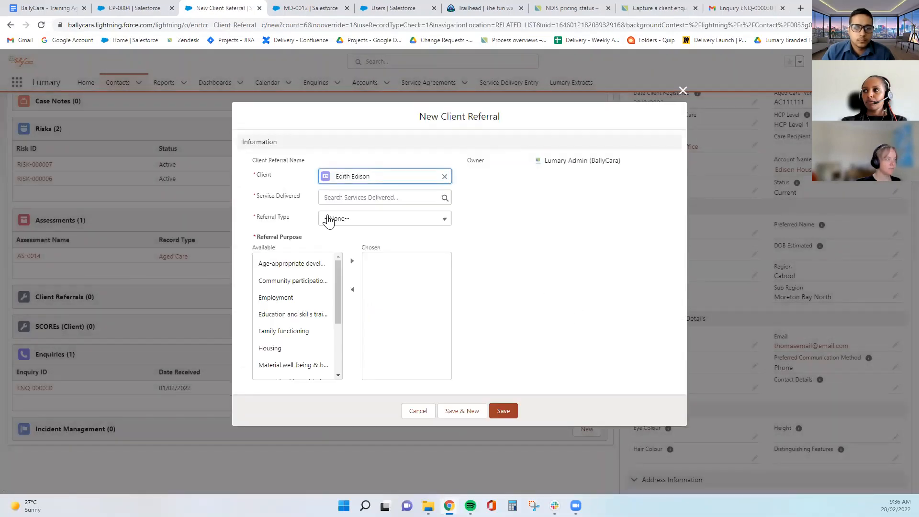
{"action": "left_click", "coordinate": [348, 198]}
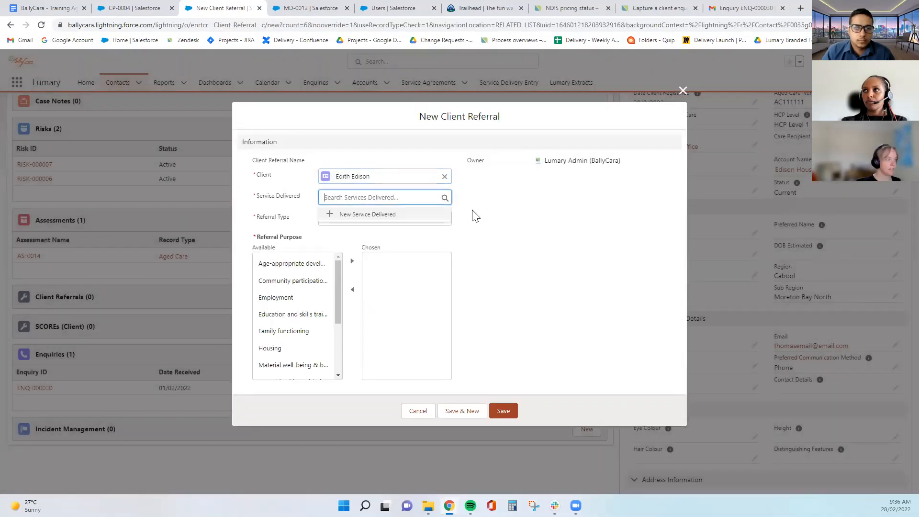
{"action": "left_click", "coordinate": [475, 216]}
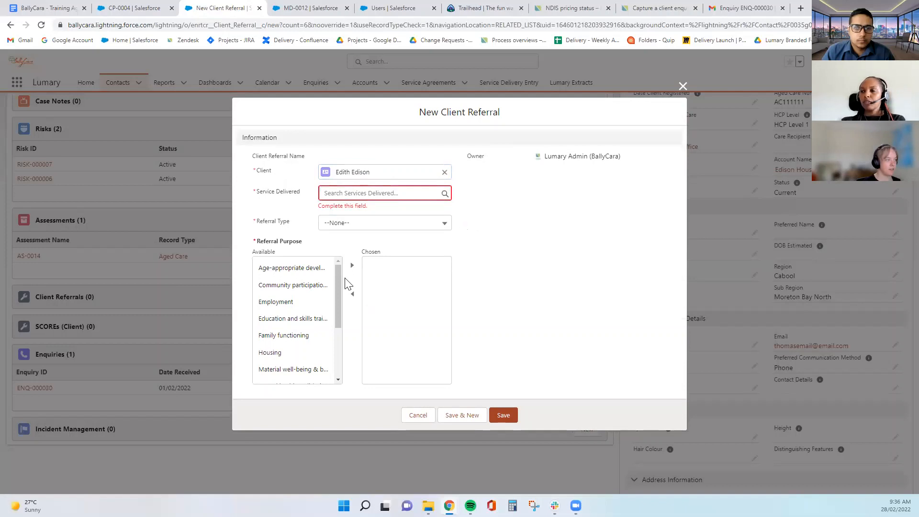
{"action": "mouse_move", "coordinate": [338, 281]}
{"action": "left_mouse_down"}
{"action": "mouse_move", "coordinate": [338, 349]}
{"action": "mouse_move", "coordinate": [339, 274]}
{"action": "left_mouse_up"}
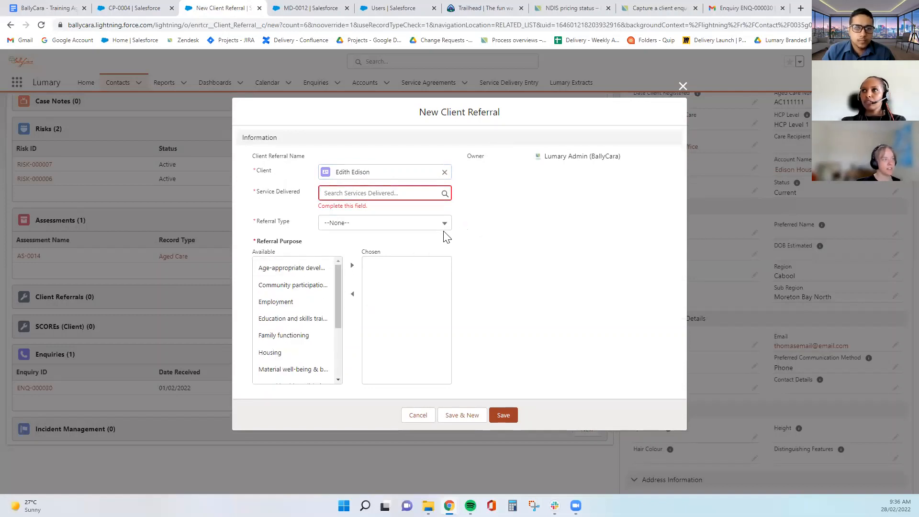
{"action": "left_click", "coordinate": [430, 226]}
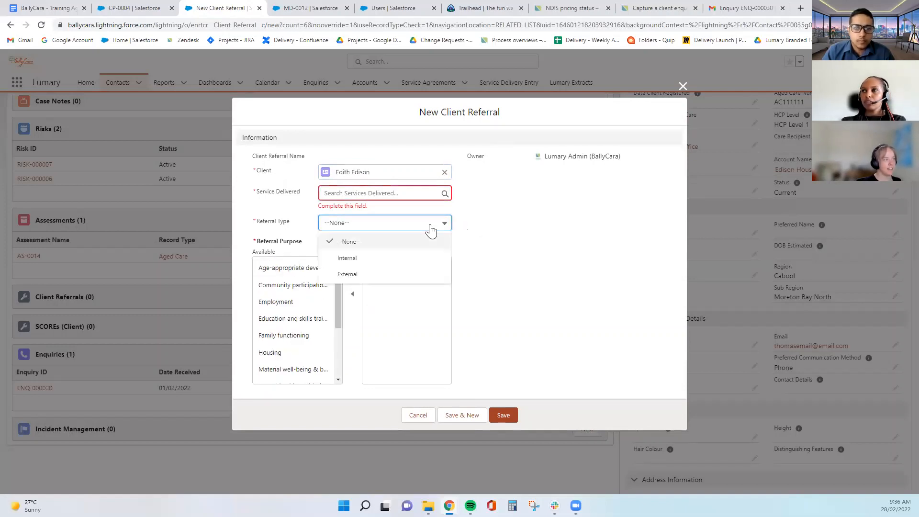
{"action": "left_click", "coordinate": [391, 260]}
{"action": "left_click", "coordinate": [376, 231]}
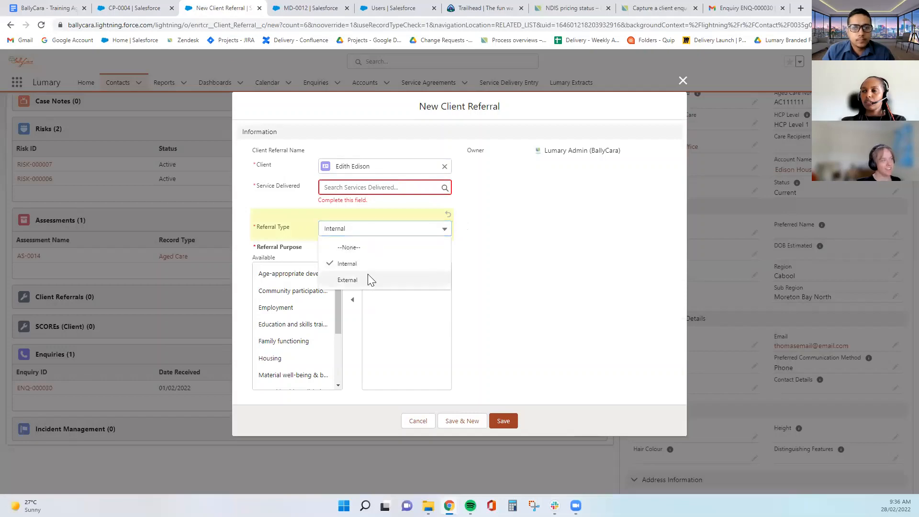
{"action": "left_click", "coordinate": [371, 280]}
{"action": "left_click", "coordinate": [683, 81]}
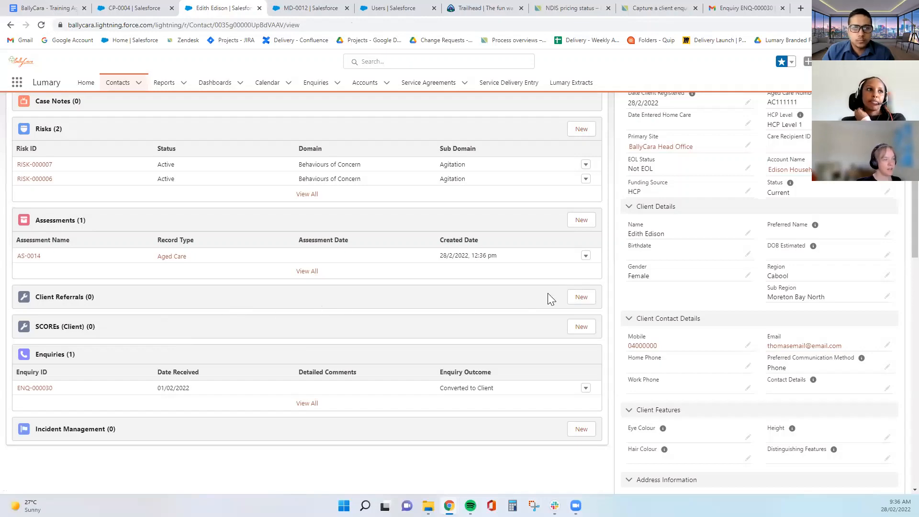
Start another referral, move Employment to Chosen purposes, and close it without saving
{"action": "left_click", "coordinate": [581, 296]}
{"action": "left_click", "coordinate": [308, 298]}
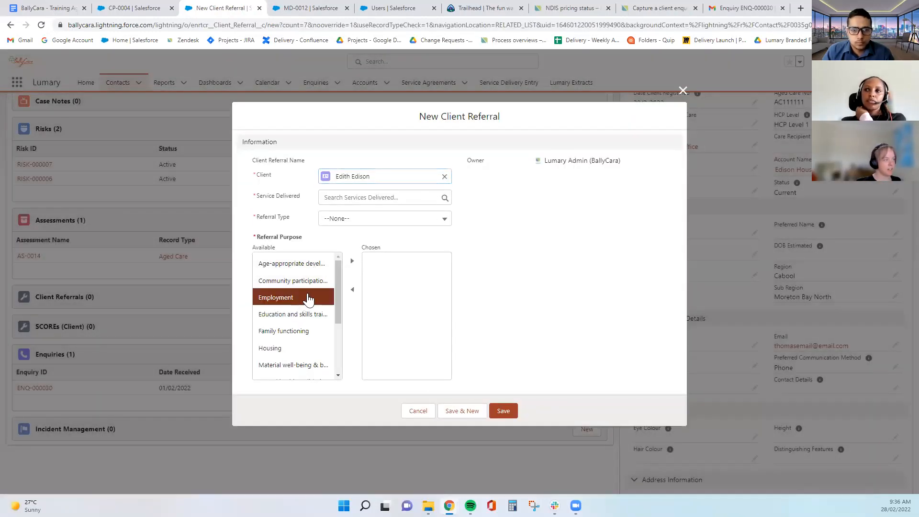
{"action": "left_click", "coordinate": [352, 260]}
{"action": "left_click", "coordinate": [682, 90]}
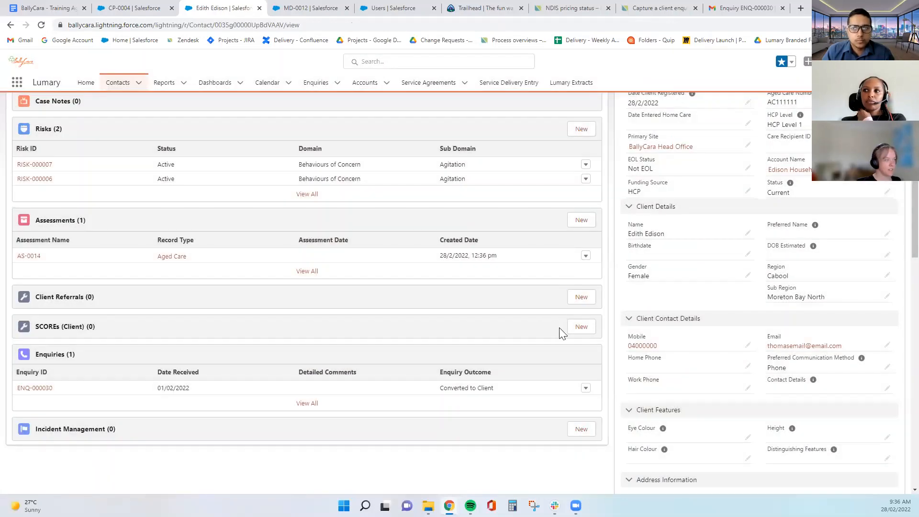
{"action": "left_click", "coordinate": [570, 327]}
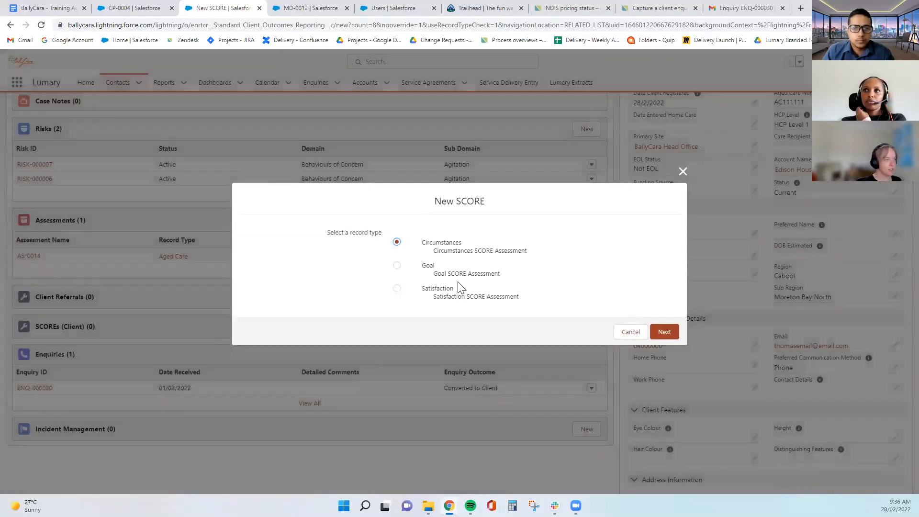
{"action": "left_click", "coordinate": [396, 269]}
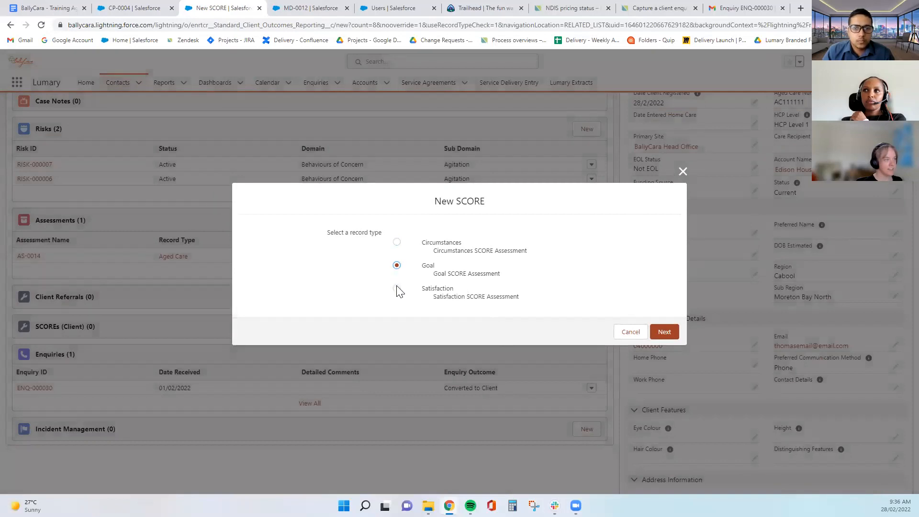
{"action": "left_click", "coordinate": [396, 288]}
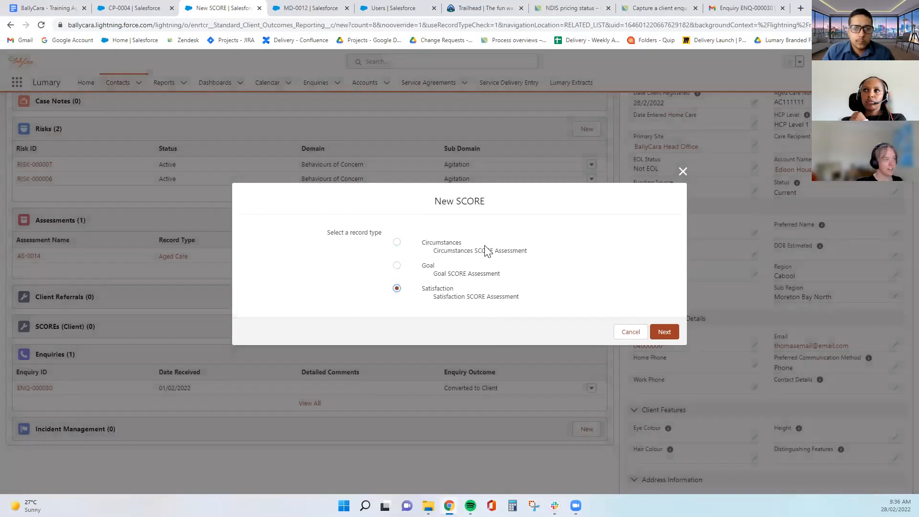
{"action": "left_click", "coordinate": [399, 243]}
{"action": "left_click", "coordinate": [663, 332]}
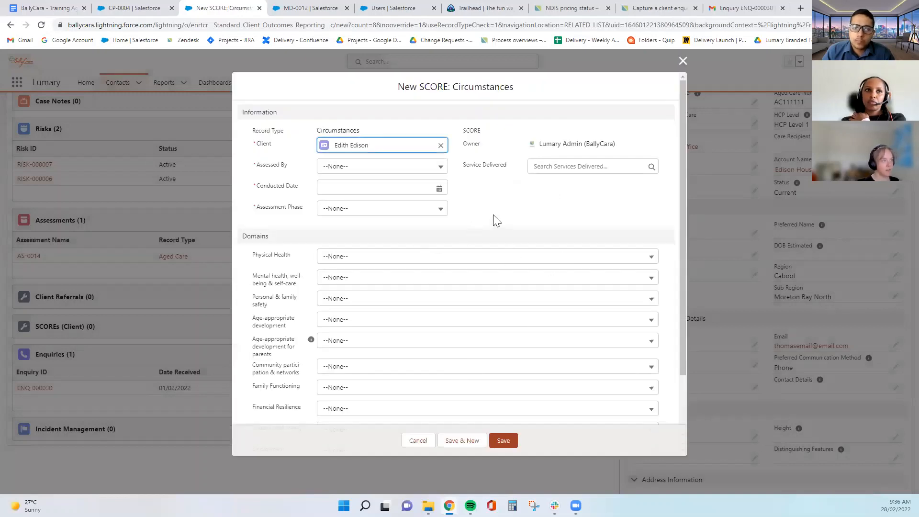
{"action": "scroll", "coordinate": [496, 220], "scroll_direction": "down", "scroll_amount": 2}
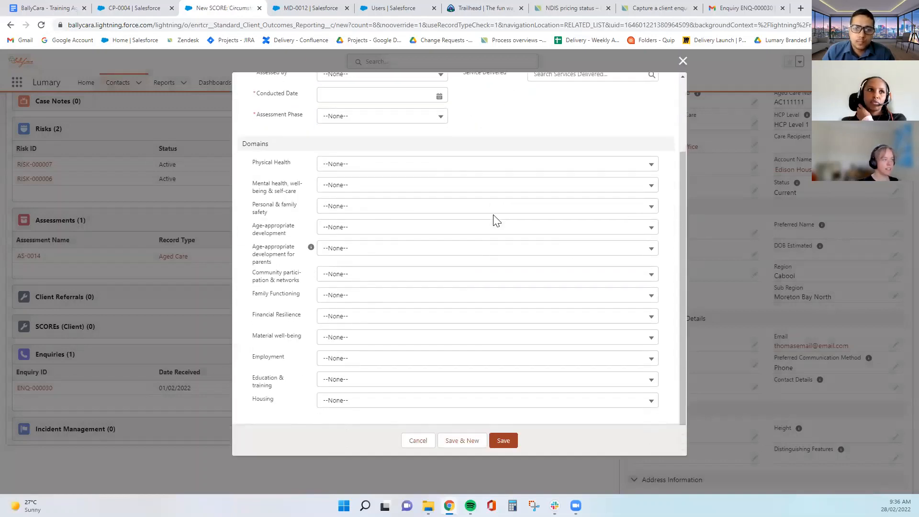
{"action": "scroll", "coordinate": [497, 221], "scroll_direction": "up", "scroll_amount": 2}
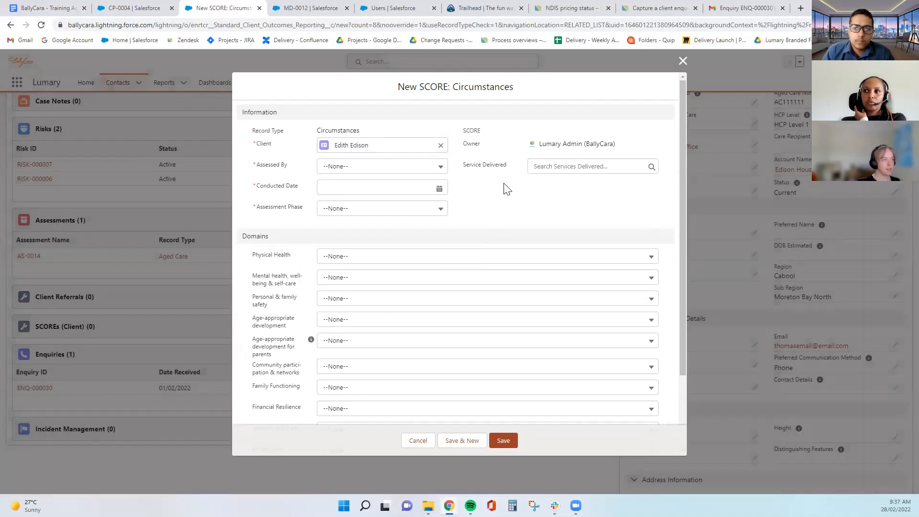
{"action": "left_click", "coordinate": [683, 61]}
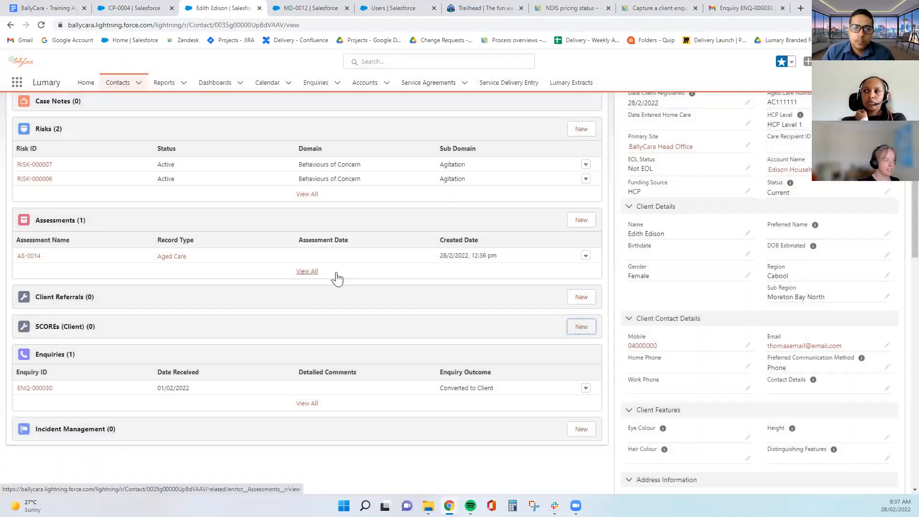
{"action": "scroll", "coordinate": [335, 337], "scroll_direction": "down", "scroll_amount": 1}
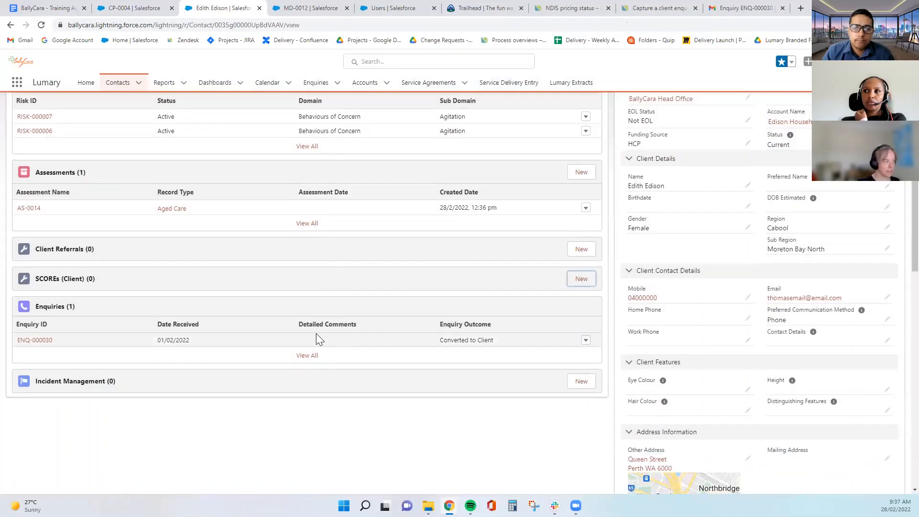
{"action": "scroll", "coordinate": [397, 342], "scroll_direction": "up", "scroll_amount": 4}
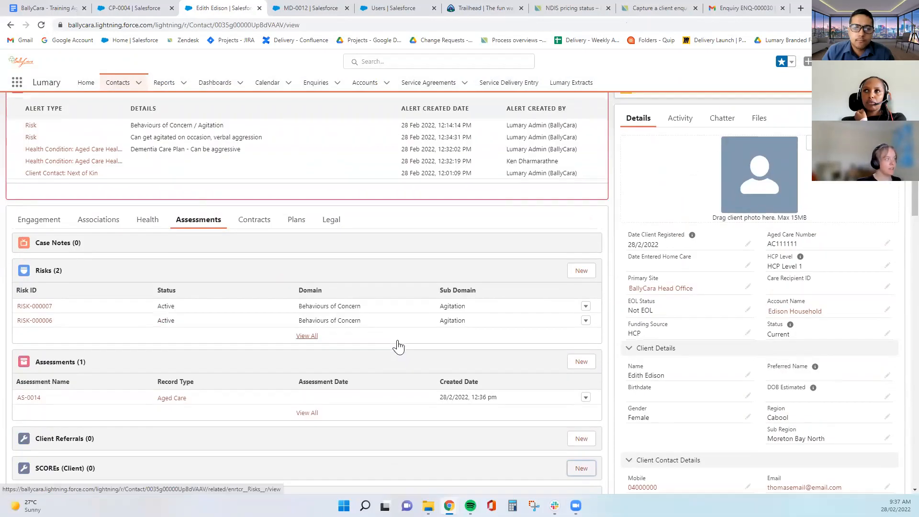
{"action": "scroll", "coordinate": [397, 344], "scroll_direction": "down", "scroll_amount": 6}
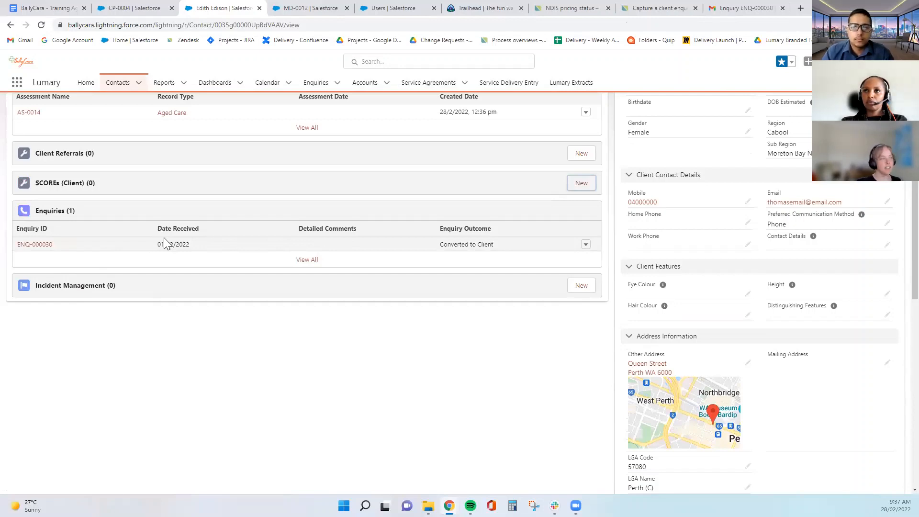
{"action": "middle_click", "coordinate": [370, 400]}
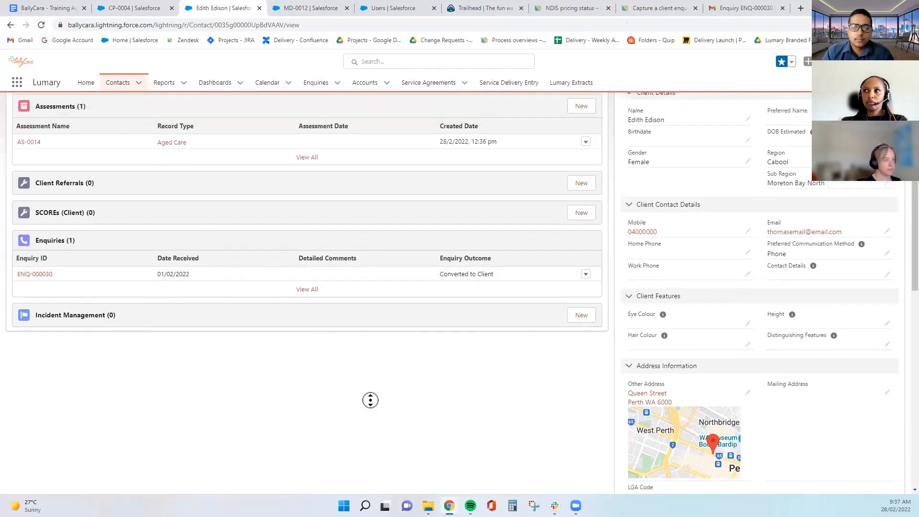
{"action": "middle_click", "coordinate": [370, 400]}
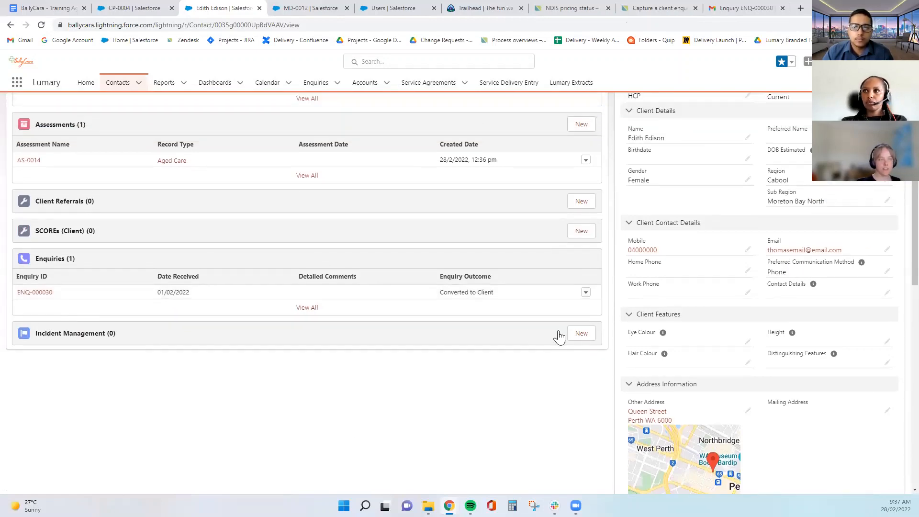
{"action": "left_click", "coordinate": [576, 232]}
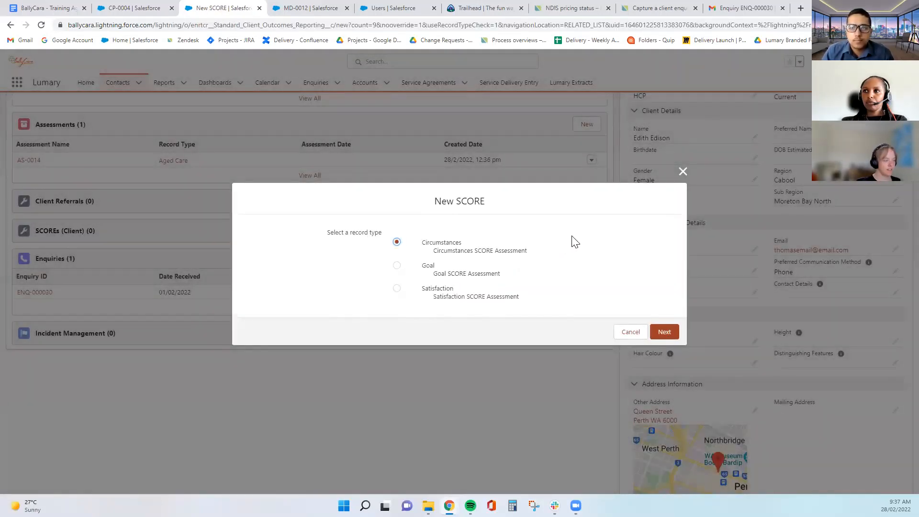
{"action": "left_click", "coordinate": [683, 172]}
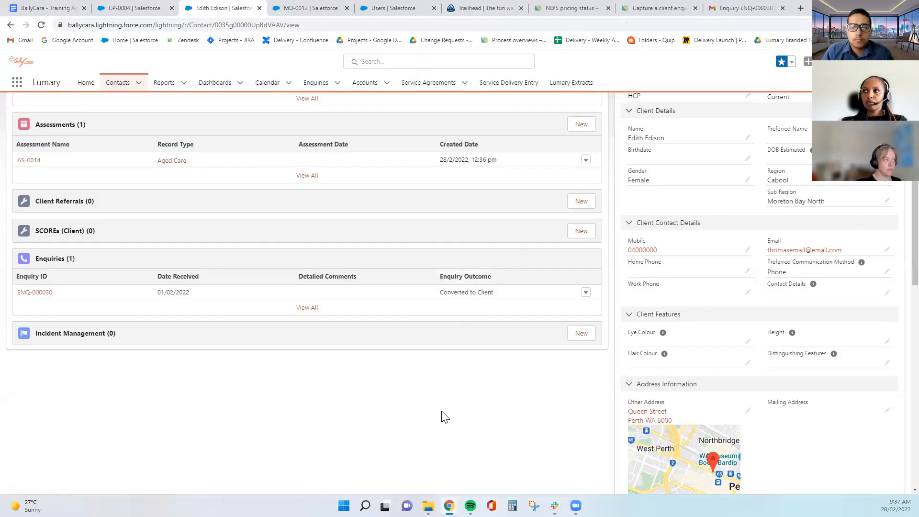
{"action": "scroll", "coordinate": [443, 416], "scroll_direction": "up", "scroll_amount": 3}
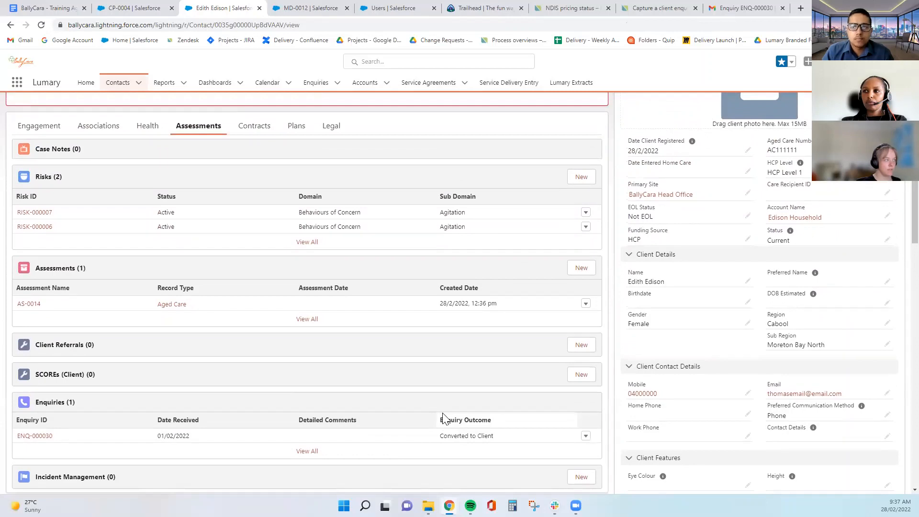
{"action": "scroll", "coordinate": [443, 418], "scroll_direction": "down", "scroll_amount": 2}
{"action": "scroll", "coordinate": [441, 419], "scroll_direction": "down", "scroll_amount": 2}
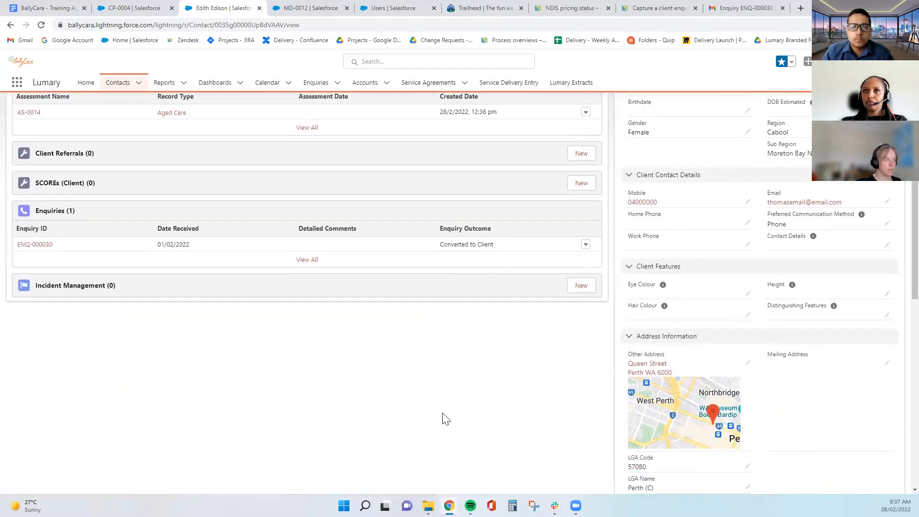
{"action": "scroll", "coordinate": [442, 419], "scroll_direction": "up", "scroll_amount": 1}
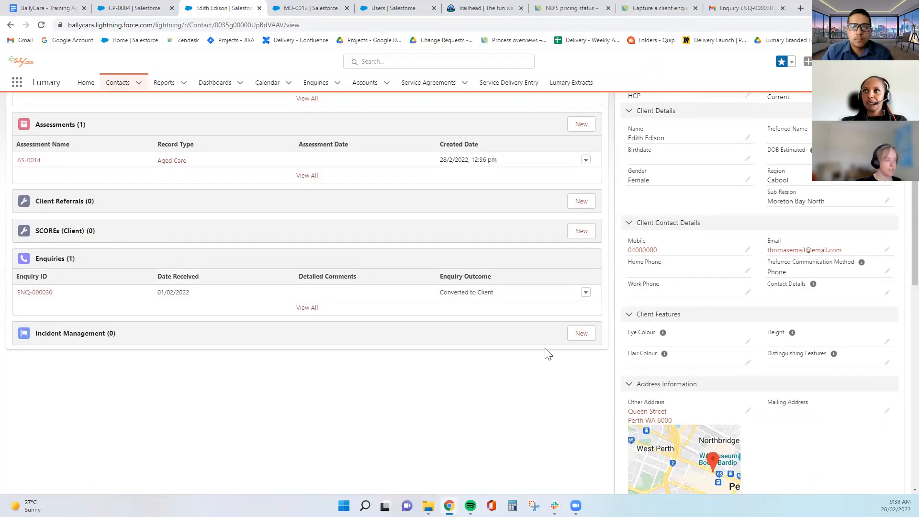
{"action": "left_click", "coordinate": [581, 231]}
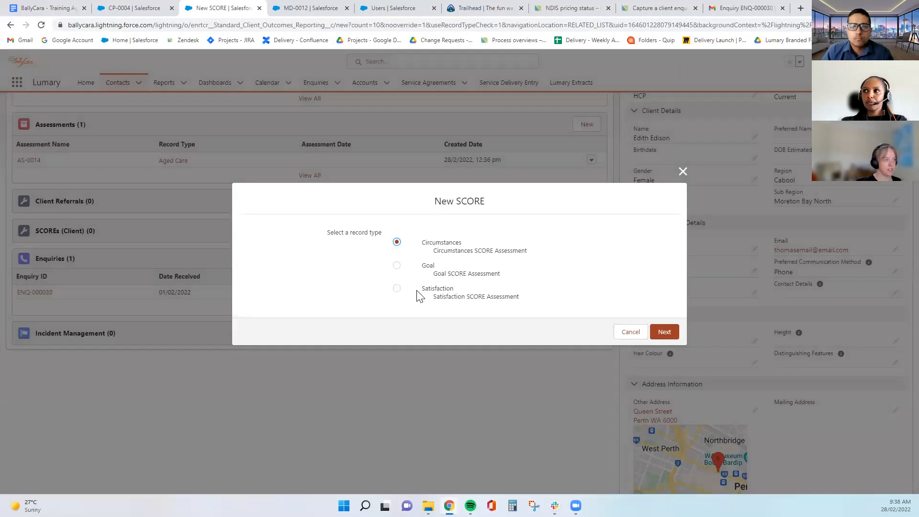
{"action": "left_click", "coordinate": [686, 172]}
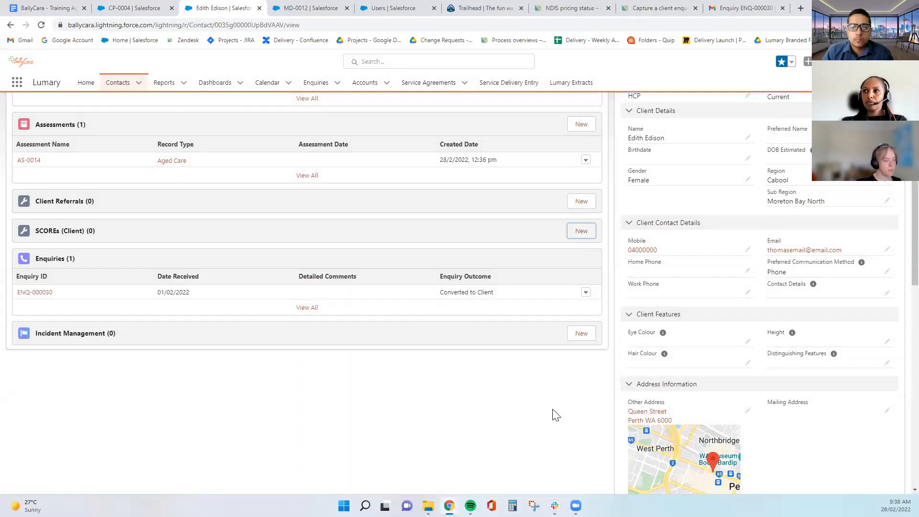
{"action": "left_click", "coordinate": [430, 395]}
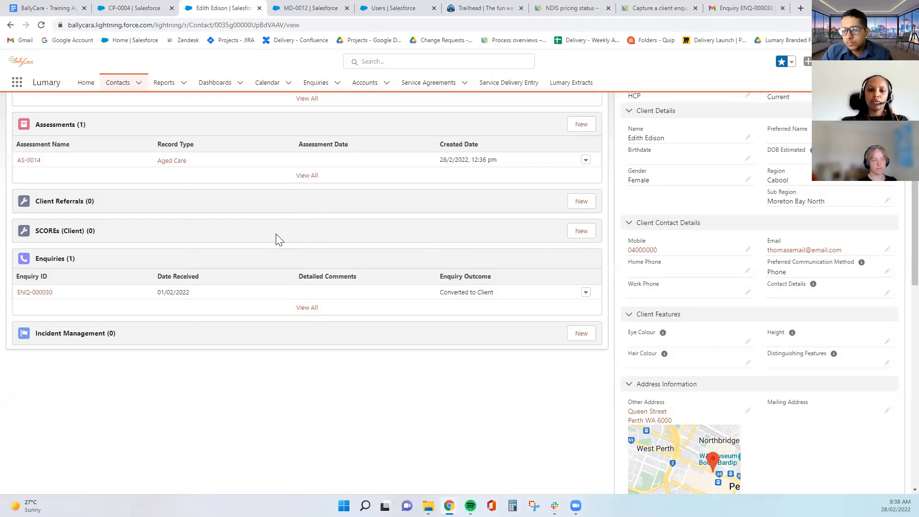
{"action": "scroll", "coordinate": [279, 239], "scroll_direction": "up", "scroll_amount": 5}
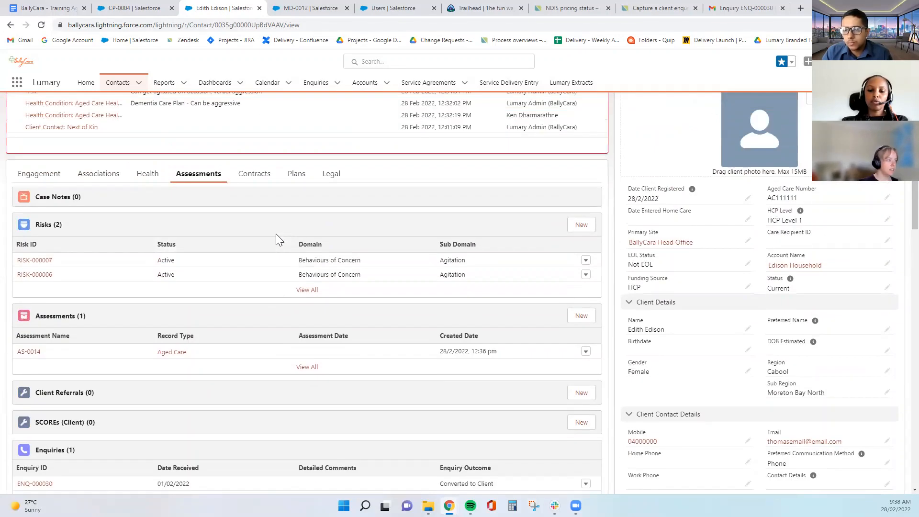
{"action": "left_click", "coordinate": [294, 174]}
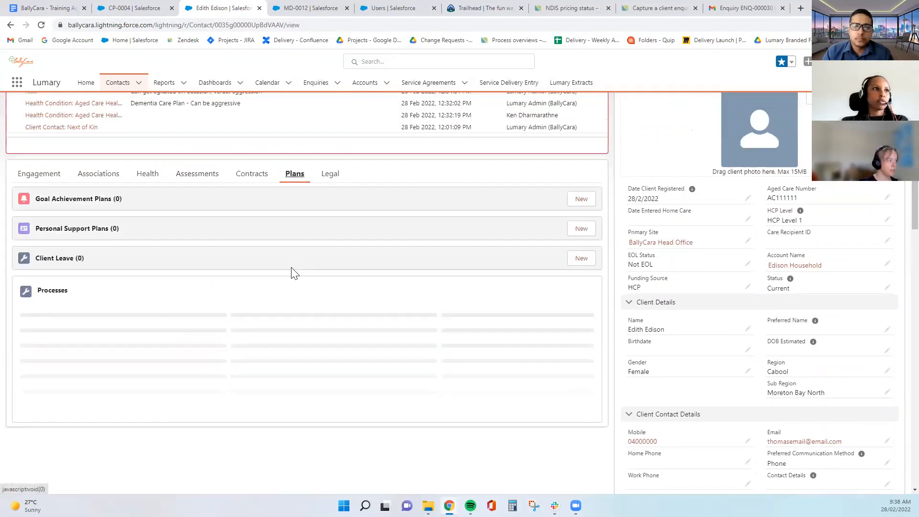
{"action": "left_click", "coordinate": [581, 288]}
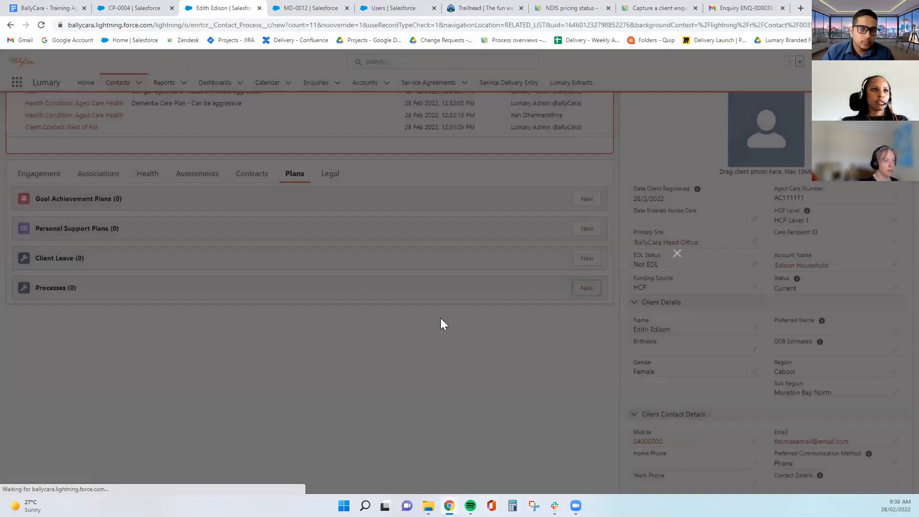
{"action": "left_click", "coordinate": [397, 288]}
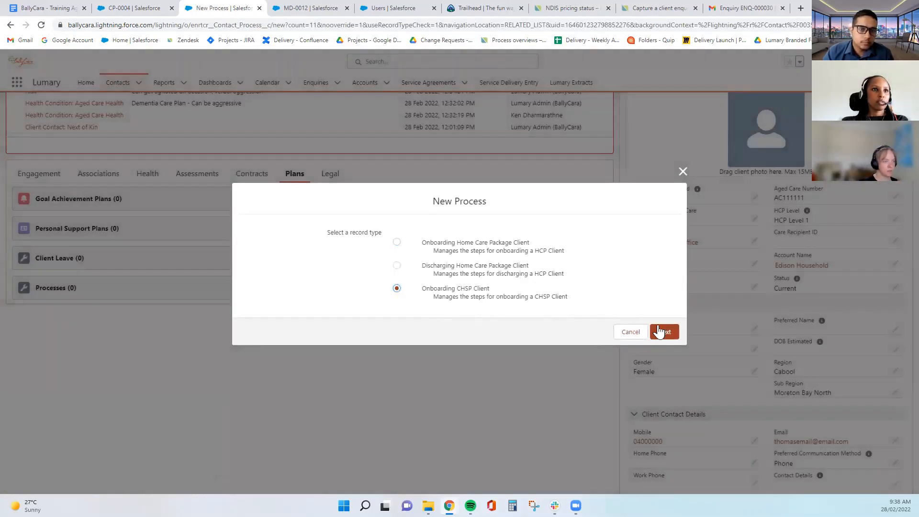
{"action": "left_click", "coordinate": [663, 331]}
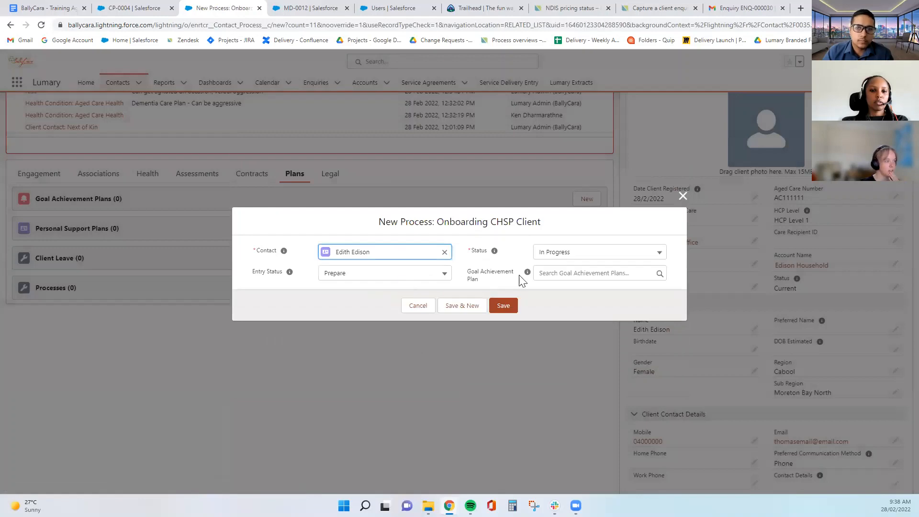
{"action": "left_click", "coordinate": [502, 306]}
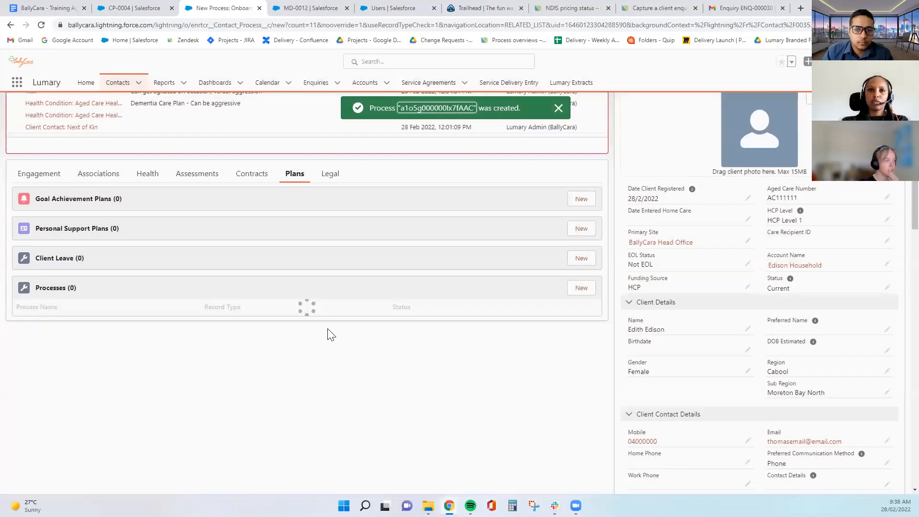
{"action": "left_click", "coordinate": [420, 109]}
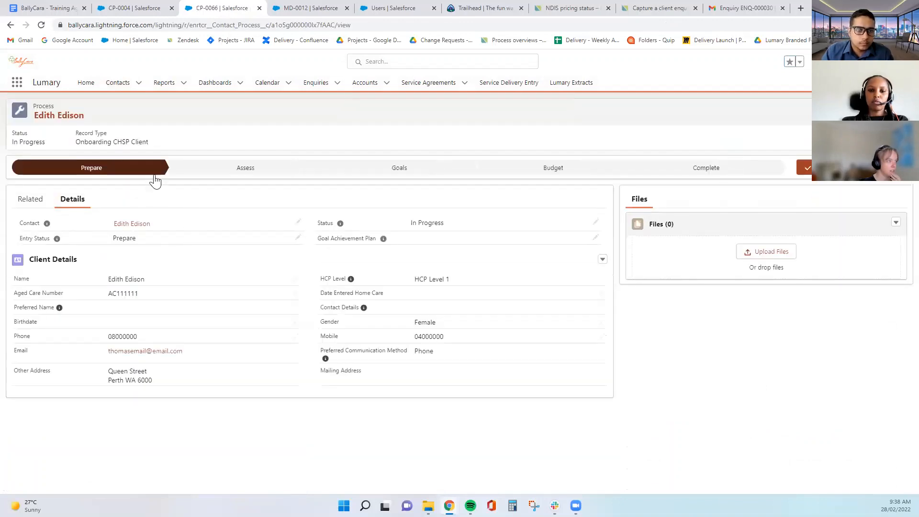
Advance the process through Assess to the Goals stage
{"action": "left_click", "coordinate": [233, 176]}
{"action": "left_click", "coordinate": [840, 172]}
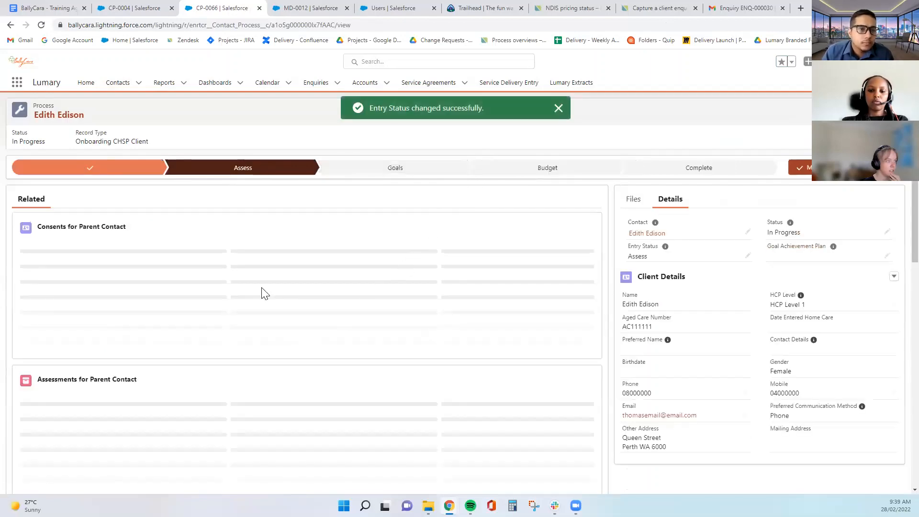
{"action": "scroll", "coordinate": [265, 293], "scroll_direction": "down", "scroll_amount": 4}
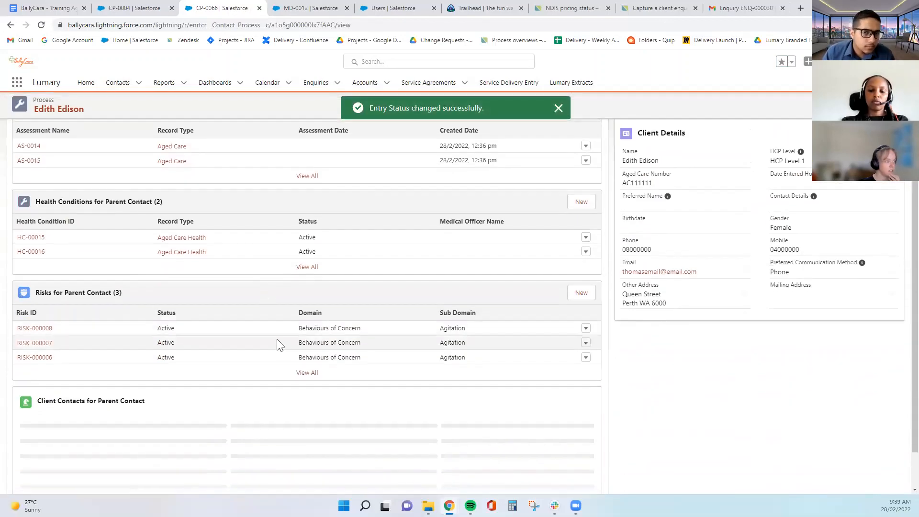
{"action": "scroll", "coordinate": [281, 351], "scroll_direction": "up", "scroll_amount": 4}
{"action": "left_click", "coordinate": [365, 164]}
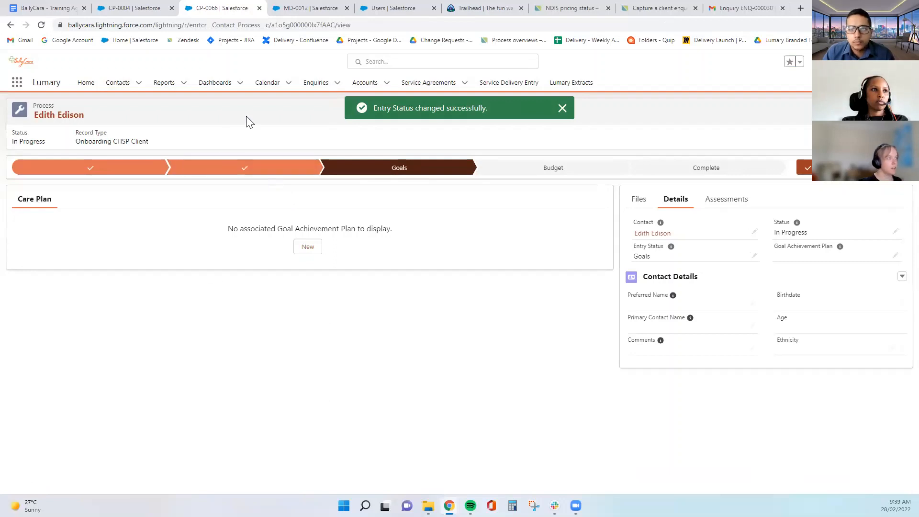
{"action": "left_click", "coordinate": [150, 9]}
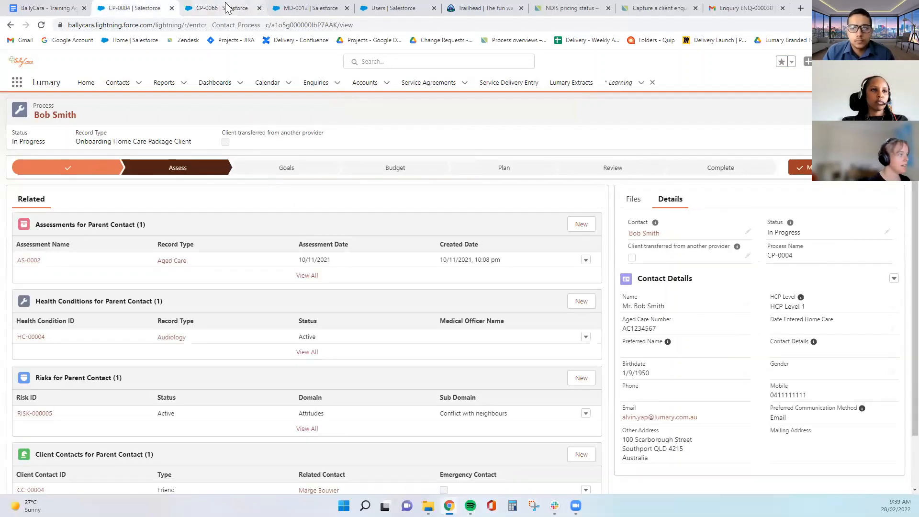
{"action": "left_click", "coordinate": [229, 8]}
{"action": "left_click", "coordinate": [259, 8]}
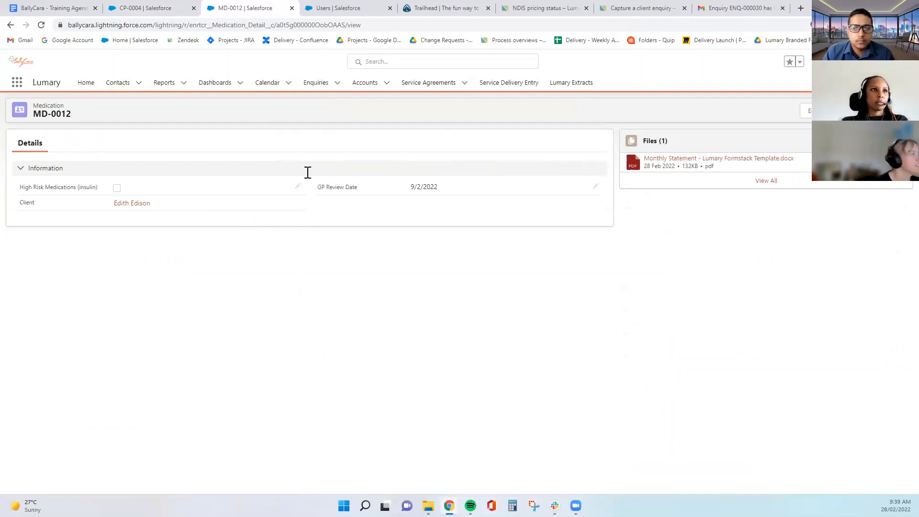
{"action": "left_click", "coordinate": [126, 202]}
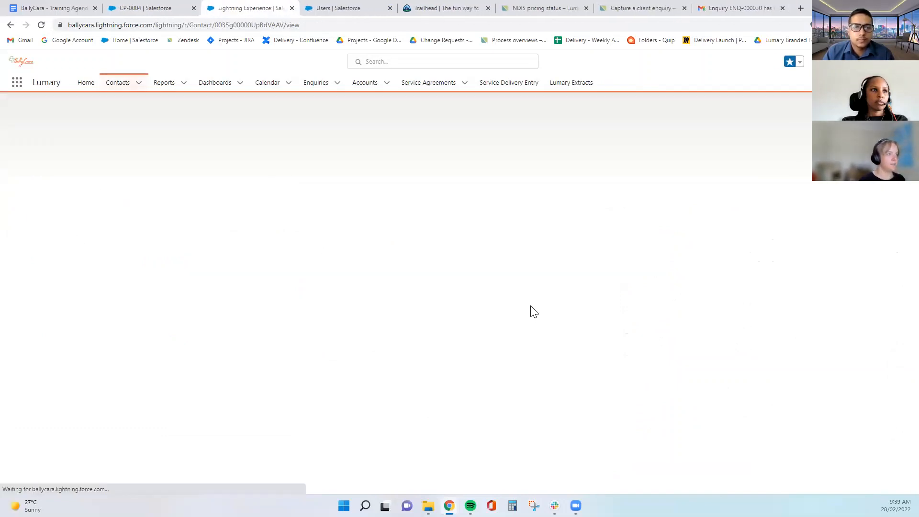
{"action": "left_click", "coordinate": [196, 317]}
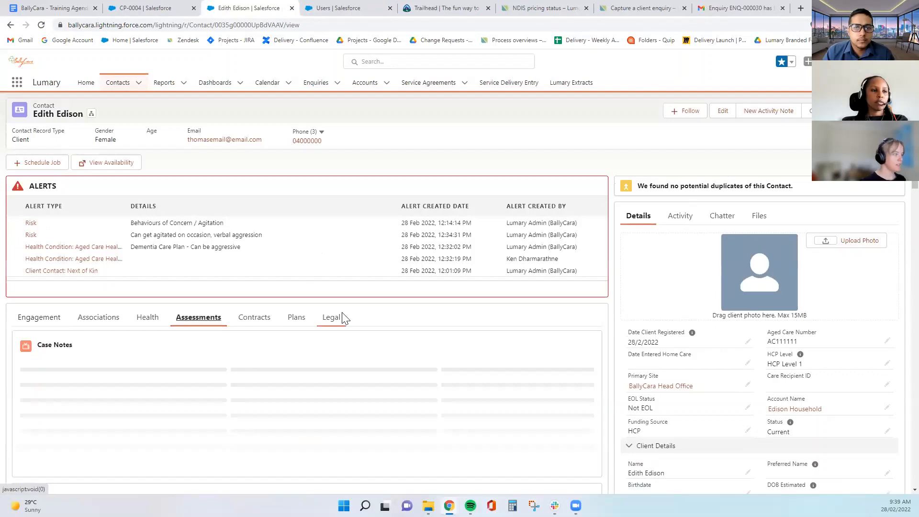
Start a new Incident Management record with Behavioural record type highlighted
{"action": "scroll", "coordinate": [449, 330], "scroll_direction": "down", "scroll_amount": 4}
{"action": "scroll", "coordinate": [450, 330], "scroll_direction": "down", "scroll_amount": 4}
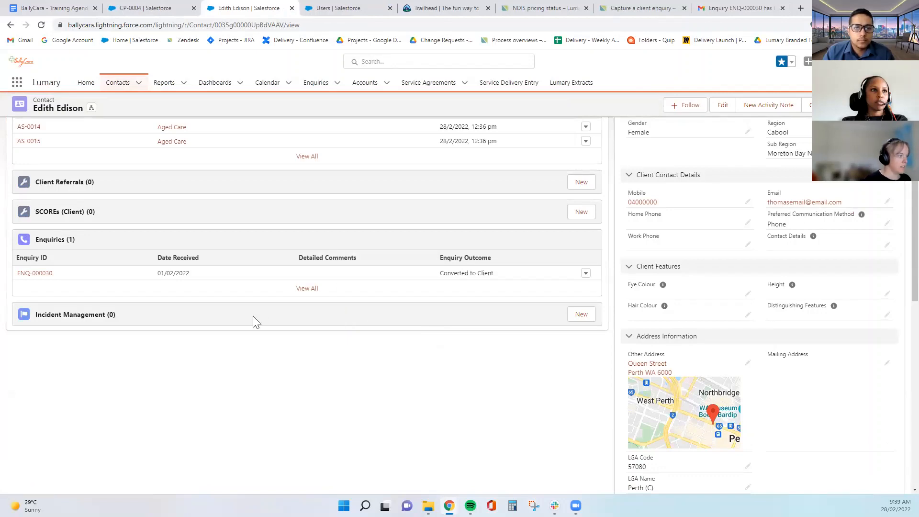
{"action": "left_click", "coordinate": [581, 314]}
{"action": "key", "text": "Down"}
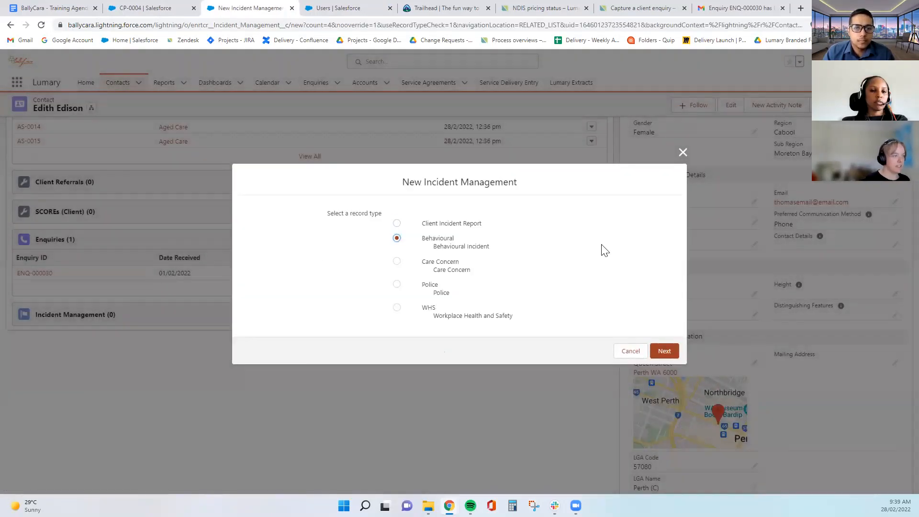
Choose Client Incident Report and assign the incident's CSC to the admin user
{"action": "left_click", "coordinate": [439, 226]}
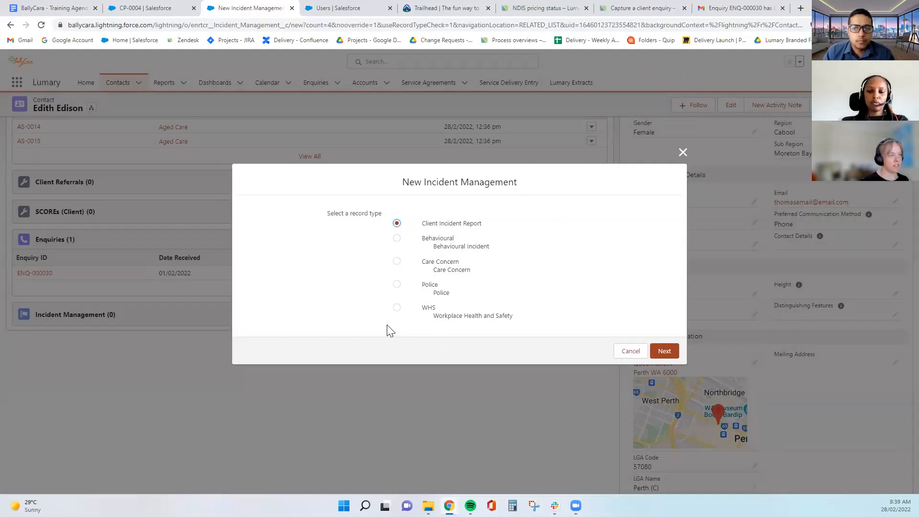
{"action": "left_click", "coordinate": [666, 352]}
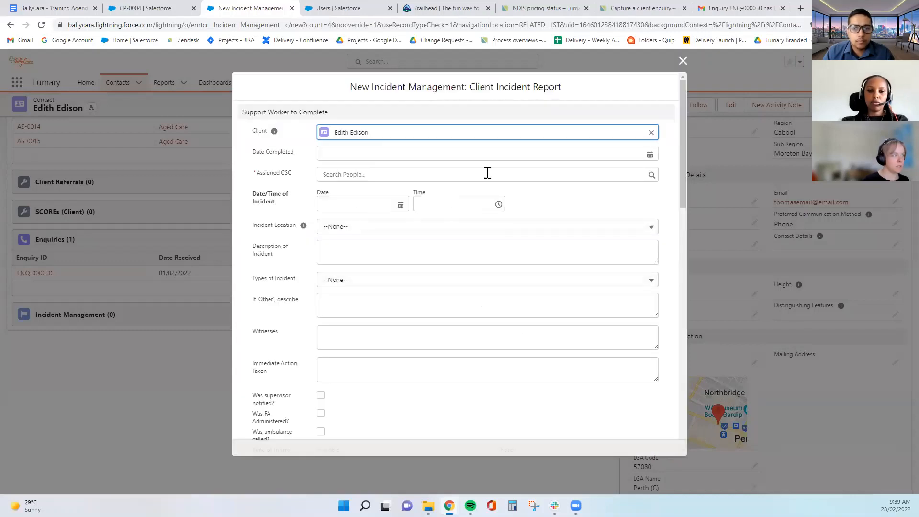
{"action": "left_click", "coordinate": [479, 174]}
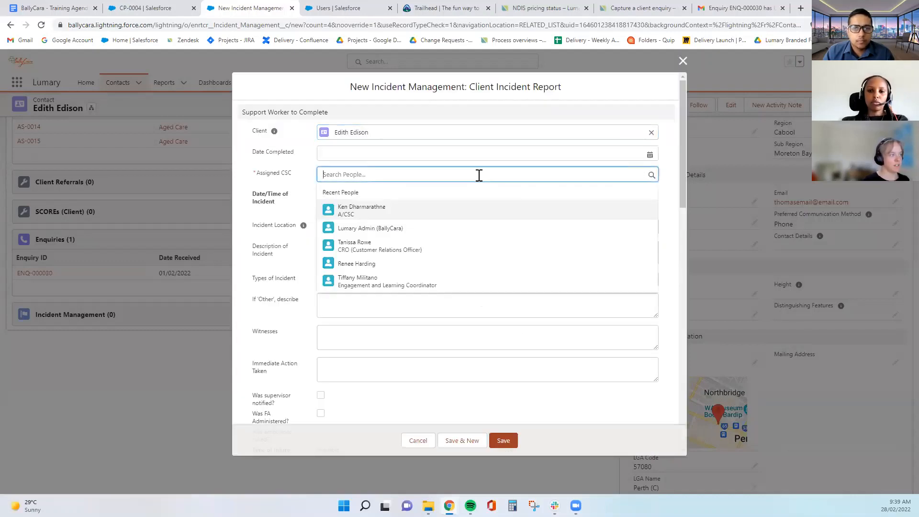
{"action": "left_click", "coordinate": [419, 228]}
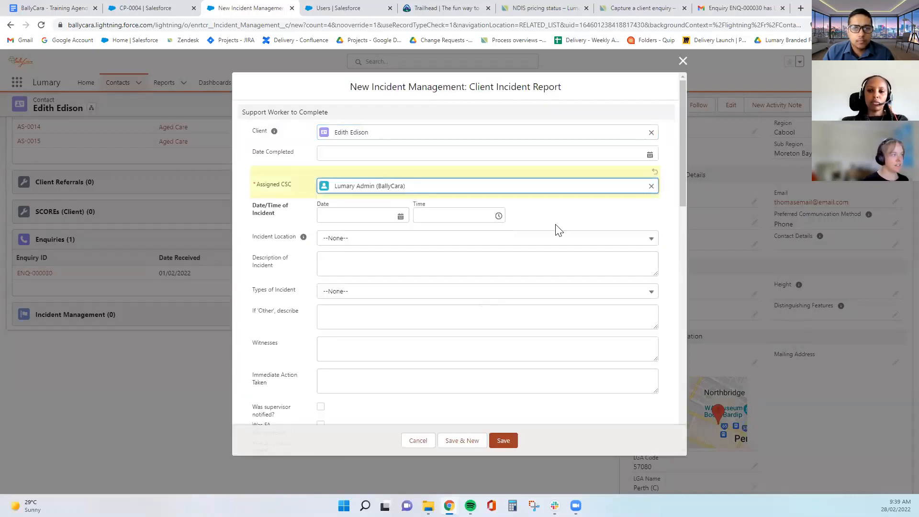
Set Incident Location to Home and describe 'Client got aggressive to support work'
{"action": "left_click", "coordinate": [395, 239]}
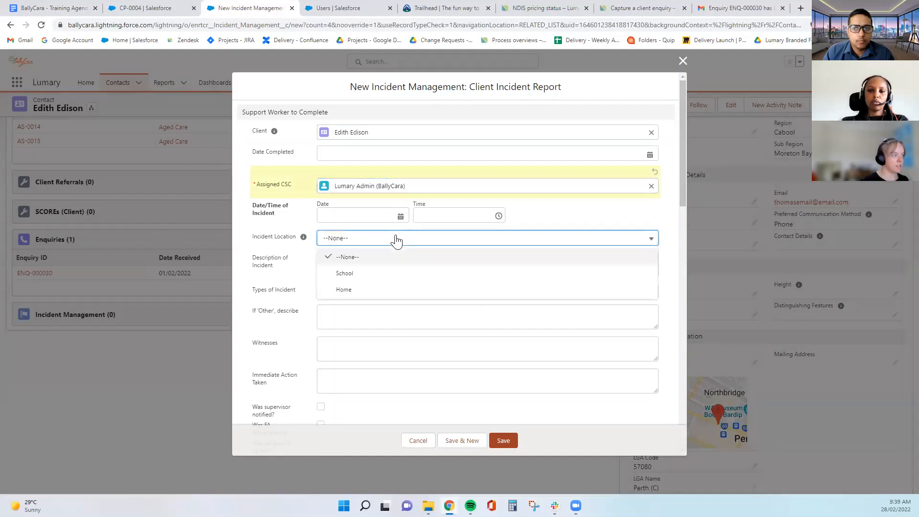
{"action": "left_click", "coordinate": [393, 284]}
{"action": "left_click", "coordinate": [373, 274]}
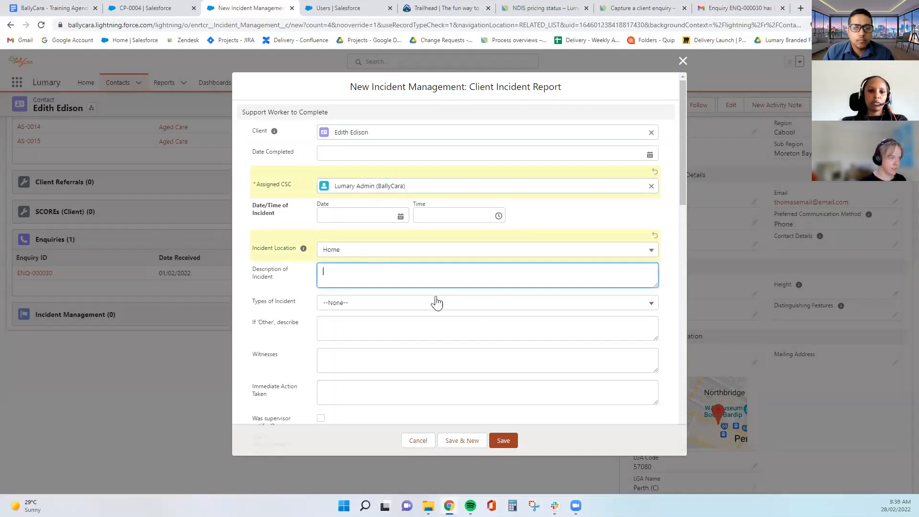
{"action": "type", "text": "Client "}
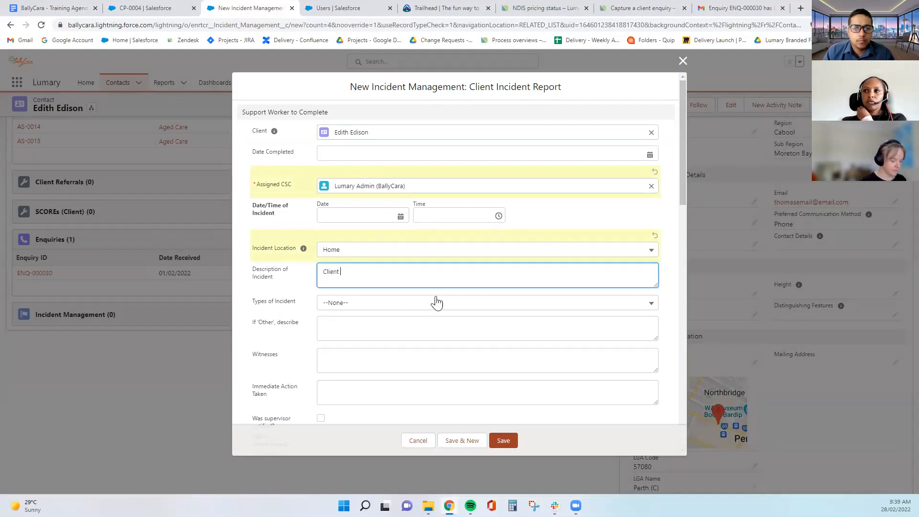
{"action": "type", "text": "got aggressi"}
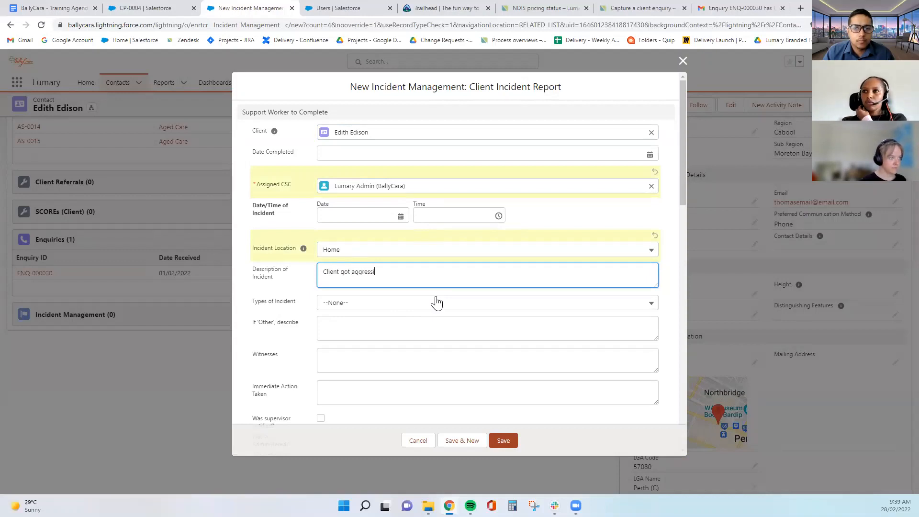
{"action": "type", "text": "ve to support worker"}
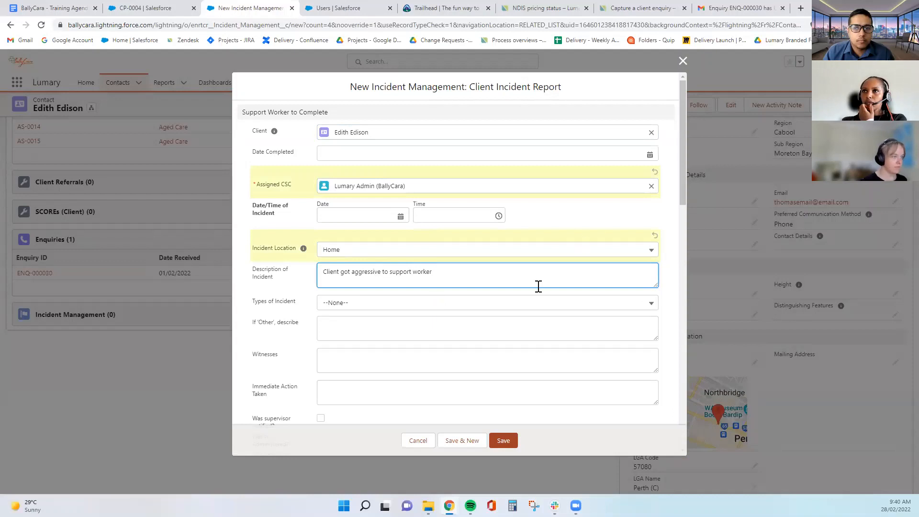
{"action": "left_click", "coordinate": [527, 309]}
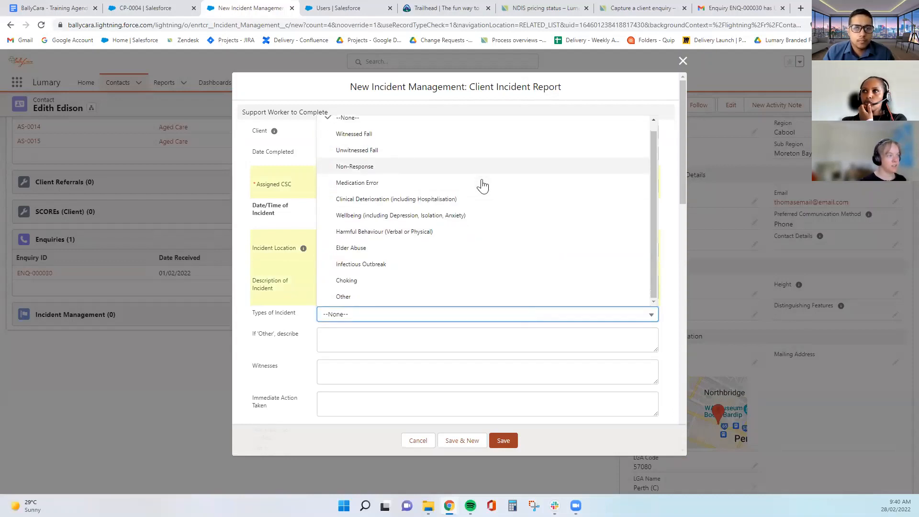
{"action": "scroll", "coordinate": [443, 287], "scroll_direction": "down", "scroll_amount": 1}
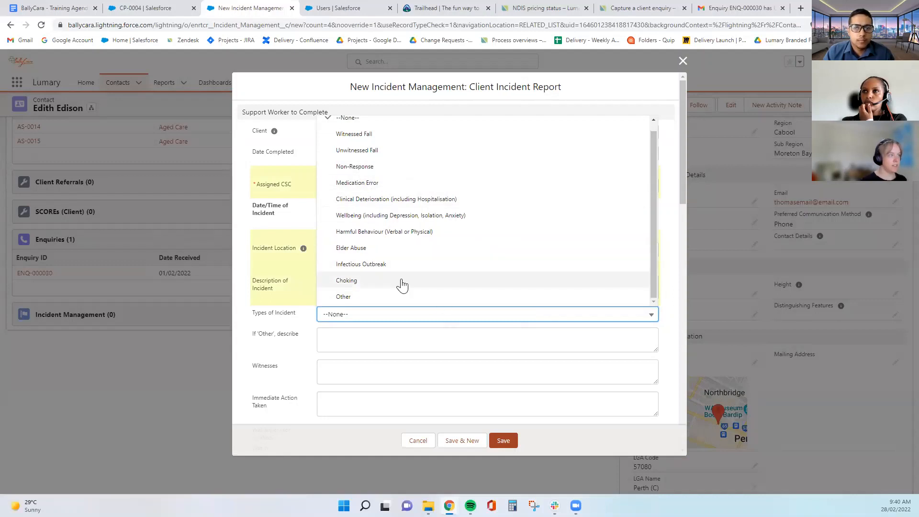
Set the incident type to Harmful Behaviour (Verbal or Physical) and tick supervisor notified and first aid administered
{"action": "left_click", "coordinate": [372, 232]}
{"action": "left_click", "coordinate": [403, 358]}
{"action": "scroll", "coordinate": [449, 357], "scroll_direction": "down", "scroll_amount": 2}
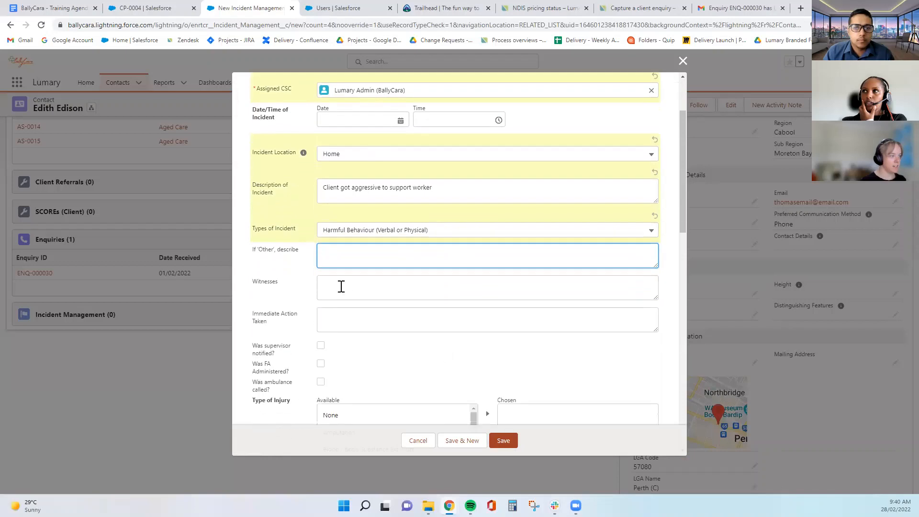
{"action": "left_click", "coordinate": [341, 286]}
{"action": "scroll", "coordinate": [457, 312], "scroll_direction": "down", "scroll_amount": 2}
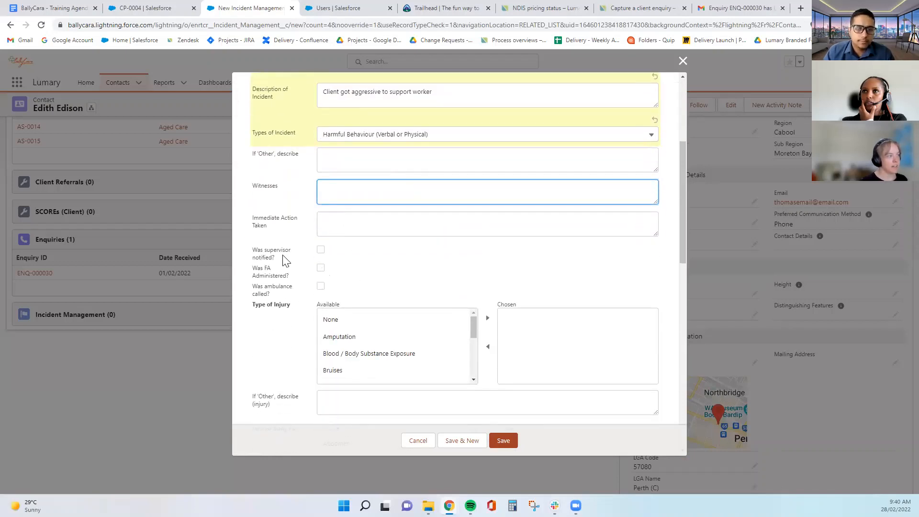
{"action": "left_click", "coordinate": [320, 250]}
{"action": "left_click", "coordinate": [321, 280]}
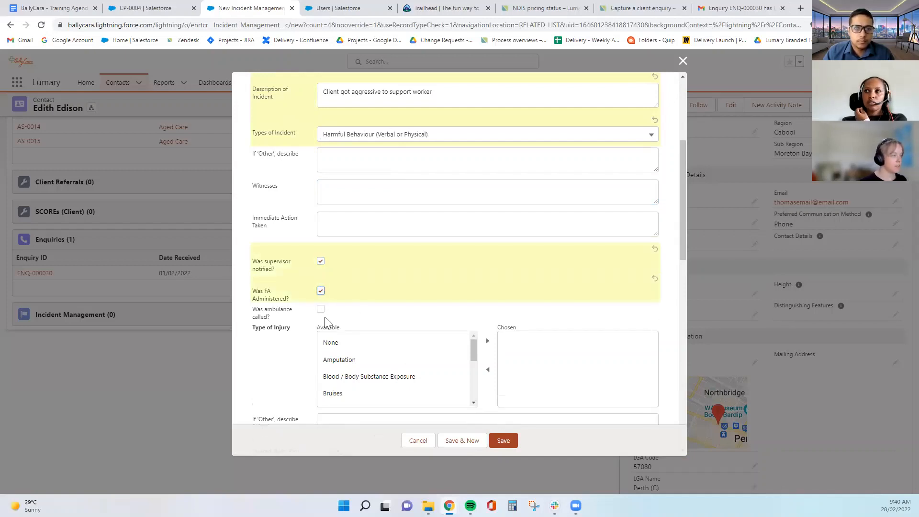
Review the follow-up notes and CSC/RN sections, leave the incident unflagged as critical, and save the report
{"action": "scroll", "coordinate": [335, 377], "scroll_direction": "down", "scroll_amount": 4}
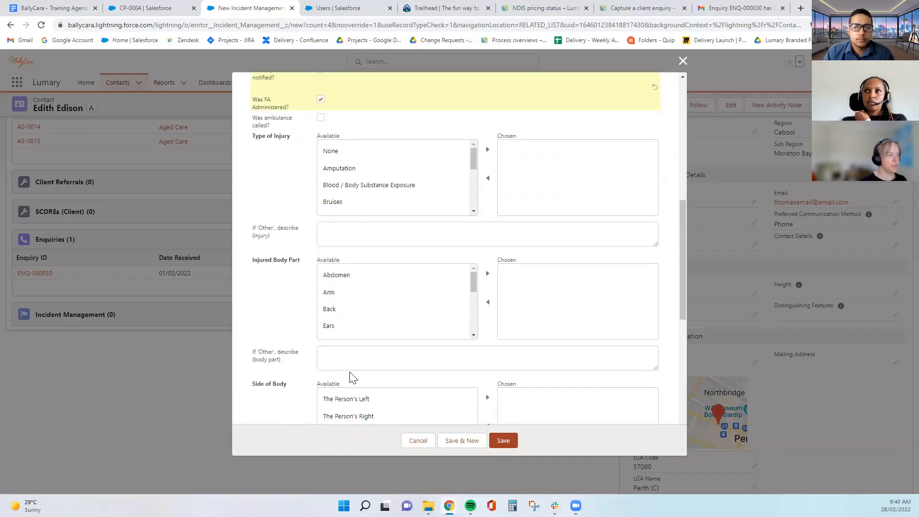
{"action": "scroll", "coordinate": [351, 378], "scroll_direction": "down", "scroll_amount": 7}
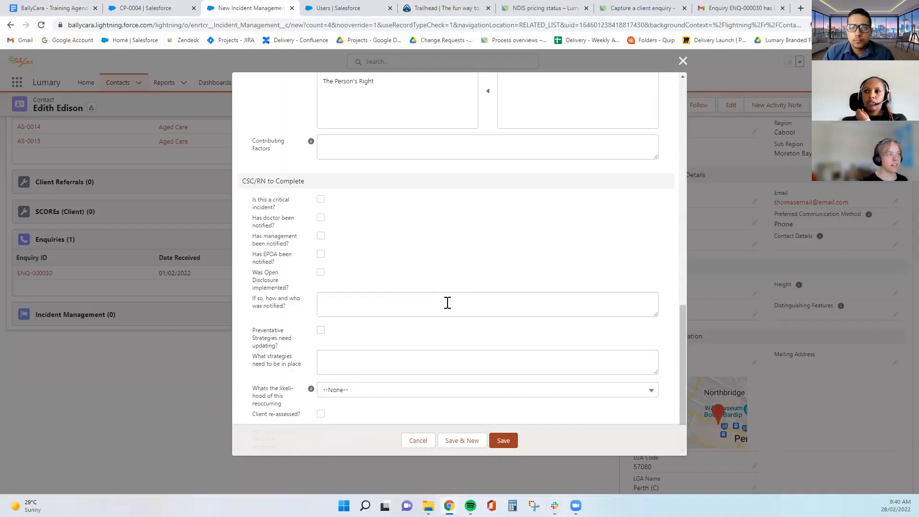
{"action": "scroll", "coordinate": [391, 282], "scroll_direction": "down", "scroll_amount": 2}
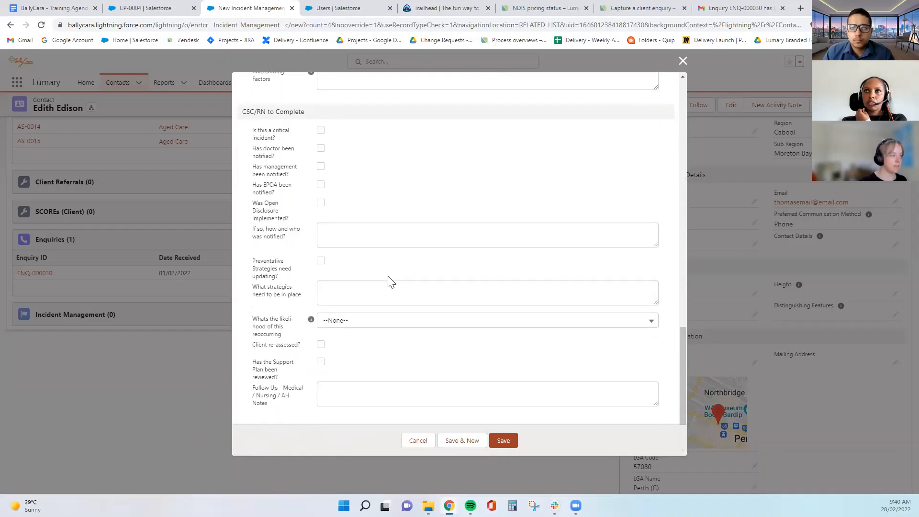
{"action": "left_click", "coordinate": [319, 395]}
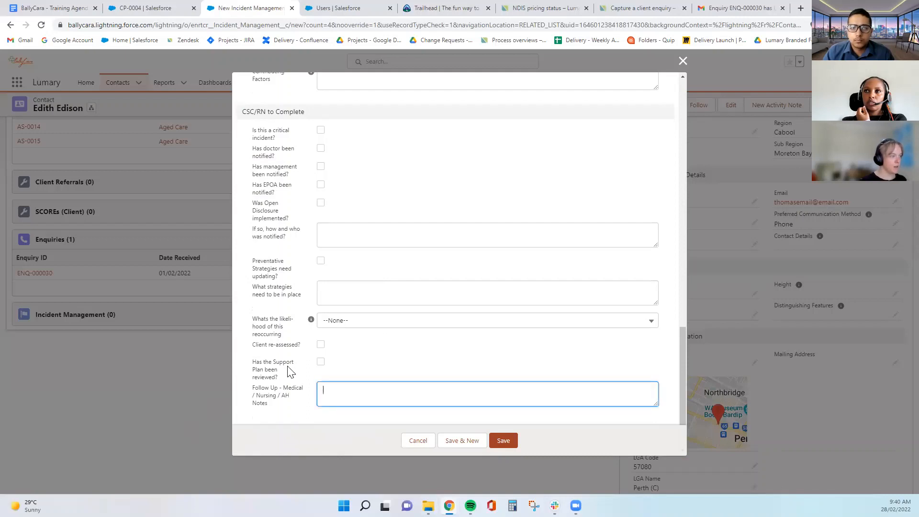
{"action": "scroll", "coordinate": [330, 263], "scroll_direction": "up", "scroll_amount": 2}
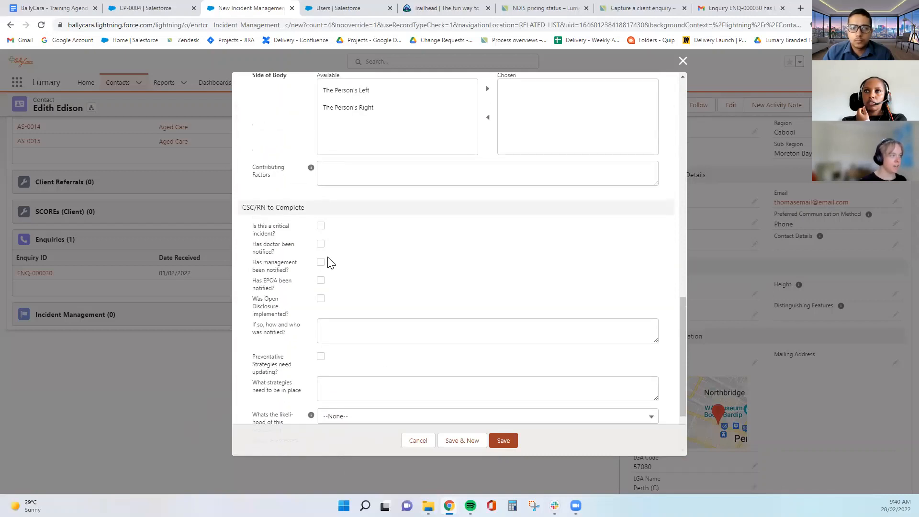
{"action": "left_click", "coordinate": [321, 227]}
{"action": "left_click_drag", "start_coordinate": [243, 208], "coordinate": [299, 205]}
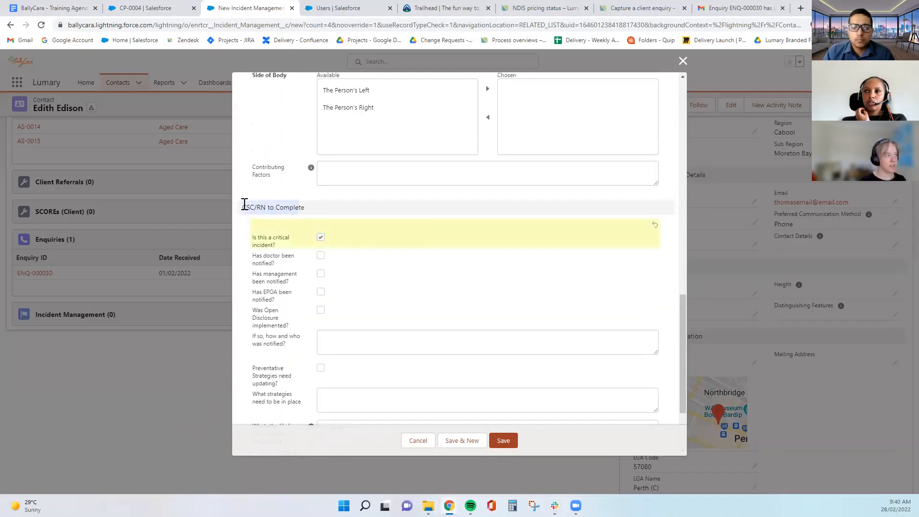
{"action": "left_click", "coordinate": [336, 208]}
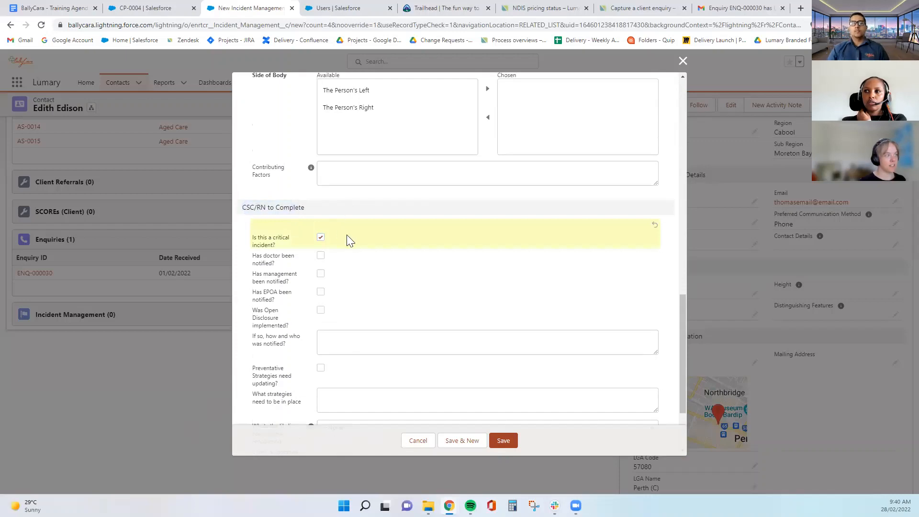
{"action": "left_click", "coordinate": [321, 236]}
{"action": "scroll", "coordinate": [391, 262], "scroll_direction": "up", "scroll_amount": 3}
{"action": "scroll", "coordinate": [391, 262], "scroll_direction": "up", "scroll_amount": 10}
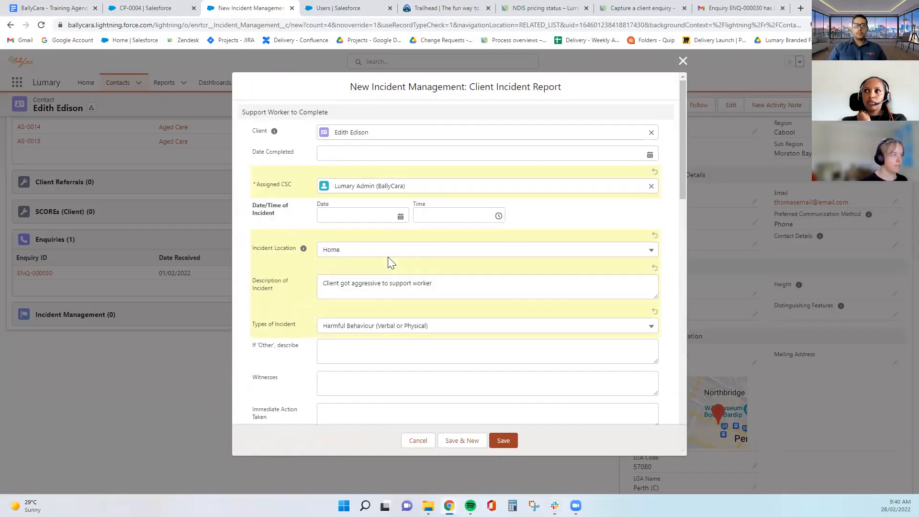
{"action": "scroll", "coordinate": [365, 317], "scroll_direction": "down", "scroll_amount": 12}
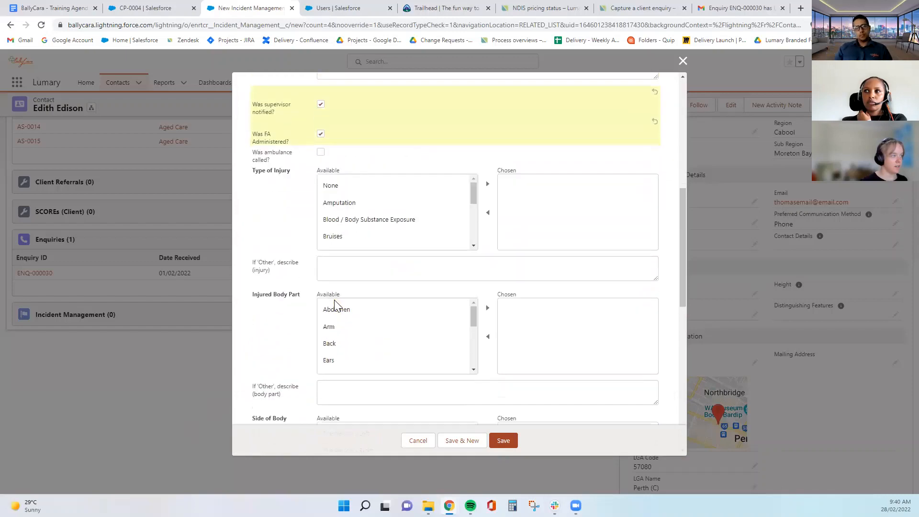
{"action": "left_click", "coordinate": [503, 439]}
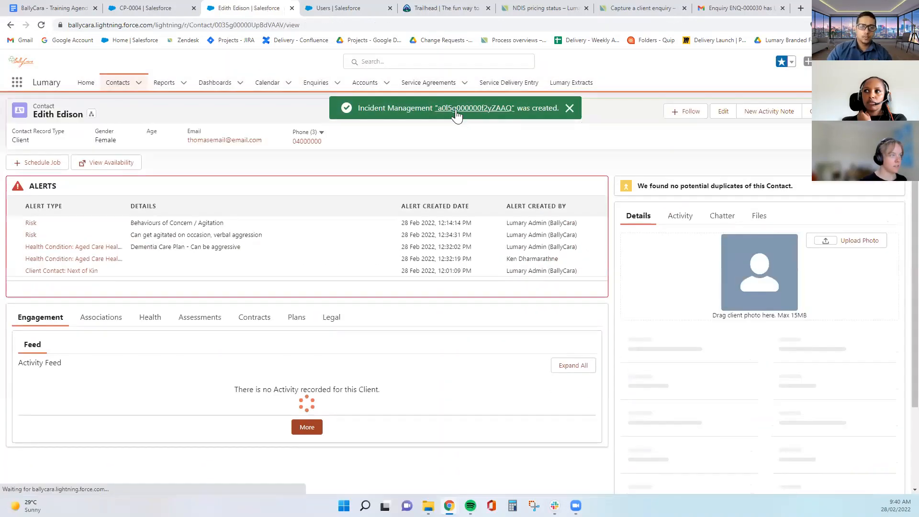
Open incident INC-0000026, check its new incident form notification, and review its Details
{"action": "left_click", "coordinate": [457, 111]}
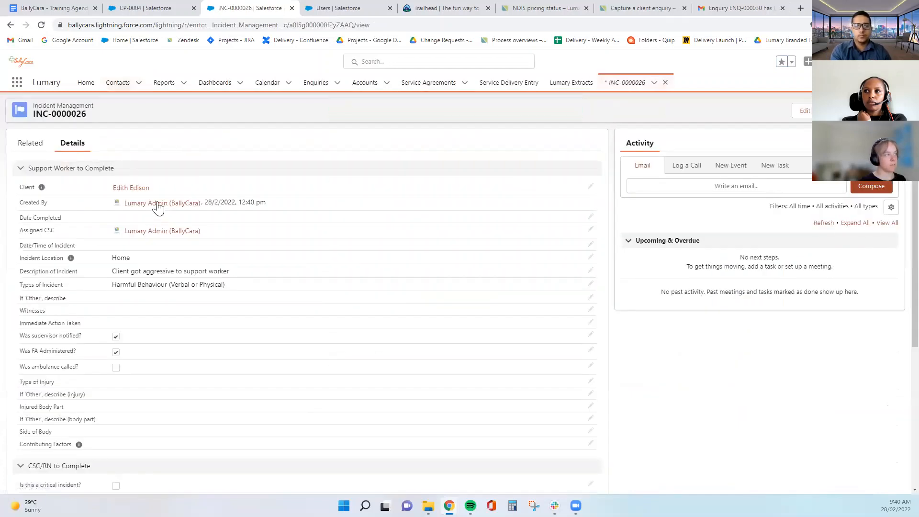
{"action": "left_click", "coordinate": [878, 61]}
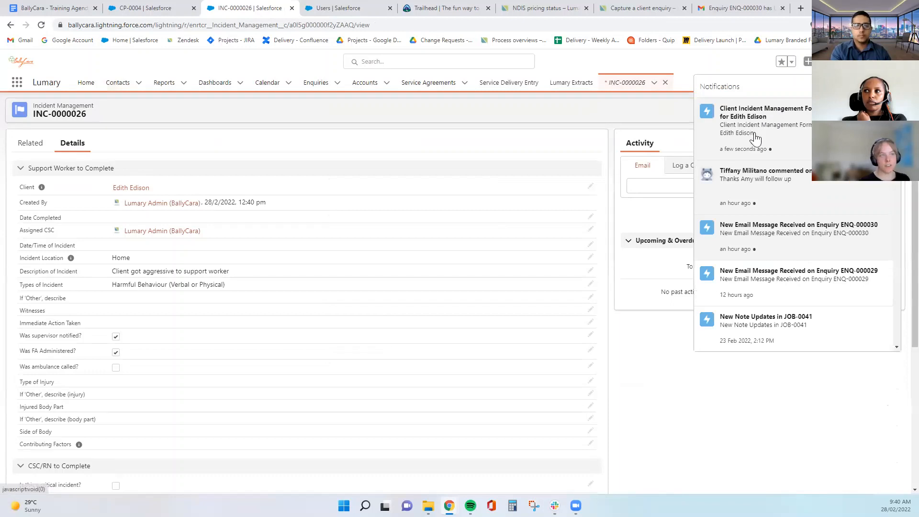
{"action": "left_click", "coordinate": [758, 121]}
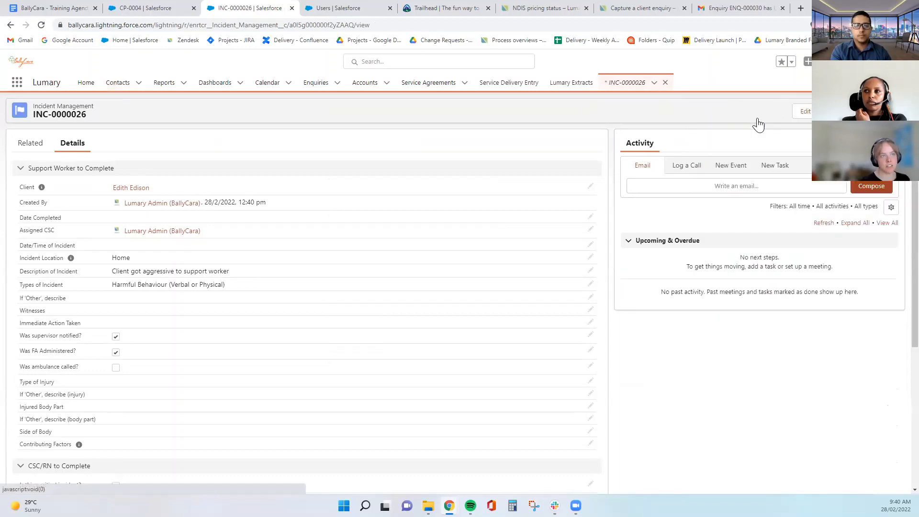
{"action": "scroll", "coordinate": [282, 401], "scroll_direction": "down", "scroll_amount": 4}
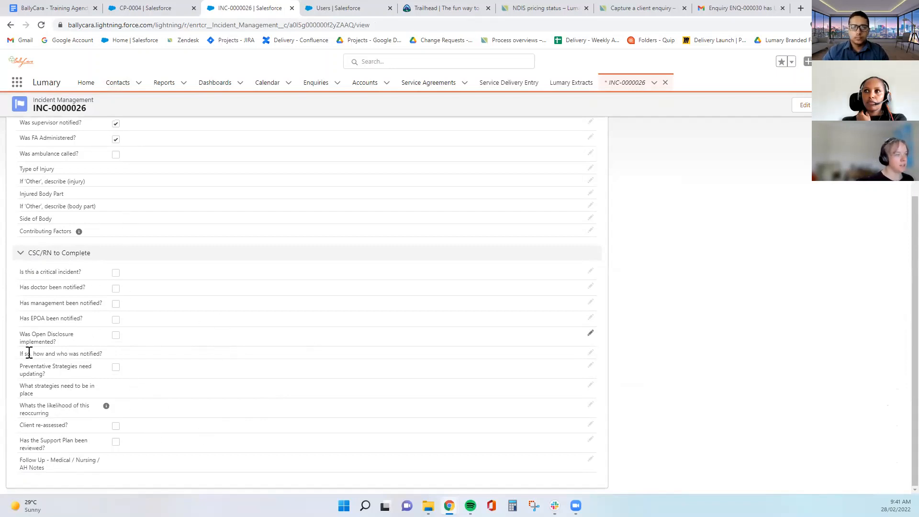
{"action": "scroll", "coordinate": [194, 358], "scroll_direction": "up", "scroll_amount": 5}
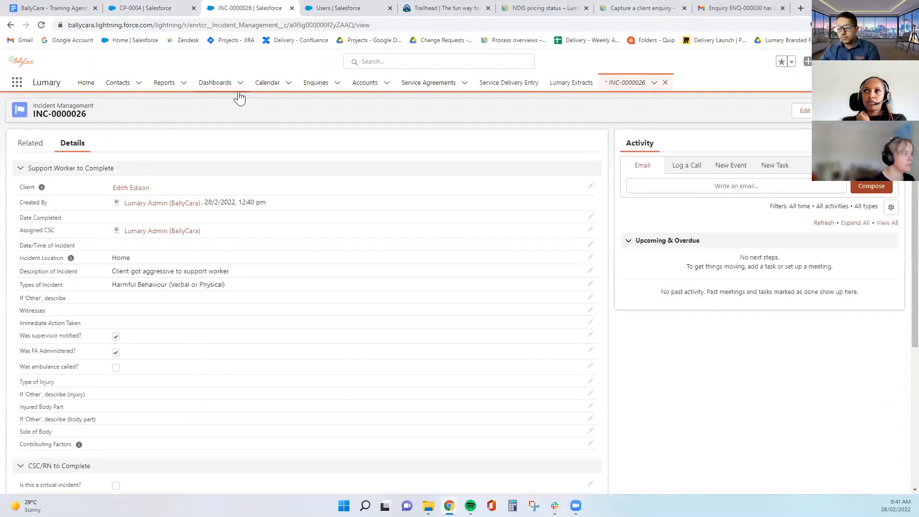
{"action": "left_click", "coordinate": [130, 190]}
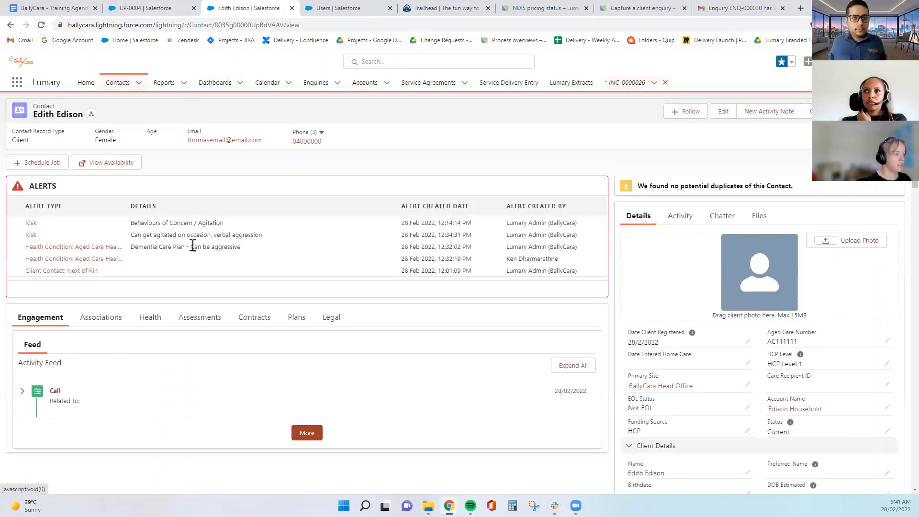
{"action": "scroll", "coordinate": [193, 246], "scroll_direction": "down", "scroll_amount": 2}
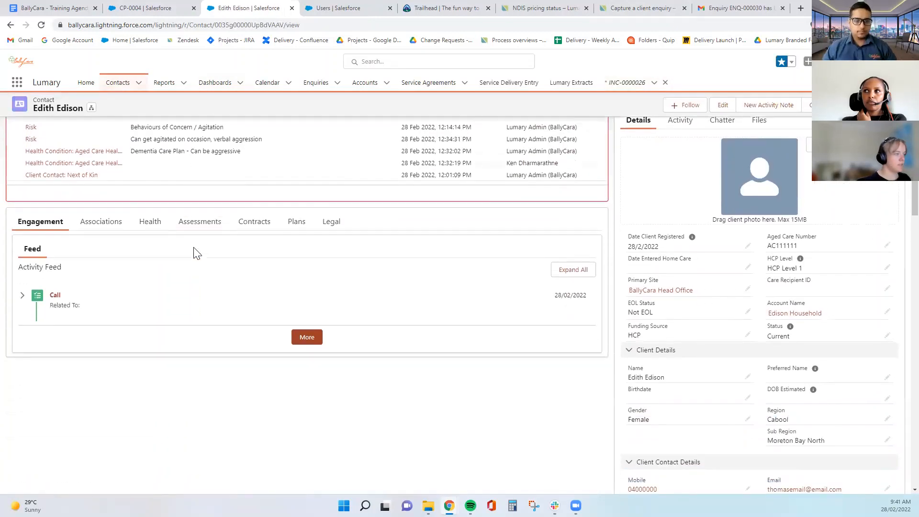
{"action": "left_click", "coordinate": [198, 223]}
{"action": "scroll", "coordinate": [414, 261], "scroll_direction": "down", "scroll_amount": 3}
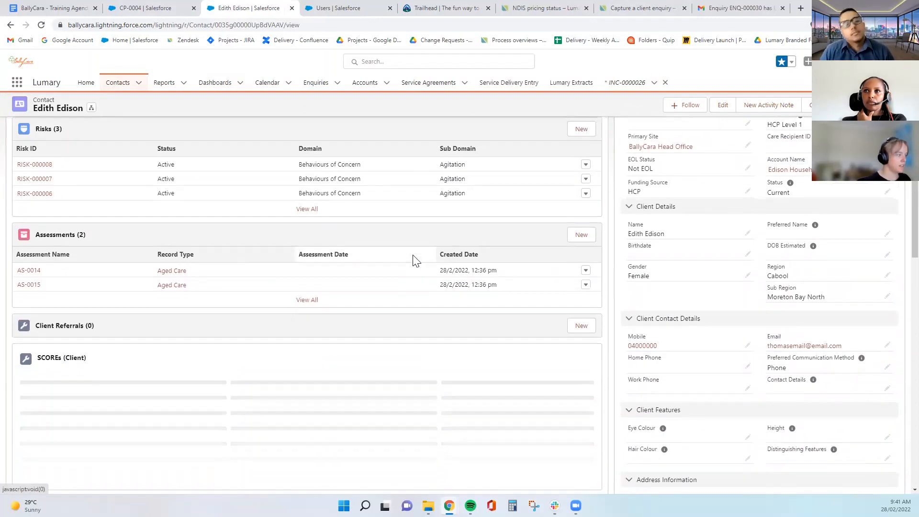
{"action": "scroll", "coordinate": [413, 258], "scroll_direction": "down", "scroll_amount": 4}
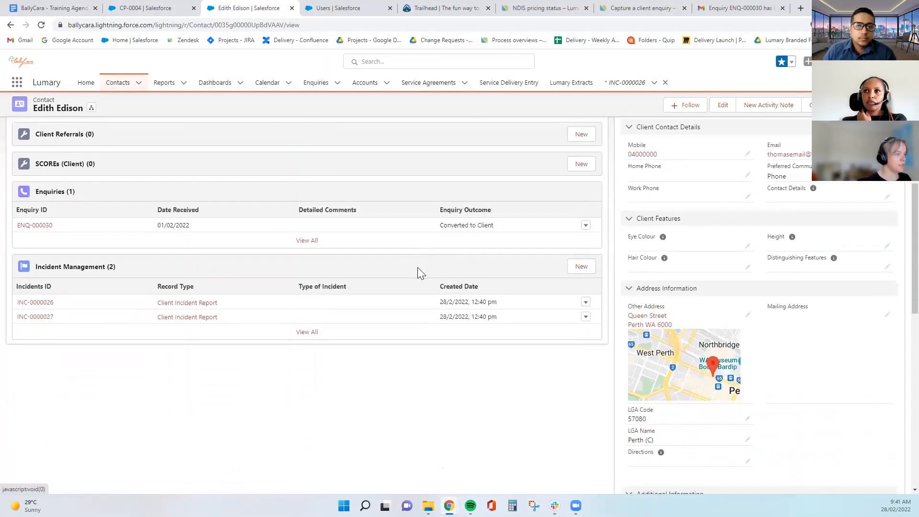
{"action": "scroll", "coordinate": [546, 412], "scroll_direction": "up", "scroll_amount": 2}
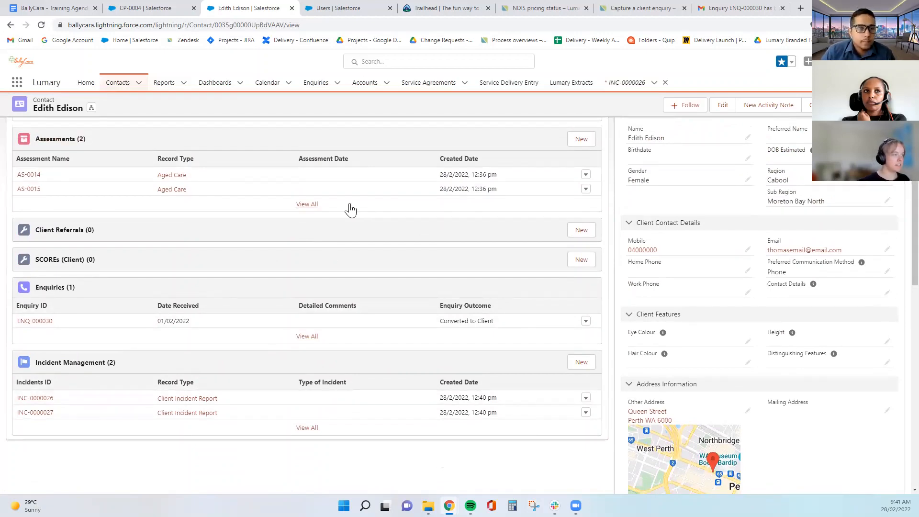
{"action": "scroll", "coordinate": [188, 214], "scroll_direction": "up", "scroll_amount": 2}
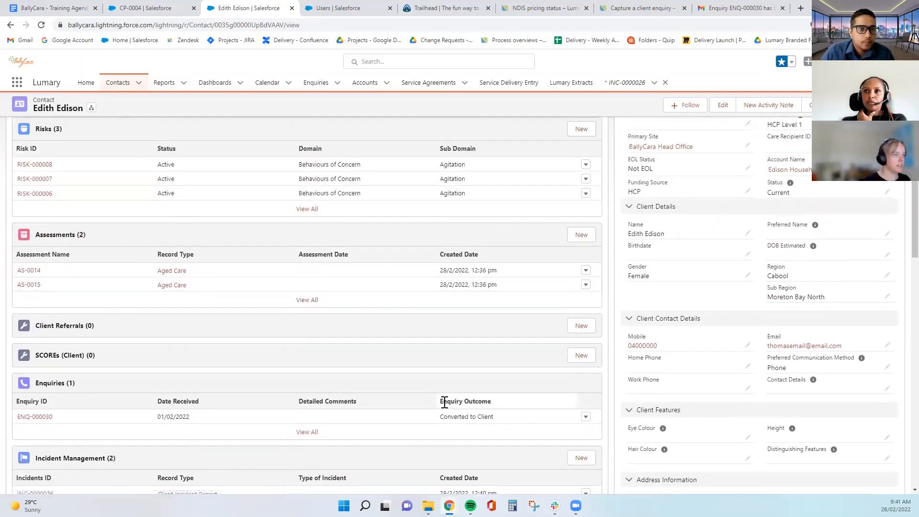
{"action": "scroll", "coordinate": [421, 397], "scroll_direction": "up", "scroll_amount": 2}
{"action": "scroll", "coordinate": [416, 389], "scroll_direction": "up", "scroll_amount": 2}
{"action": "scroll", "coordinate": [417, 390], "scroll_direction": "down", "scroll_amount": 8}
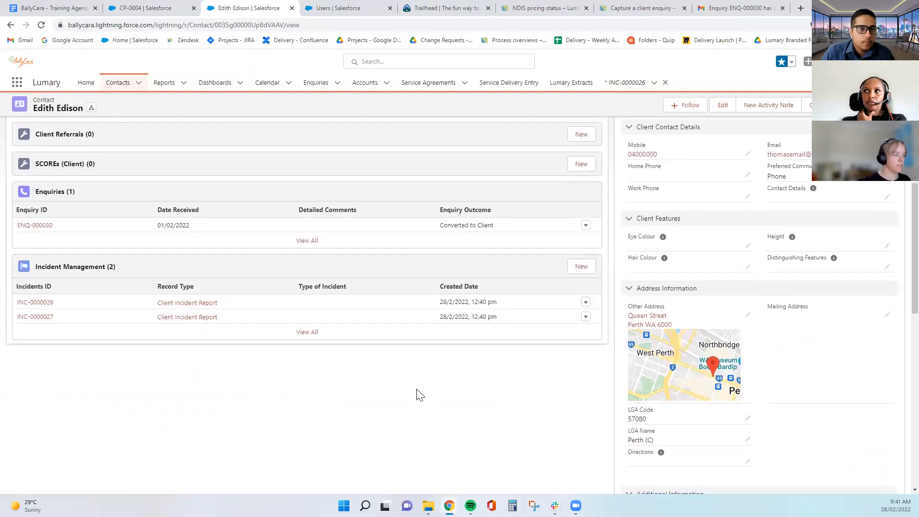
{"action": "scroll", "coordinate": [416, 390], "scroll_direction": "up", "scroll_amount": 6}
{"action": "scroll", "coordinate": [416, 395], "scroll_direction": "up", "scroll_amount": 3}
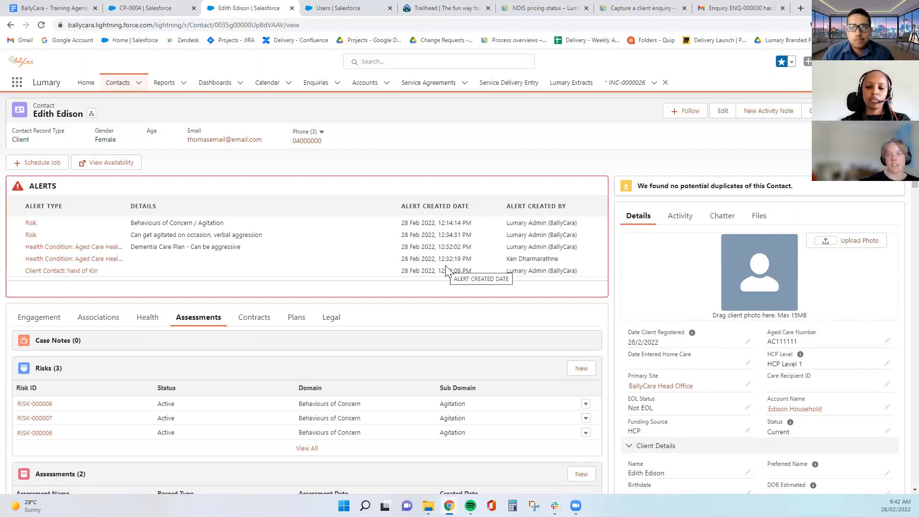
{"action": "scroll", "coordinate": [445, 265], "scroll_direction": "down", "scroll_amount": 5}
{"action": "scroll", "coordinate": [445, 267], "scroll_direction": "down", "scroll_amount": 3}
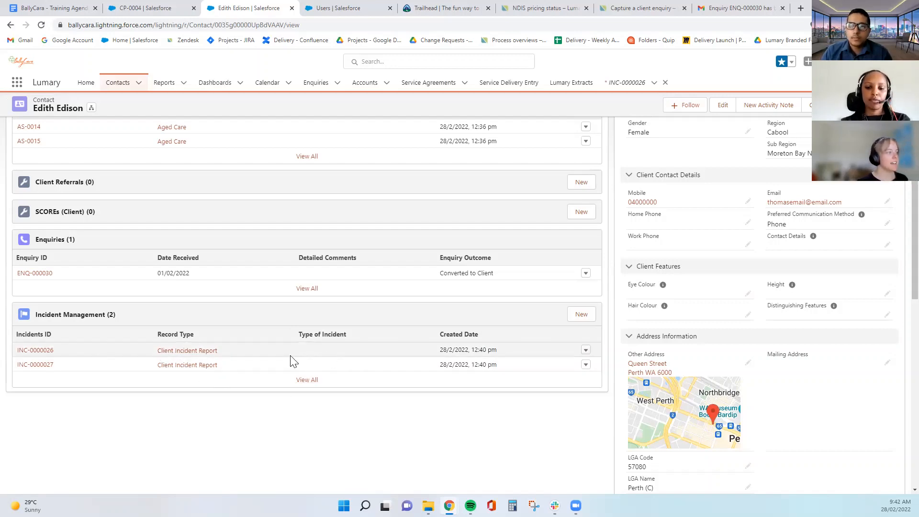
{"action": "scroll", "coordinate": [420, 447], "scroll_direction": "up", "scroll_amount": 8}
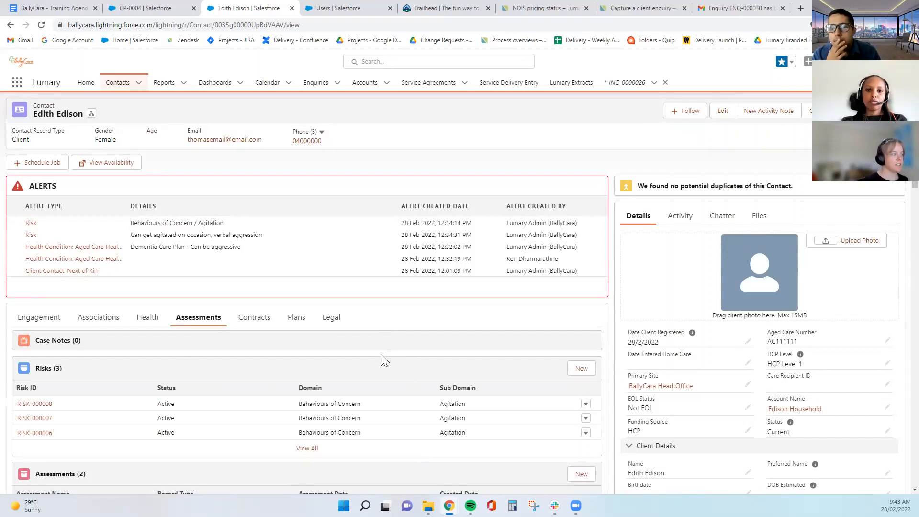
{"action": "scroll", "coordinate": [381, 360], "scroll_direction": "down", "scroll_amount": 8}
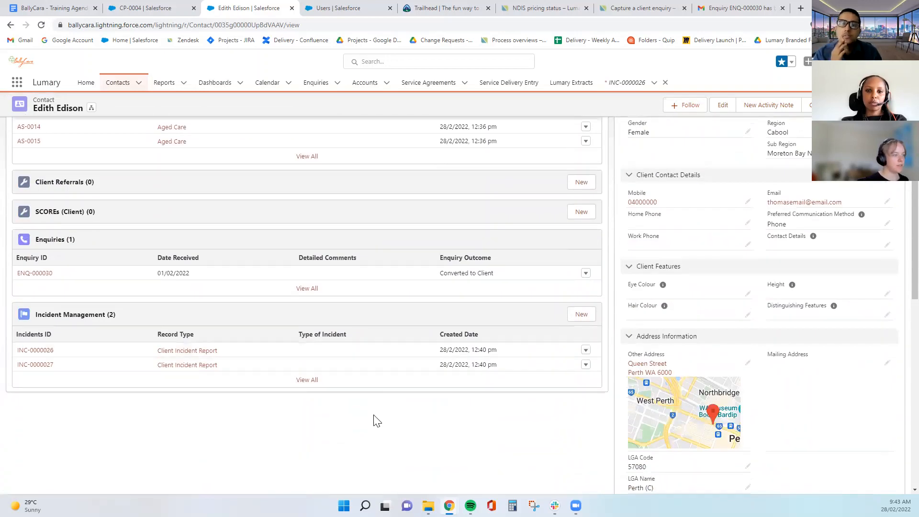
{"action": "scroll", "coordinate": [384, 423], "scroll_direction": "up", "scroll_amount": 5}
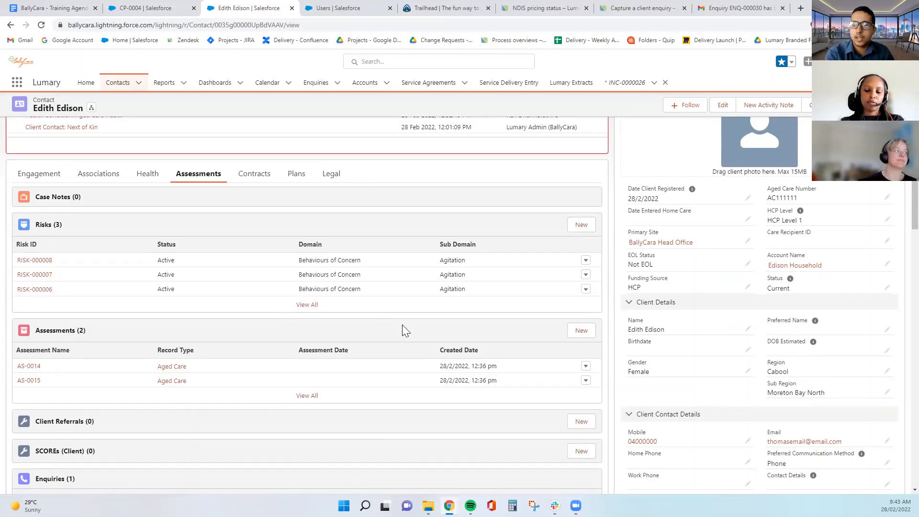
{"action": "scroll", "coordinate": [403, 325], "scroll_direction": "down", "scroll_amount": 5}
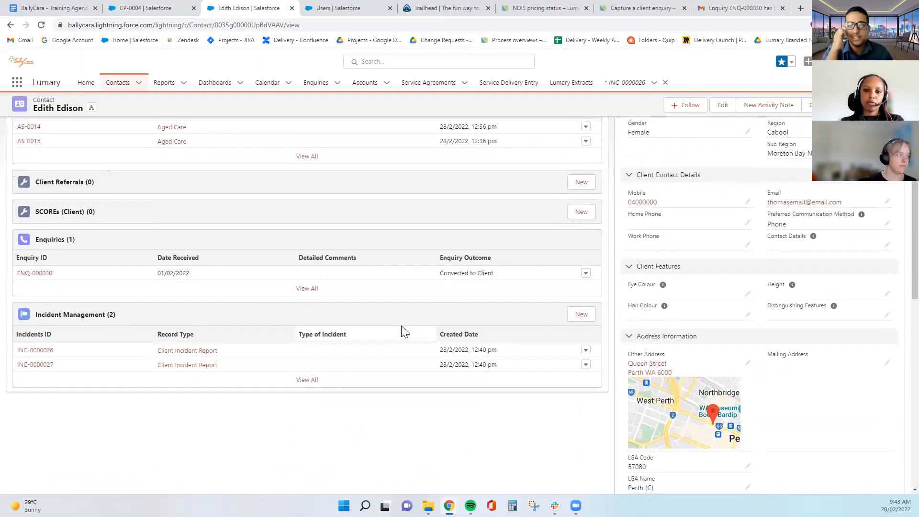
{"action": "scroll", "coordinate": [403, 330], "scroll_direction": "up", "scroll_amount": 10}
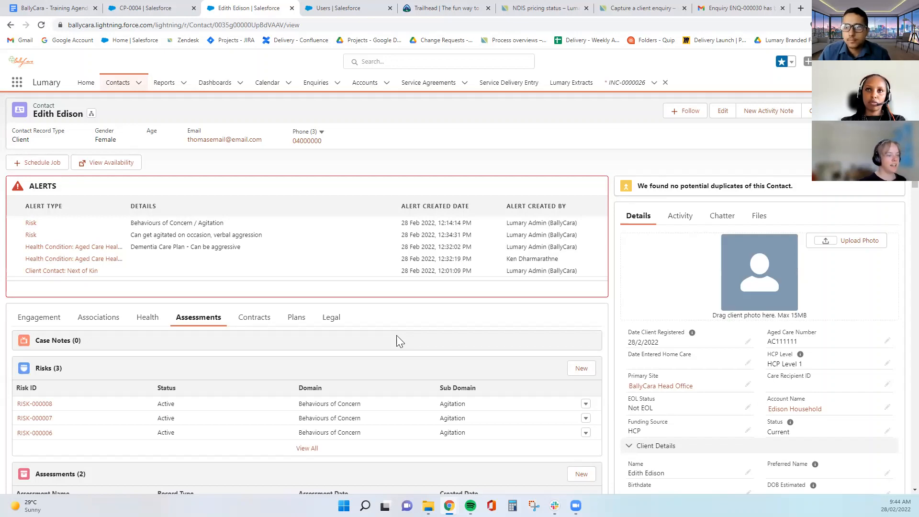
{"action": "scroll", "coordinate": [401, 326], "scroll_direction": "down", "scroll_amount": 7}
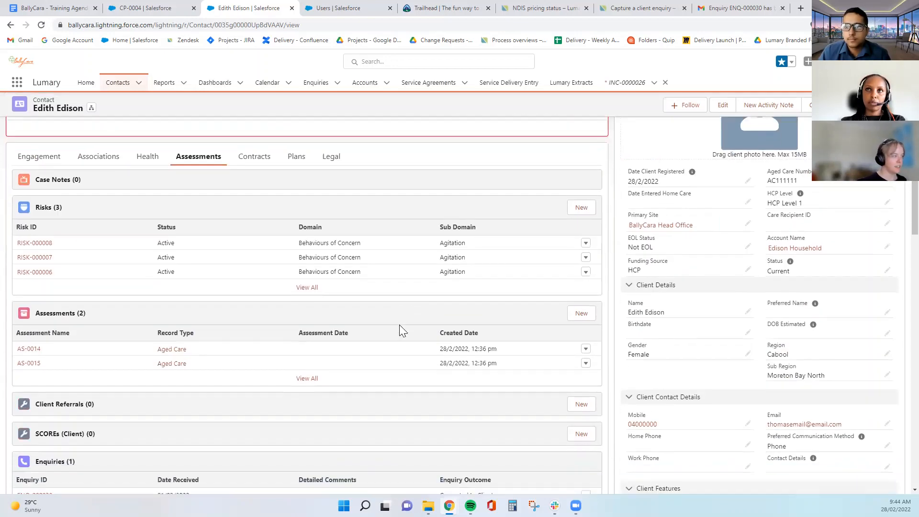
{"action": "scroll", "coordinate": [416, 364], "scroll_direction": "up", "scroll_amount": 8}
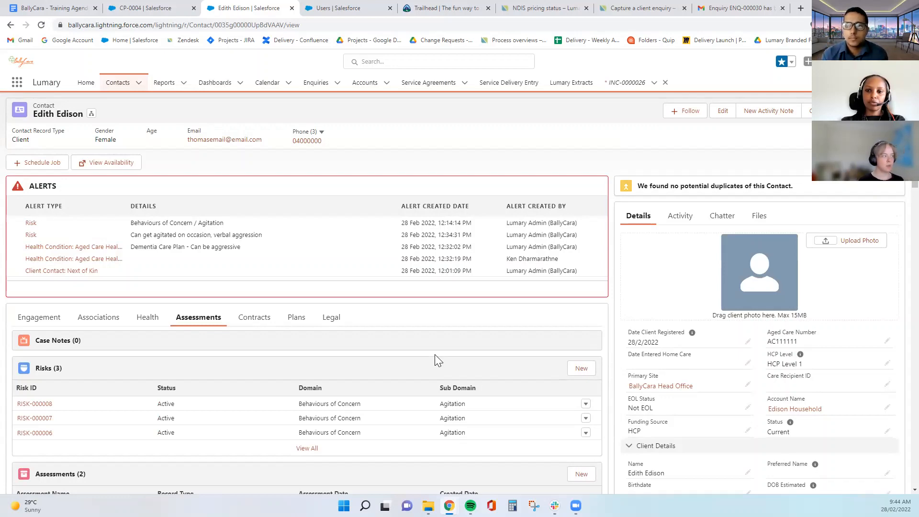
{"action": "scroll", "coordinate": [453, 293], "scroll_direction": "down", "scroll_amount": 10}
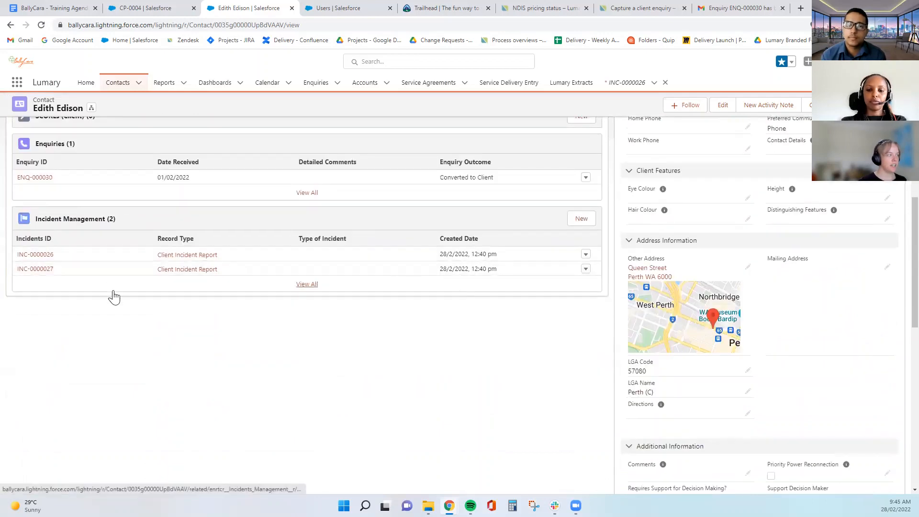
{"action": "scroll", "coordinate": [114, 296], "scroll_direction": "up", "scroll_amount": 4}
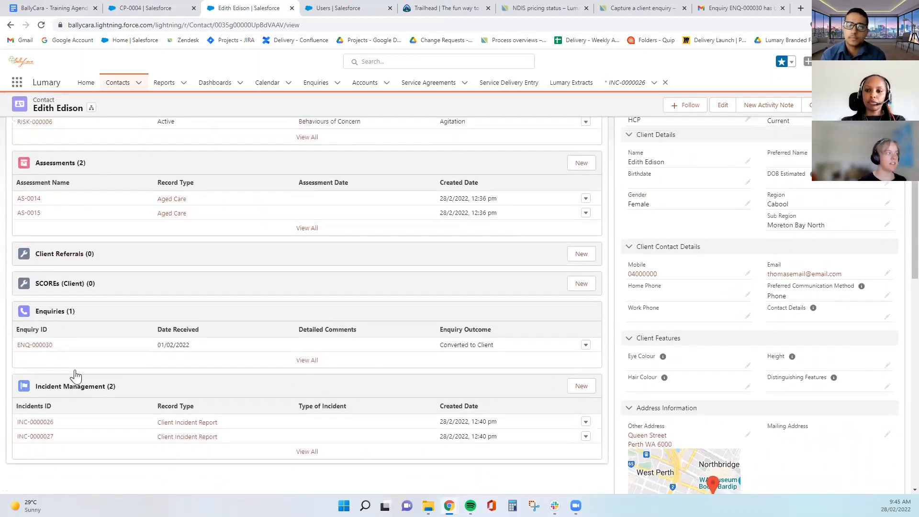
{"action": "scroll", "coordinate": [77, 375], "scroll_direction": "up", "scroll_amount": 3}
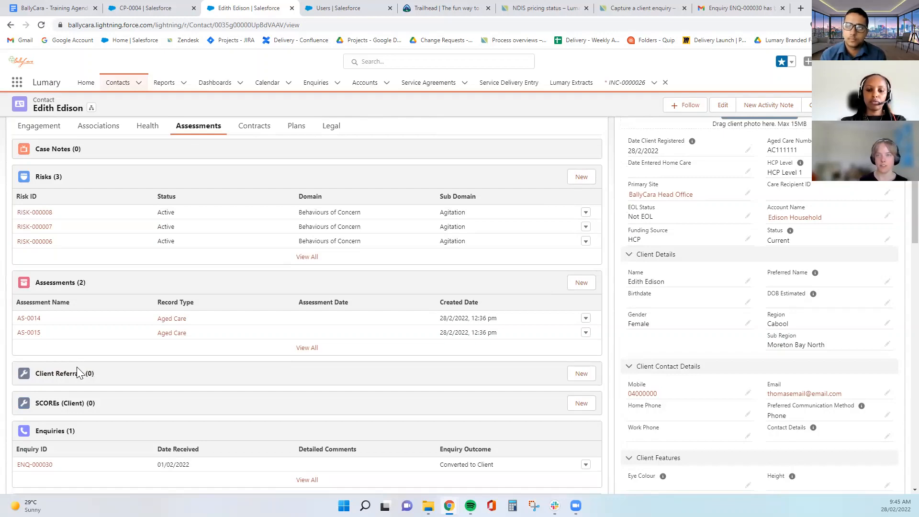
{"action": "scroll", "coordinate": [508, 293], "scroll_direction": "up", "scroll_amount": 4}
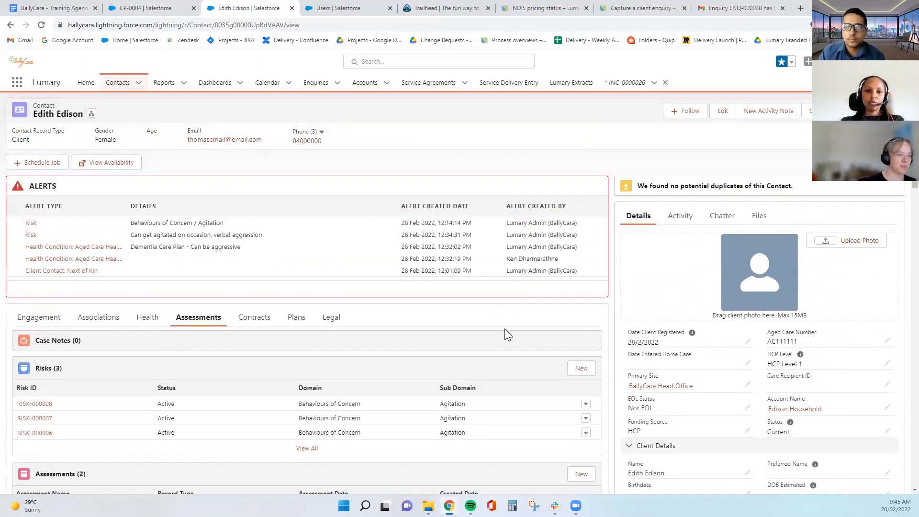
{"action": "scroll", "coordinate": [496, 327], "scroll_direction": "down", "scroll_amount": 10}
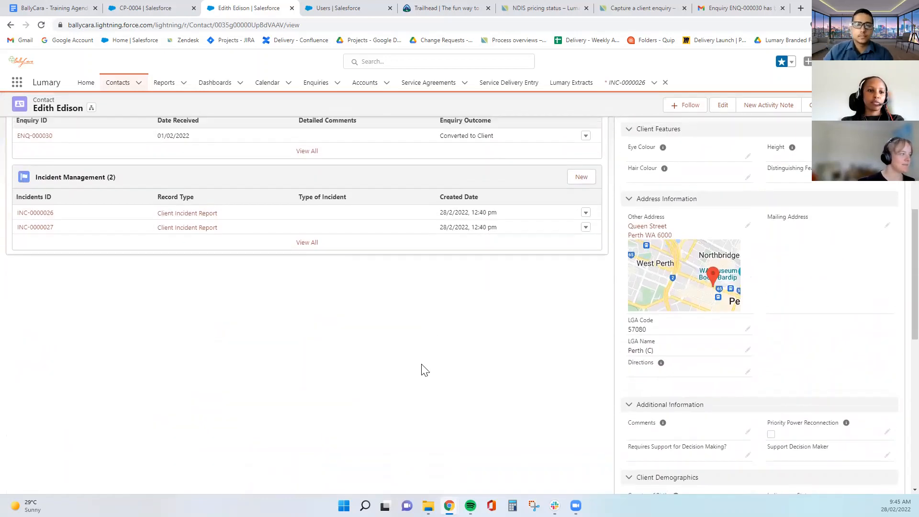
{"action": "scroll", "coordinate": [421, 365], "scroll_direction": "up", "scroll_amount": 10}
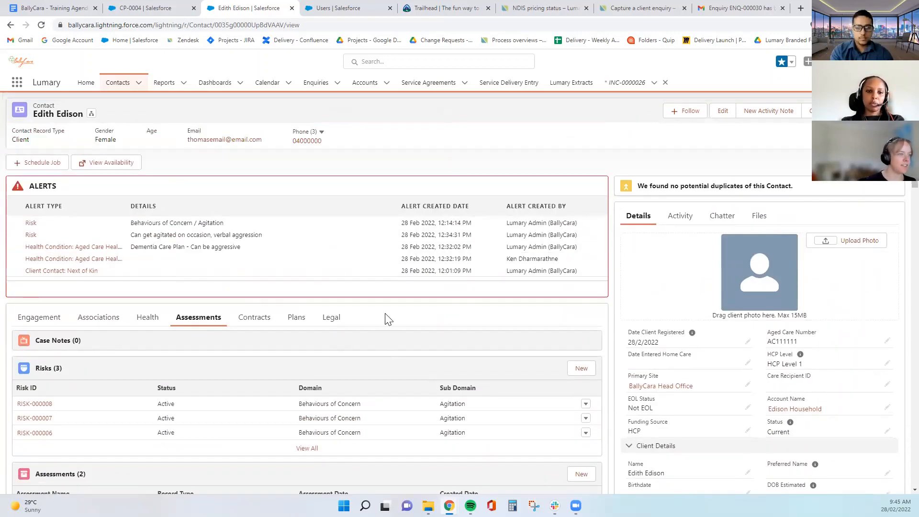
Show the Contracts lists: service requests, agreements, services delivered, journals and funding sources, all empty
{"action": "left_click", "coordinate": [252, 324]}
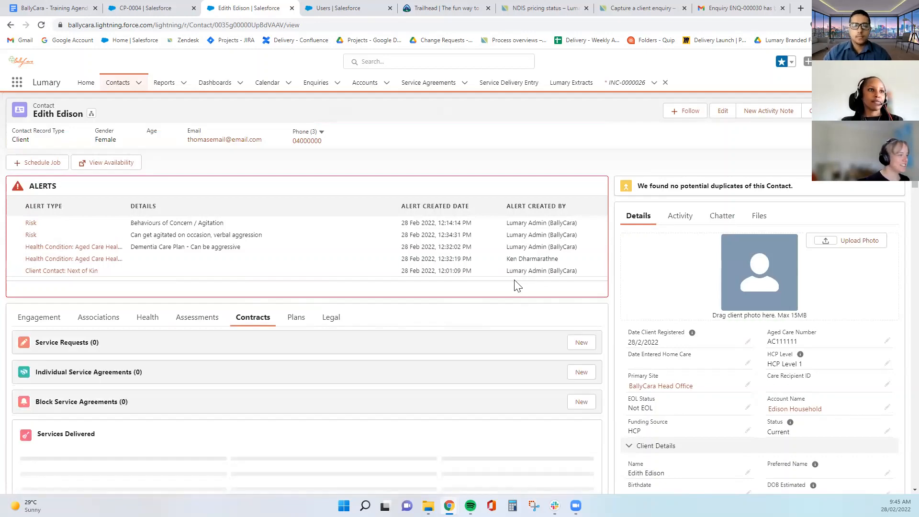
{"action": "scroll", "coordinate": [517, 286], "scroll_direction": "down", "scroll_amount": 3}
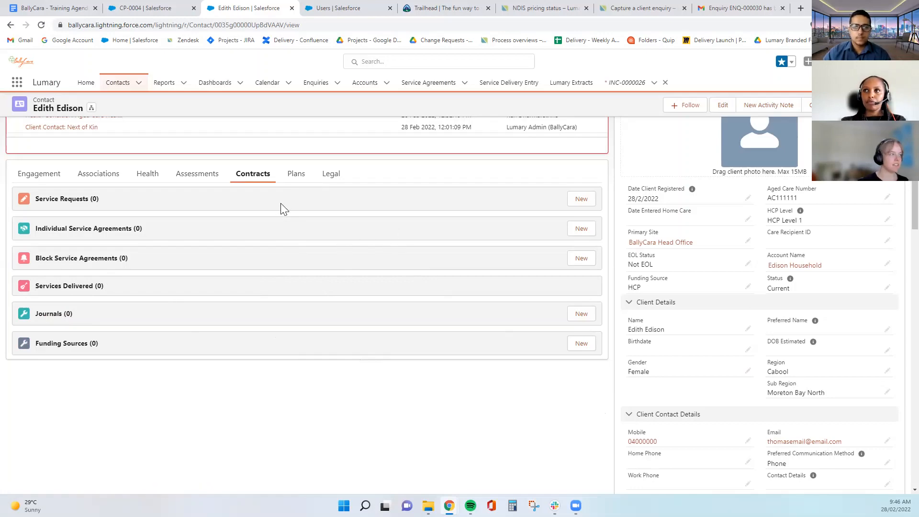
{"action": "scroll", "coordinate": [330, 244], "scroll_direction": "up", "scroll_amount": 3}
{"action": "scroll", "coordinate": [460, 292], "scroll_direction": "down", "scroll_amount": 1}
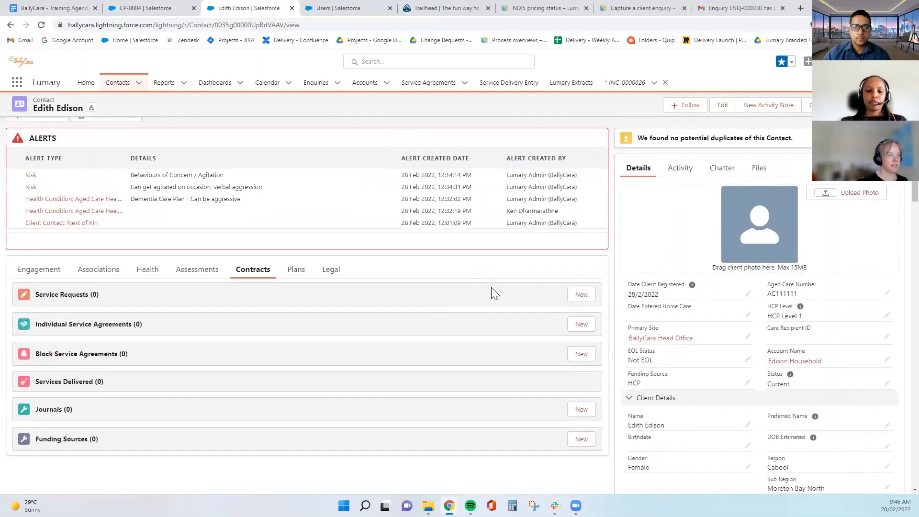
Show the client's Plans and cancel a New Process form without creating anything
{"action": "left_click", "coordinate": [293, 270]}
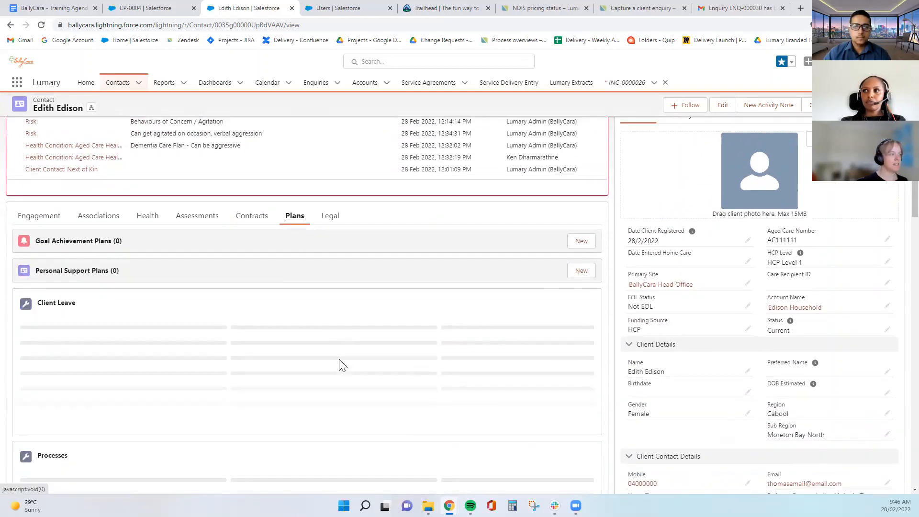
{"action": "scroll", "coordinate": [342, 365], "scroll_direction": "down", "scroll_amount": 2}
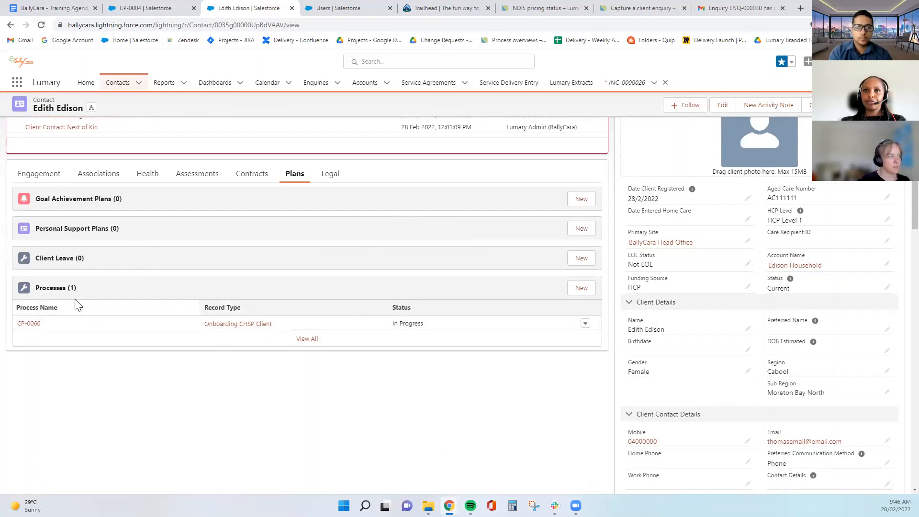
{"action": "left_click", "coordinate": [582, 288]}
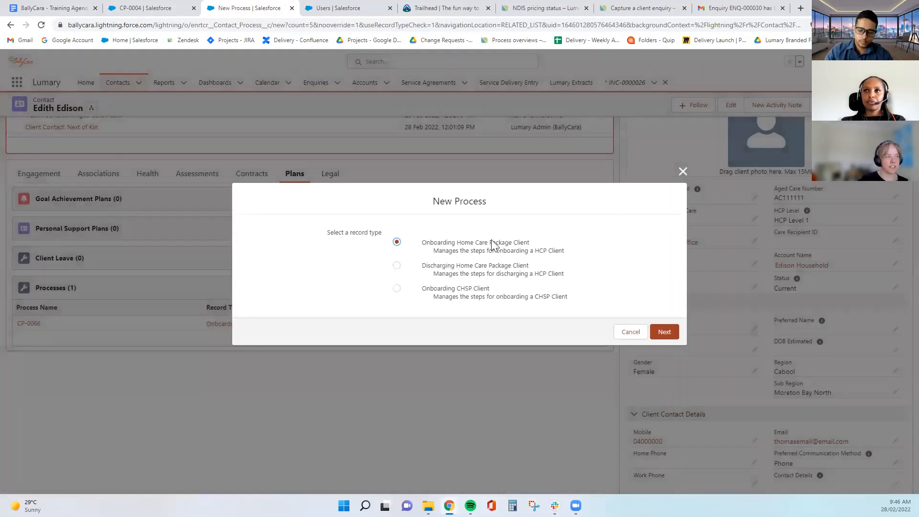
{"action": "left_click", "coordinate": [687, 167]}
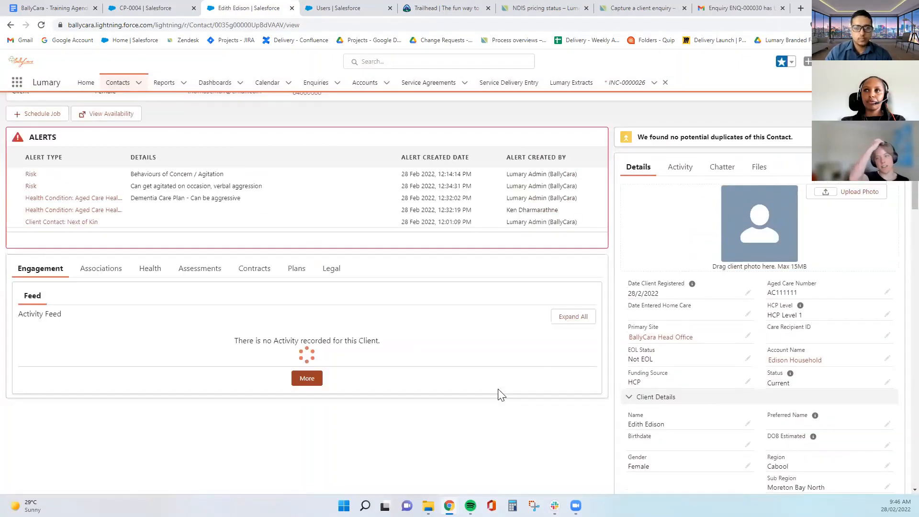
Return to Plans and start a new Goal Achievement Plan
{"action": "left_click", "coordinate": [297, 269]}
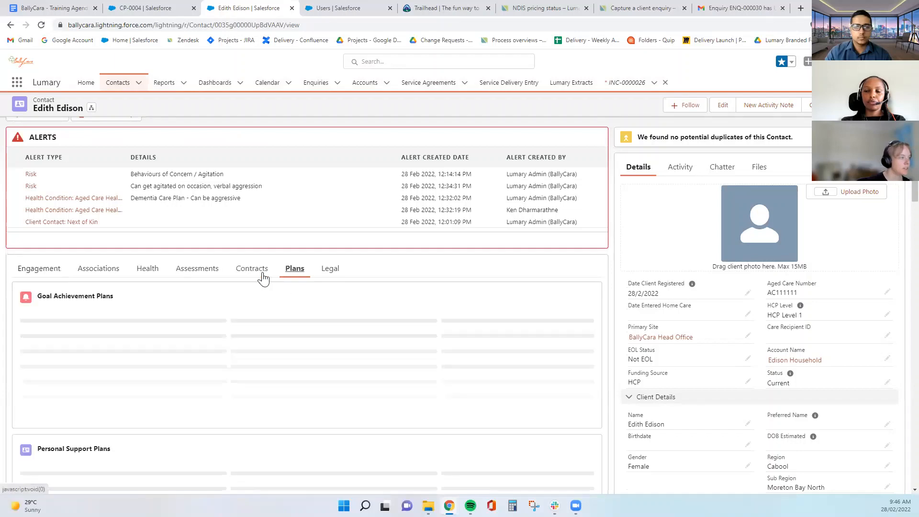
{"action": "scroll", "coordinate": [268, 307], "scroll_direction": "down", "scroll_amount": 2}
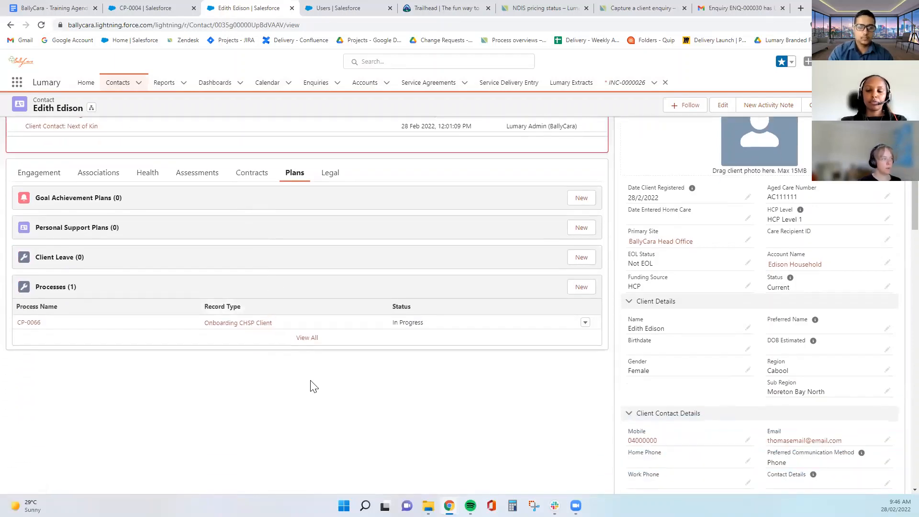
{"action": "left_click", "coordinate": [575, 204]}
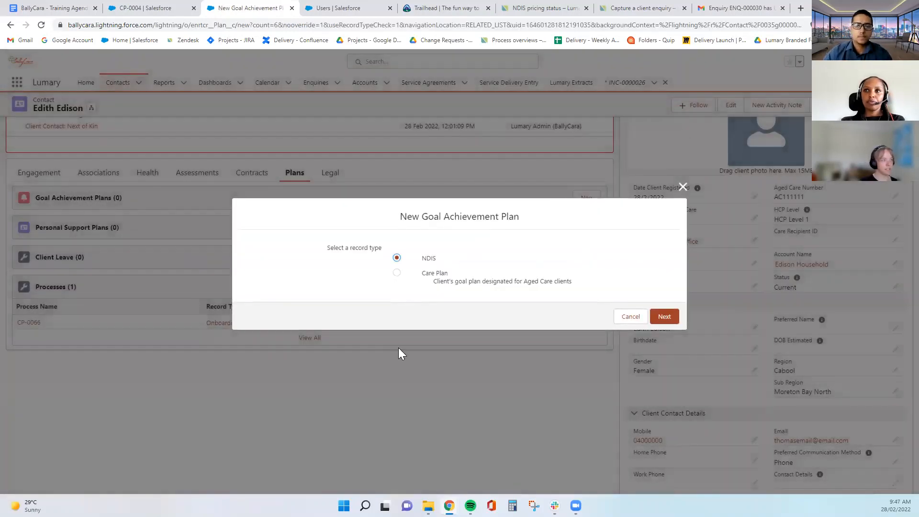
Choose the Care Plan record type and name the plan 'Learn to Dance'
{"action": "left_click", "coordinate": [397, 273]}
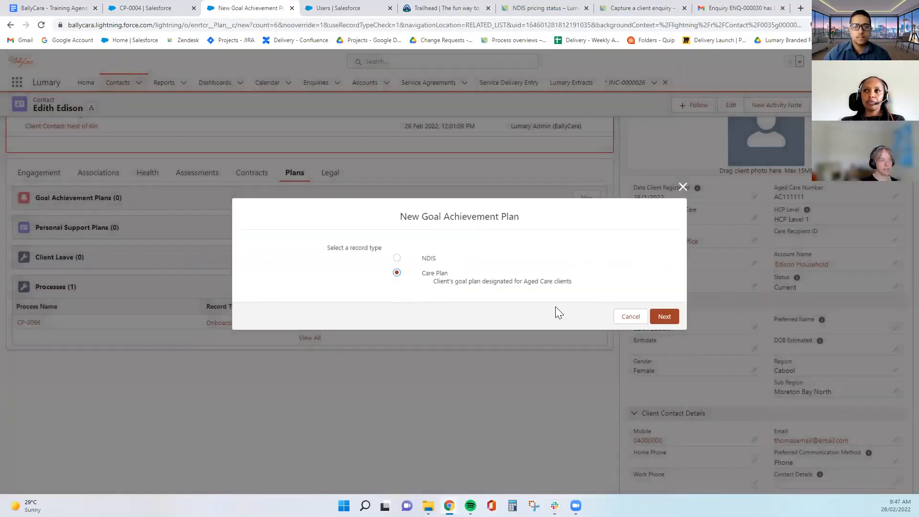
{"action": "left_click", "coordinate": [666, 317]}
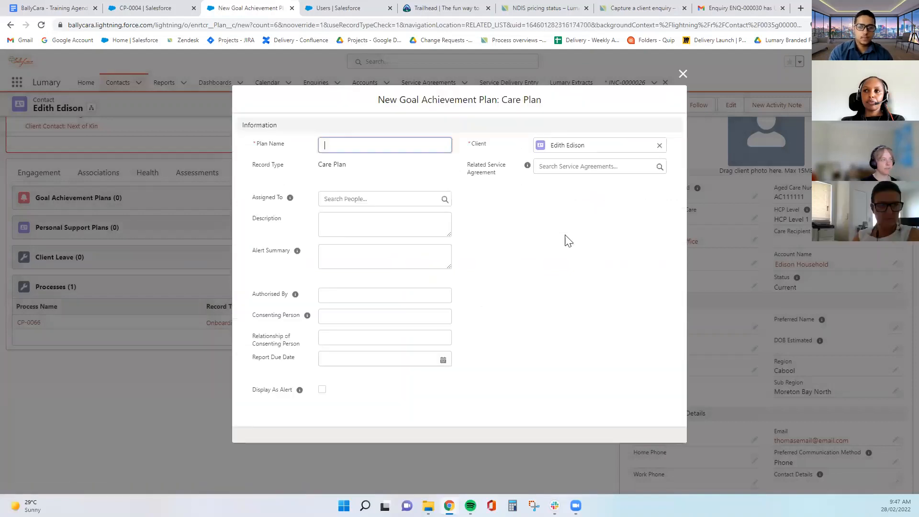
{"action": "left_click", "coordinate": [373, 138]}
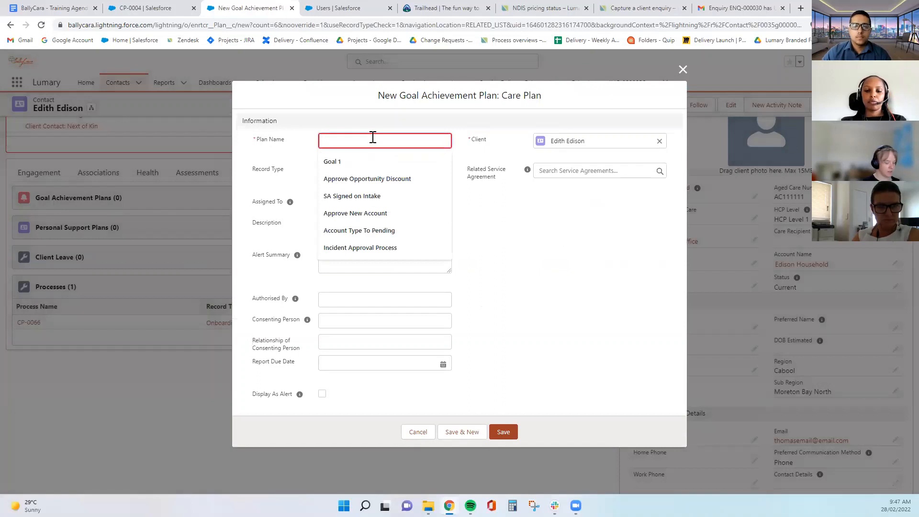
{"action": "type", "text": "Goa"}
{"action": "key", "text": "BackSpace"}
{"action": "key", "text": "BackSpace"}
{"action": "key", "text": "BackSpace"}
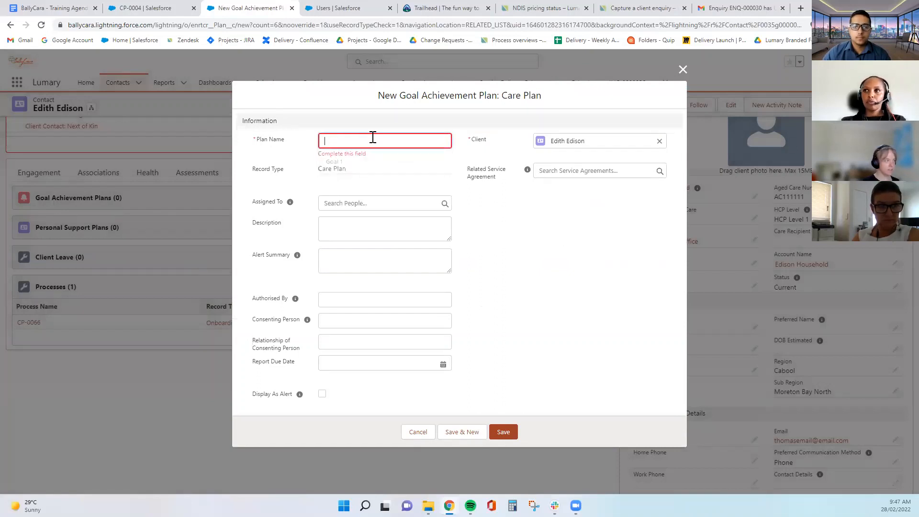
{"action": "type", "text": "Learn to Da"}
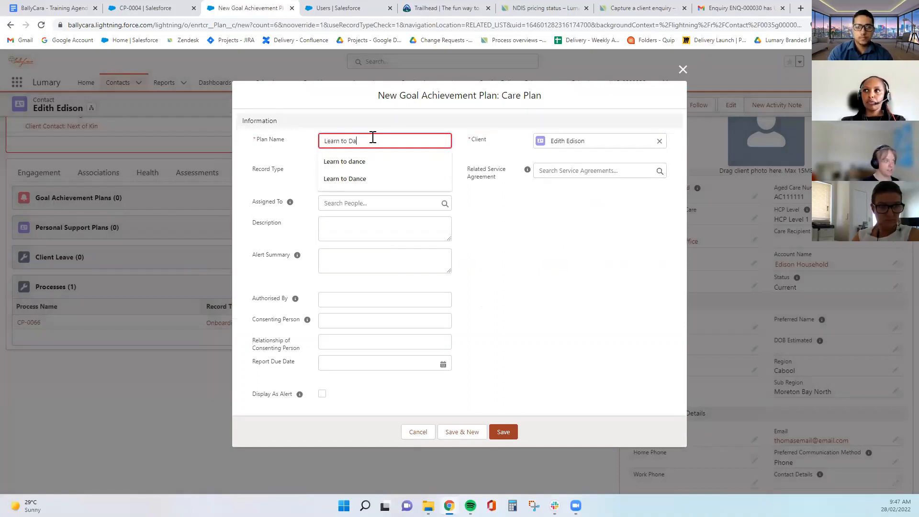
{"action": "type", "text": "nce"}
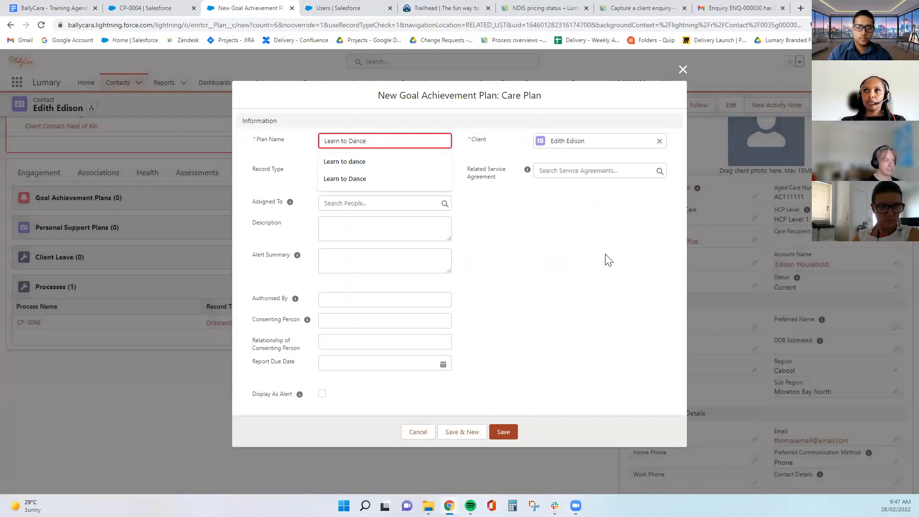
{"action": "left_click", "coordinate": [608, 260]}
Assign the plan to Lumary Admin and describe learning to dance for confidence, strength and socialising
{"action": "left_click", "coordinate": [349, 204]}
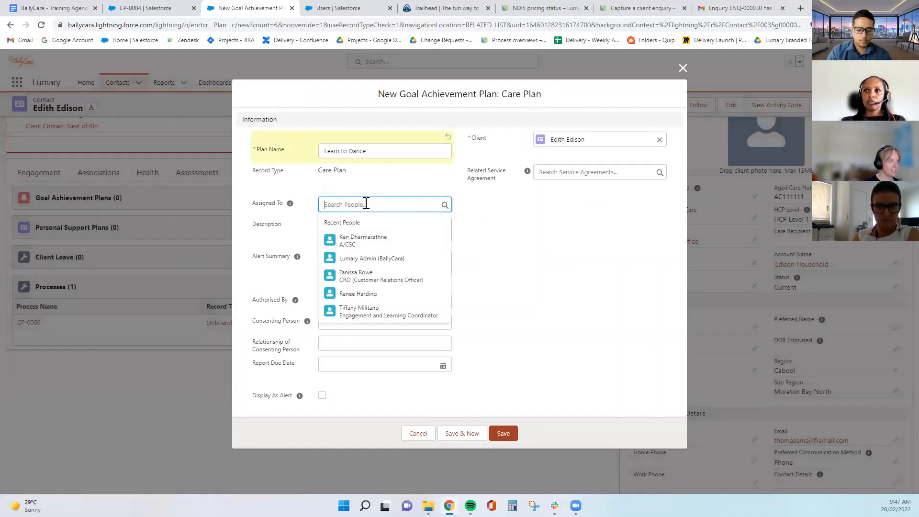
{"action": "type", "text": "Lumary"}
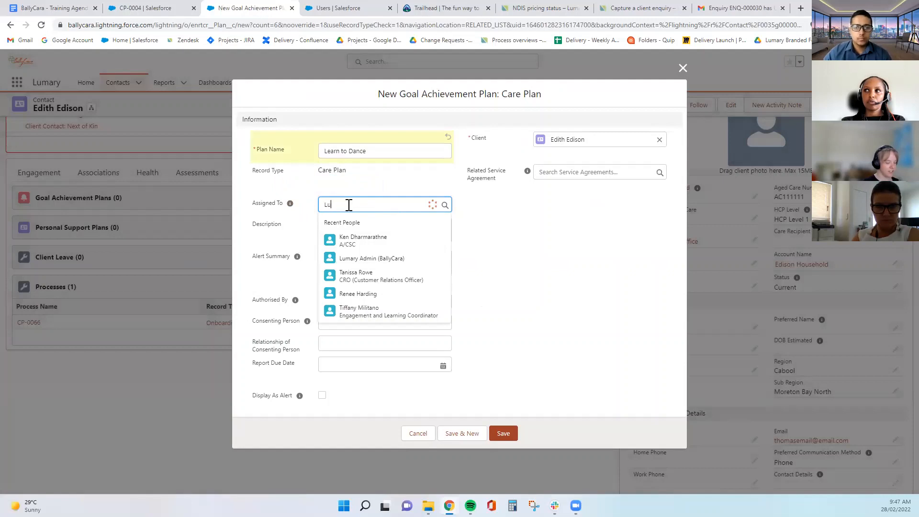
{"action": "left_click", "coordinate": [382, 252]}
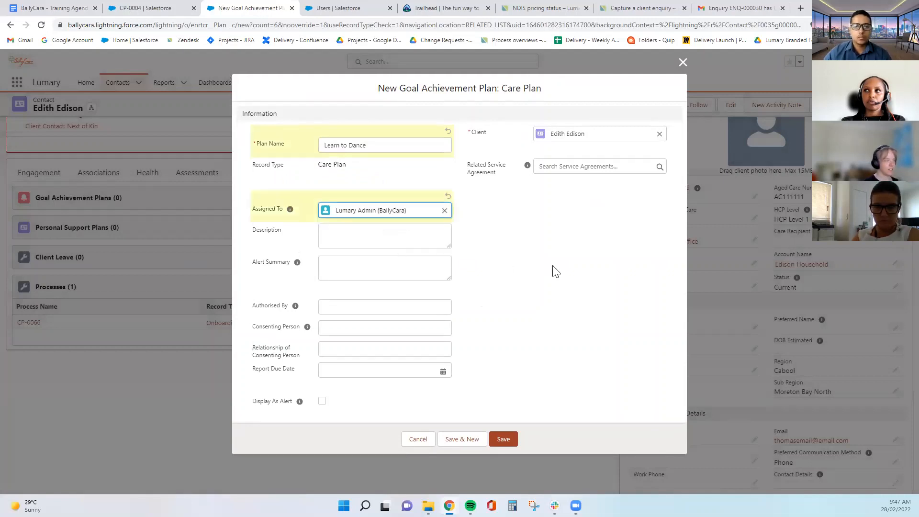
{"action": "left_click", "coordinate": [379, 239]}
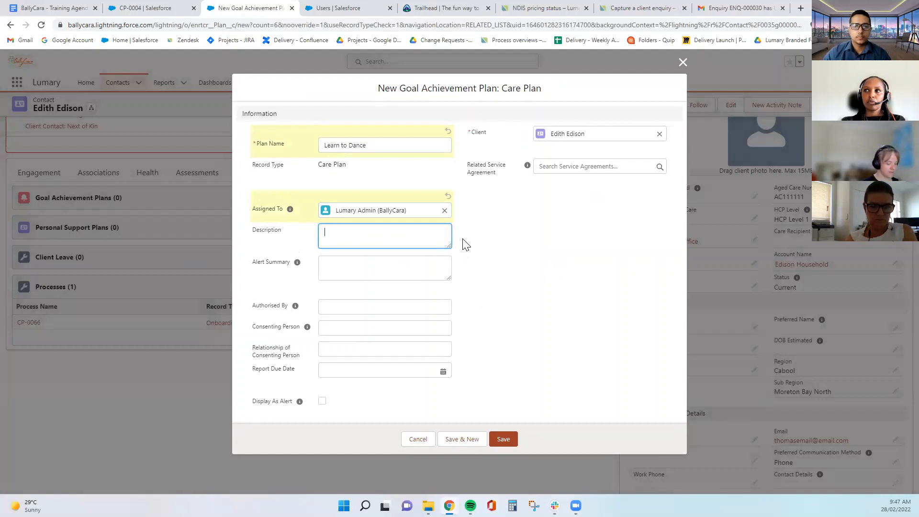
{"action": "type", "text": "Client w"}
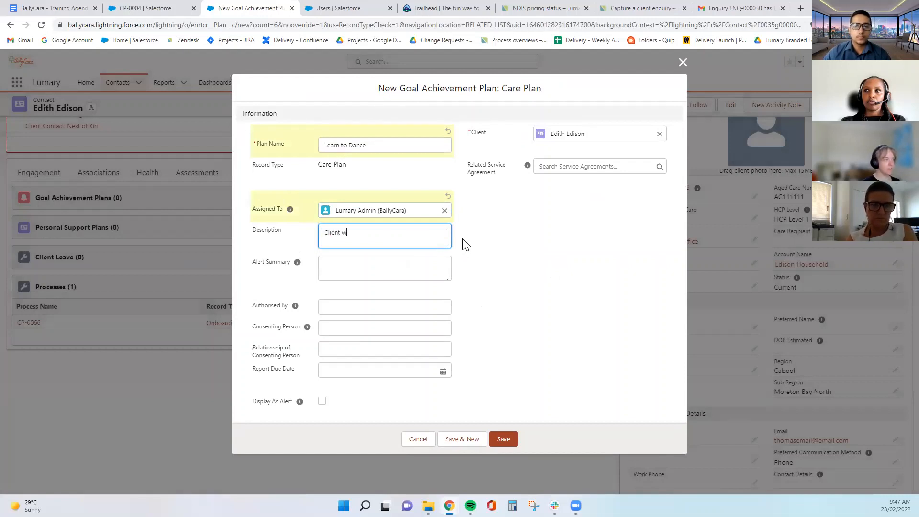
{"action": "type", "text": "ould like to learn to "}
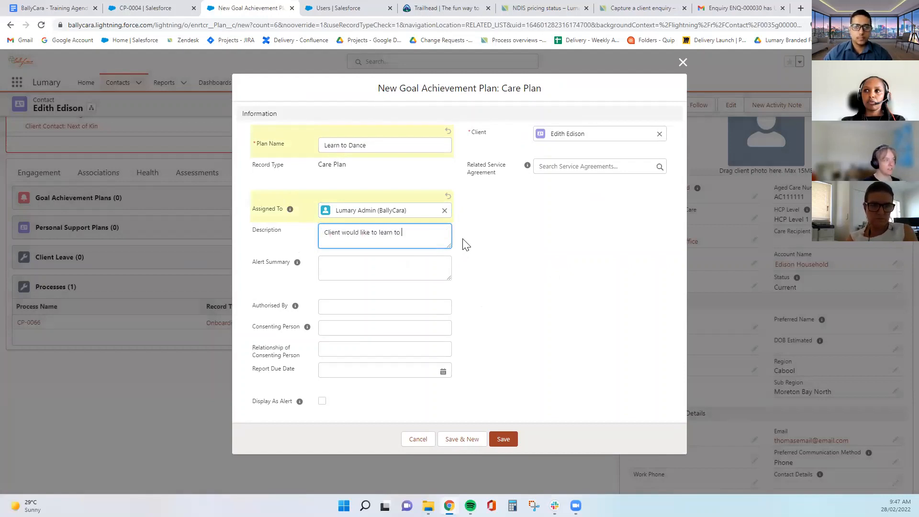
{"action": "type", "text": "dance to"}
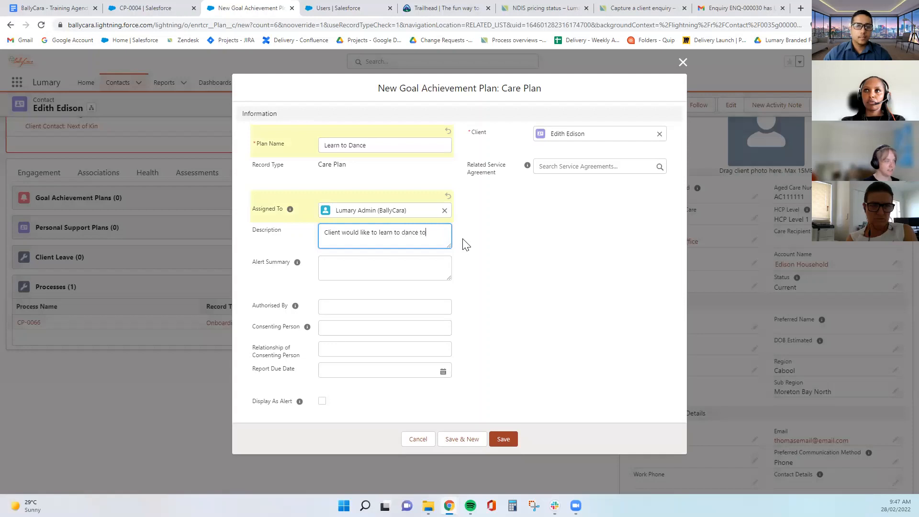
{"action": "type", "text": " gain confidence and"}
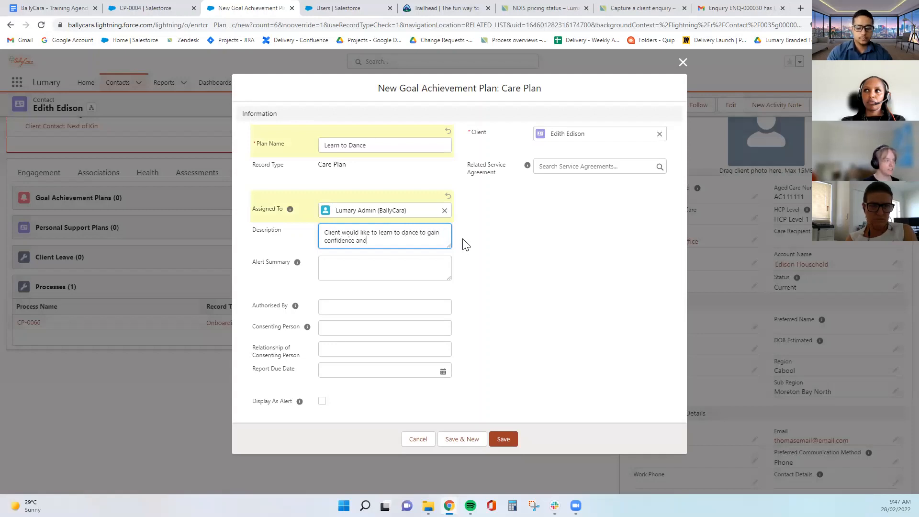
{"action": "type", "text": " strength"}
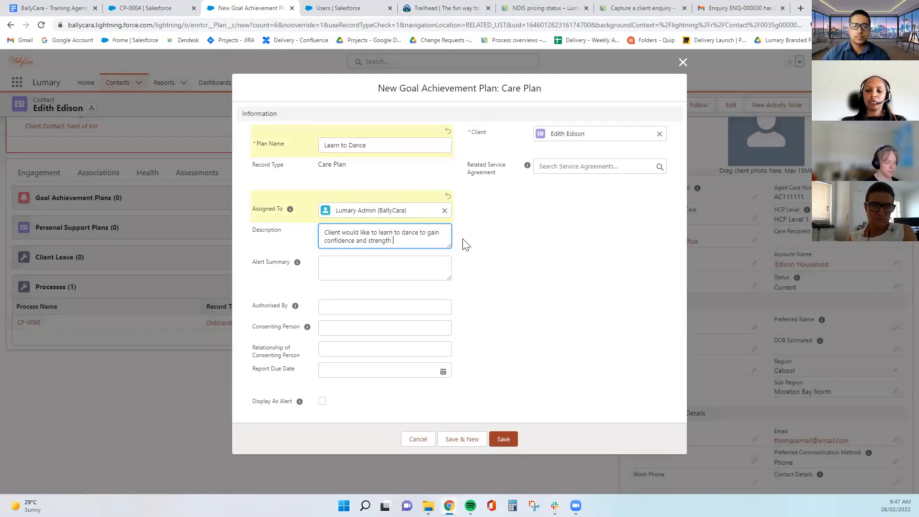
{"action": "type", "text": " + socialis"}
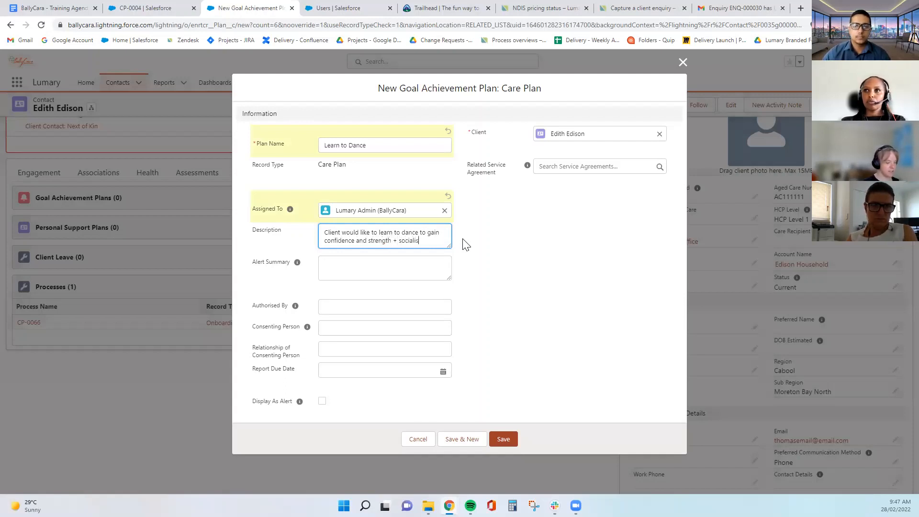
{"action": "type", "text": "ing"}
{"action": "left_click", "coordinate": [500, 244]}
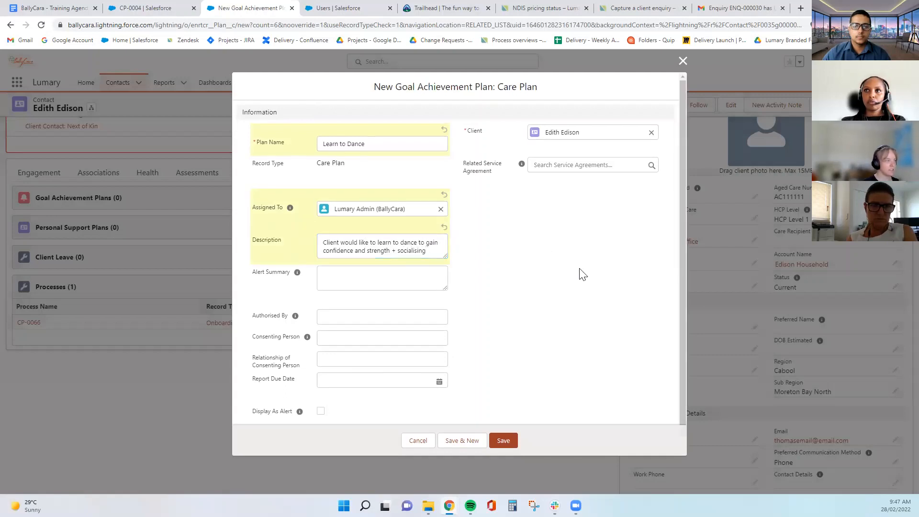
Leave Report Due Date empty and save the Learn to Dance plan
{"action": "scroll", "coordinate": [582, 274], "scroll_direction": "down", "scroll_amount": 1}
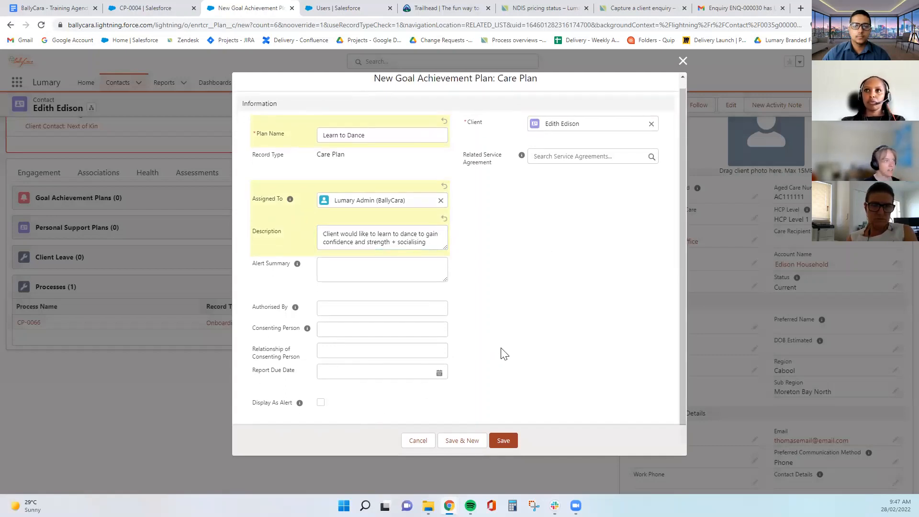
{"action": "scroll", "coordinate": [503, 354], "scroll_direction": "up", "scroll_amount": 1}
{"action": "scroll", "coordinate": [308, 354], "scroll_direction": "down", "scroll_amount": 1}
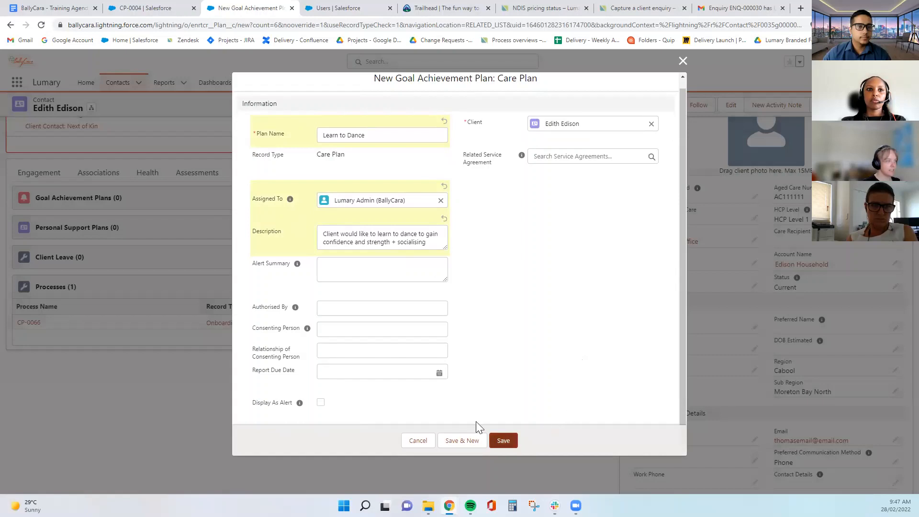
{"action": "left_click", "coordinate": [351, 372]}
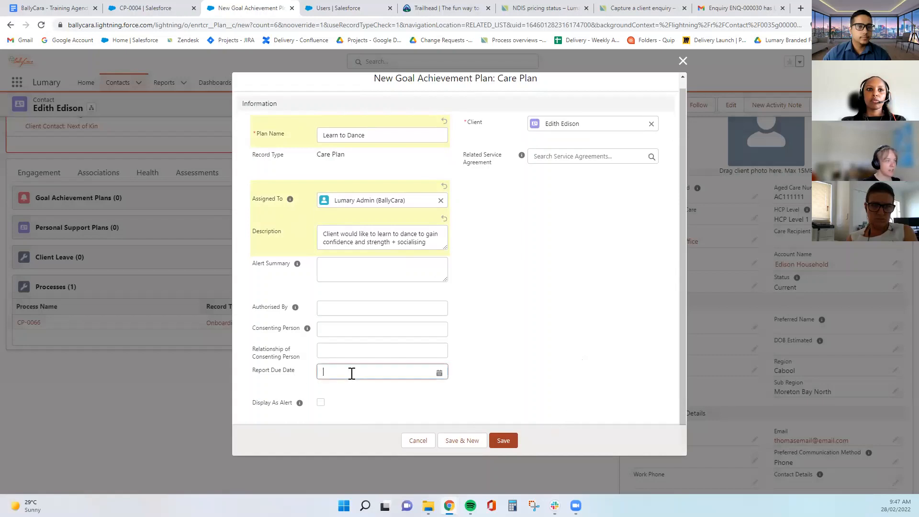
{"action": "left_click", "coordinate": [579, 367]}
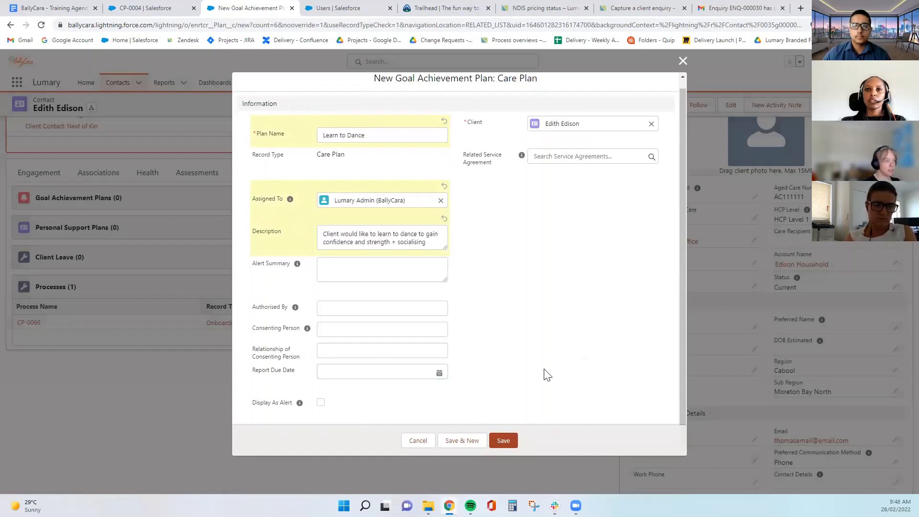
{"action": "left_click", "coordinate": [503, 440]}
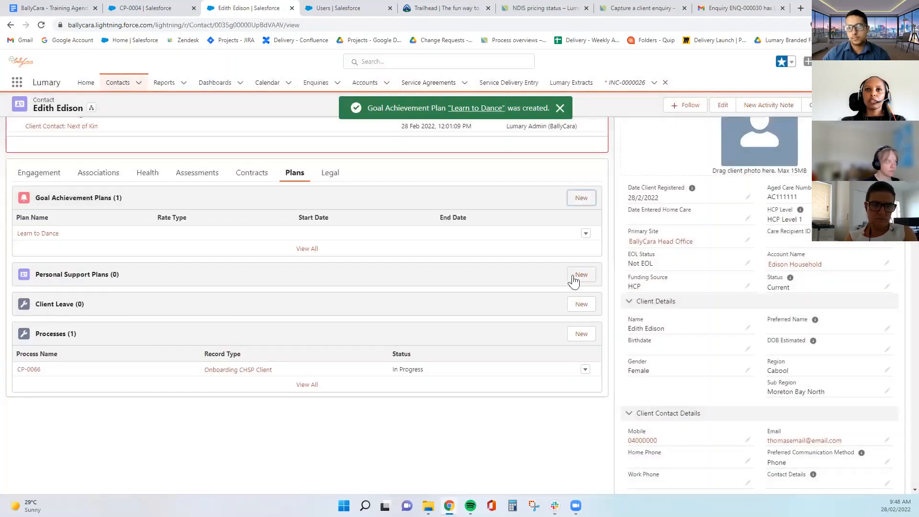
Open the Learn to Dance plan record from the Goal Achievement Plans list
{"action": "left_click", "coordinate": [40, 233]}
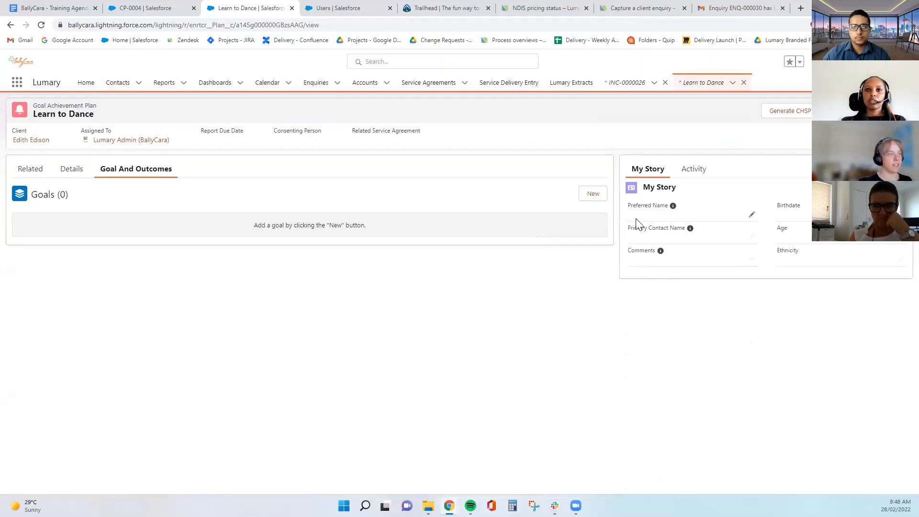
Start a new goal named 'Learn to Dance' with goal detail 'Learn'
{"action": "left_click", "coordinate": [593, 193]}
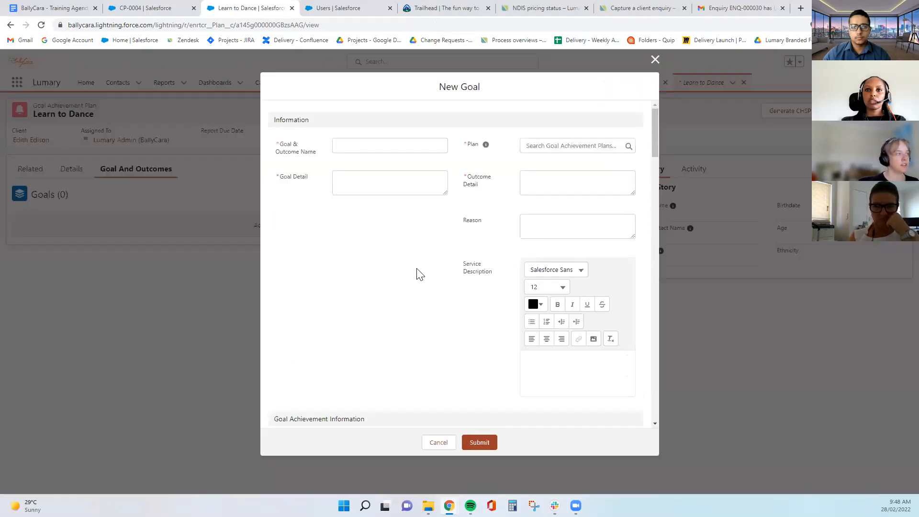
{"action": "left_click", "coordinate": [362, 149]}
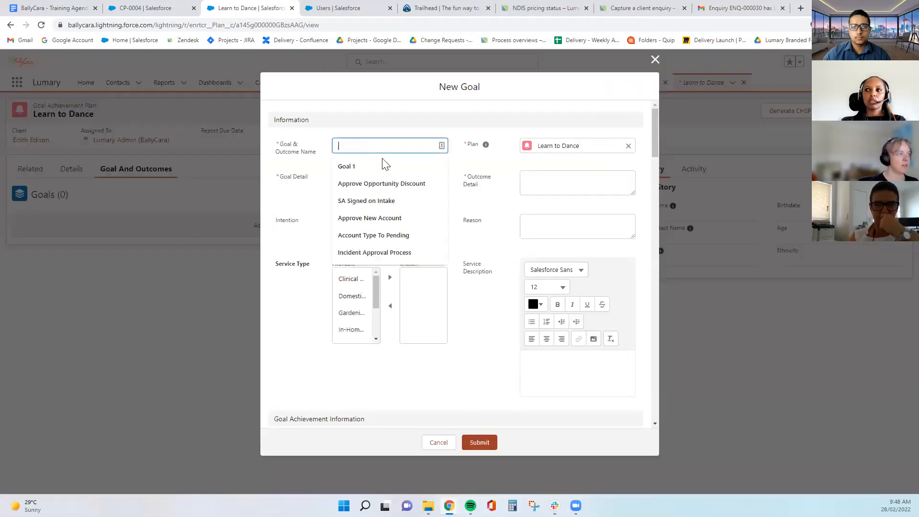
{"action": "left_click", "coordinate": [487, 230]}
{"action": "scroll", "coordinate": [486, 233], "scroll_direction": "down", "scroll_amount": 8}
{"action": "scroll", "coordinate": [486, 233], "scroll_direction": "up", "scroll_amount": 8}
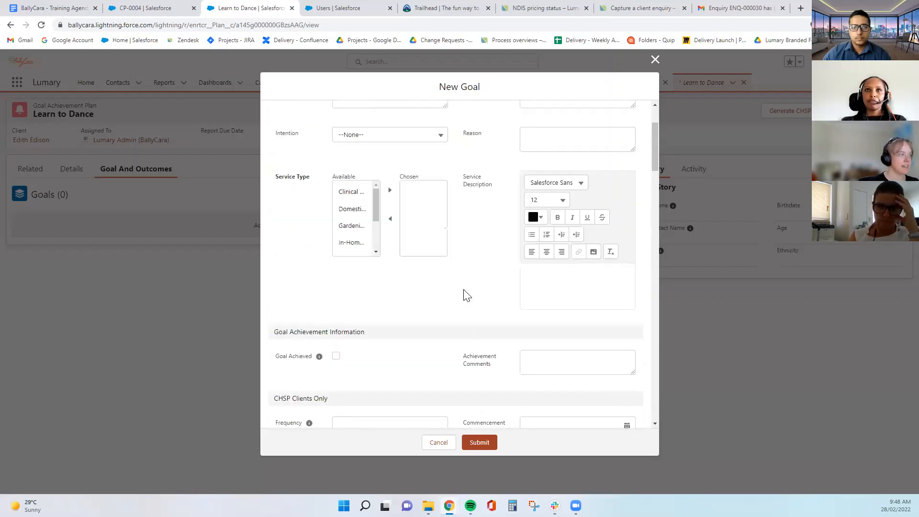
{"action": "left_click", "coordinate": [366, 149]}
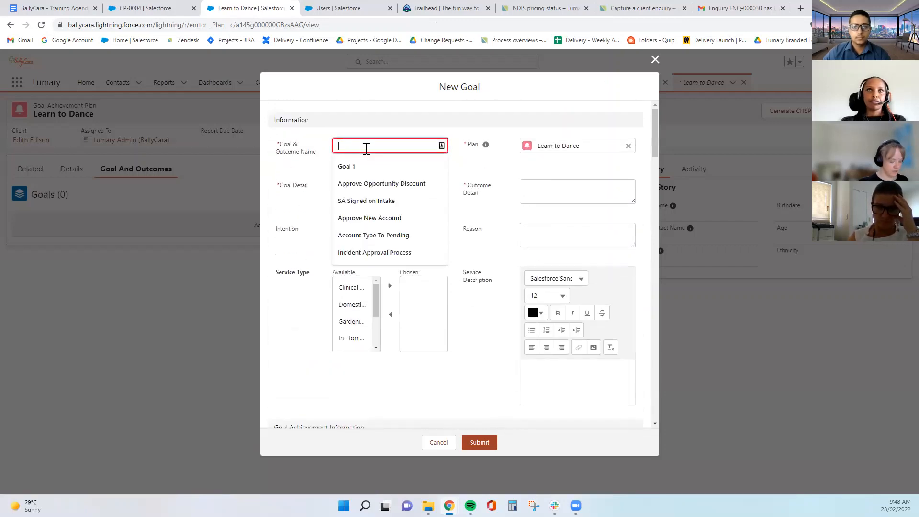
{"action": "type", "text": "Learn to Dance"}
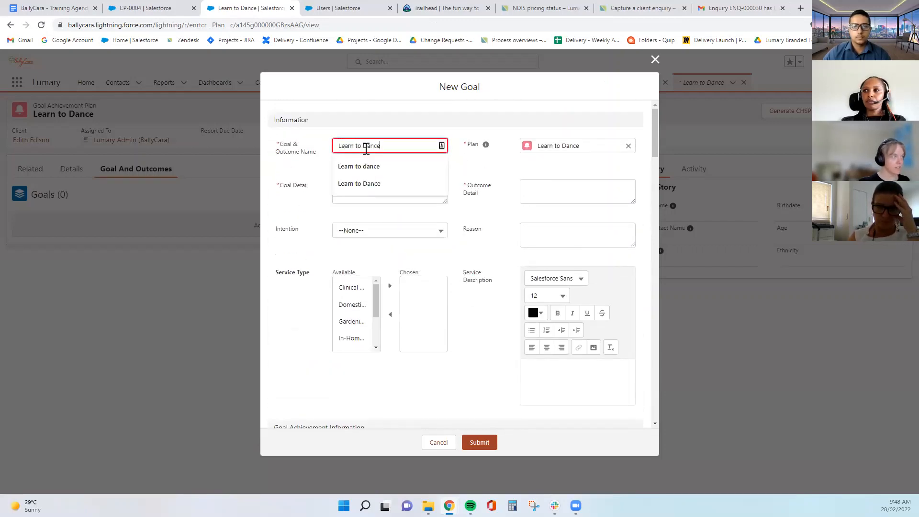
{"action": "left_click", "coordinate": [364, 184]}
{"action": "type", "text": "Learn to Dance"}
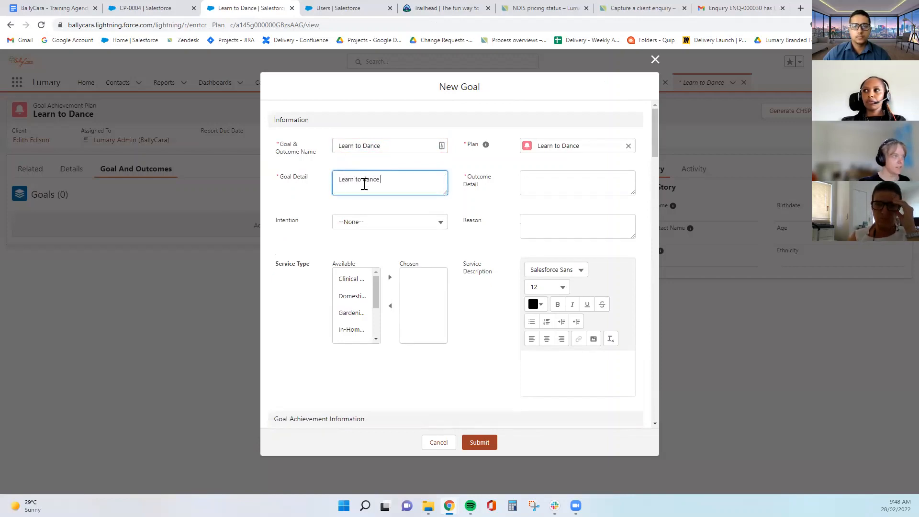
Enter outcome 'Learn to dance, gain confidence and strength', set Intention Referred Out, and choose Social service type
{"action": "left_click", "coordinate": [585, 187]}
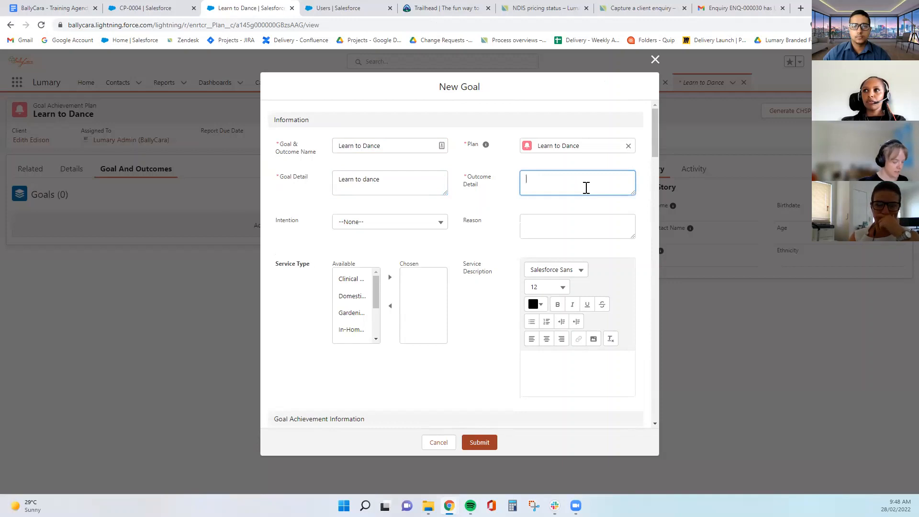
{"action": "type", "text": "Learn to"}
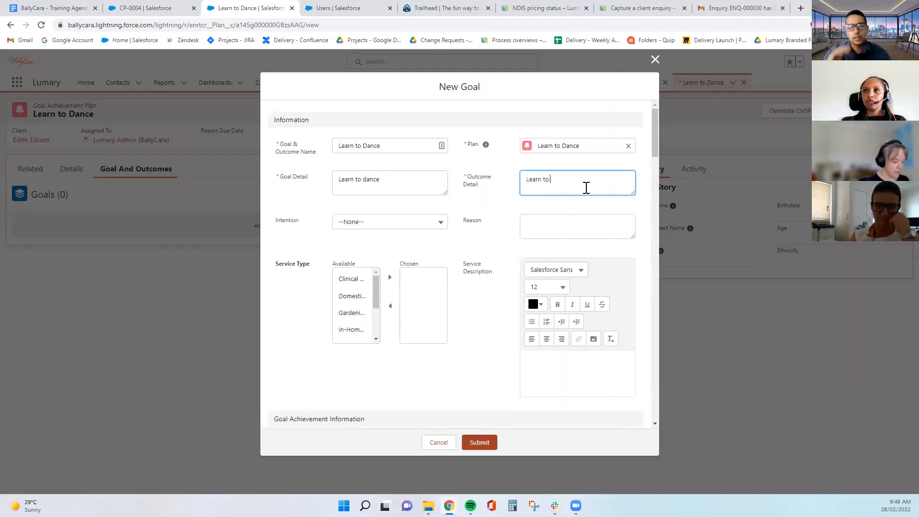
{"action": "type", "text": " dance, gain confidenc"}
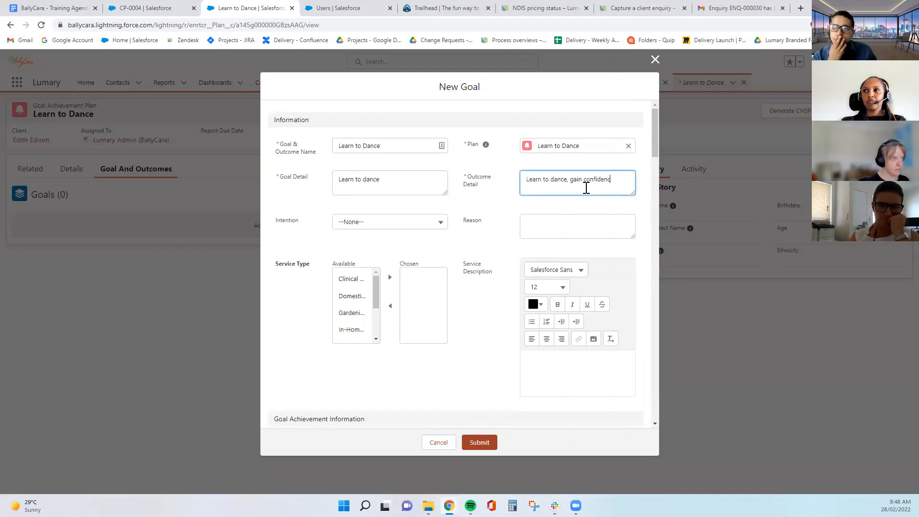
{"action": "type", "text": "e and stre"}
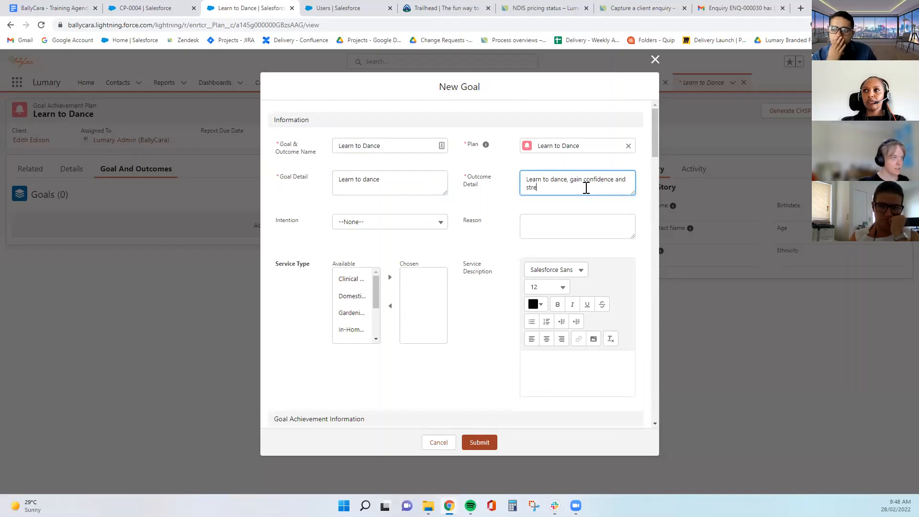
{"action": "type", "text": "ngth"}
{"action": "left_click", "coordinate": [433, 224]}
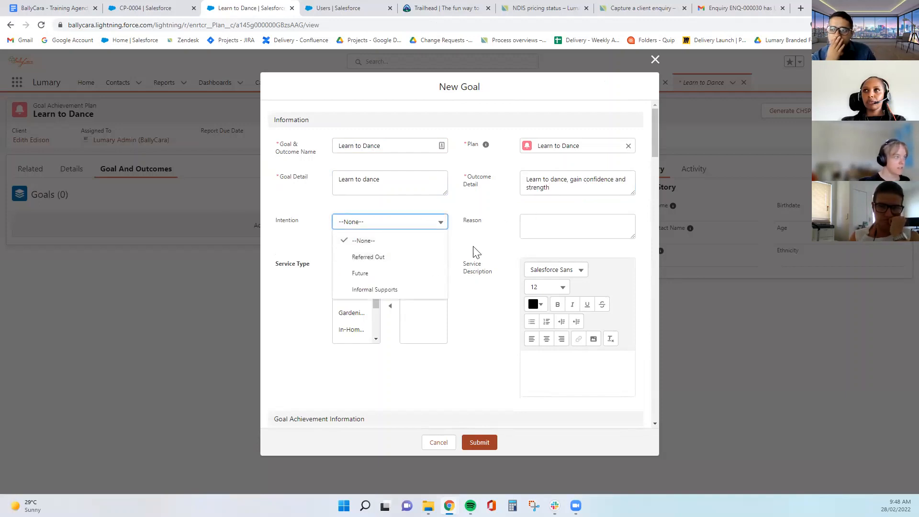
{"action": "left_click", "coordinate": [411, 259]}
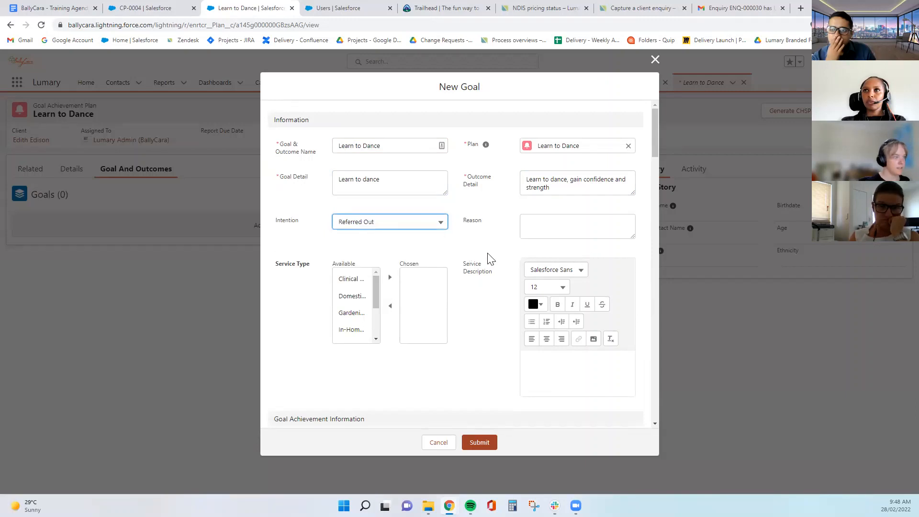
{"action": "scroll", "coordinate": [487, 256], "scroll_direction": "down", "scroll_amount": 1}
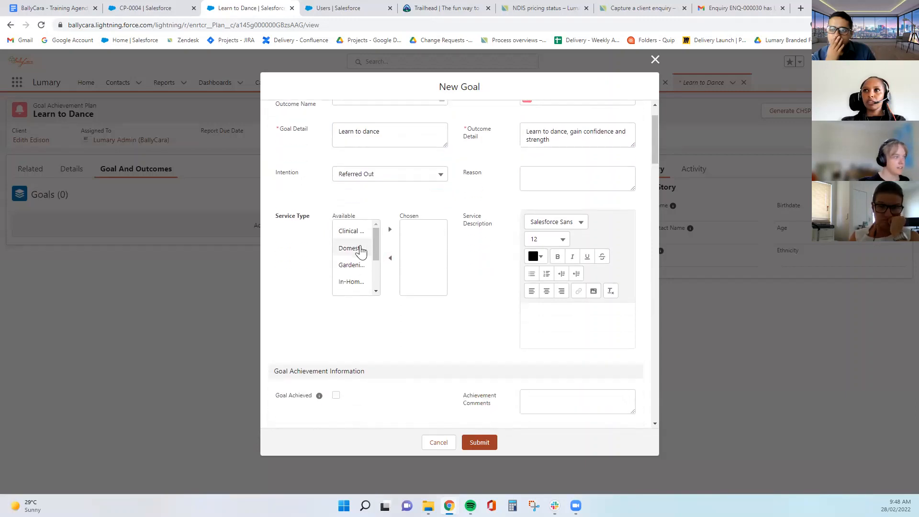
{"action": "scroll", "coordinate": [364, 258], "scroll_direction": "down", "scroll_amount": 4}
{"action": "left_click", "coordinate": [363, 254]}
{"action": "left_click", "coordinate": [390, 229]}
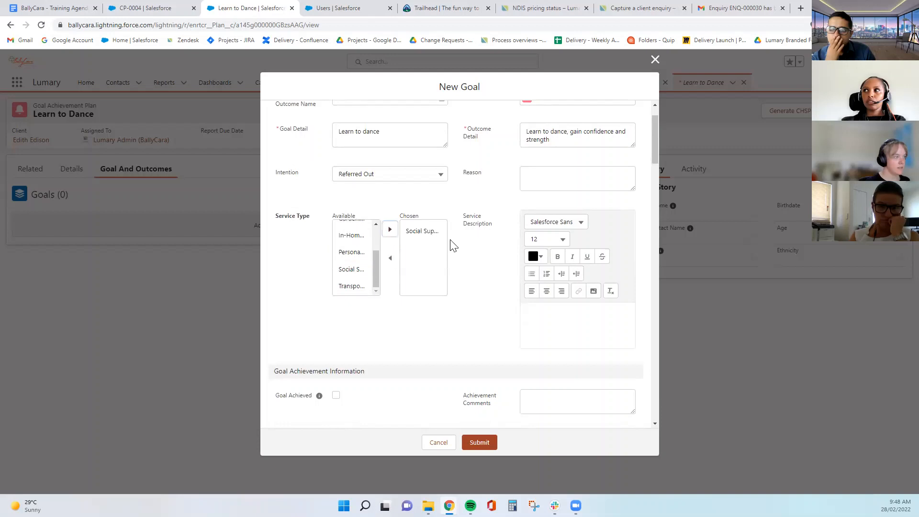
Enter Step 1 details 'Book Physio Session' with a due date of 3 Mar 2022
{"action": "scroll", "coordinate": [485, 249], "scroll_direction": "down", "scroll_amount": 3}
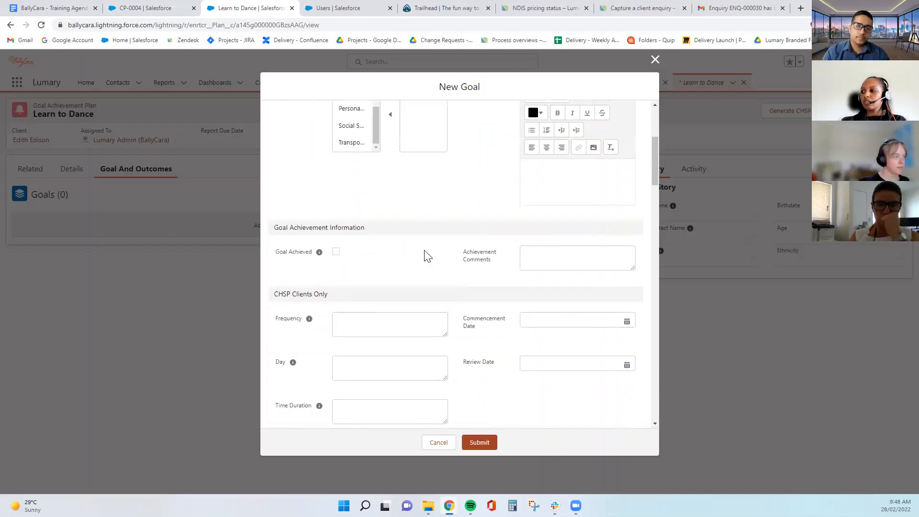
{"action": "scroll", "coordinate": [427, 256], "scroll_direction": "down", "scroll_amount": 5}
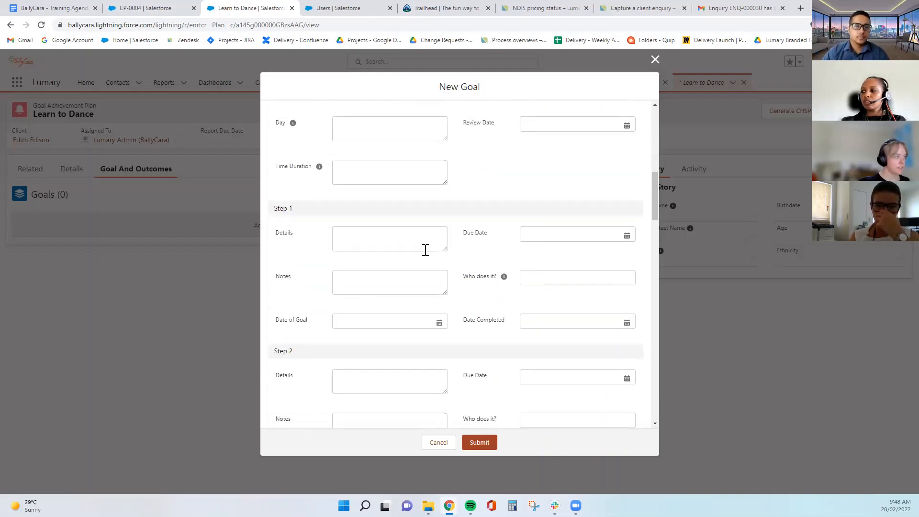
{"action": "scroll", "coordinate": [427, 256], "scroll_direction": "up", "scroll_amount": 4}
{"action": "scroll", "coordinate": [426, 255], "scroll_direction": "down", "scroll_amount": 2}
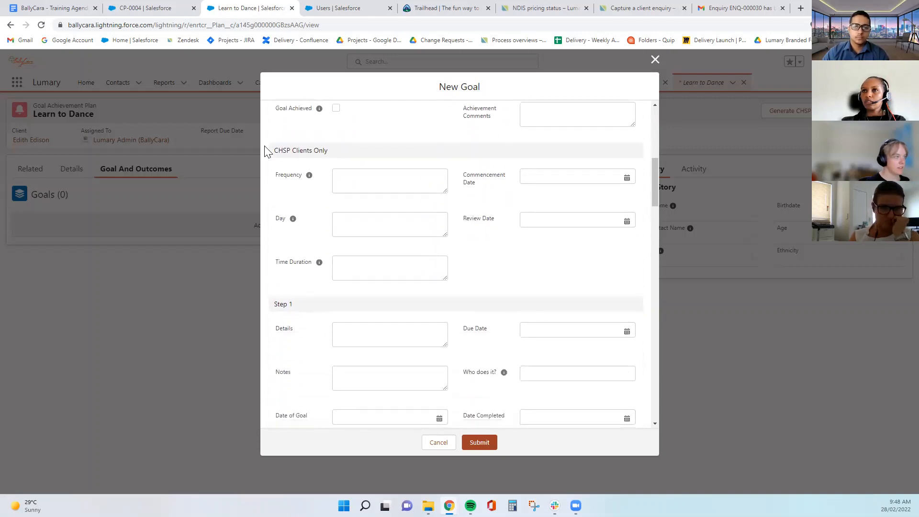
{"action": "left_click_drag", "start_coordinate": [264, 150], "coordinate": [346, 163]}
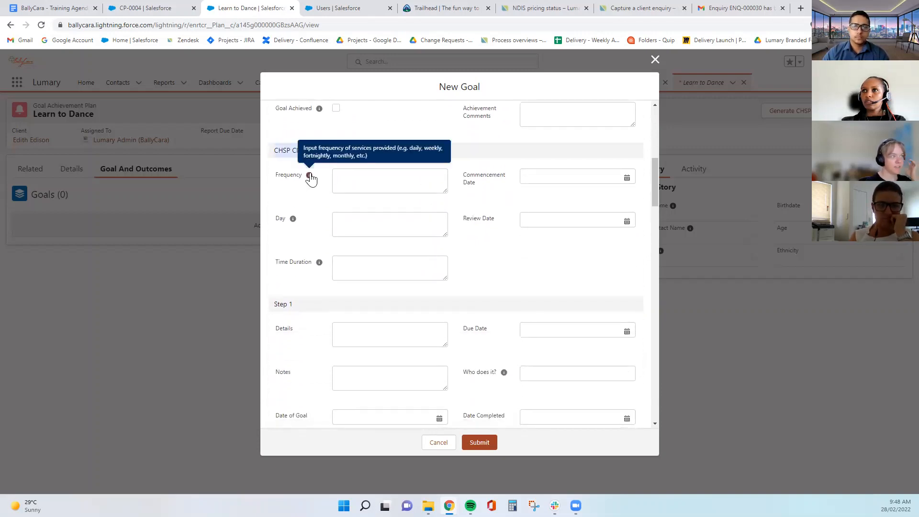
{"action": "left_click", "coordinate": [488, 254]}
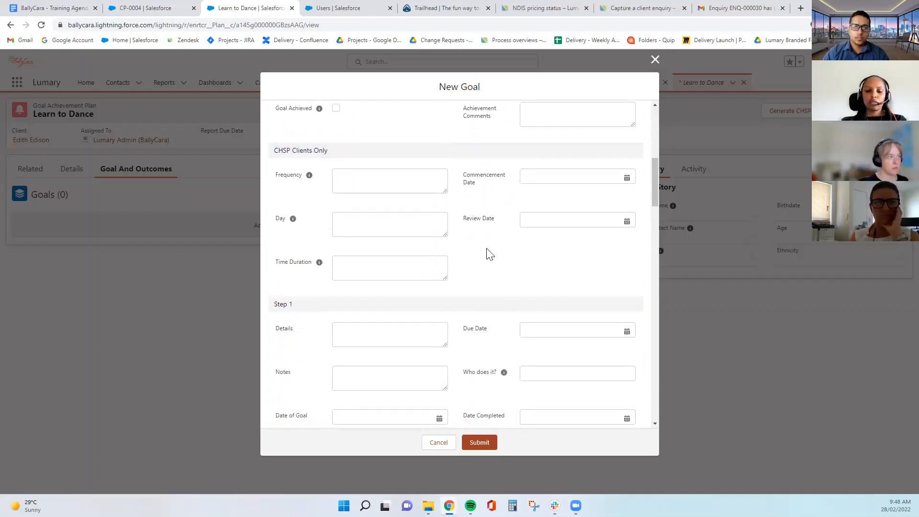
{"action": "scroll", "coordinate": [430, 283], "scroll_direction": "down", "scroll_amount": 1}
{"action": "left_click", "coordinate": [408, 293]}
{"action": "type", "text": "Phy"}
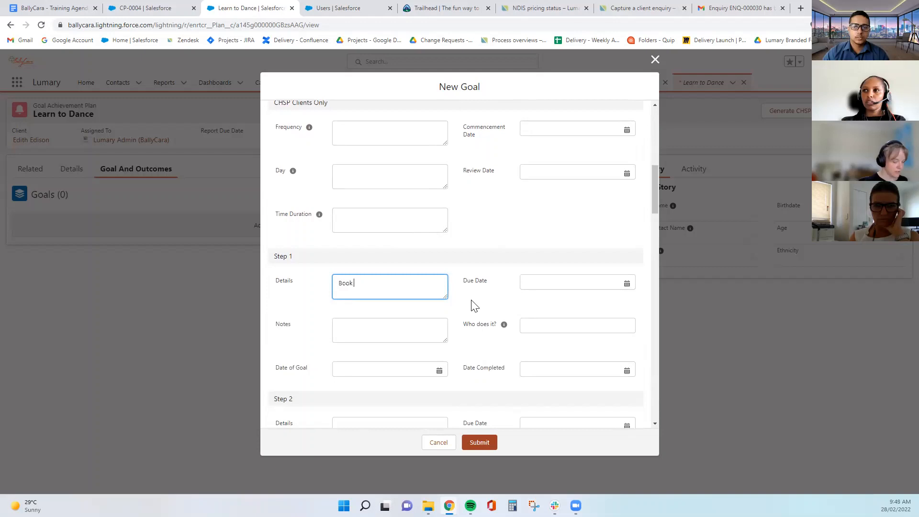
{"action": "type", "text": "sio Session"}
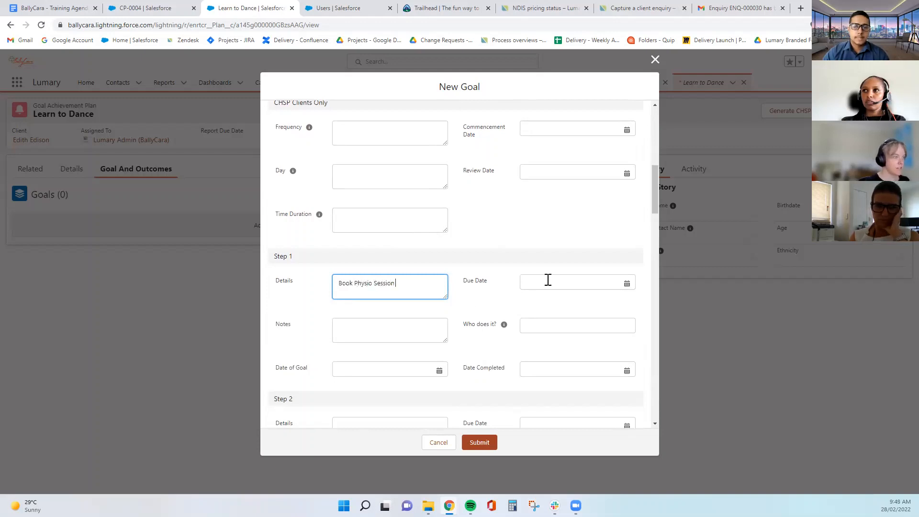
{"action": "left_click", "coordinate": [558, 284]}
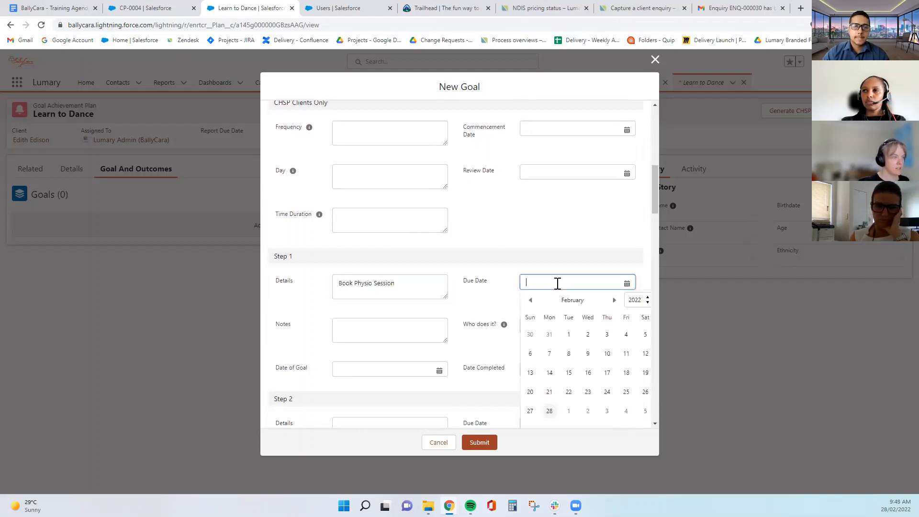
{"action": "left_click", "coordinate": [606, 412]}
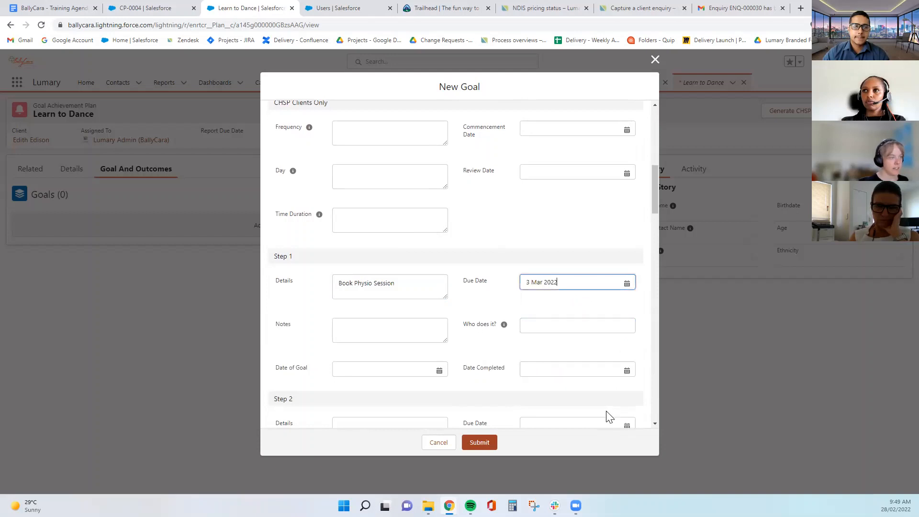
Assign Step 1 to Physio and set Date of Goal to 28 Feb 2022, leaving notes empty
{"action": "left_click", "coordinate": [548, 325]}
{"action": "left_click", "coordinate": [558, 344]}
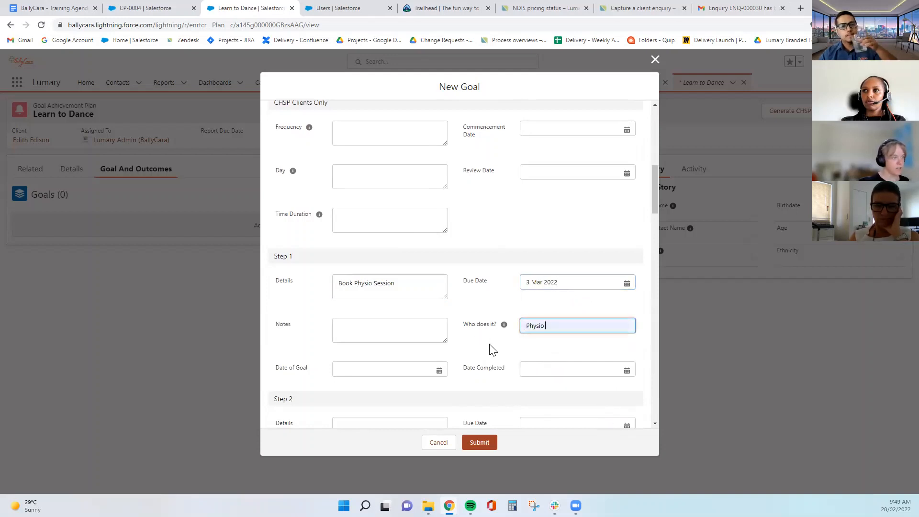
{"action": "left_click", "coordinate": [387, 374]}
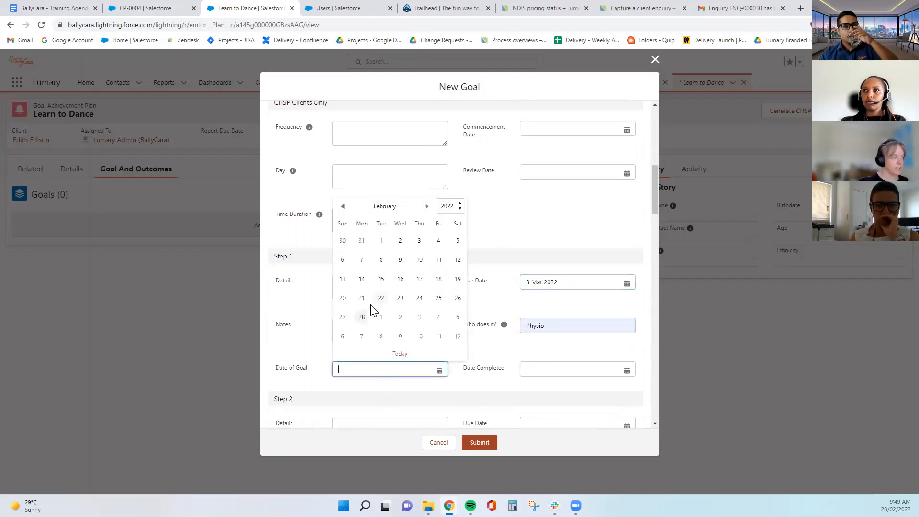
{"action": "left_click", "coordinate": [362, 317]}
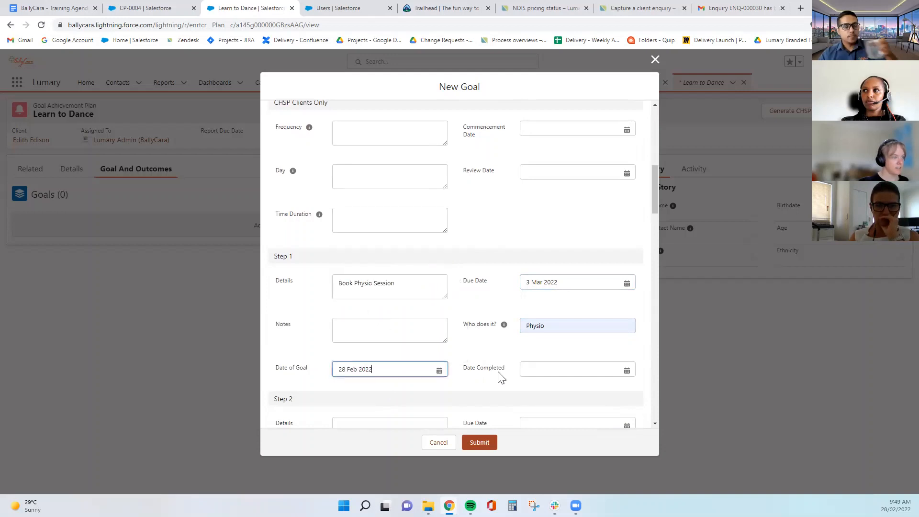
{"action": "left_click", "coordinate": [377, 330]}
{"action": "left_click", "coordinate": [482, 343]}
{"action": "scroll", "coordinate": [482, 343], "scroll_direction": "down", "scroll_amount": 3}
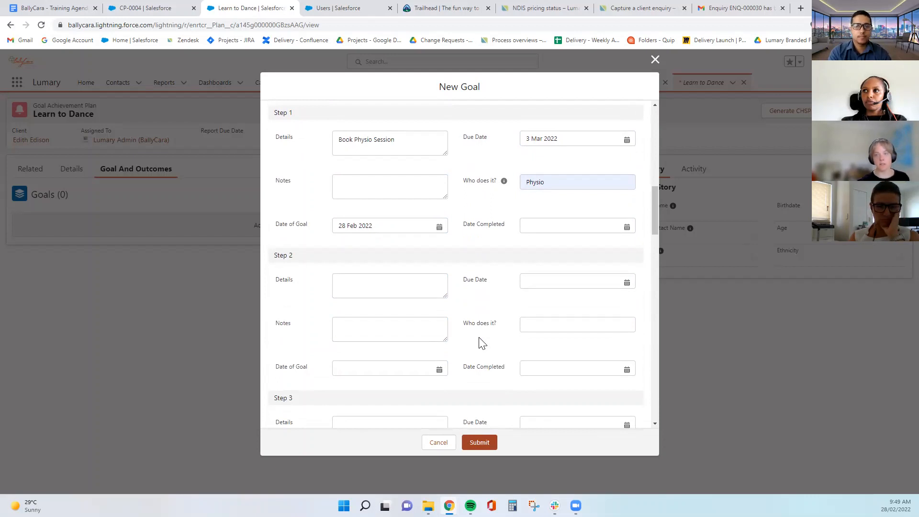
{"action": "scroll", "coordinate": [487, 344], "scroll_direction": "down", "scroll_amount": 20}
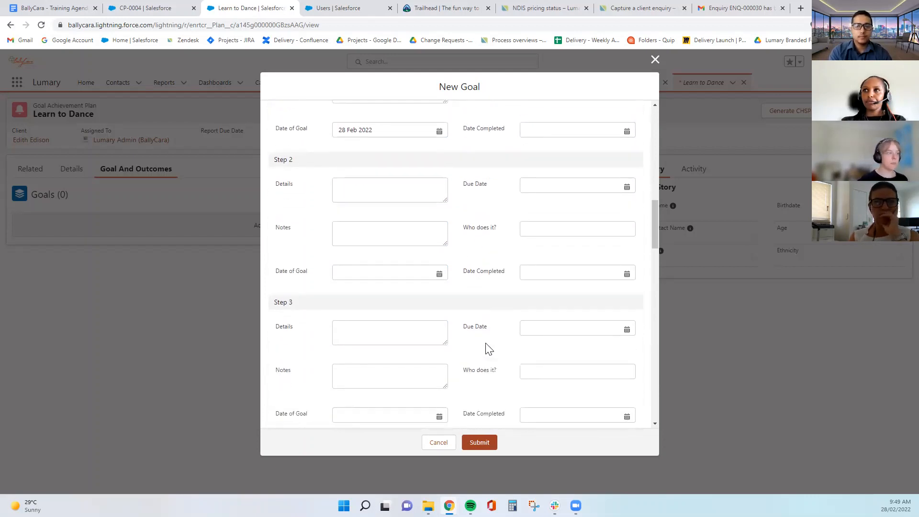
{"action": "scroll", "coordinate": [532, 304], "scroll_direction": "down", "scroll_amount": 2}
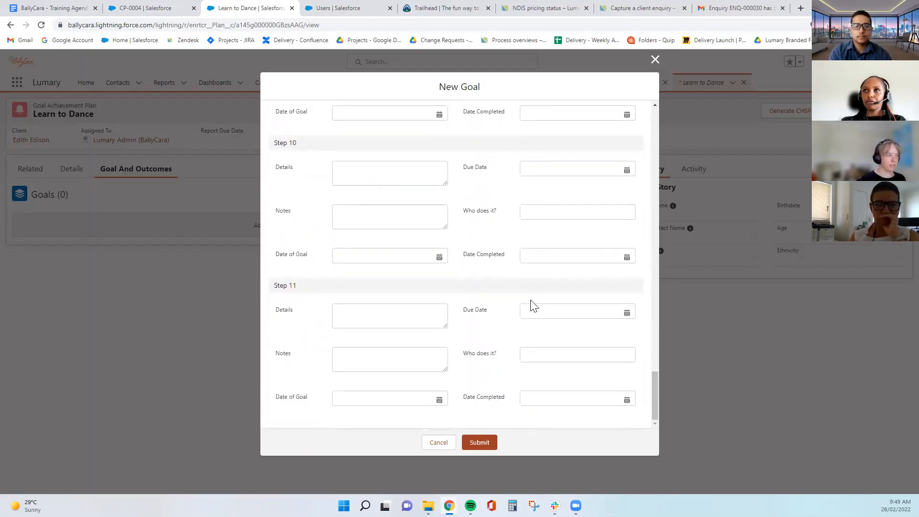
{"action": "scroll", "coordinate": [536, 306], "scroll_direction": "up", "scroll_amount": 20}
{"action": "scroll", "coordinate": [545, 268], "scroll_direction": "up", "scroll_amount": 5}
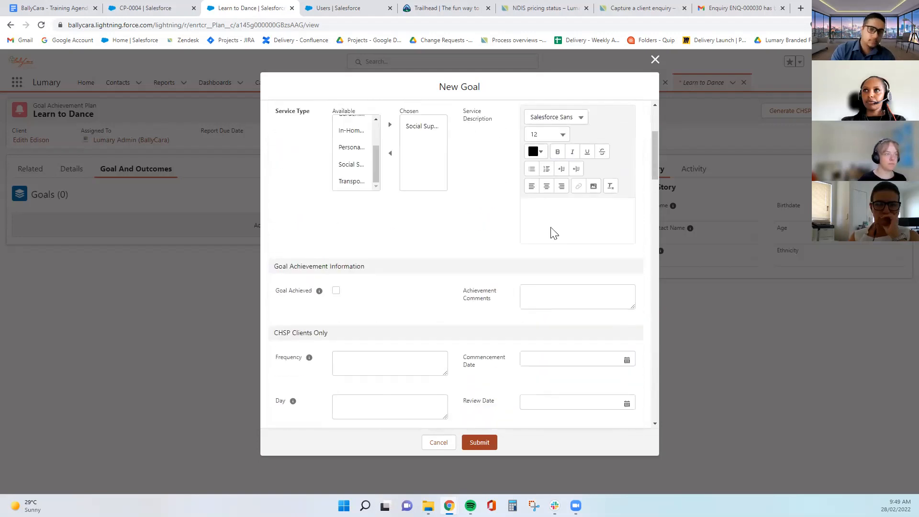
Submit the Learn to Dance goal, expand its Details and Step 1, then reopen the contact record
{"action": "left_click", "coordinate": [481, 443]}
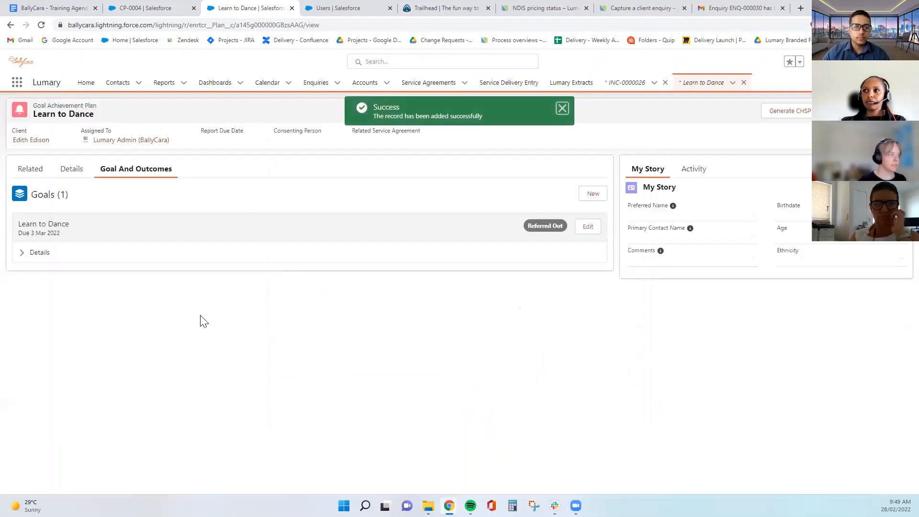
{"action": "left_click", "coordinate": [22, 253]}
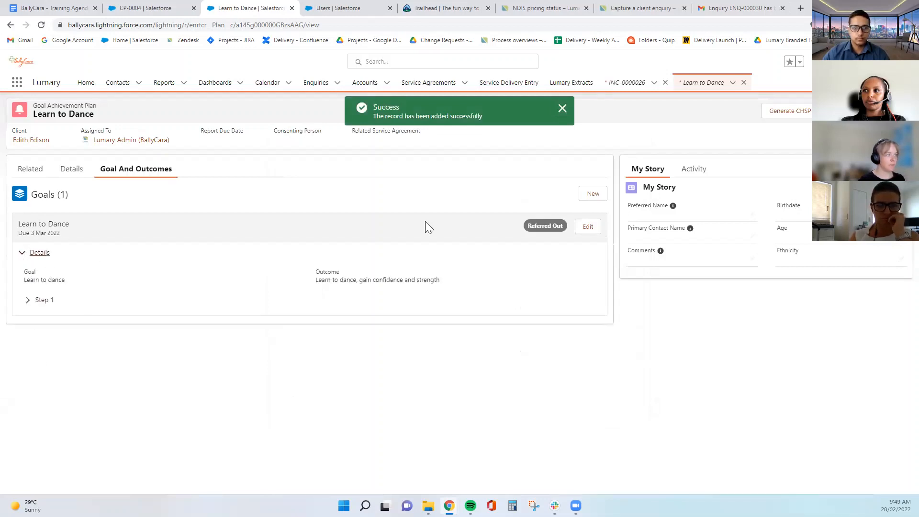
{"action": "left_click", "coordinate": [27, 300]}
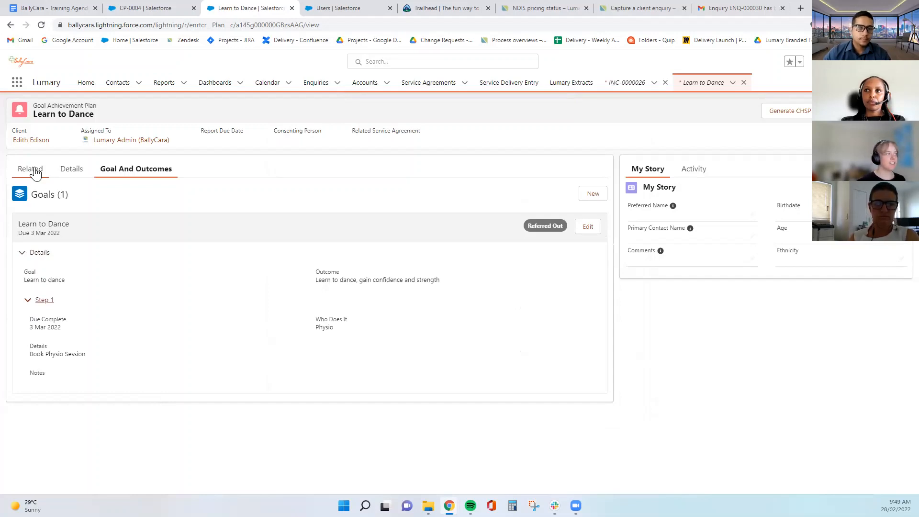
{"action": "left_click", "coordinate": [30, 140]}
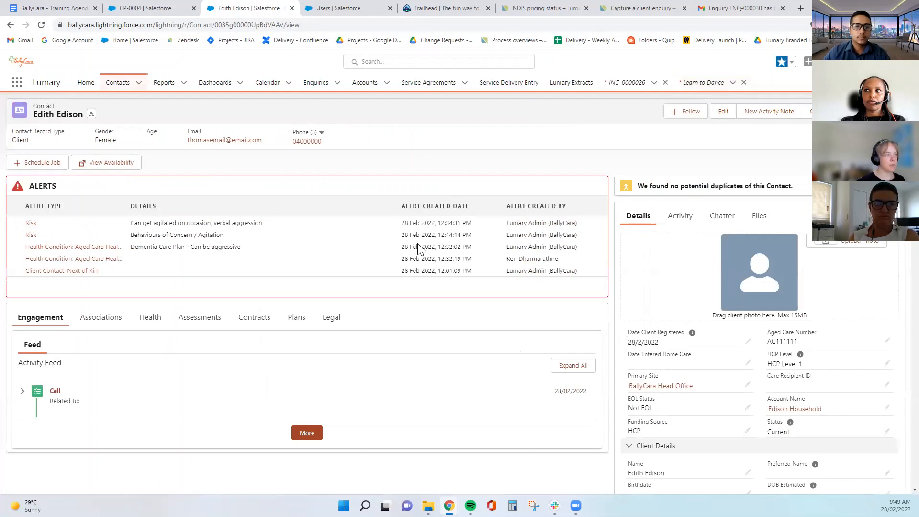
Show the client's Plans and start a new Personal Support Plan to reach the record-type choice
{"action": "left_click", "coordinate": [297, 318]}
{"action": "scroll", "coordinate": [323, 353], "scroll_direction": "down", "scroll_amount": 3}
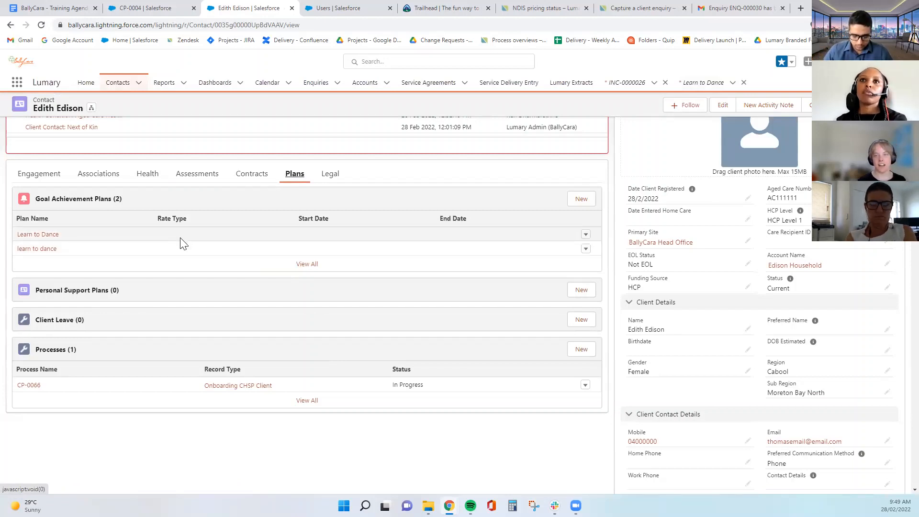
{"action": "scroll", "coordinate": [182, 243], "scroll_direction": "down", "scroll_amount": 2}
{"action": "scroll", "coordinate": [242, 231], "scroll_direction": "up", "scroll_amount": 1}
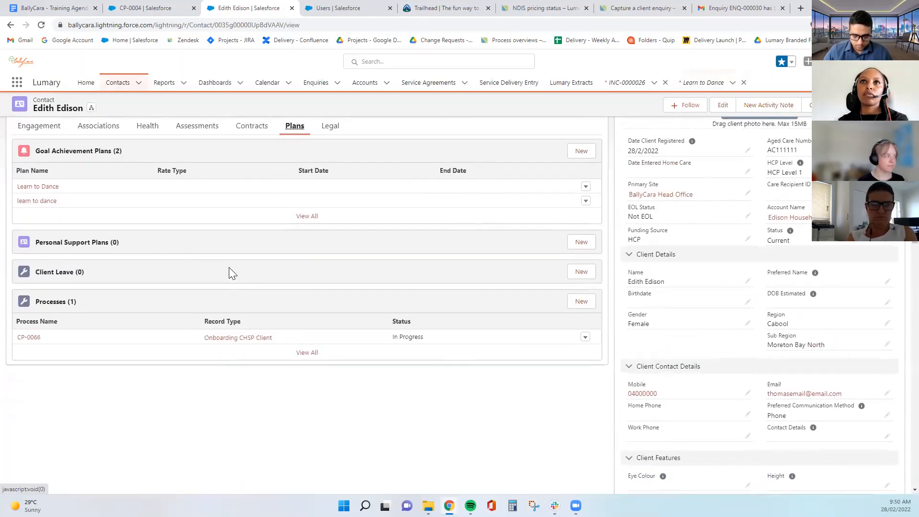
{"action": "left_click", "coordinate": [582, 243]}
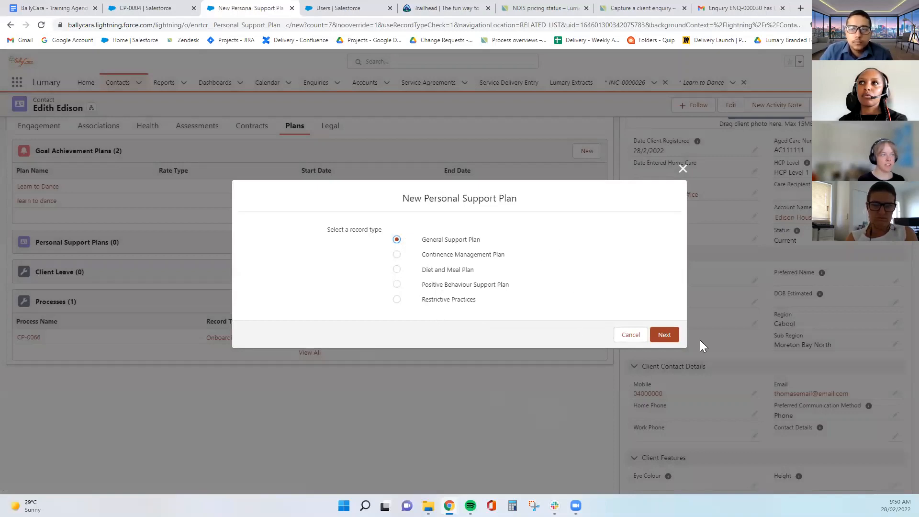
Continue with General Support Plan, setting Domain Attitudes, Plan Type Health Care Plan, sub domain Conflict with neighbours
{"action": "left_click", "coordinate": [655, 335]}
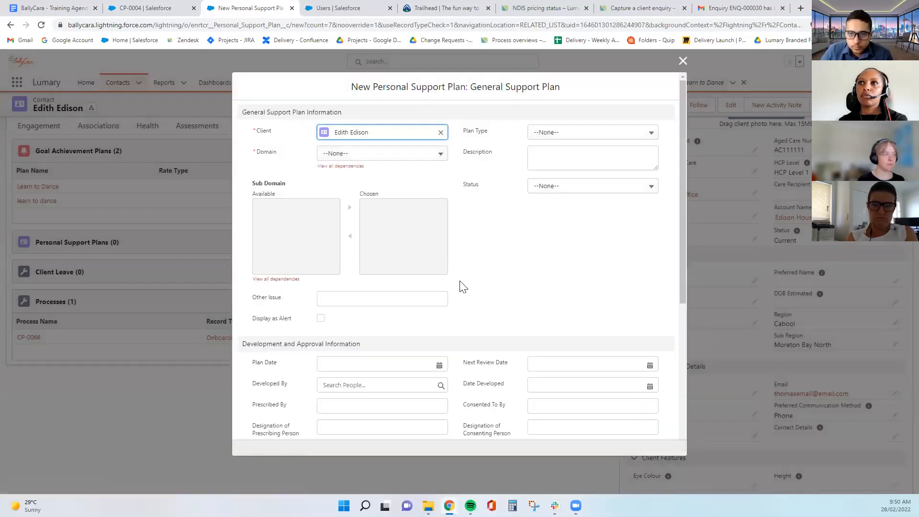
{"action": "left_click", "coordinate": [371, 155]}
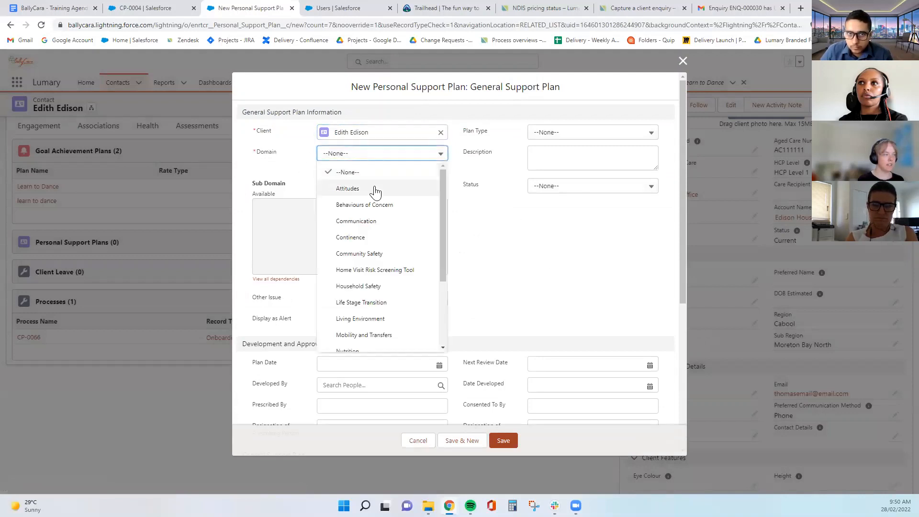
{"action": "left_click", "coordinate": [374, 190]}
{"action": "left_click", "coordinate": [570, 134]}
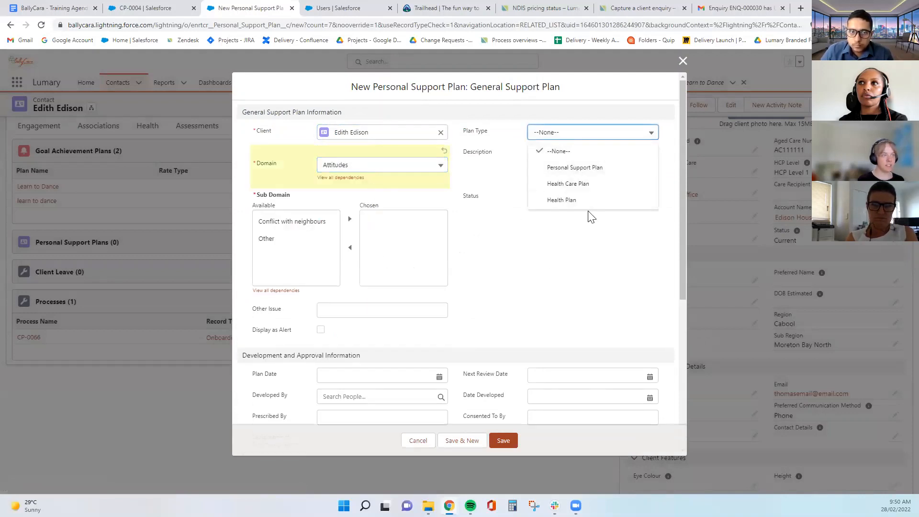
{"action": "left_click", "coordinate": [588, 184]}
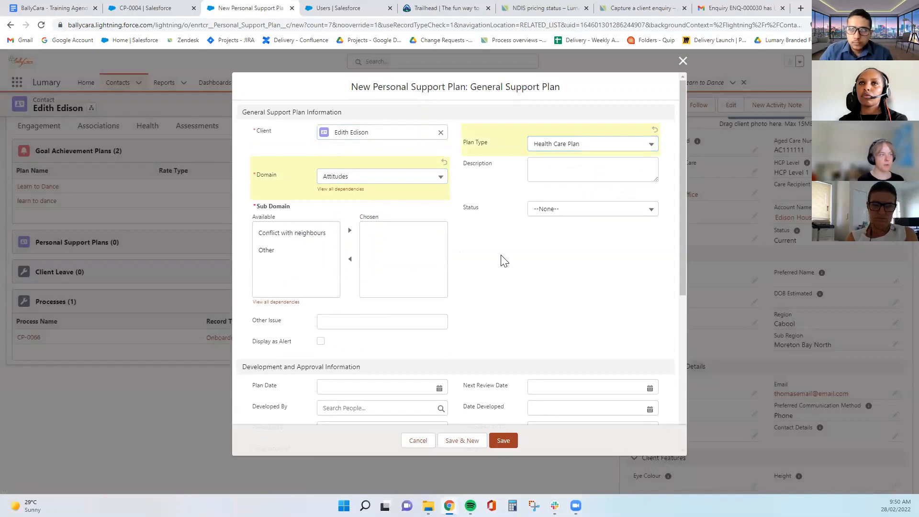
{"action": "left_click", "coordinate": [289, 233]}
{"action": "left_click", "coordinate": [349, 230]}
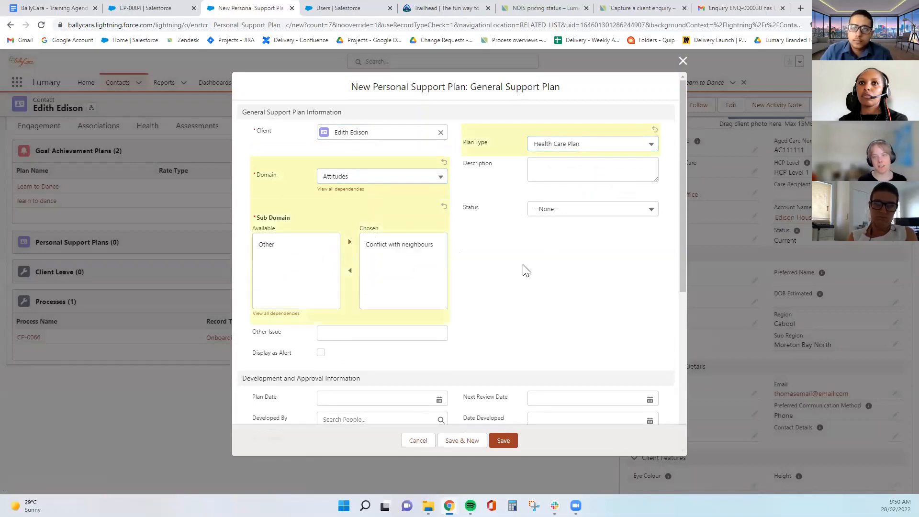
Set Status to Awaiting Approval, review the form, then discard the plan without saving
{"action": "left_click", "coordinate": [552, 209]}
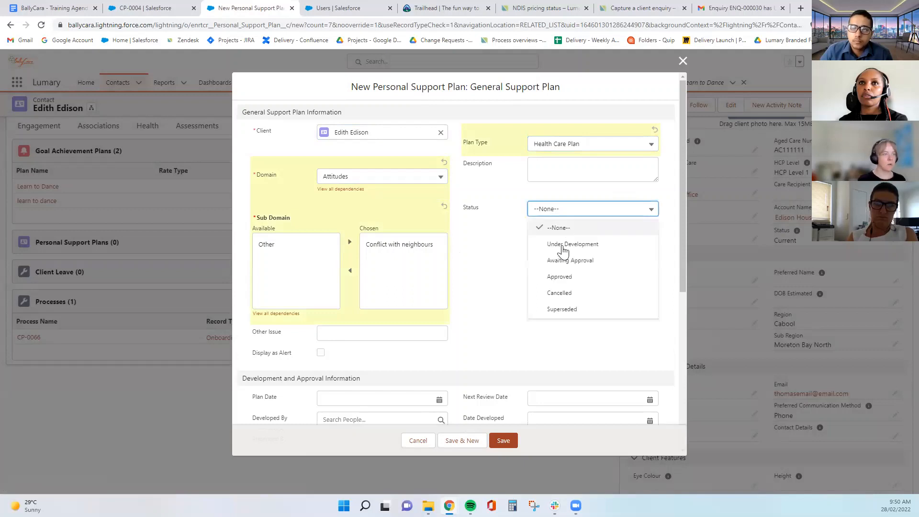
{"action": "left_click", "coordinate": [476, 288]}
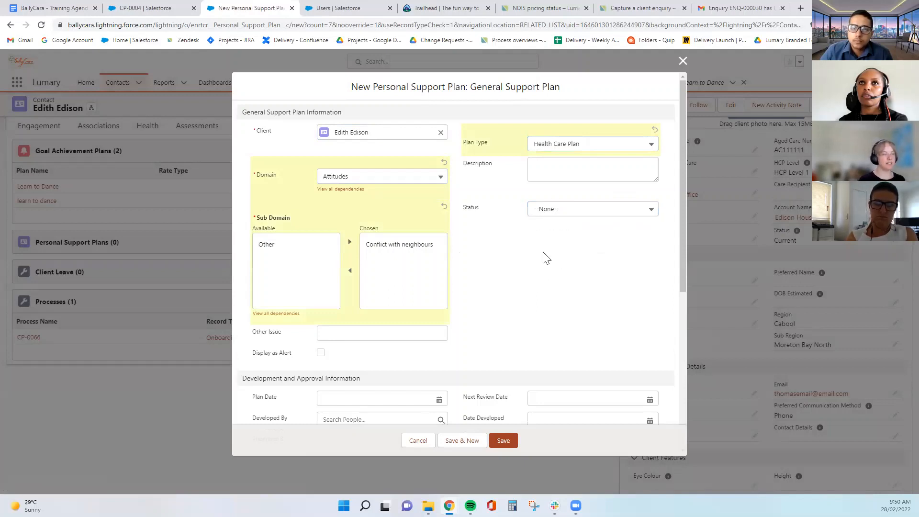
{"action": "left_click", "coordinate": [546, 210]}
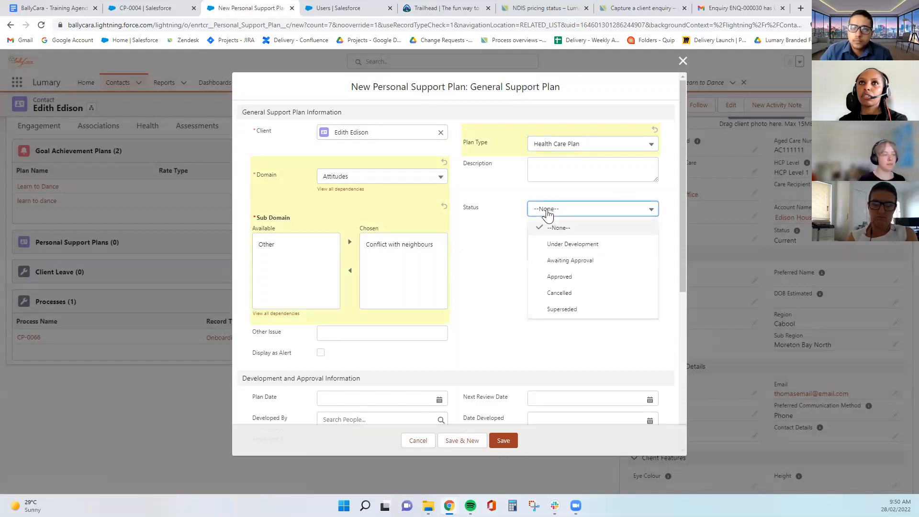
{"action": "left_click", "coordinate": [582, 262]}
{"action": "scroll", "coordinate": [506, 273], "scroll_direction": "down", "scroll_amount": 1}
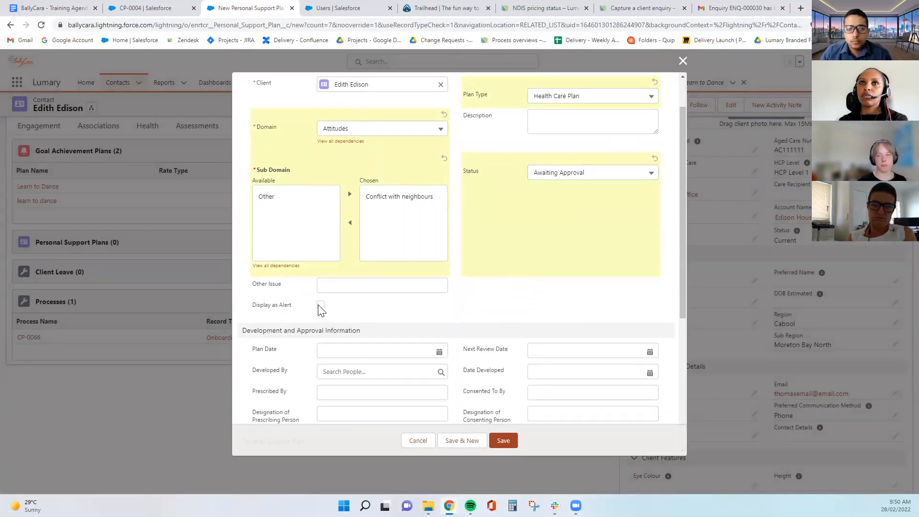
{"action": "scroll", "coordinate": [493, 283], "scroll_direction": "up", "scroll_amount": 1}
{"action": "scroll", "coordinate": [494, 282], "scroll_direction": "down", "scroll_amount": 2}
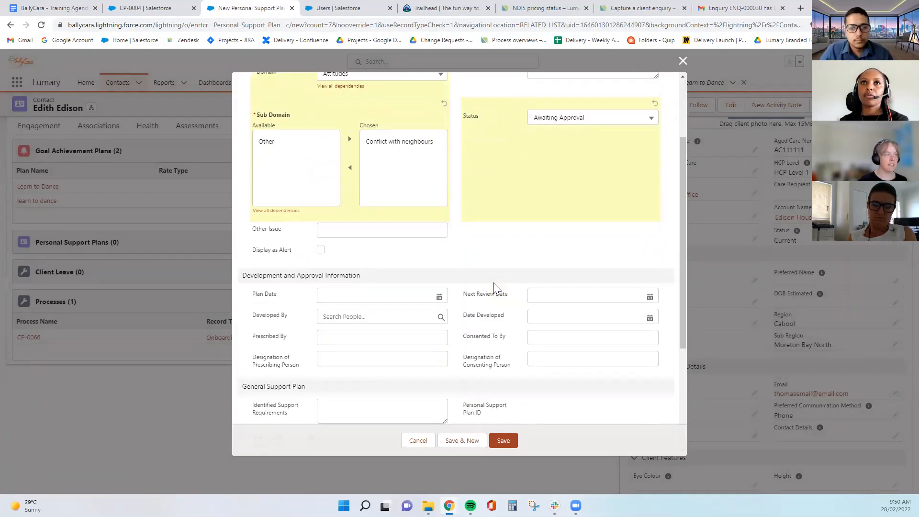
{"action": "scroll", "coordinate": [495, 287], "scroll_direction": "down", "scroll_amount": 1}
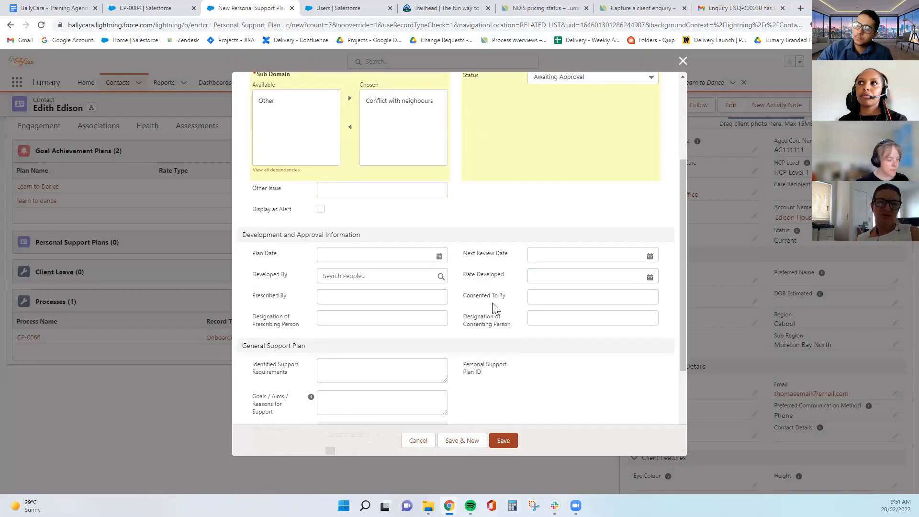
{"action": "scroll", "coordinate": [492, 302], "scroll_direction": "up", "scroll_amount": 3}
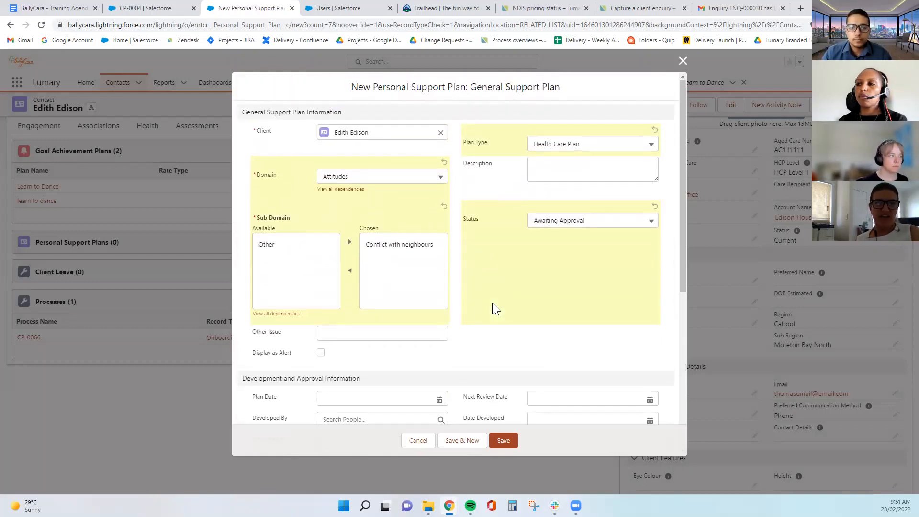
{"action": "left_click", "coordinate": [683, 61]}
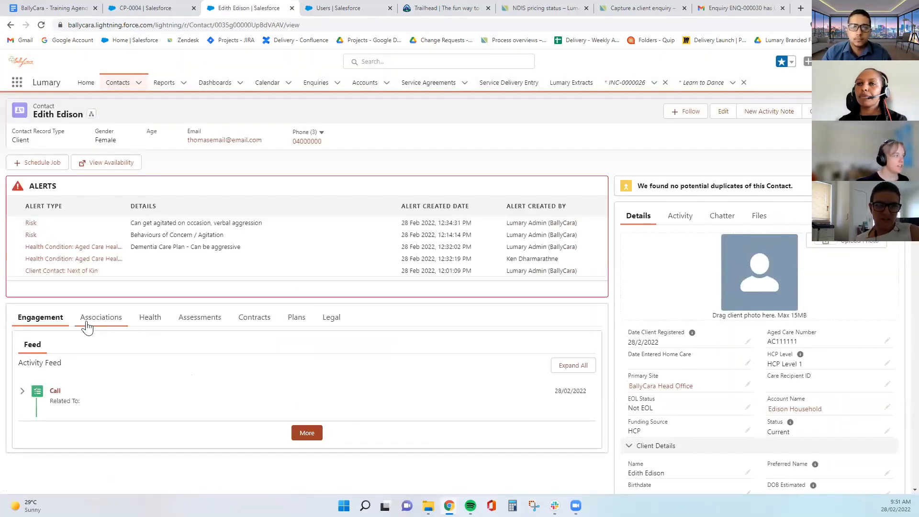
Open the Health Condition alert, then its linked record HC-00015
{"action": "left_click", "coordinate": [61, 260]}
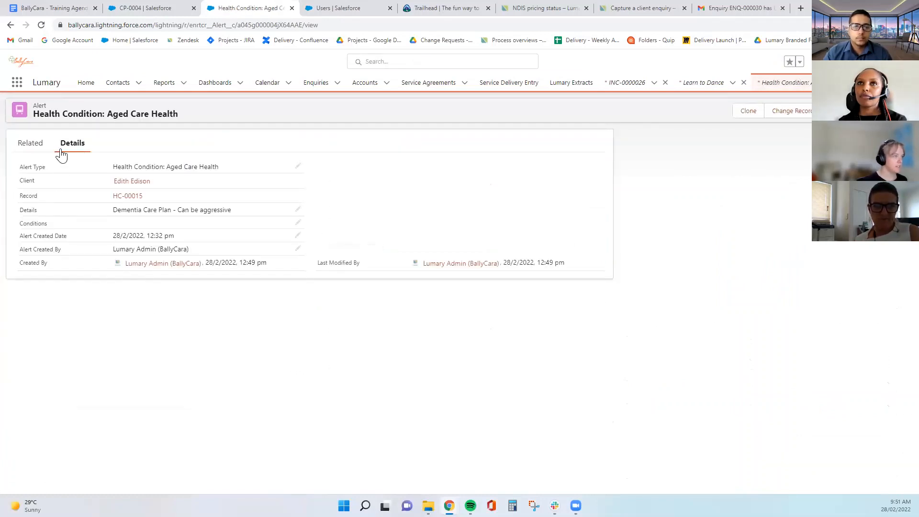
{"action": "left_click", "coordinate": [129, 197]}
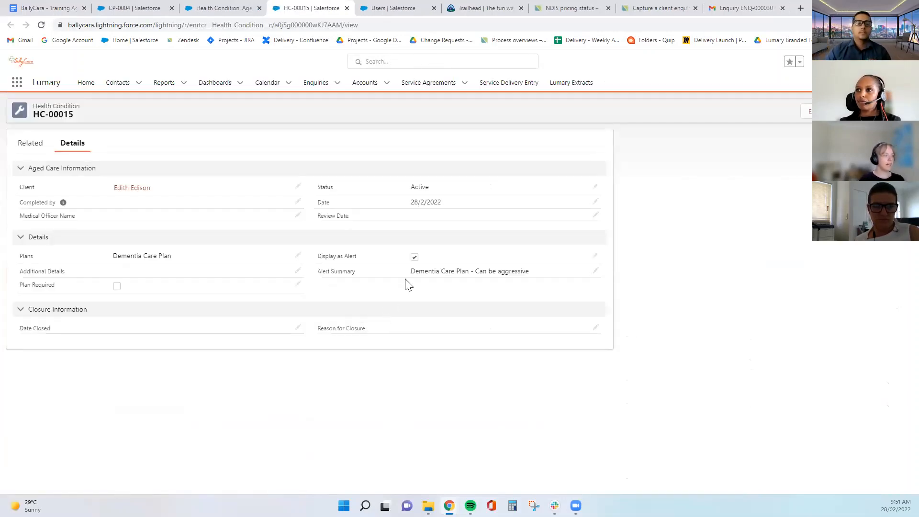
Uncheck Display as Alert, close on 28/2/2022 as No longer required, save, and return to the client
{"action": "left_click", "coordinate": [414, 259]}
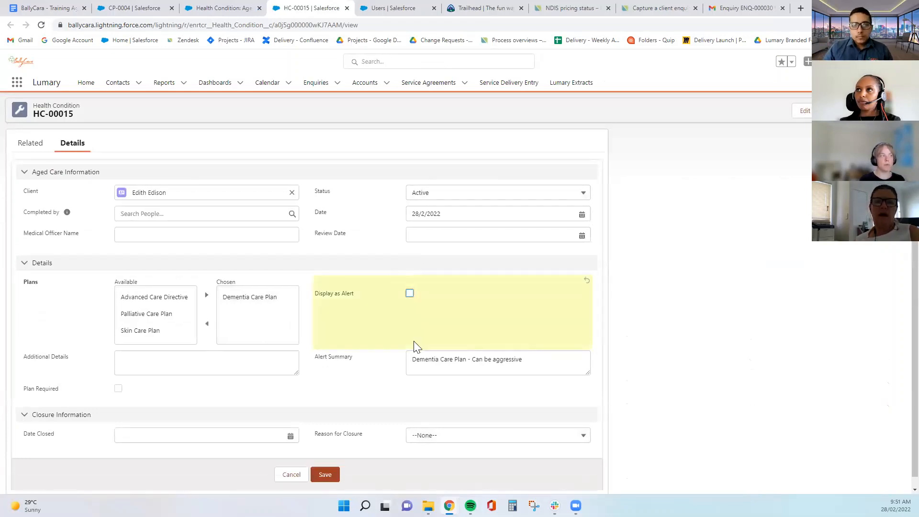
{"action": "scroll", "coordinate": [415, 346], "scroll_direction": "down", "scroll_amount": 1}
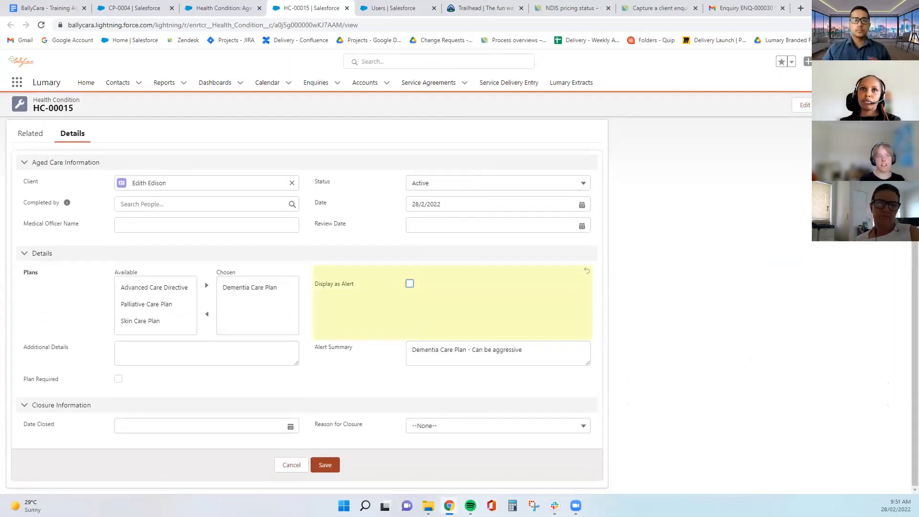
{"action": "scroll", "coordinate": [717, 301], "scroll_direction": "up", "scroll_amount": 1}
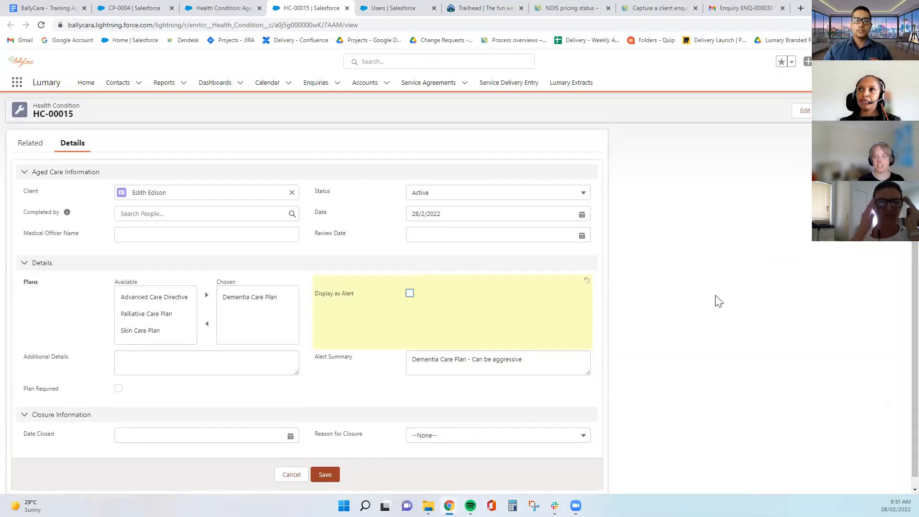
{"action": "scroll", "coordinate": [719, 301], "scroll_direction": "down", "scroll_amount": 1}
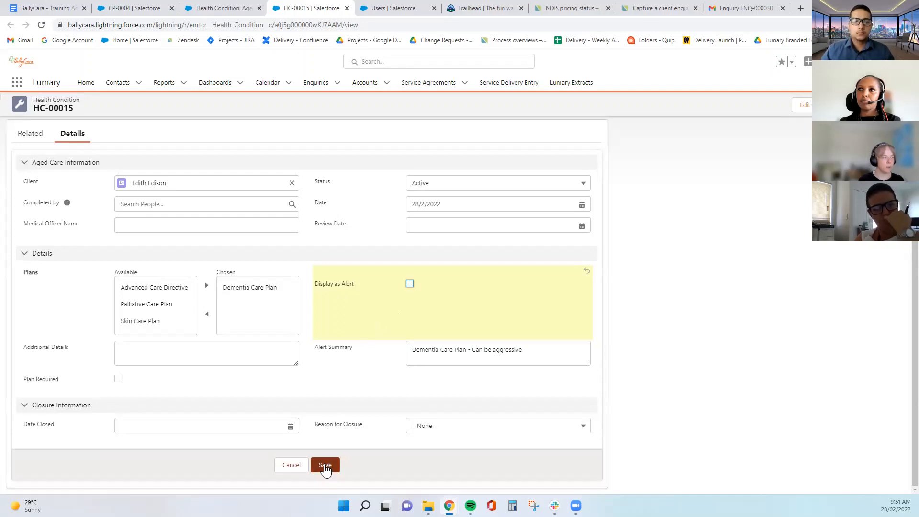
{"action": "left_click", "coordinate": [168, 427]}
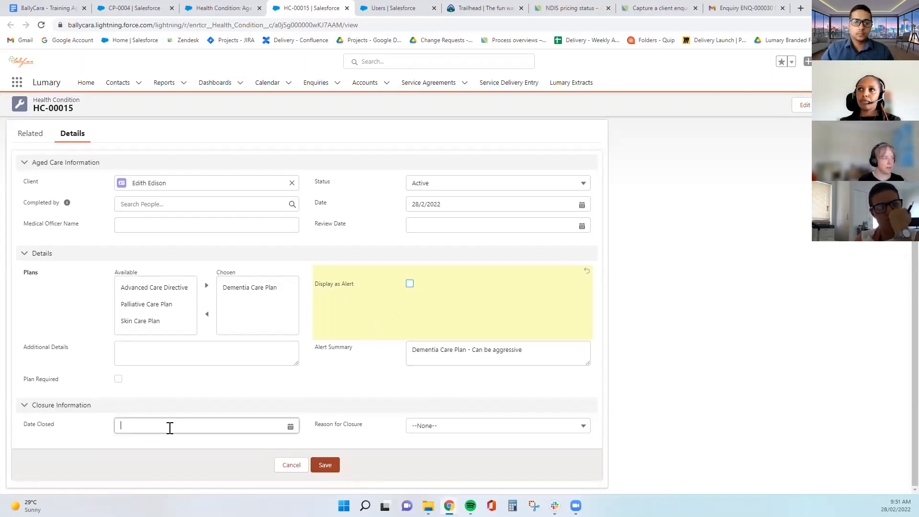
{"action": "left_click", "coordinate": [193, 375]}
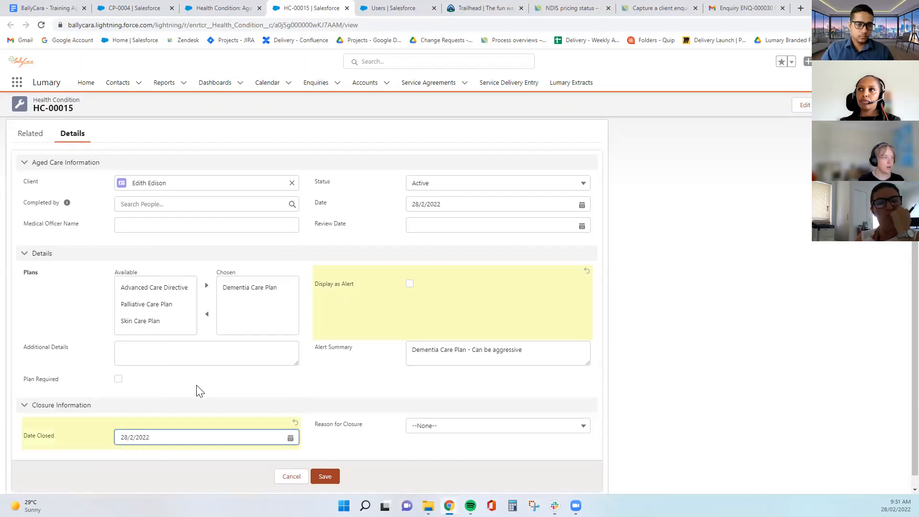
{"action": "left_click", "coordinate": [453, 431]}
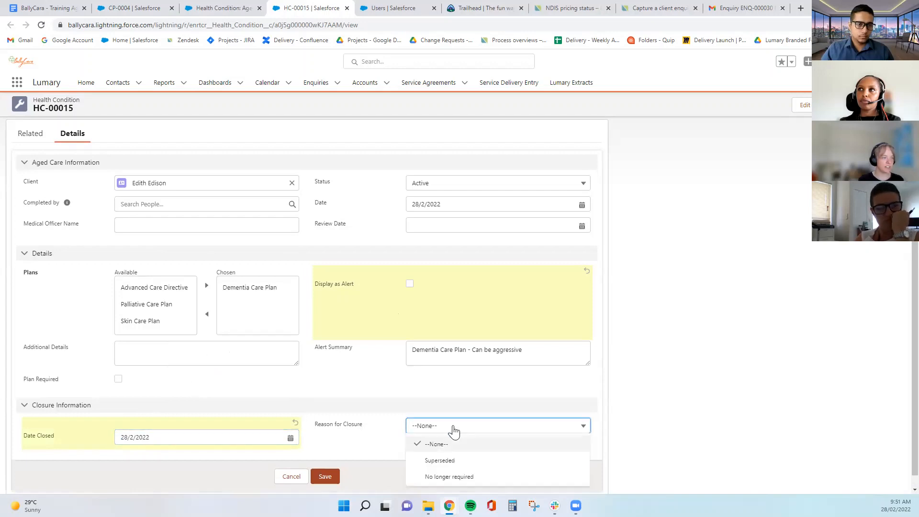
{"action": "left_click", "coordinate": [467, 476]}
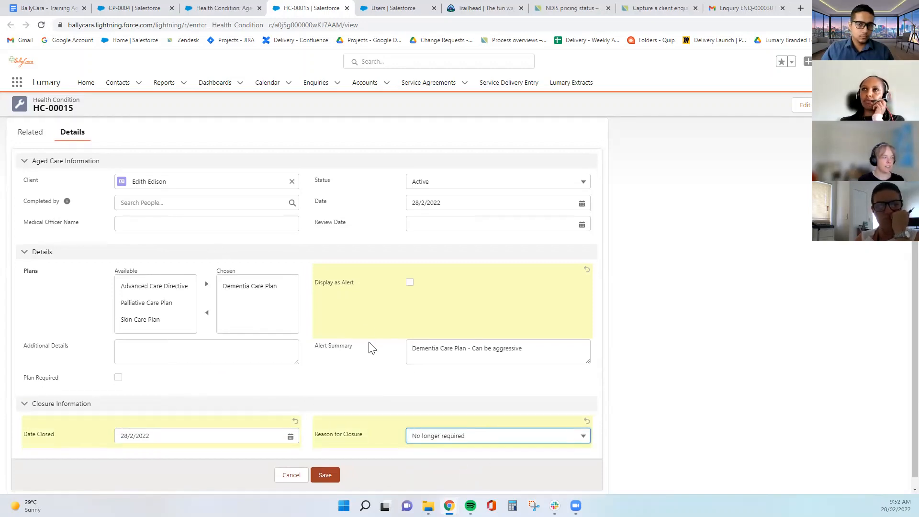
{"action": "left_click", "coordinate": [326, 466]}
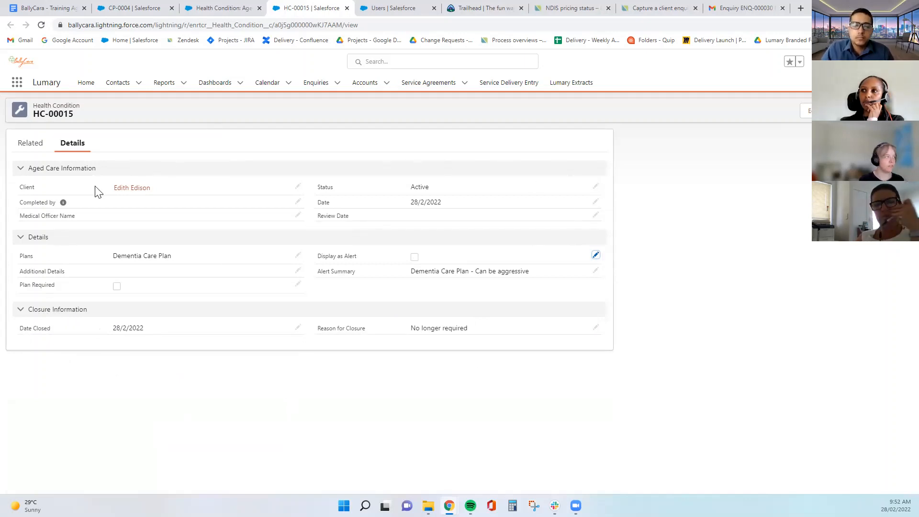
{"action": "left_click", "coordinate": [126, 194]}
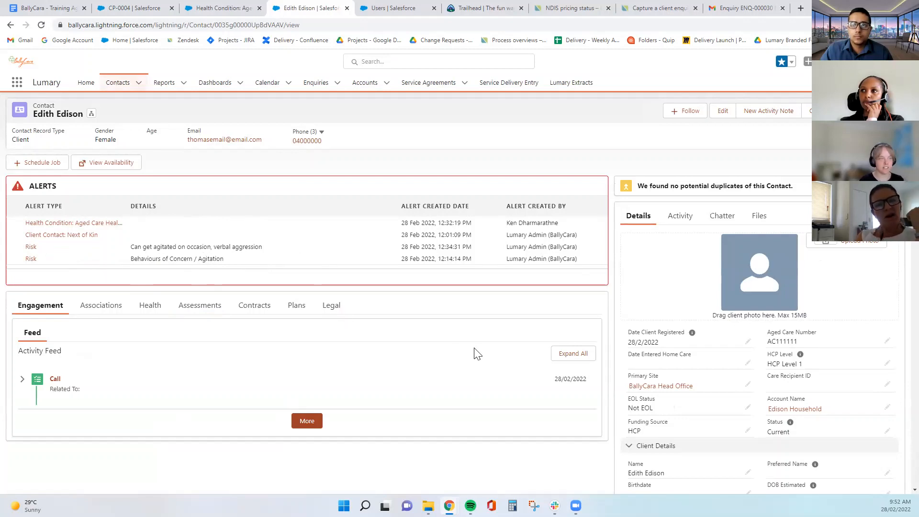
Scroll the client's contact page to confirm the Dementia Care Plan alert is gone
{"action": "scroll", "coordinate": [479, 355], "scroll_direction": "down", "scroll_amount": 1}
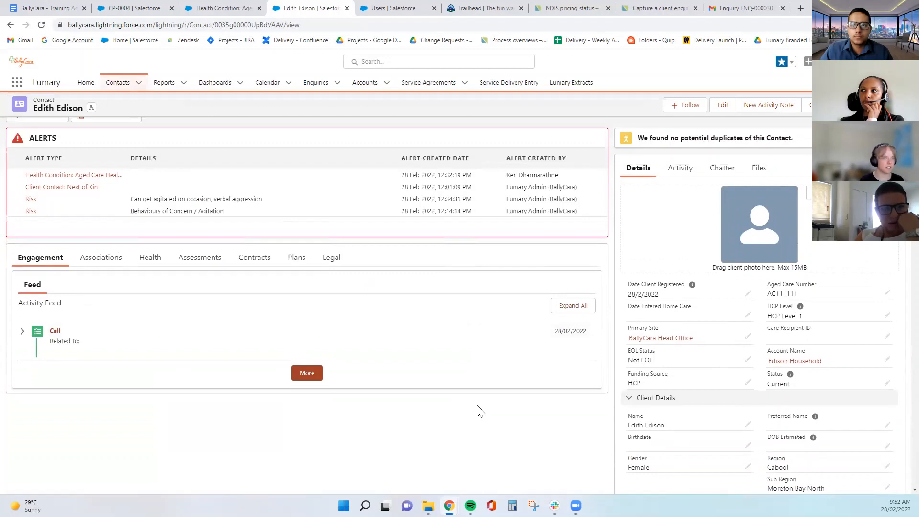
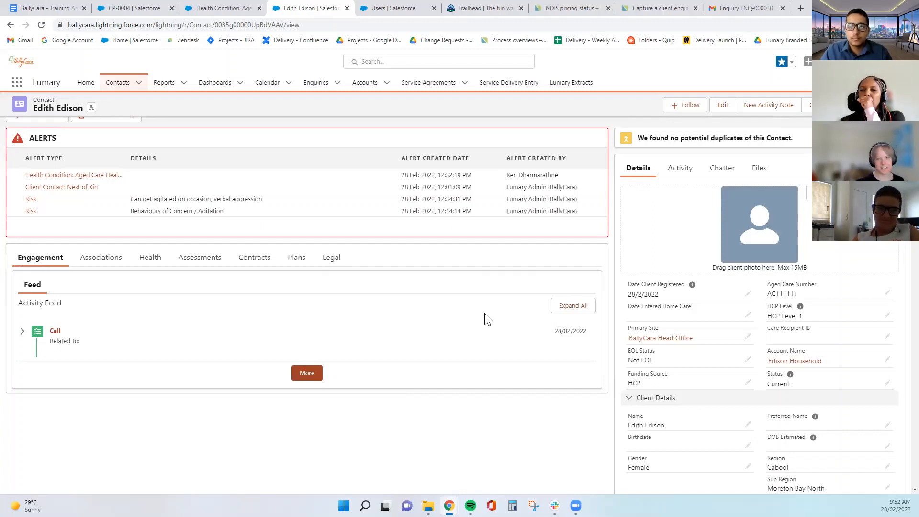
Switch the client's contact record to the Plans tab
{"action": "scroll", "coordinate": [485, 318], "scroll_direction": "down", "scroll_amount": 1}
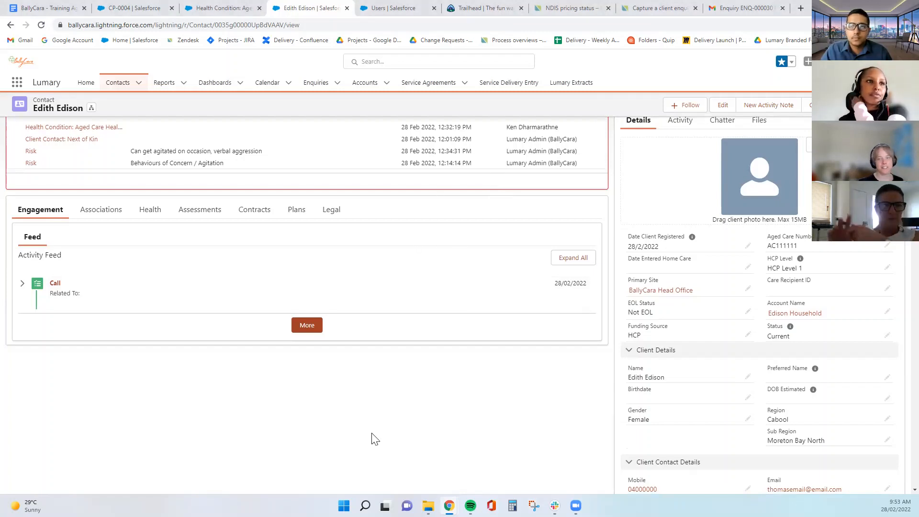
{"action": "left_click", "coordinate": [296, 210]}
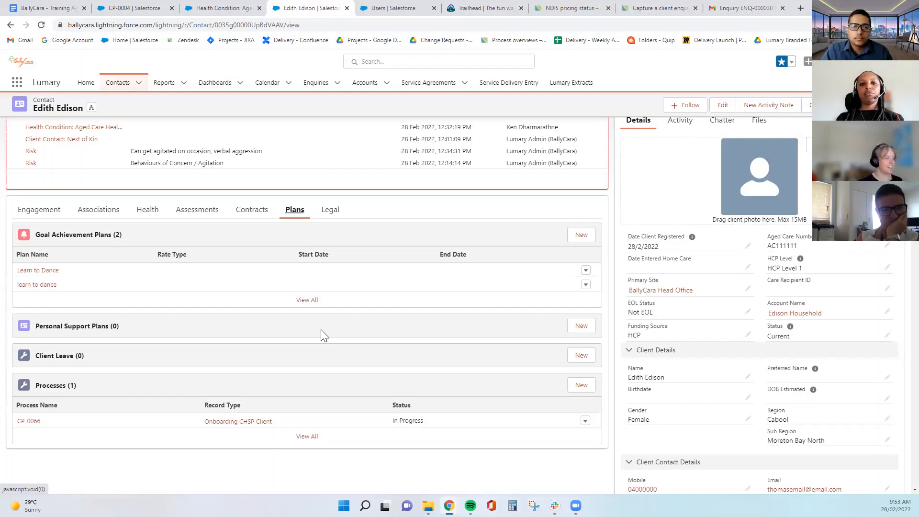
Start a new Continence Management Plan with plan type Health Plan
{"action": "left_click", "coordinate": [581, 326]}
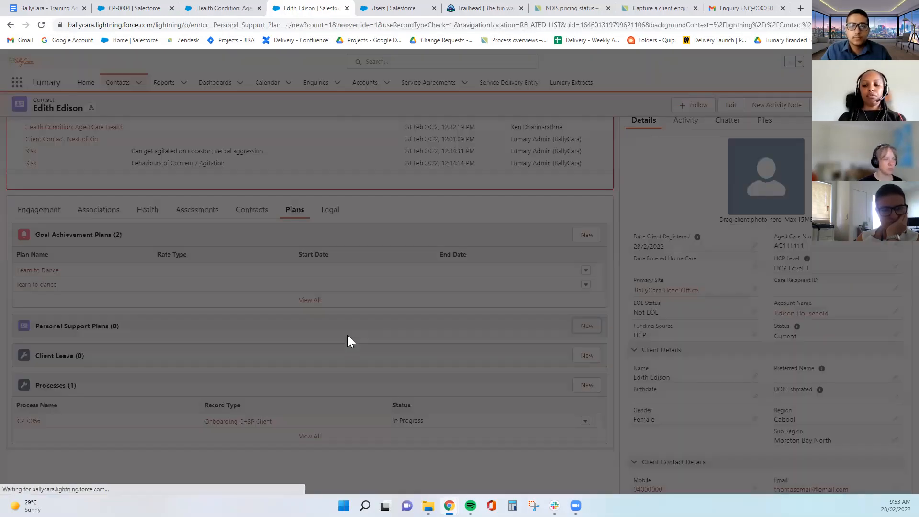
{"action": "left_click", "coordinate": [456, 259]}
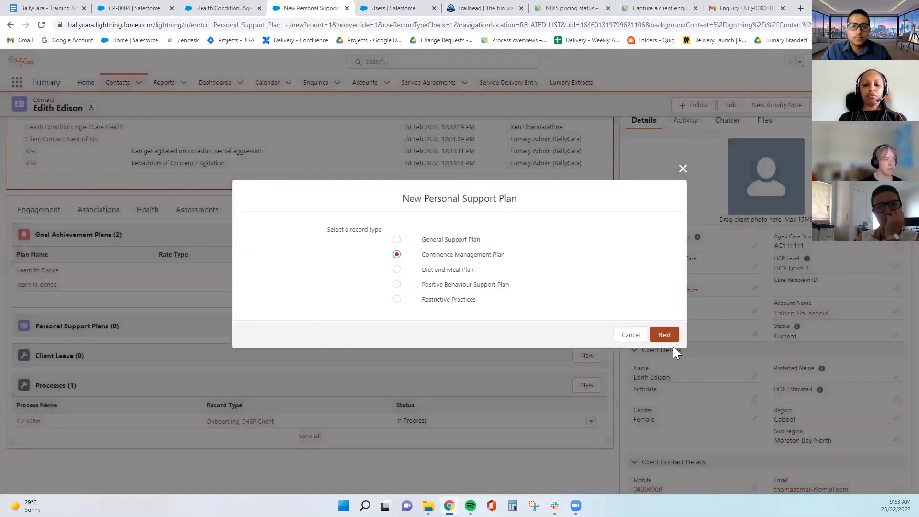
{"action": "left_click", "coordinate": [667, 336]}
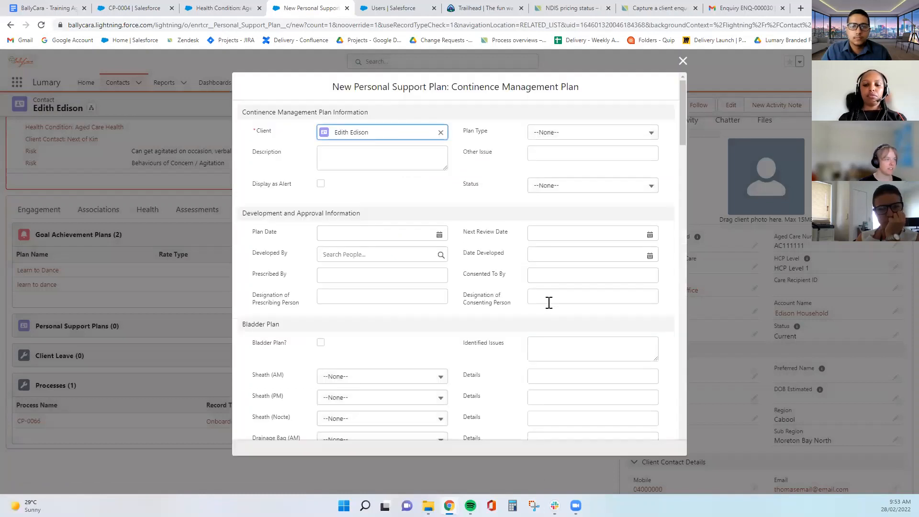
{"action": "left_click", "coordinate": [539, 142]}
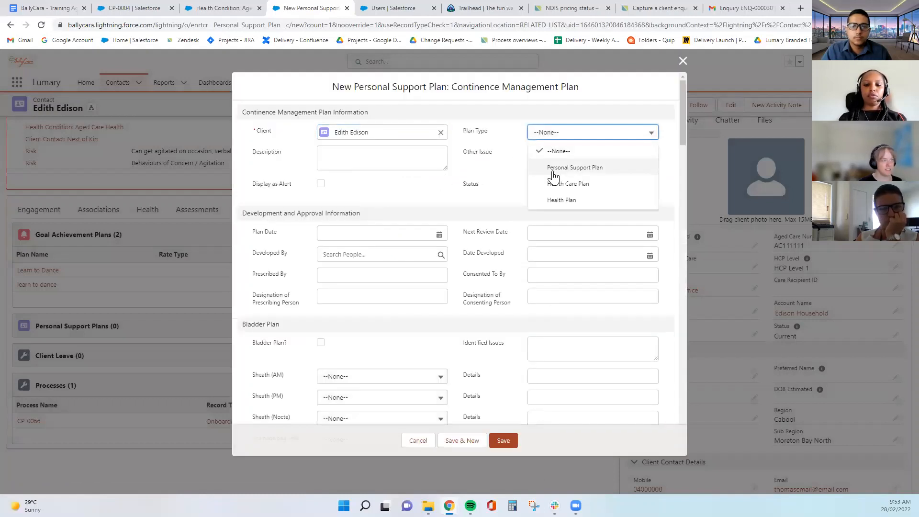
{"action": "left_click", "coordinate": [551, 199]}
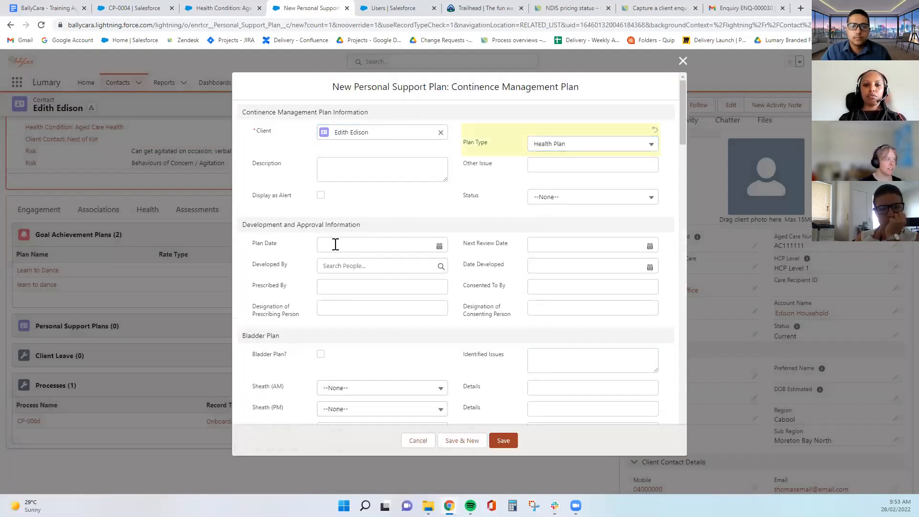
Tick Bladder Plan? and save the personal support plan
{"action": "left_click", "coordinate": [361, 263]}
{"action": "left_click", "coordinate": [538, 341]}
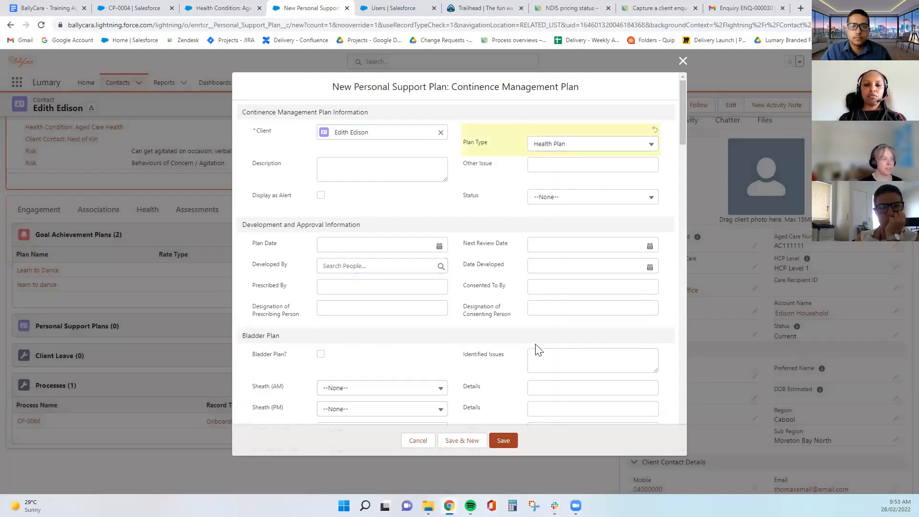
{"action": "scroll", "coordinate": [499, 373], "scroll_direction": "down", "scroll_amount": 6}
{"action": "scroll", "coordinate": [496, 377], "scroll_direction": "up", "scroll_amount": 3}
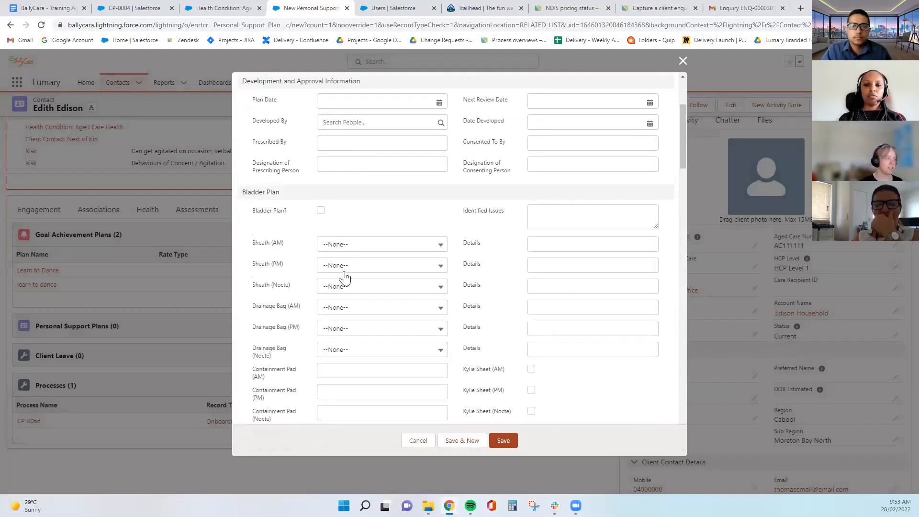
{"action": "left_click", "coordinate": [320, 211]}
{"action": "scroll", "coordinate": [613, 256], "scroll_direction": "down", "scroll_amount": 2}
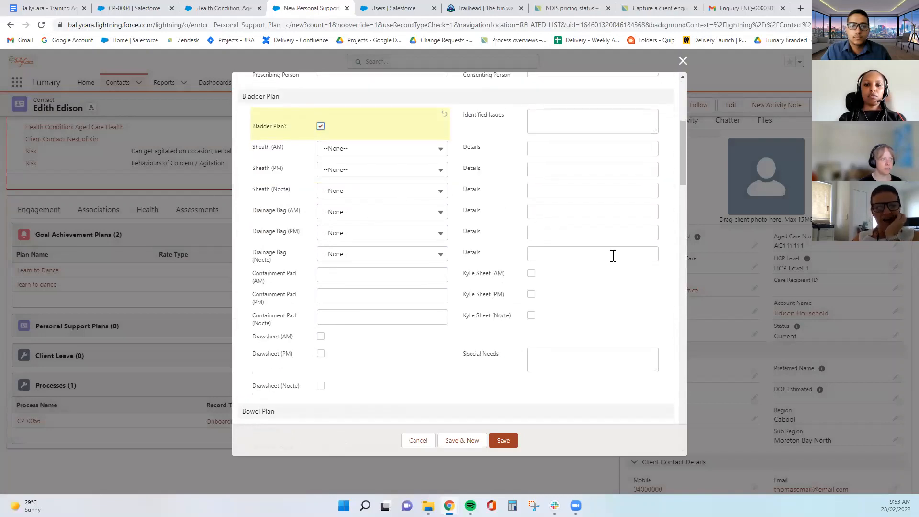
{"action": "scroll", "coordinate": [572, 326], "scroll_direction": "down", "scroll_amount": 6}
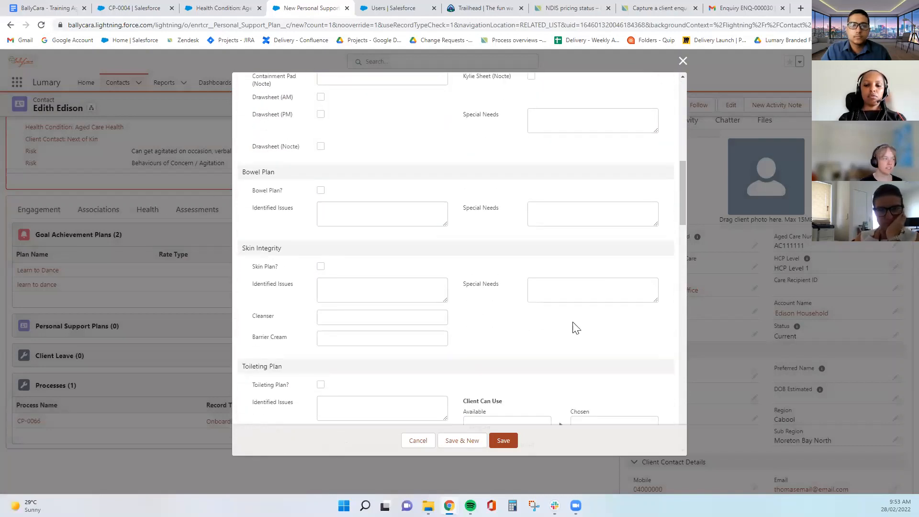
{"action": "scroll", "coordinate": [393, 352], "scroll_direction": "down", "scroll_amount": 6}
{"action": "scroll", "coordinate": [393, 351], "scroll_direction": "down", "scroll_amount": 12}
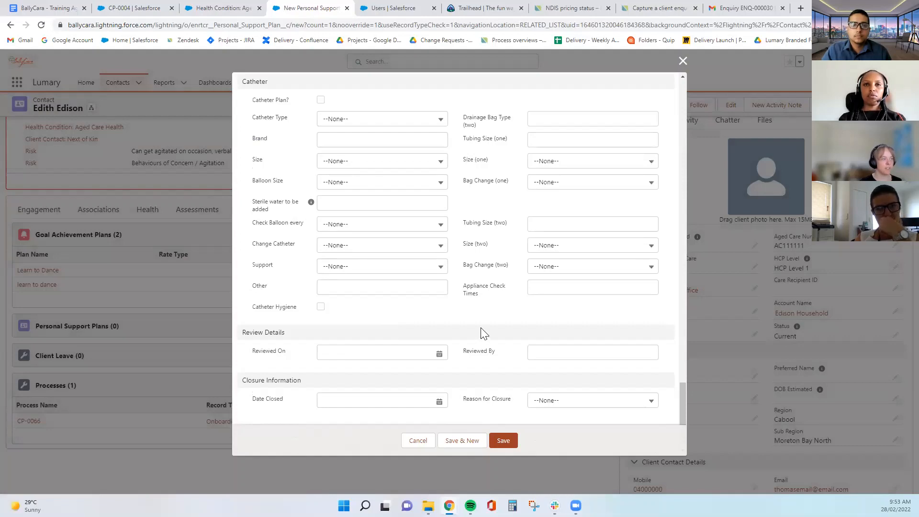
{"action": "scroll", "coordinate": [481, 329], "scroll_direction": "up", "scroll_amount": 20}
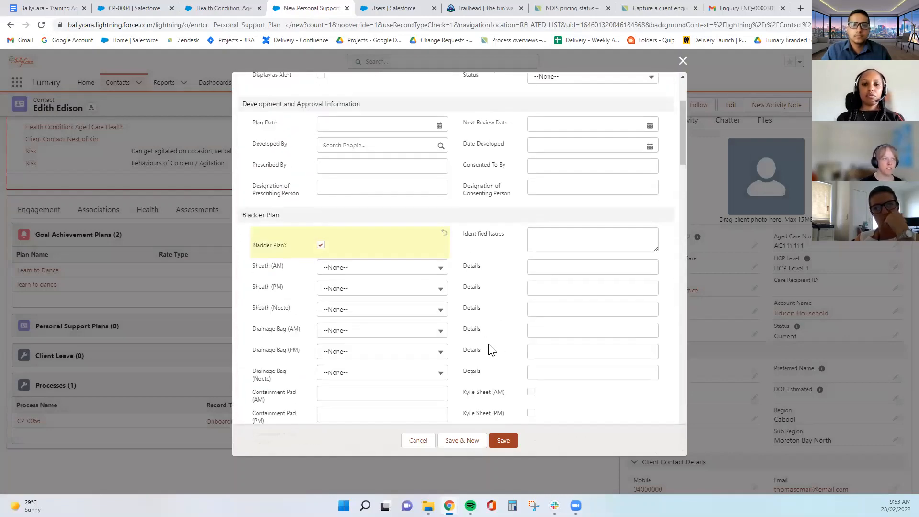
{"action": "scroll", "coordinate": [491, 350], "scroll_direction": "up", "scroll_amount": 2}
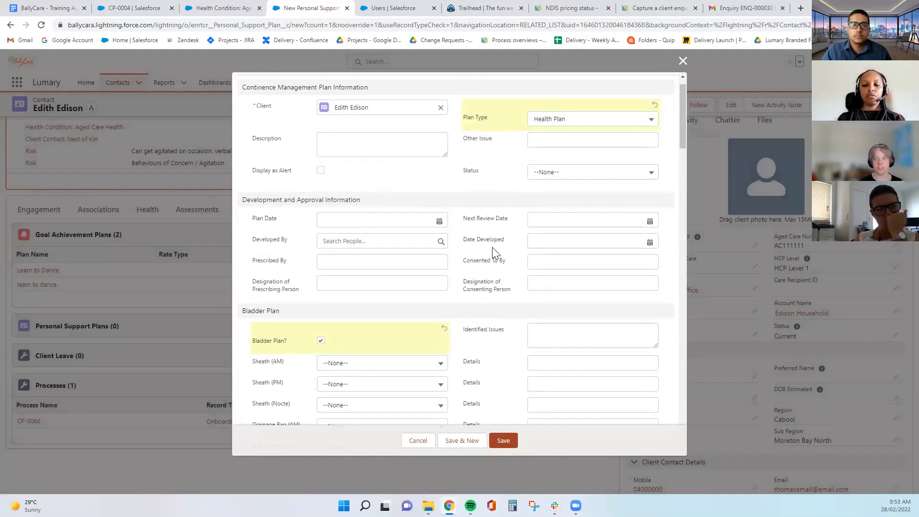
{"action": "left_click", "coordinate": [497, 445]}
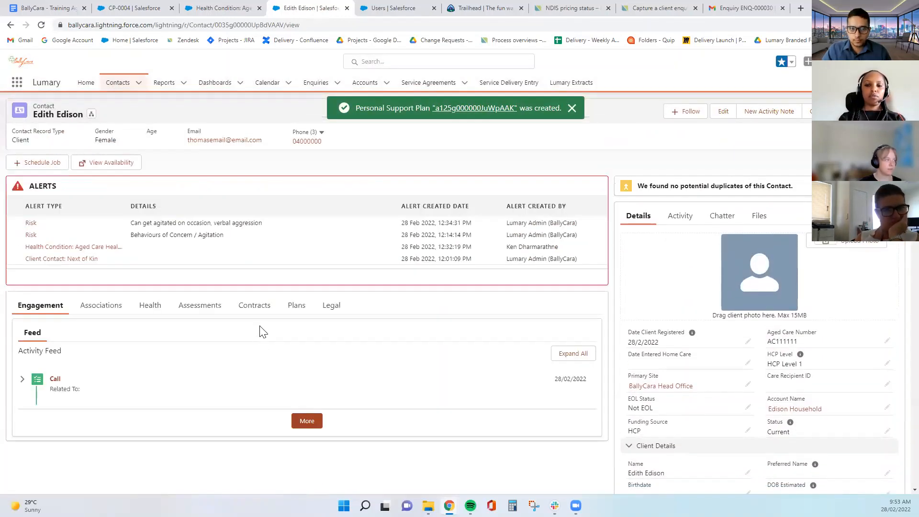
Back on Plans, start a new Client Leave record for the client
{"action": "left_click", "coordinate": [289, 306]}
{"action": "scroll", "coordinate": [300, 335], "scroll_direction": "down", "scroll_amount": 3}
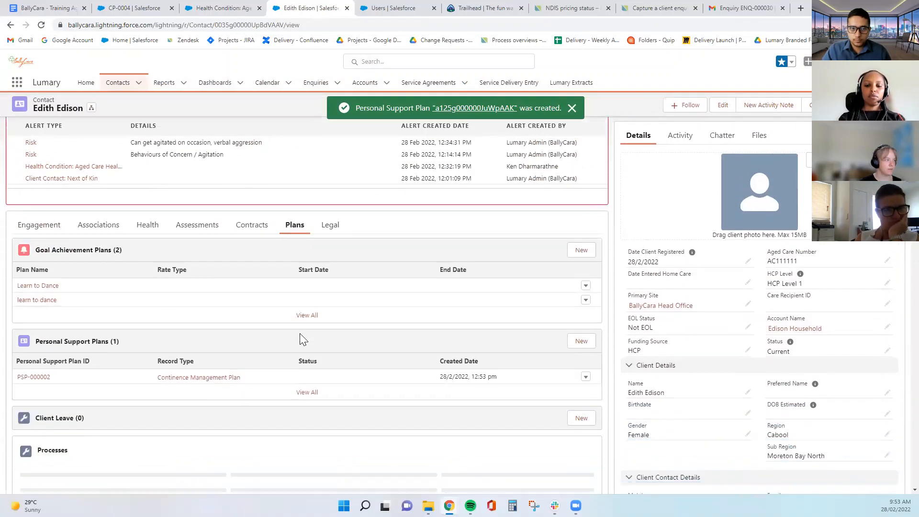
{"action": "scroll", "coordinate": [303, 339], "scroll_direction": "down", "scroll_amount": 2}
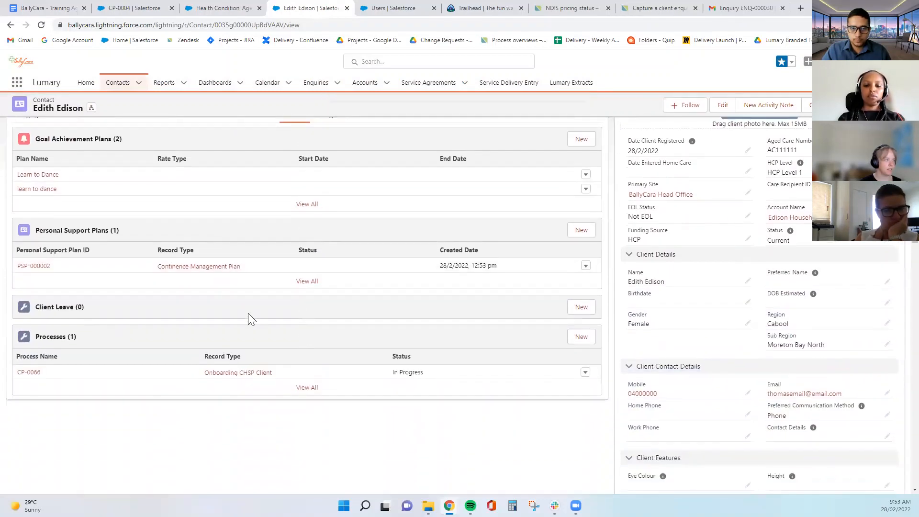
{"action": "left_click", "coordinate": [581, 307]}
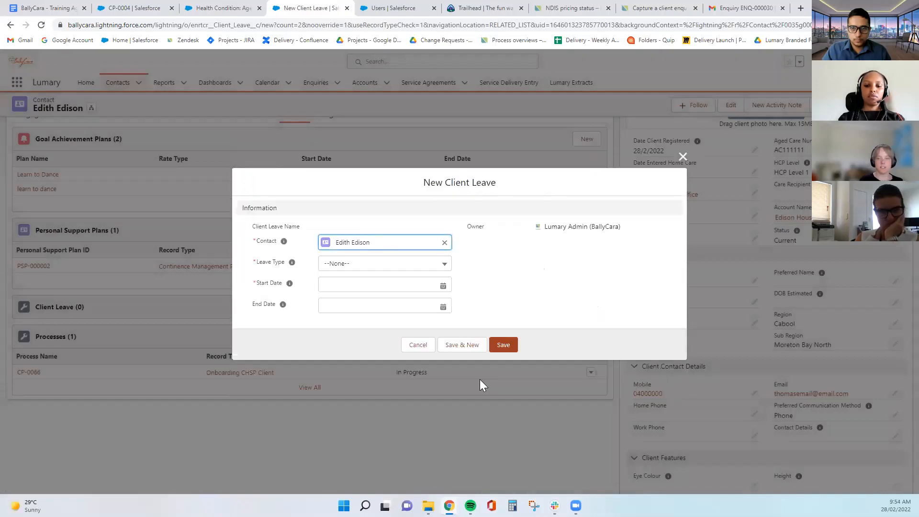
Save a Hospital Leave running from 28 Feb 2022 to 4 Mar 2022
{"action": "left_click", "coordinate": [419, 265]}
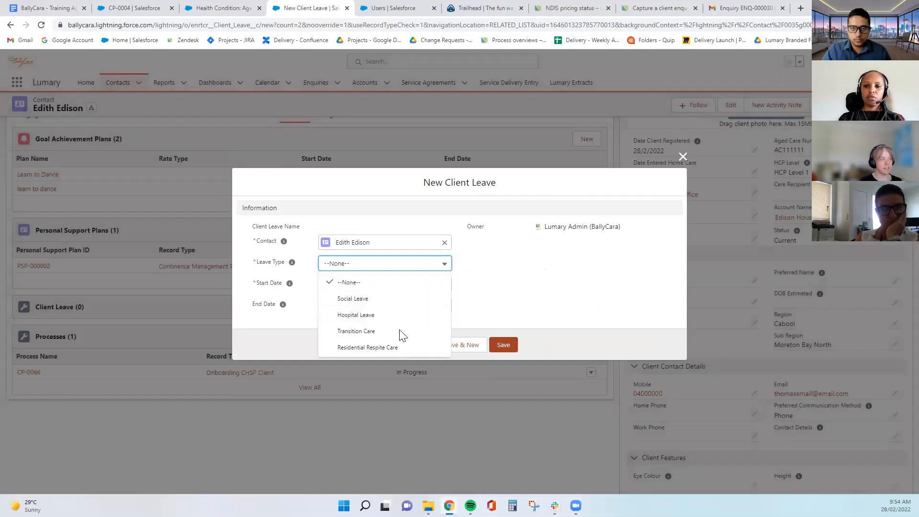
{"action": "left_click", "coordinate": [385, 317]}
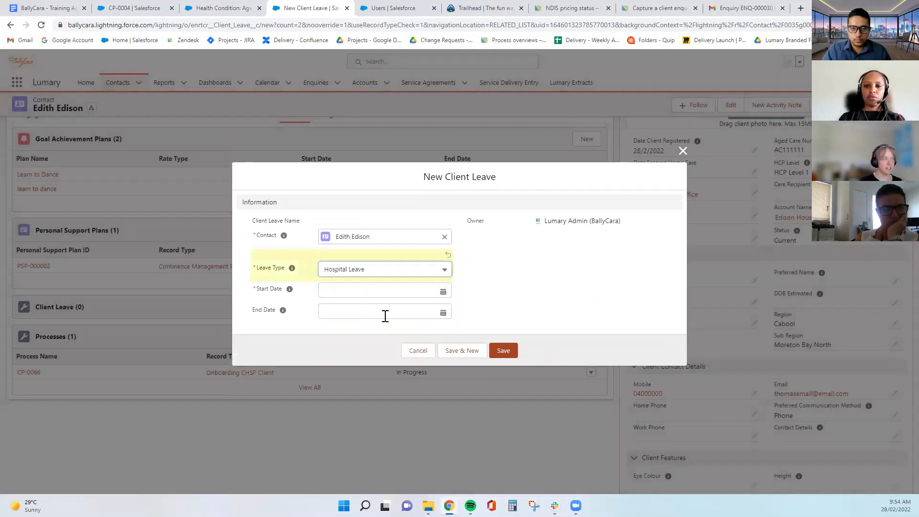
{"action": "left_click", "coordinate": [380, 291]}
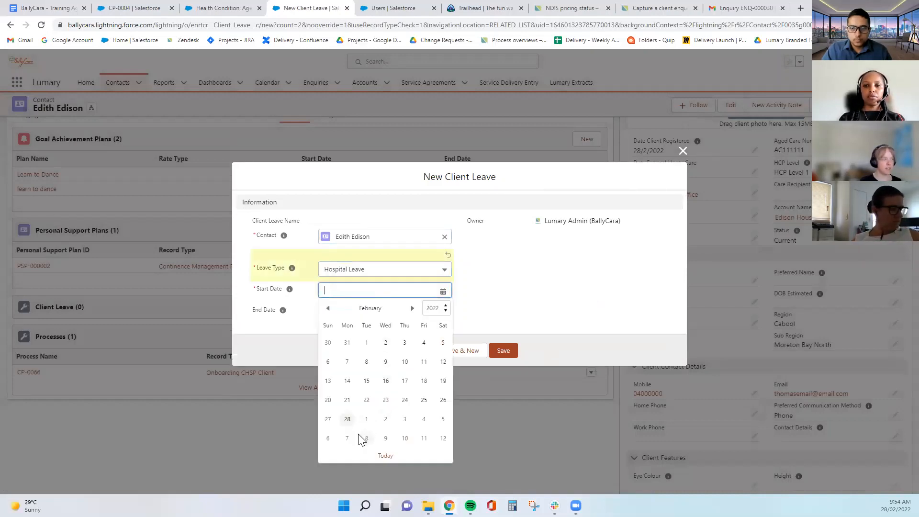
{"action": "left_click", "coordinate": [348, 419]}
{"action": "left_click", "coordinate": [368, 318]}
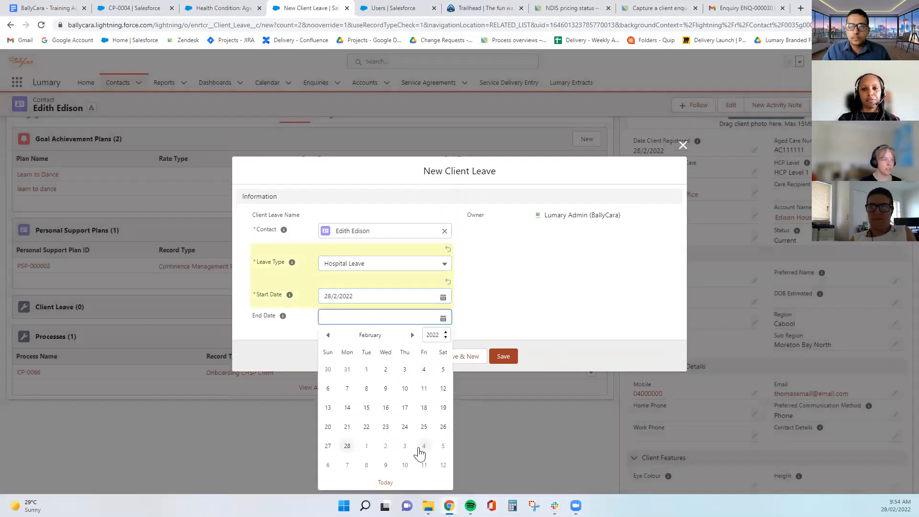
{"action": "left_click", "coordinate": [420, 446]}
{"action": "left_click", "coordinate": [503, 358]}
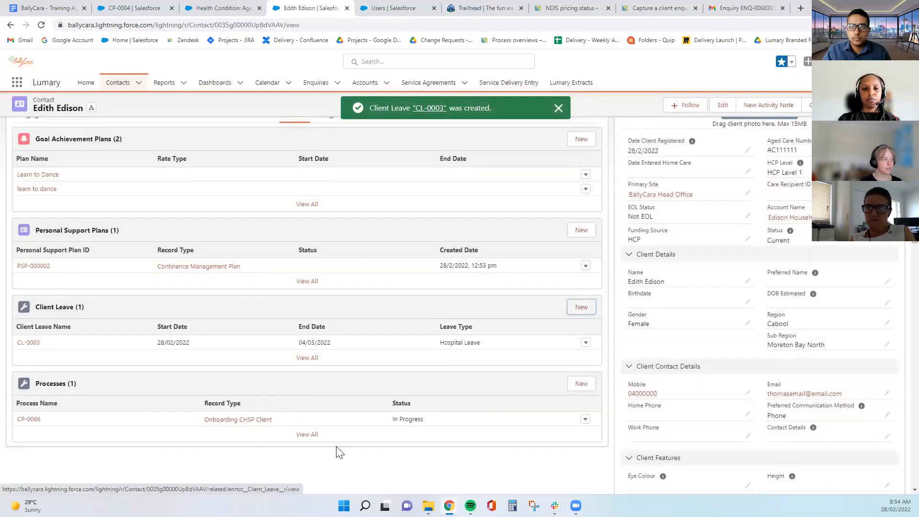
{"action": "scroll", "coordinate": [309, 392], "scroll_direction": "down", "scroll_amount": 3}
{"action": "scroll", "coordinate": [309, 392], "scroll_direction": "up", "scroll_amount": 5}
{"action": "scroll", "coordinate": [650, 378], "scroll_direction": "down", "scroll_amount": 2}
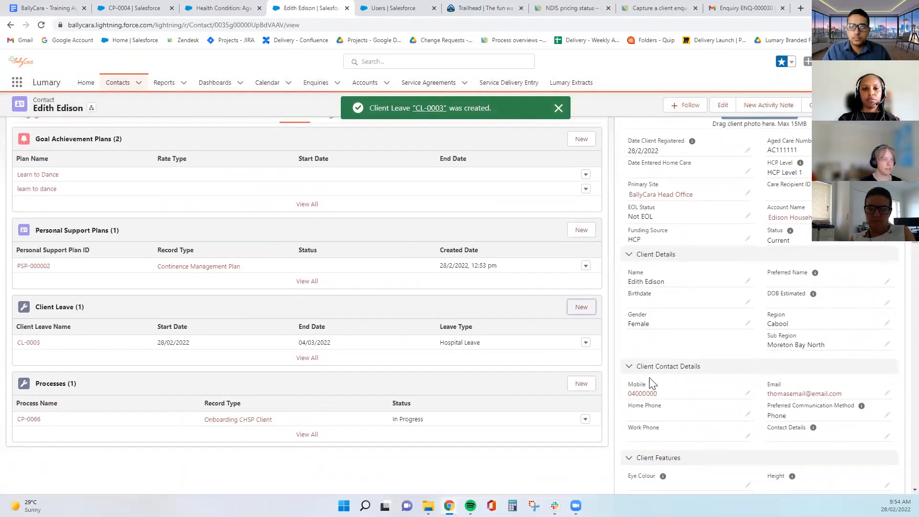
{"action": "scroll", "coordinate": [650, 380], "scroll_direction": "up", "scroll_amount": 4}
{"action": "scroll", "coordinate": [672, 375], "scroll_direction": "down", "scroll_amount": 6}
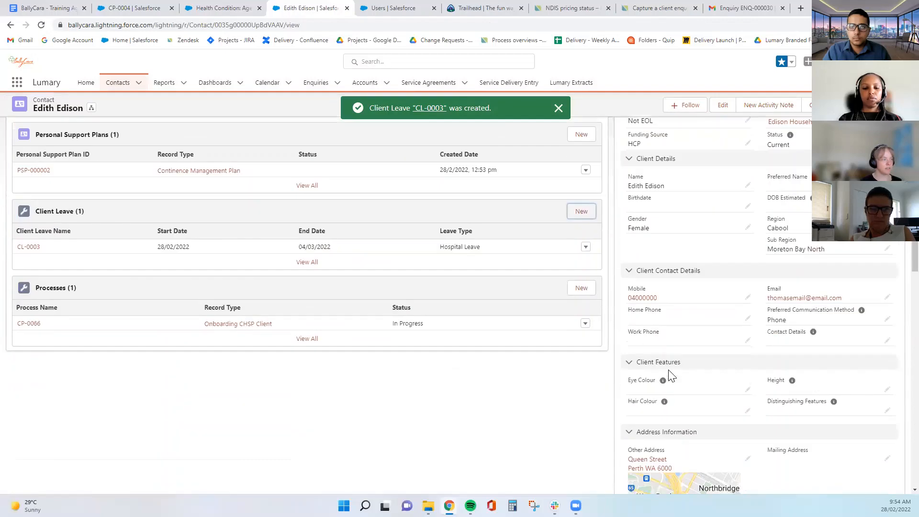
{"action": "scroll", "coordinate": [33, 347], "scroll_direction": "up", "scroll_amount": 1}
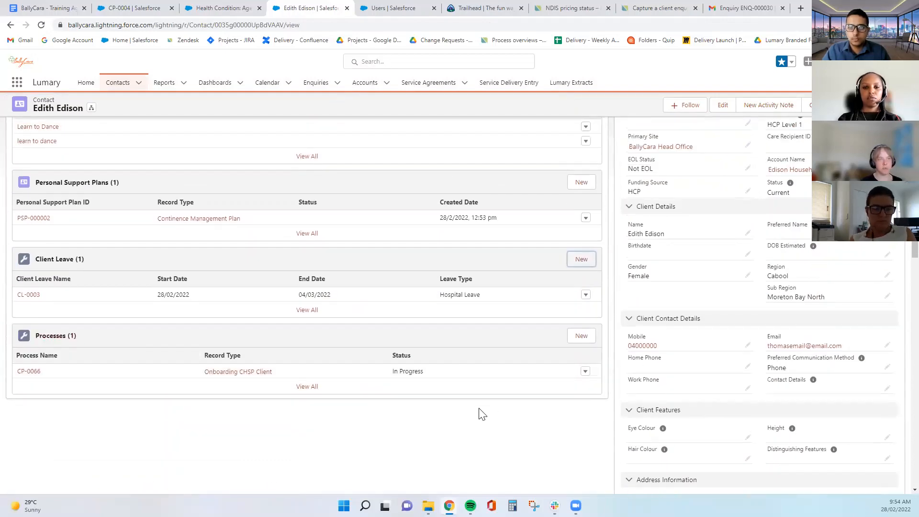
{"action": "scroll", "coordinate": [488, 410], "scroll_direction": "up", "scroll_amount": 5}
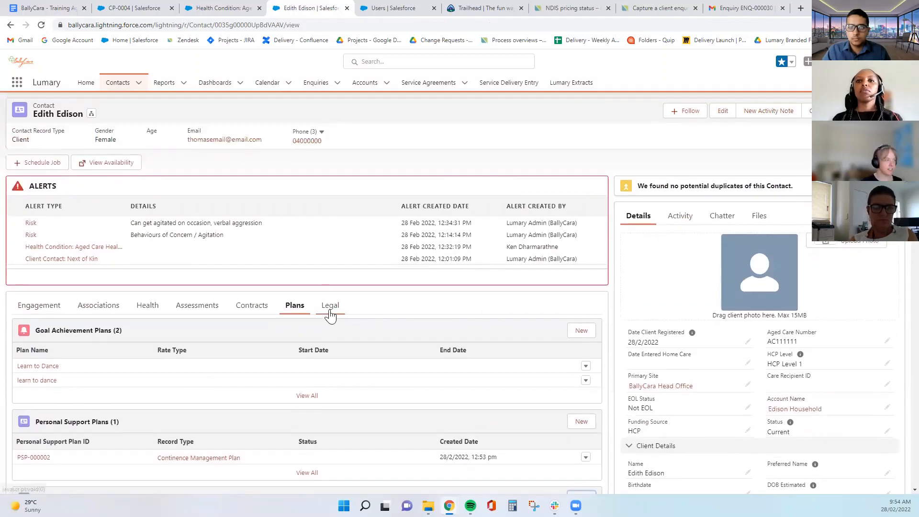
Go to the Legal tab and start a new Consent from the Consents list
{"action": "left_click", "coordinate": [329, 311]}
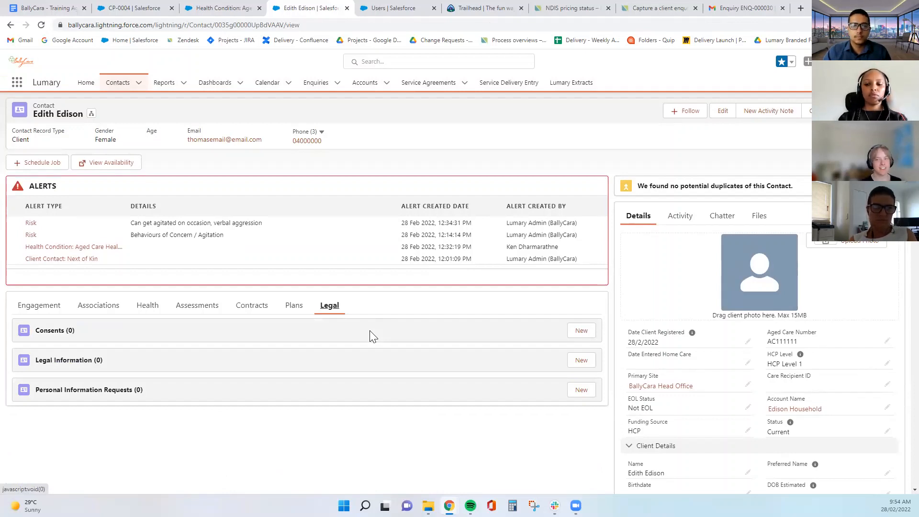
{"action": "left_click", "coordinate": [581, 330]}
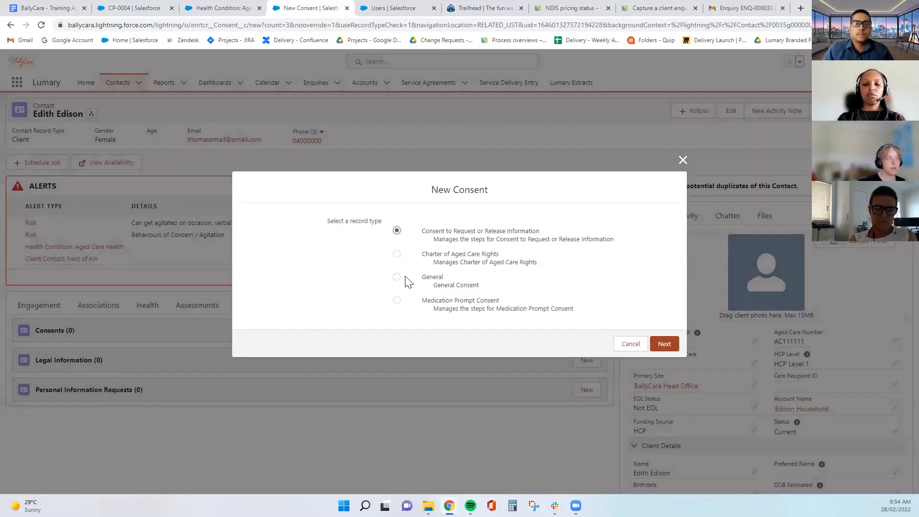
Save a Consent to Request or Release Information dated 22/02/2022, creating CN-000020
{"action": "left_click", "coordinate": [655, 345]}
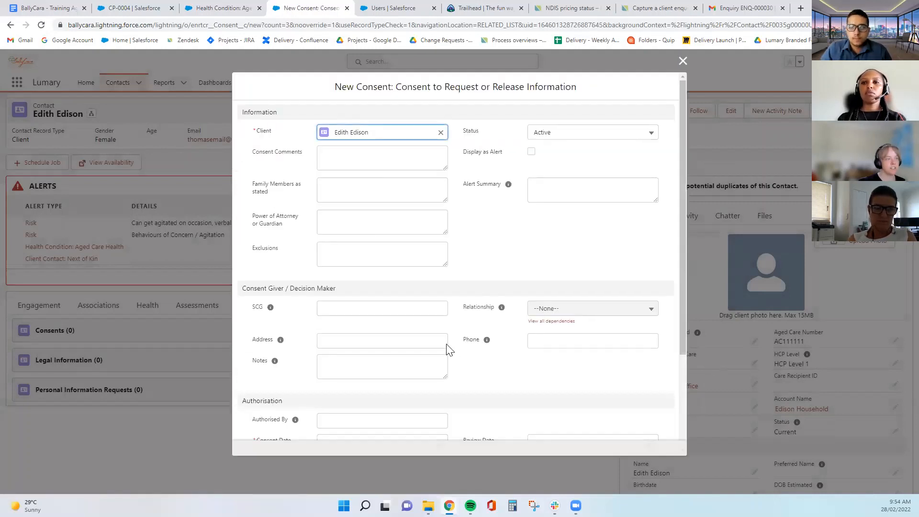
{"action": "left_click", "coordinate": [490, 268]}
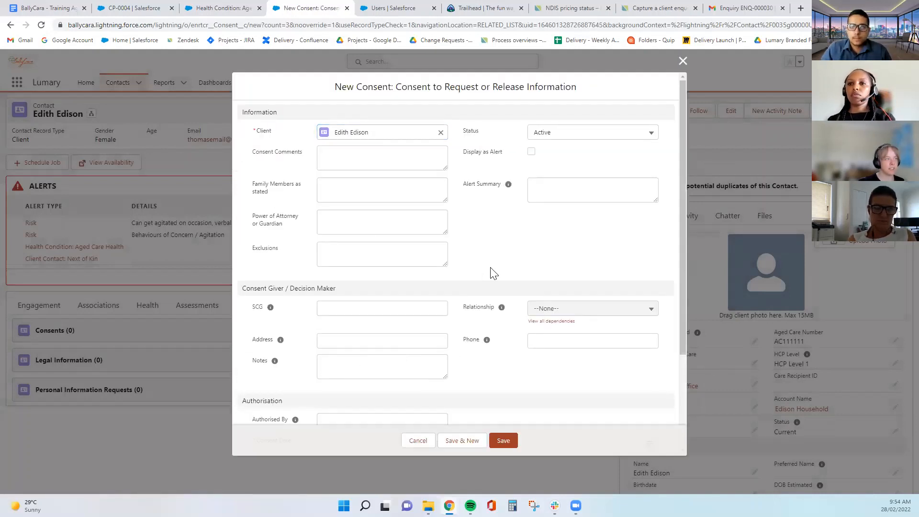
{"action": "scroll", "coordinate": [494, 273], "scroll_direction": "down", "scroll_amount": 3}
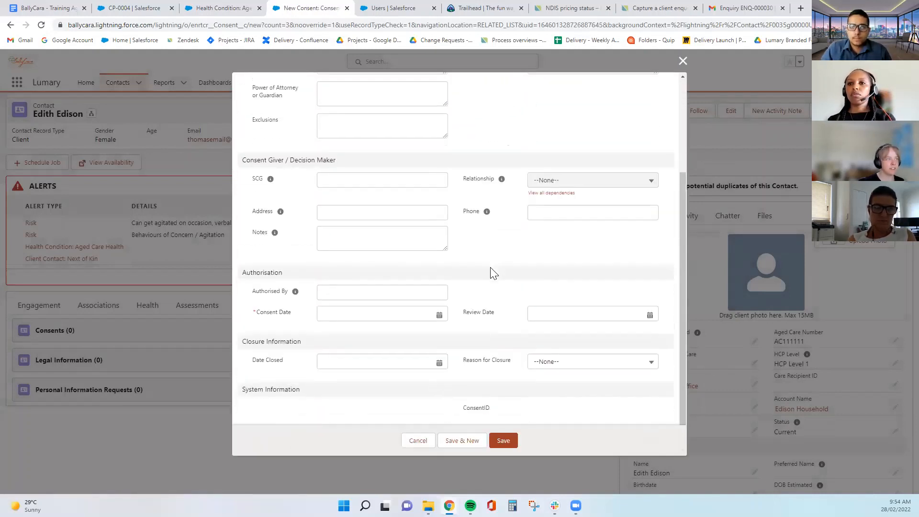
{"action": "left_click", "coordinate": [415, 314]}
{"action": "left_click", "coordinate": [345, 442]}
{"action": "scroll", "coordinate": [456, 358], "scroll_direction": "up", "scroll_amount": 3}
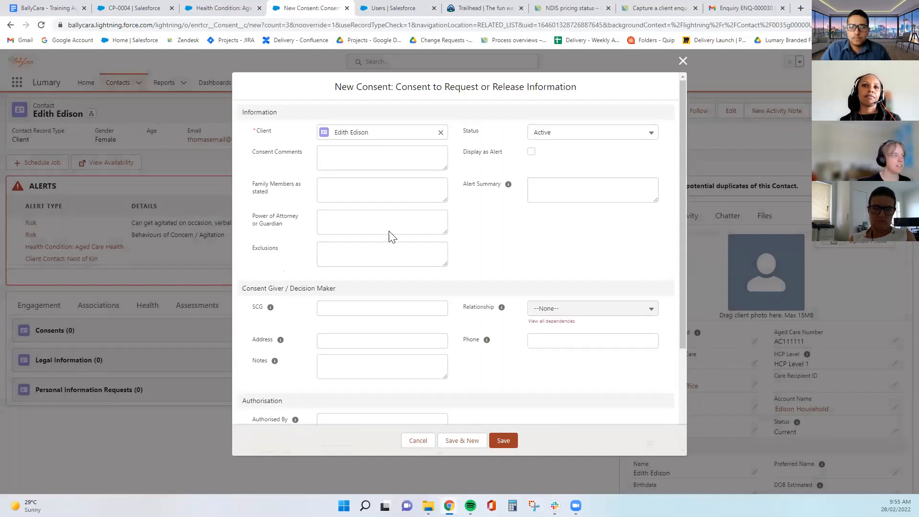
{"action": "left_click", "coordinate": [352, 154]}
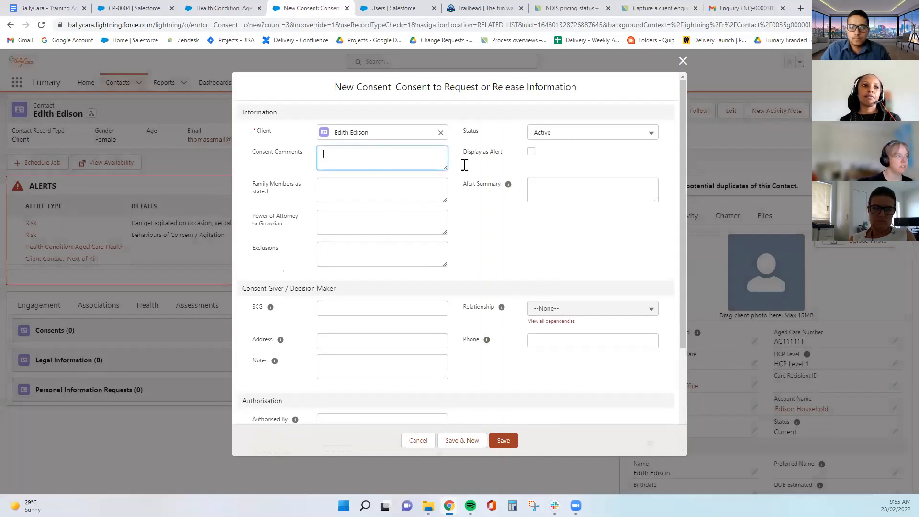
{"action": "left_click", "coordinate": [475, 205]}
{"action": "left_click", "coordinate": [370, 195]}
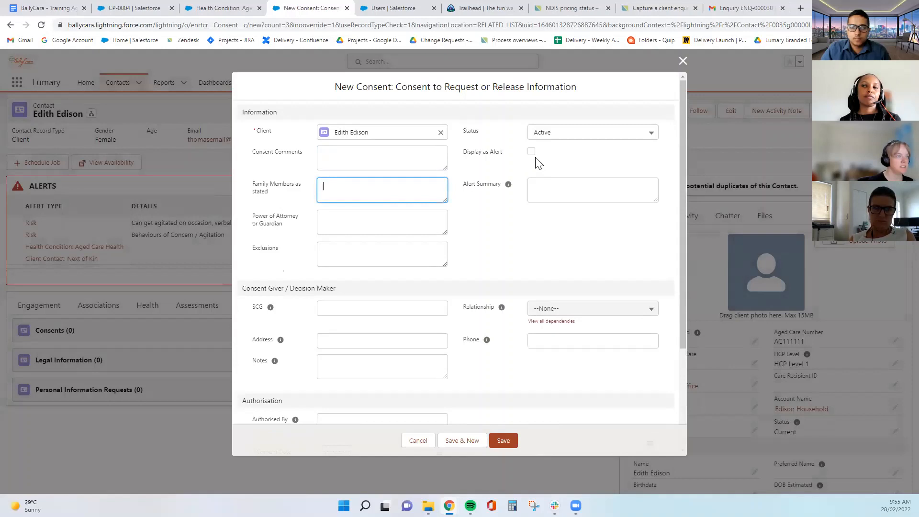
{"action": "scroll", "coordinate": [485, 300], "scroll_direction": "down", "scroll_amount": 3}
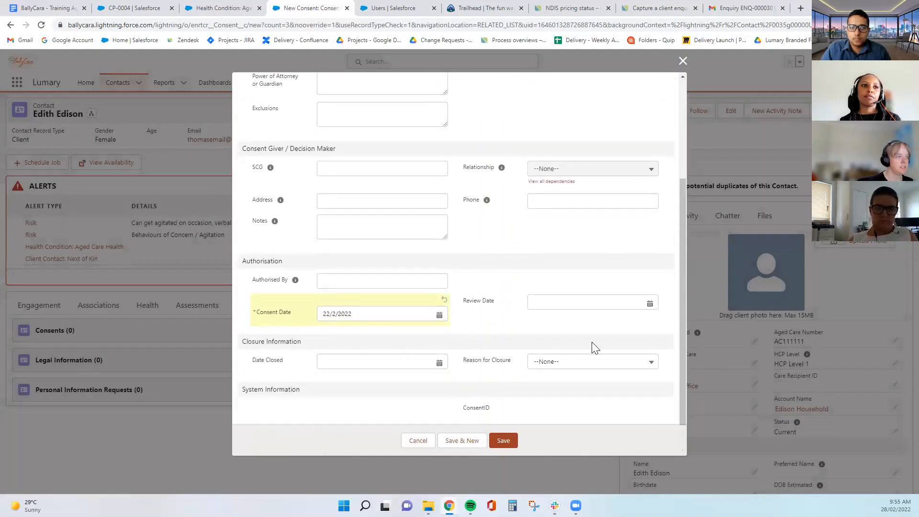
{"action": "left_click", "coordinate": [502, 440]}
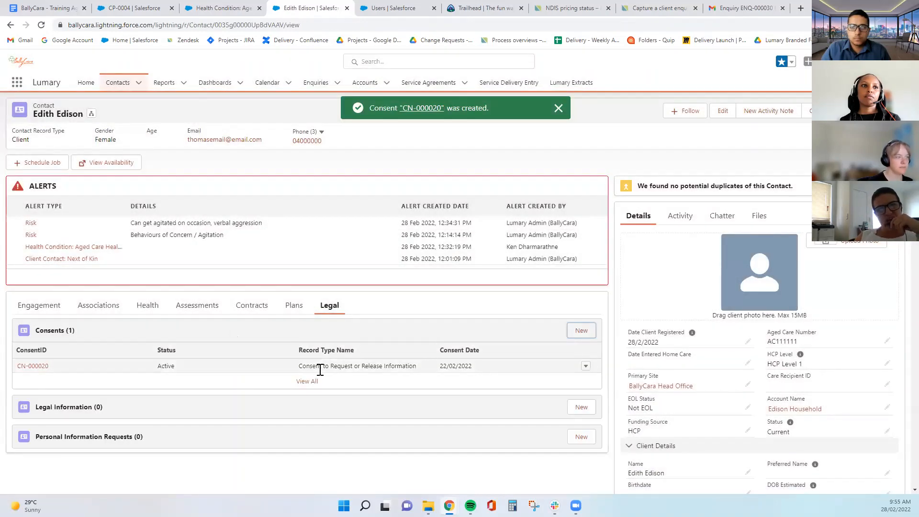
{"action": "left_click", "coordinate": [302, 371]}
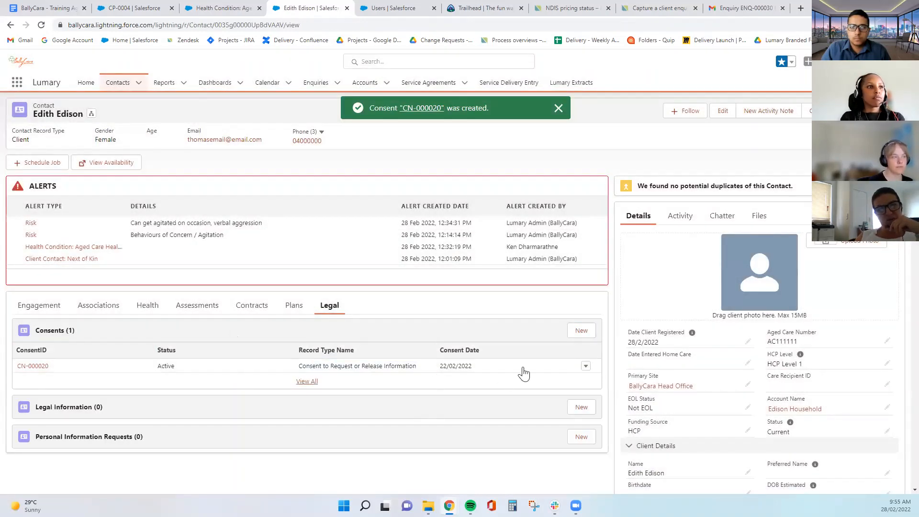
Start a General-type consent for the client and browse the Consent type options
{"action": "left_click", "coordinate": [581, 331]}
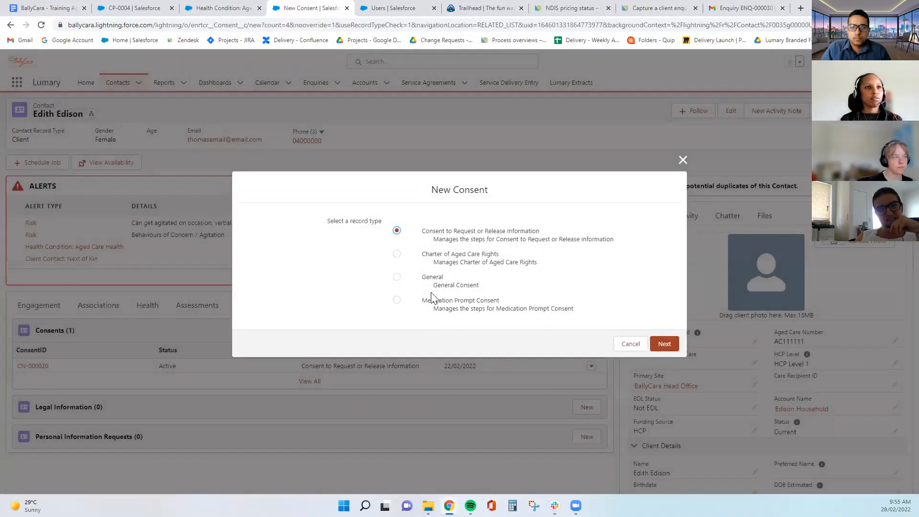
{"action": "left_click", "coordinate": [399, 277]}
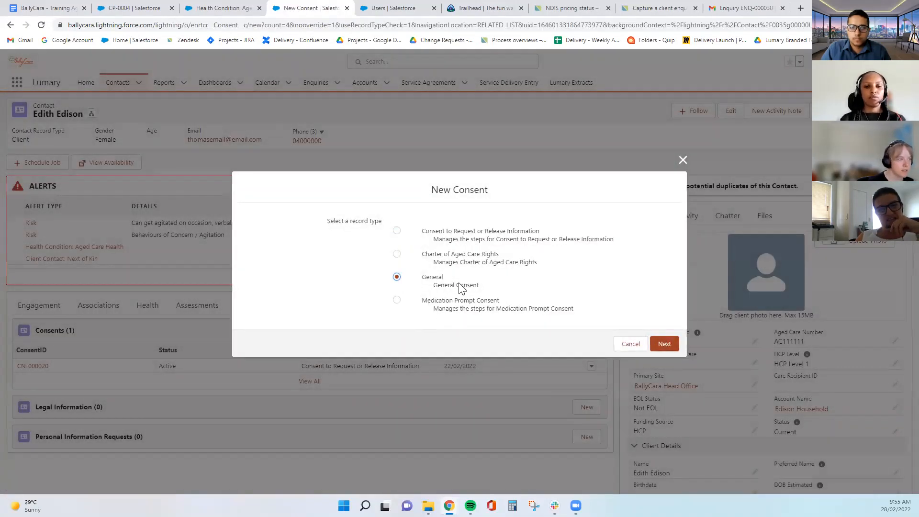
{"action": "left_click", "coordinate": [675, 348]}
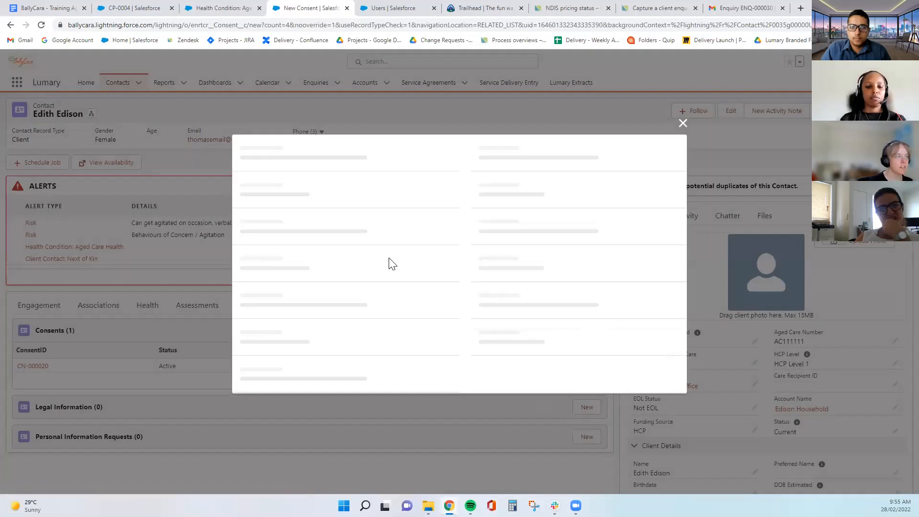
{"action": "left_click", "coordinate": [370, 160]}
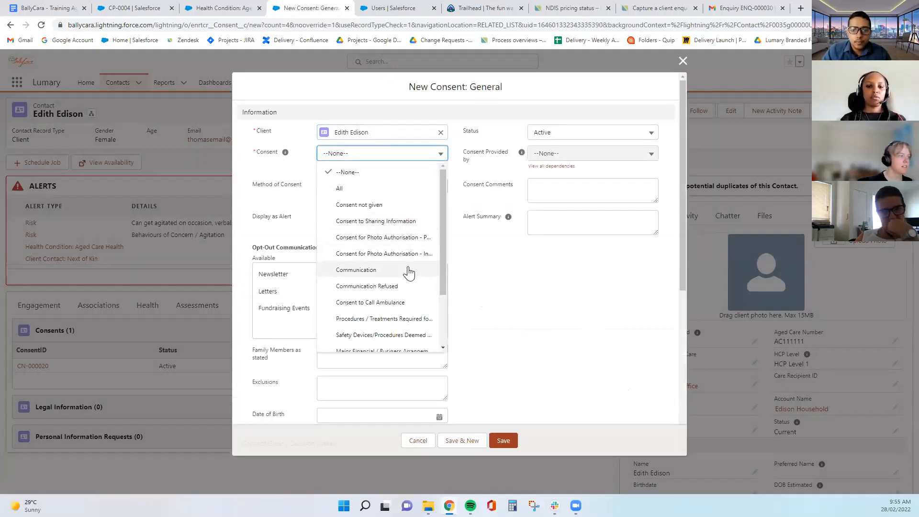
{"action": "scroll", "coordinate": [408, 275], "scroll_direction": "down", "scroll_amount": 3}
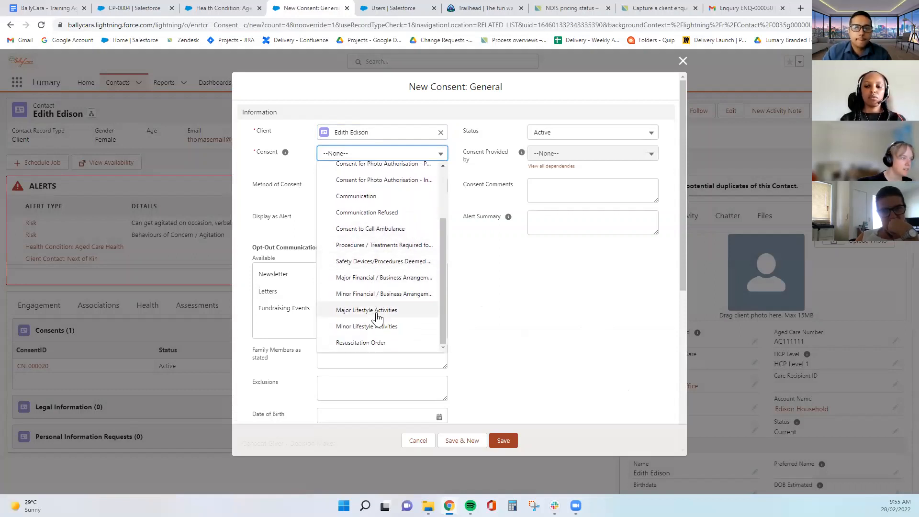
{"action": "scroll", "coordinate": [377, 317], "scroll_direction": "up", "scroll_amount": 3}
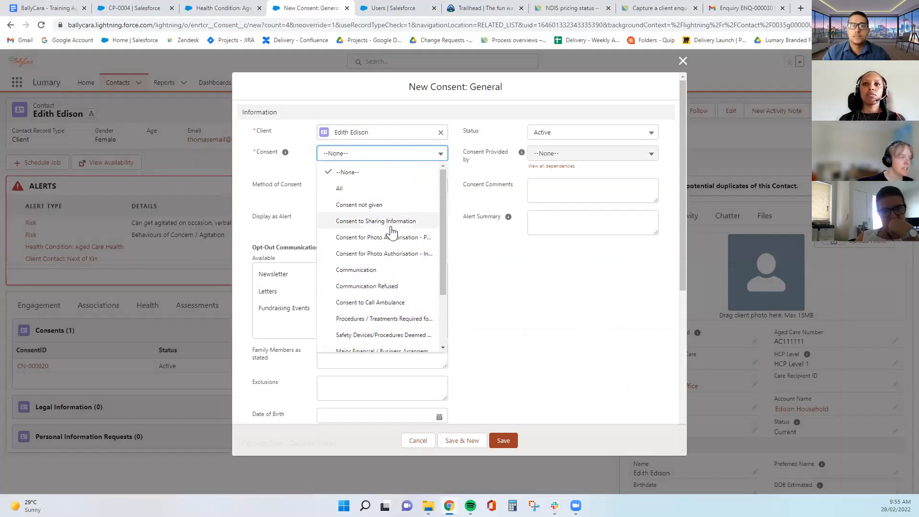
{"action": "left_click_drag", "start_coordinate": [445, 232], "coordinate": [445, 255]}
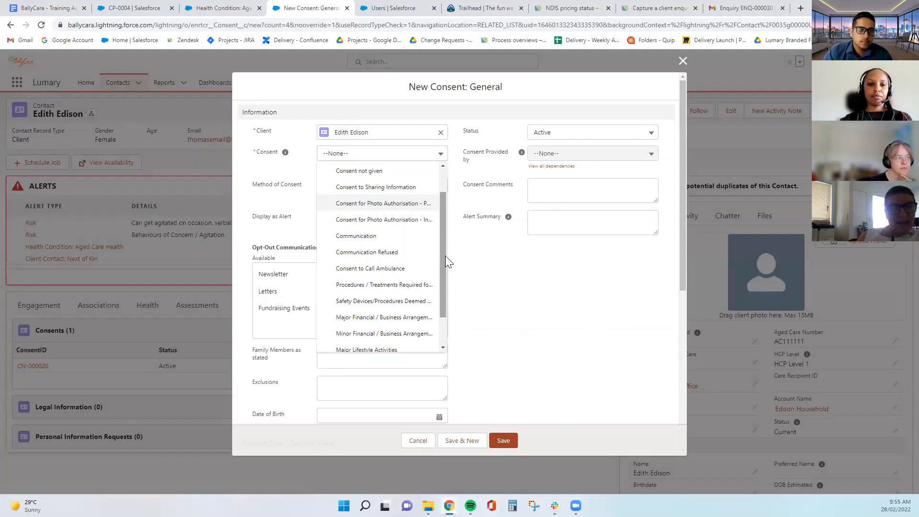
{"action": "left_click", "coordinate": [478, 268]}
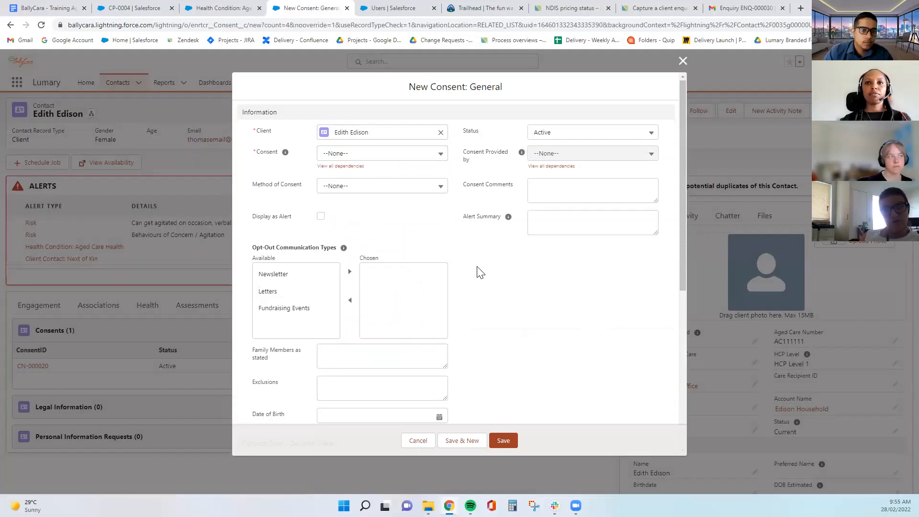
{"action": "left_click", "coordinate": [391, 162]}
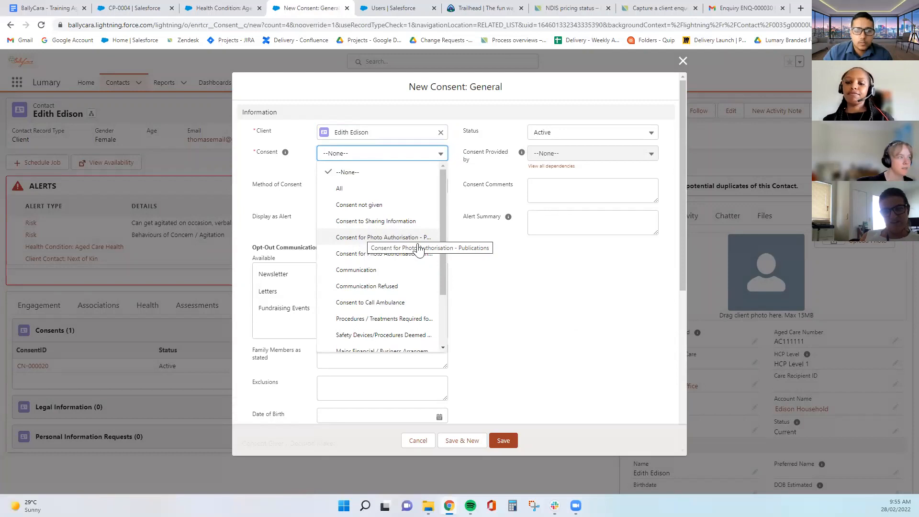
{"action": "left_click", "coordinate": [722, 89]}
{"action": "left_click", "coordinate": [353, 154]}
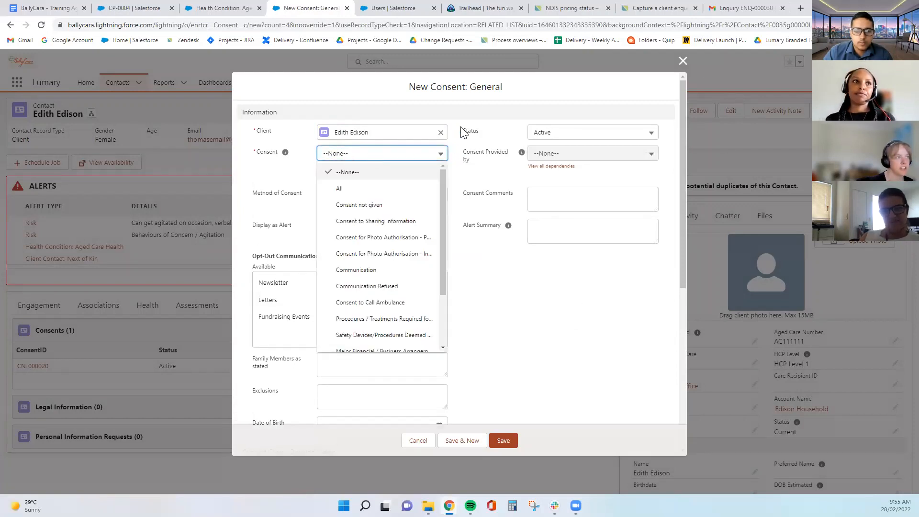
Set the consent to 'Consent for Photo Authorisation - Internal Use', leaving method unset
{"action": "left_click", "coordinate": [373, 238]}
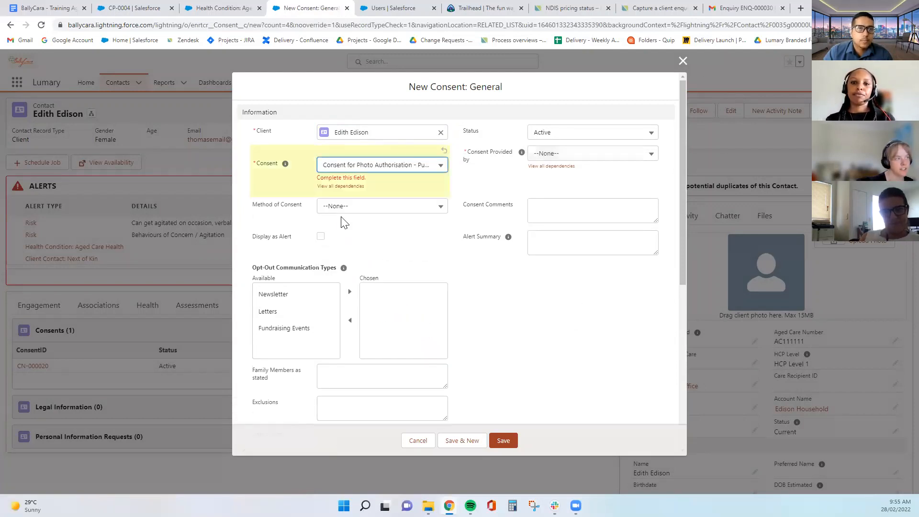
{"action": "left_click", "coordinate": [387, 165]}
{"action": "left_click", "coordinate": [394, 266]}
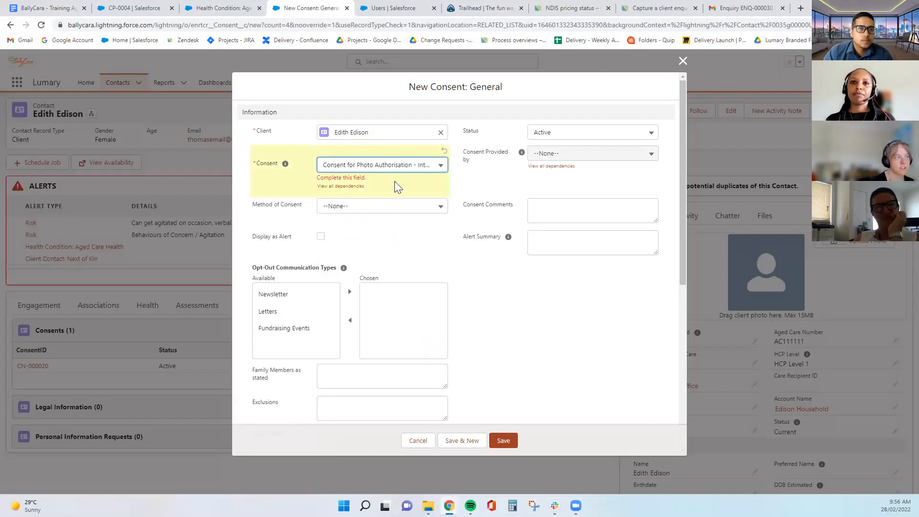
{"action": "left_click", "coordinate": [392, 170]}
{"action": "scroll", "coordinate": [388, 281], "scroll_direction": "down", "scroll_amount": 3}
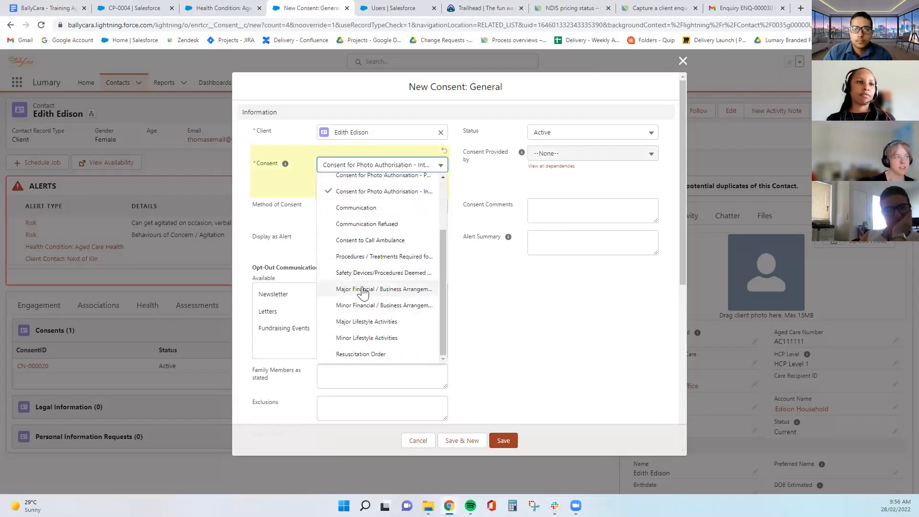
{"action": "scroll", "coordinate": [363, 292], "scroll_direction": "up", "scroll_amount": 3}
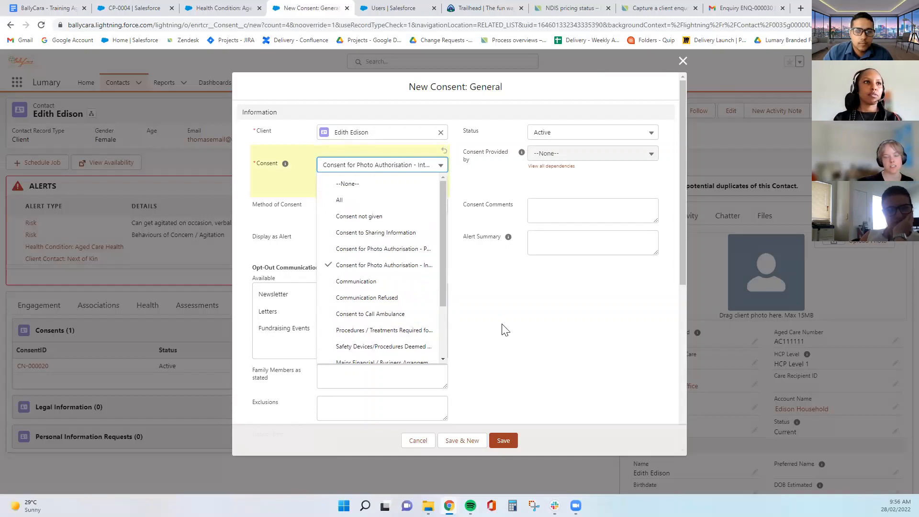
{"action": "left_click", "coordinate": [481, 317]}
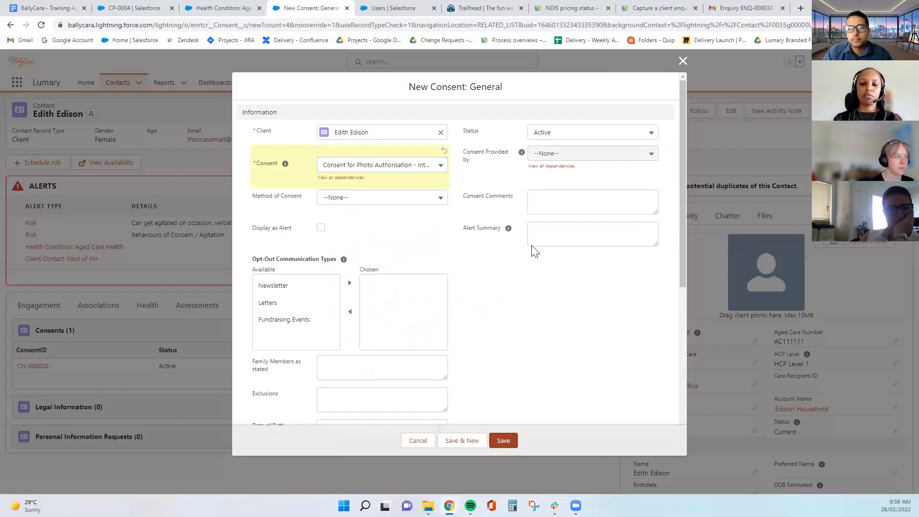
{"action": "left_click", "coordinate": [378, 198]}
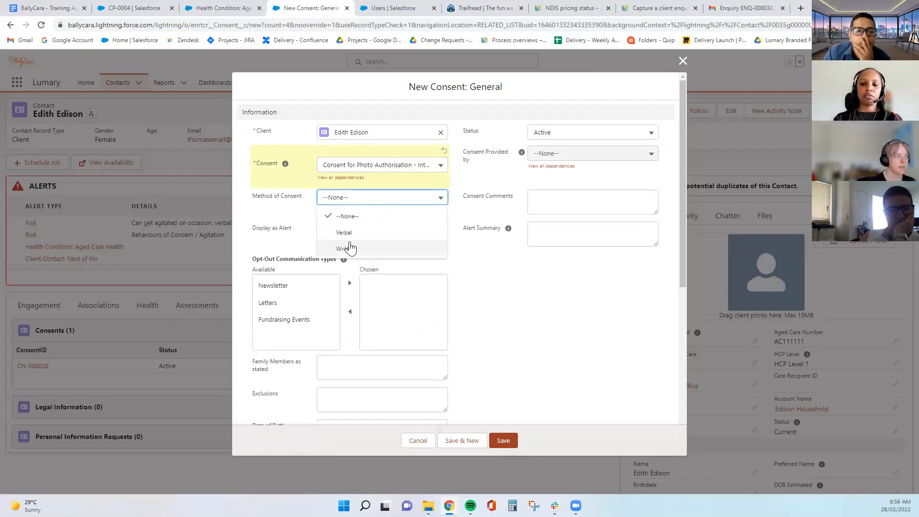
{"action": "left_click", "coordinate": [532, 315]}
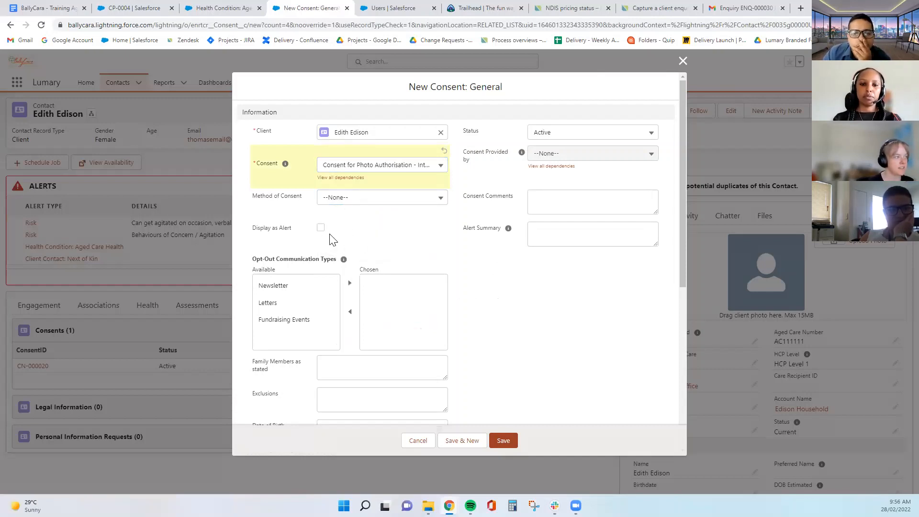
Move Fundraising Events into the chosen opt-out communication types
{"action": "mouse_move", "coordinate": [345, 259]}
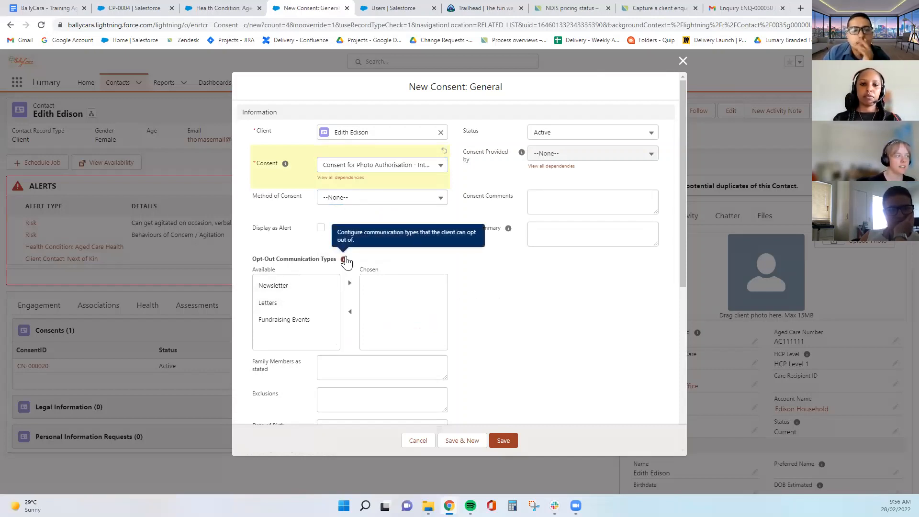
{"action": "left_click", "coordinate": [287, 289]}
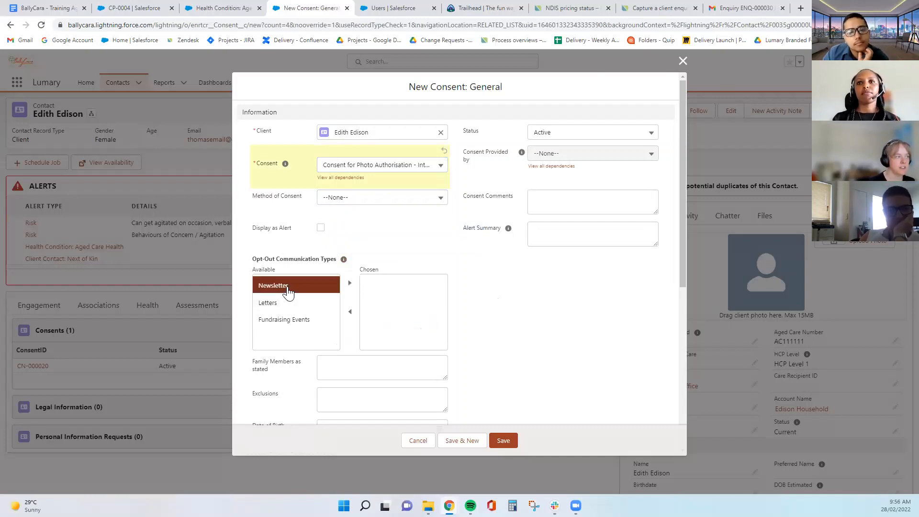
{"action": "left_click", "coordinate": [282, 303]}
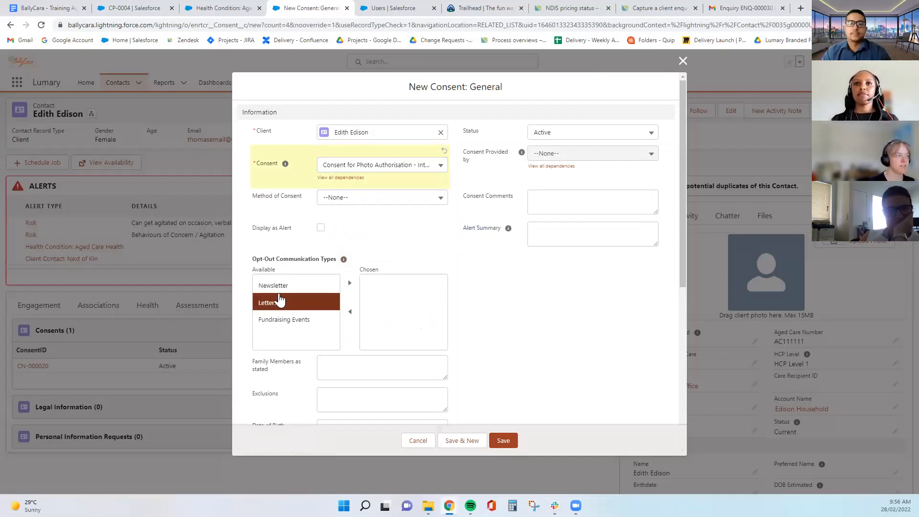
{"action": "left_click", "coordinate": [288, 320]}
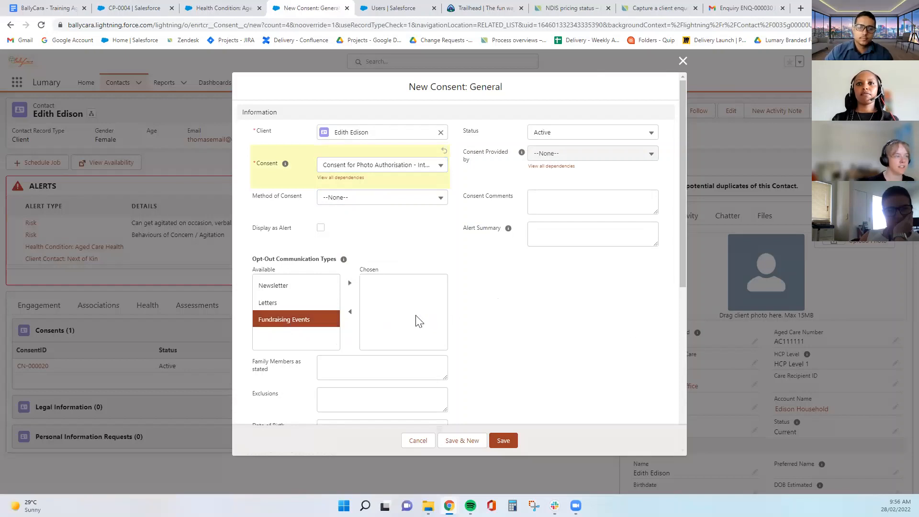
{"action": "scroll", "coordinate": [417, 321], "scroll_direction": "down", "scroll_amount": 2}
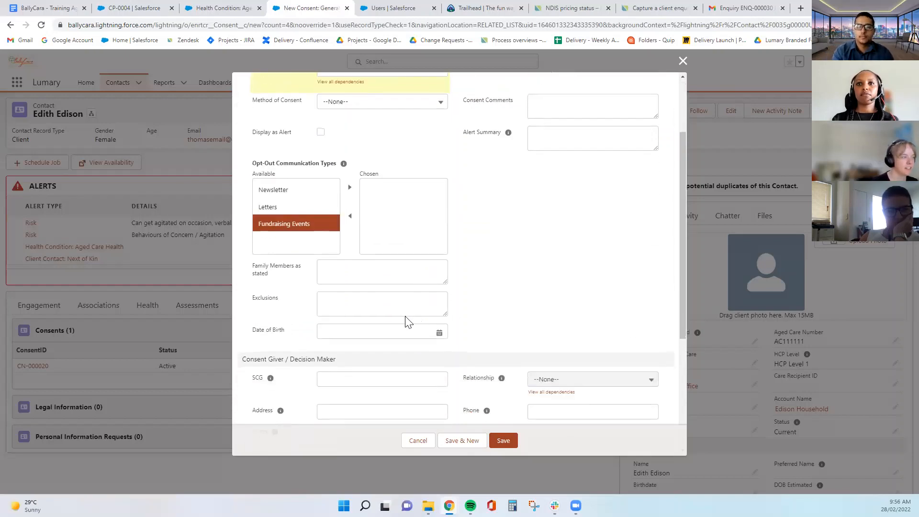
{"action": "left_click", "coordinate": [348, 188]}
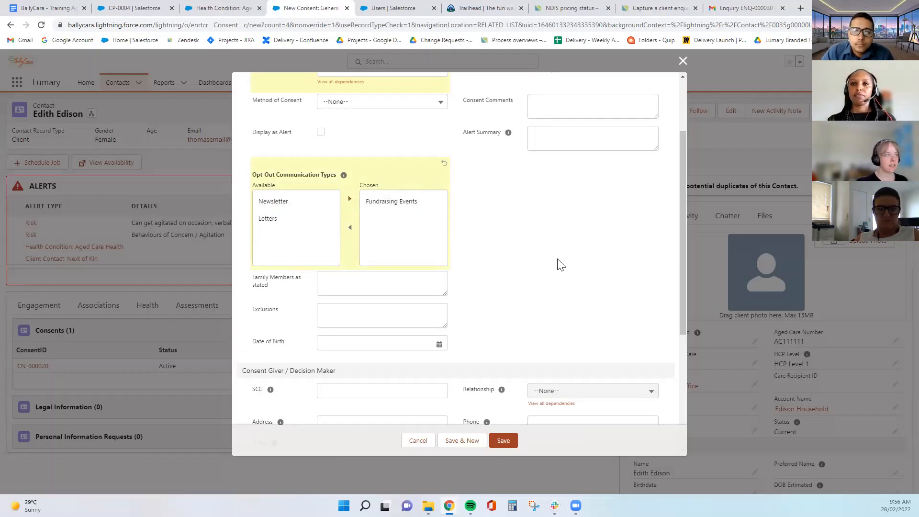
Date the consent 28/2/2022, save it as CN-000021, and review the saved record
{"action": "scroll", "coordinate": [557, 268], "scroll_direction": "down", "scroll_amount": 5}
{"action": "left_click", "coordinate": [352, 314]}
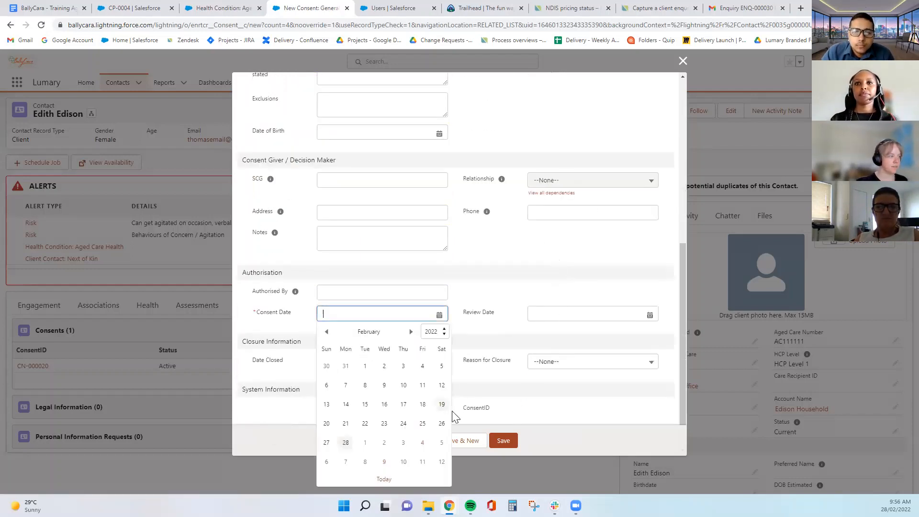
{"action": "left_click", "coordinate": [350, 444]}
{"action": "left_click", "coordinate": [515, 444]}
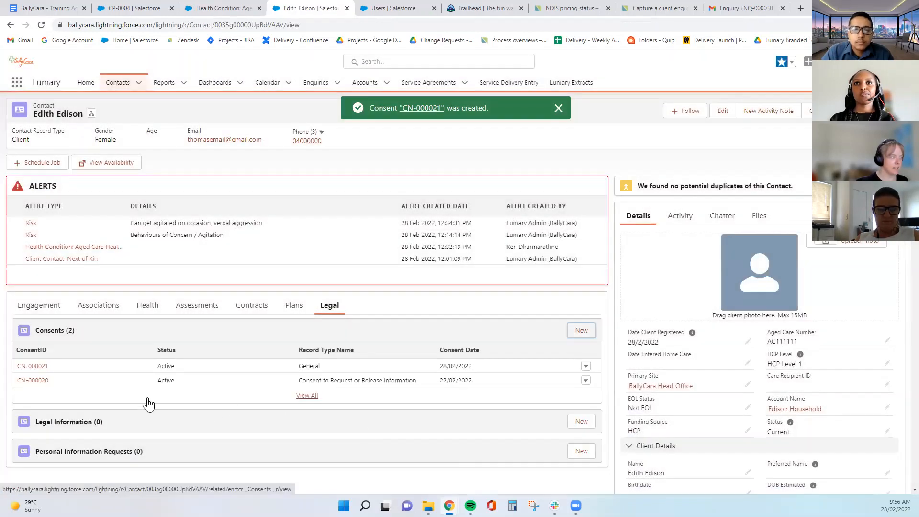
{"action": "left_click", "coordinate": [42, 367]}
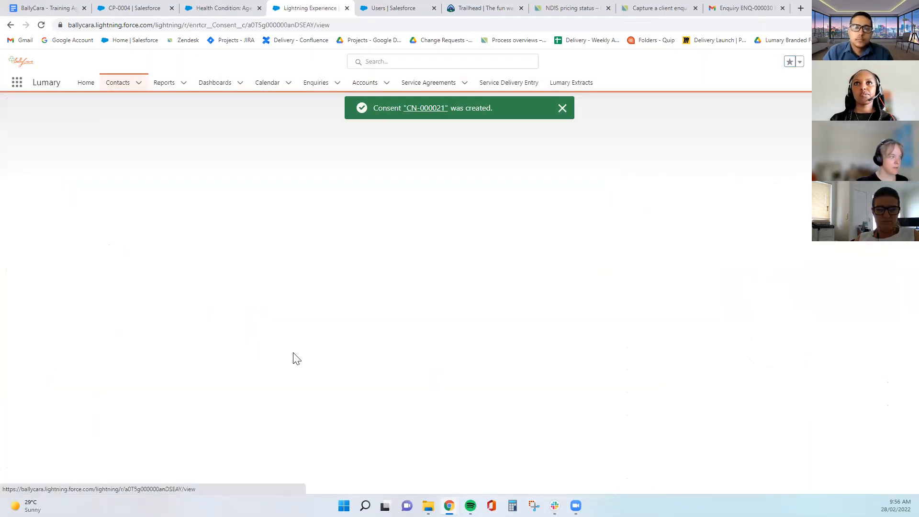
{"action": "scroll", "coordinate": [471, 351], "scroll_direction": "down", "scroll_amount": 1}
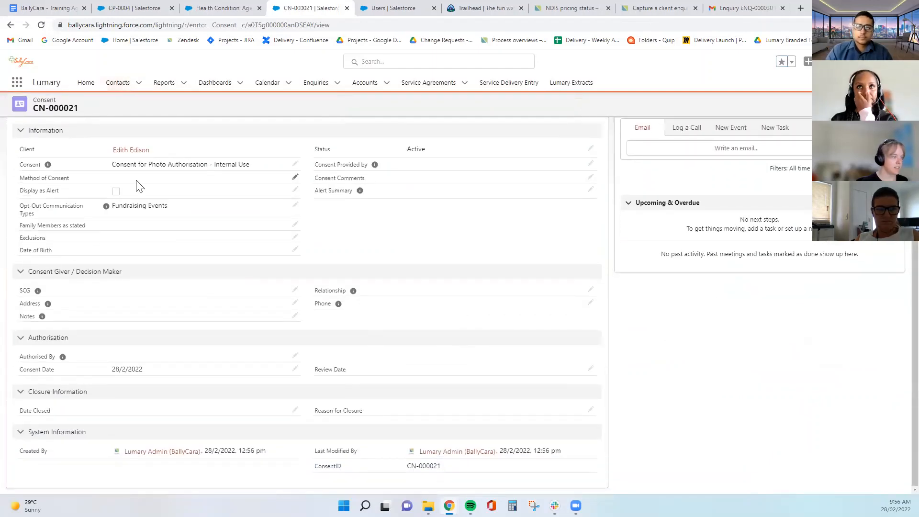
{"action": "left_click", "coordinate": [10, 25]}
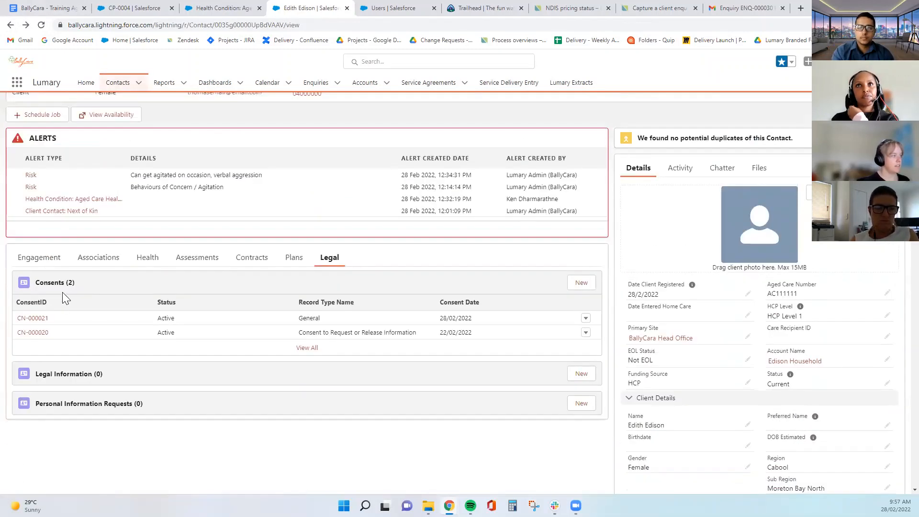
Reopen CN-000021 to check its 12:56 pm last-modified time, then return to the Legal tab
{"action": "left_click", "coordinate": [84, 323]}
{"action": "scroll", "coordinate": [385, 331], "scroll_direction": "down", "scroll_amount": 1}
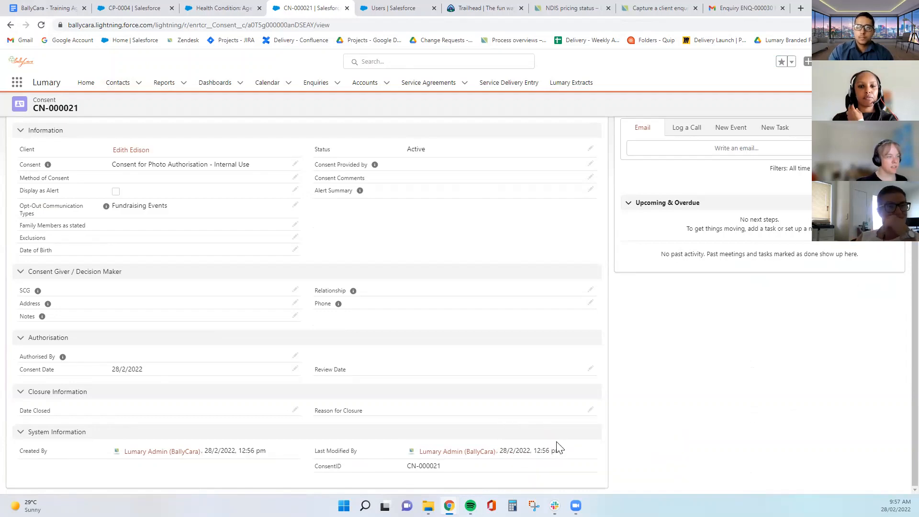
{"action": "left_click_drag", "start_coordinate": [564, 451], "coordinate": [532, 455]}
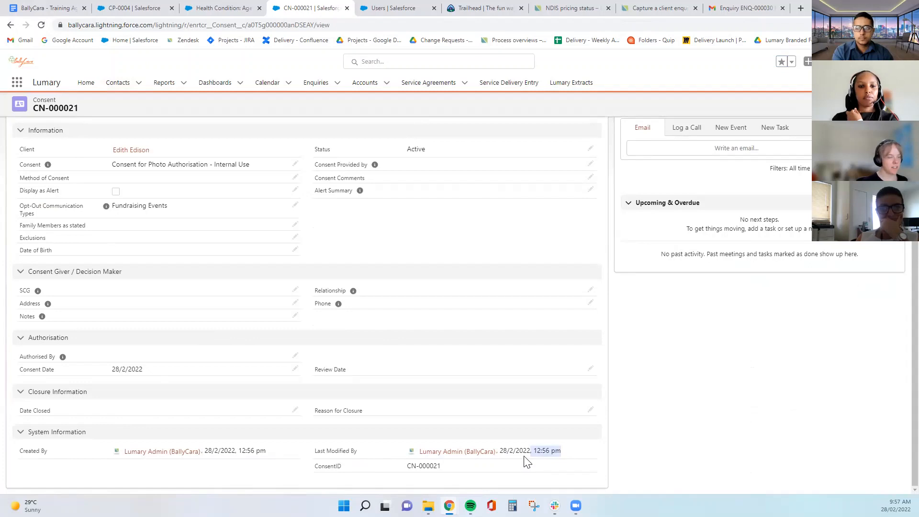
{"action": "left_click", "coordinate": [517, 469]}
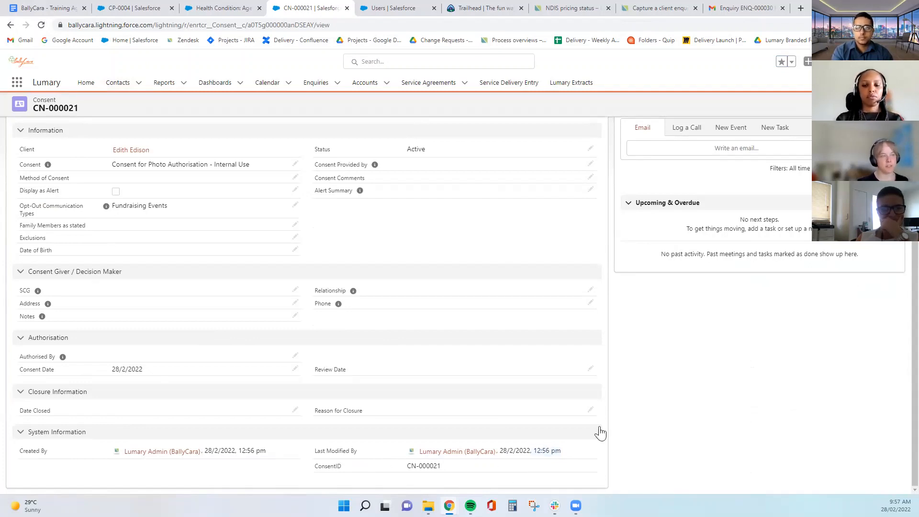
{"action": "left_click", "coordinate": [11, 25]}
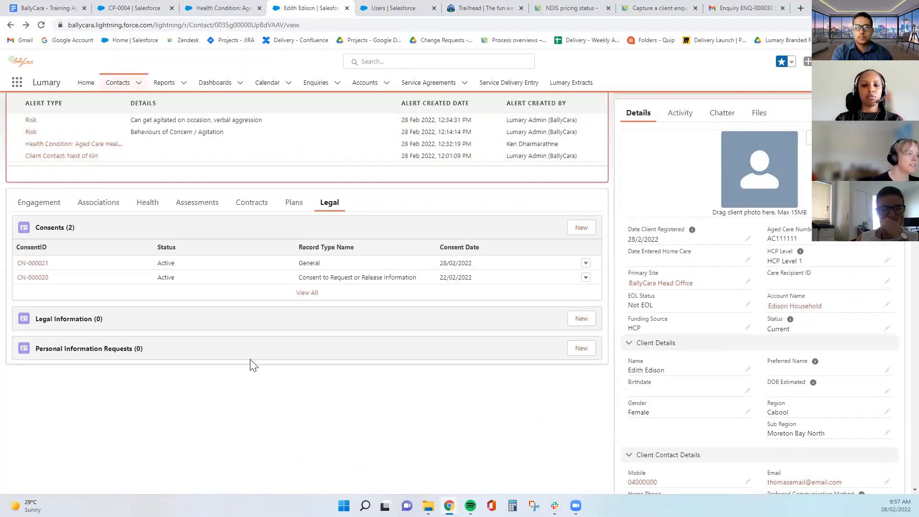
{"action": "scroll", "coordinate": [250, 367], "scroll_direction": "up", "scroll_amount": 1}
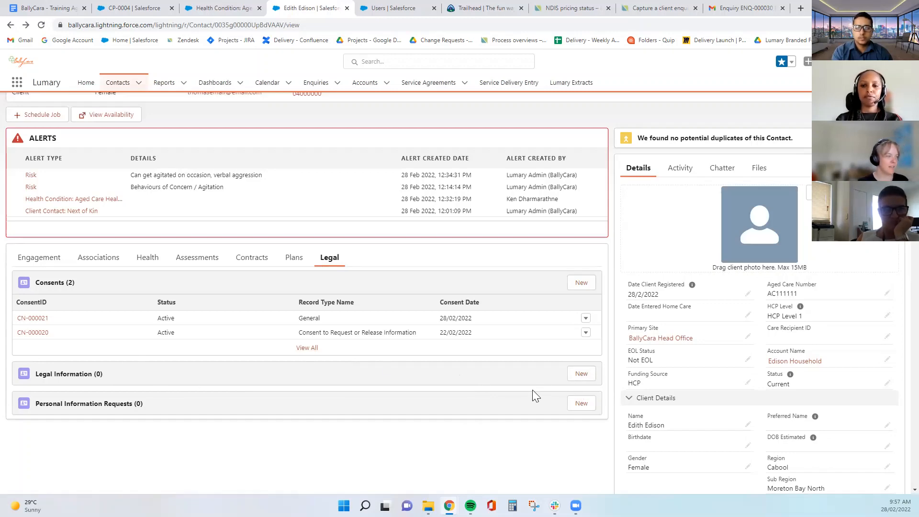
Start a new Legal Information record with the Criminal Justice record type
{"action": "left_click", "coordinate": [581, 374]}
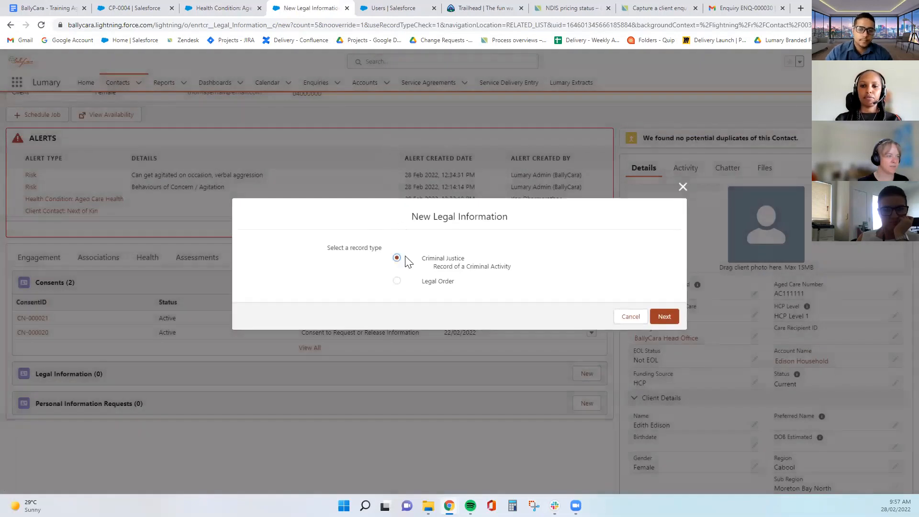
{"action": "left_click", "coordinate": [396, 282]}
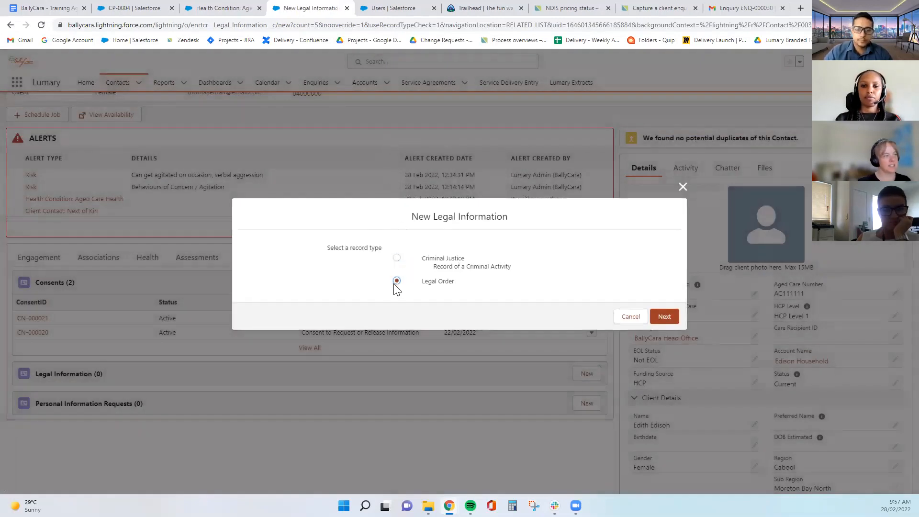
{"action": "left_click", "coordinate": [399, 260]}
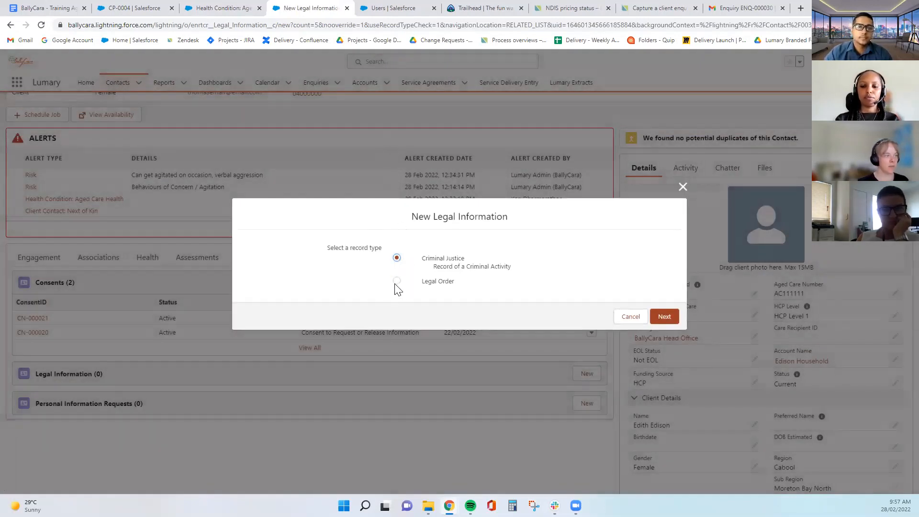
{"action": "left_click", "coordinate": [397, 284]}
{"action": "left_click", "coordinate": [397, 258]}
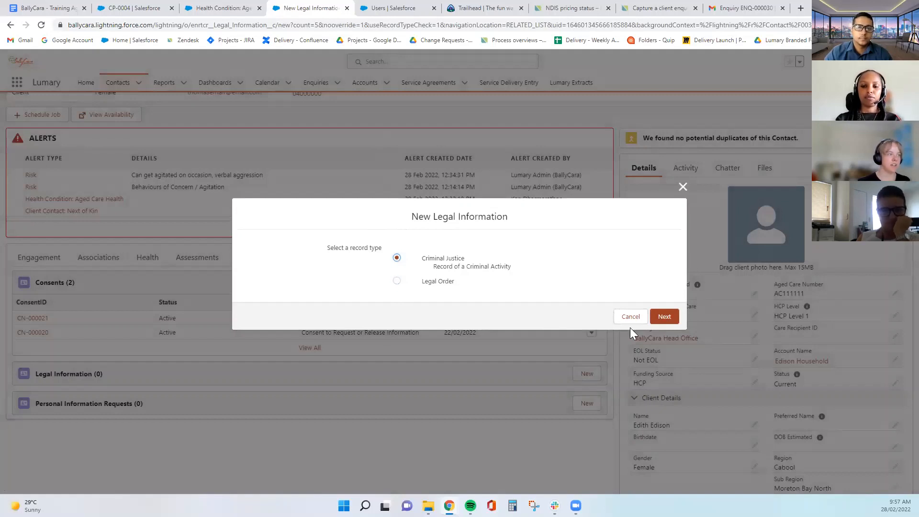
{"action": "left_click", "coordinate": [664, 317]}
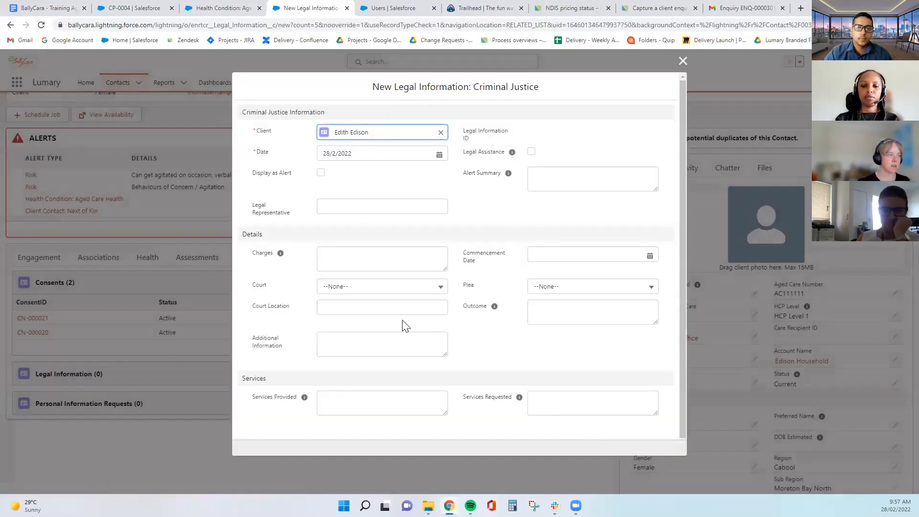
Look over the Court picklist options, then cancel the form without saving
{"action": "scroll", "coordinate": [515, 328], "scroll_direction": "down", "scroll_amount": 1}
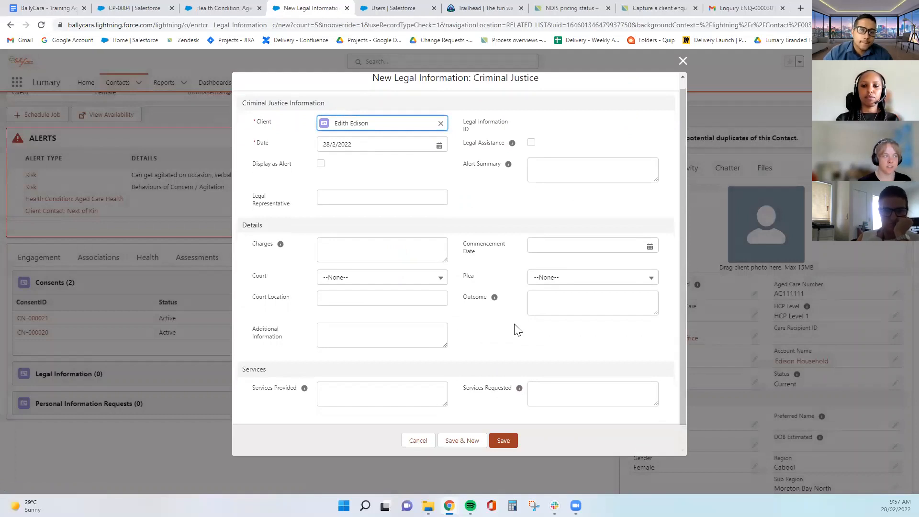
{"action": "scroll", "coordinate": [517, 329], "scroll_direction": "up", "scroll_amount": 1}
{"action": "left_click", "coordinate": [327, 288]}
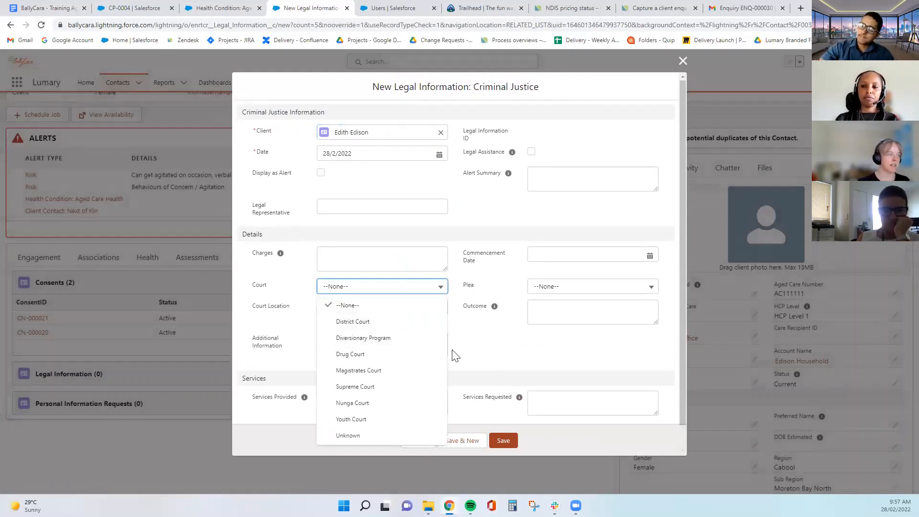
{"action": "left_click", "coordinate": [636, 132]}
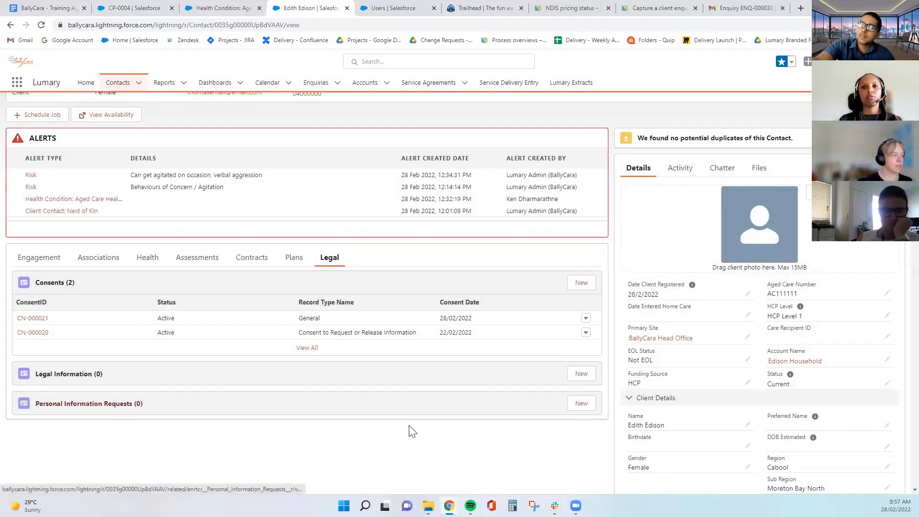
Start a new Personal Information Request received 28/2/2022 with JFS as the chosen file type
{"action": "left_click", "coordinate": [581, 403]}
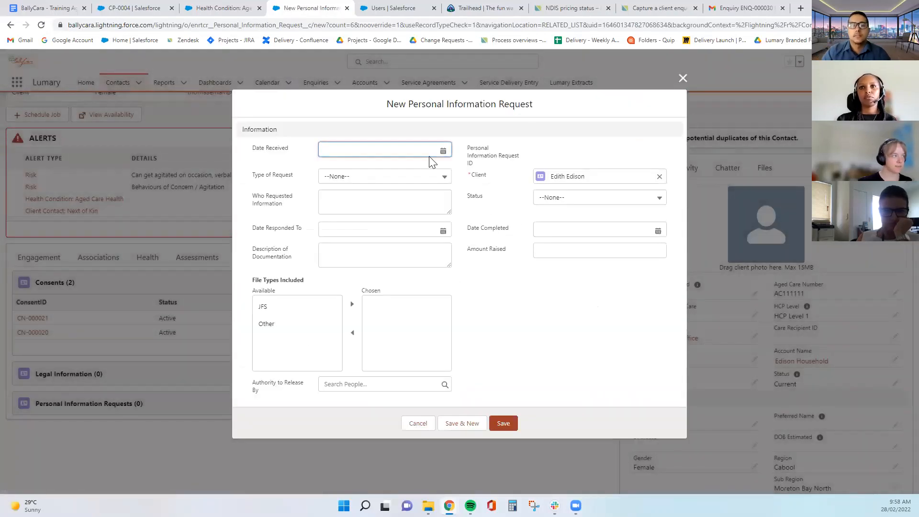
{"action": "left_click", "coordinate": [406, 149]}
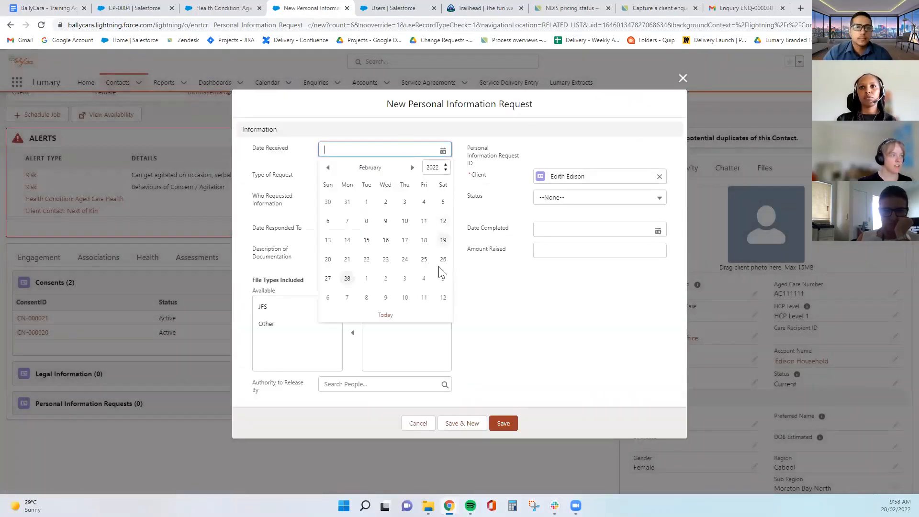
{"action": "left_click", "coordinate": [347, 278]}
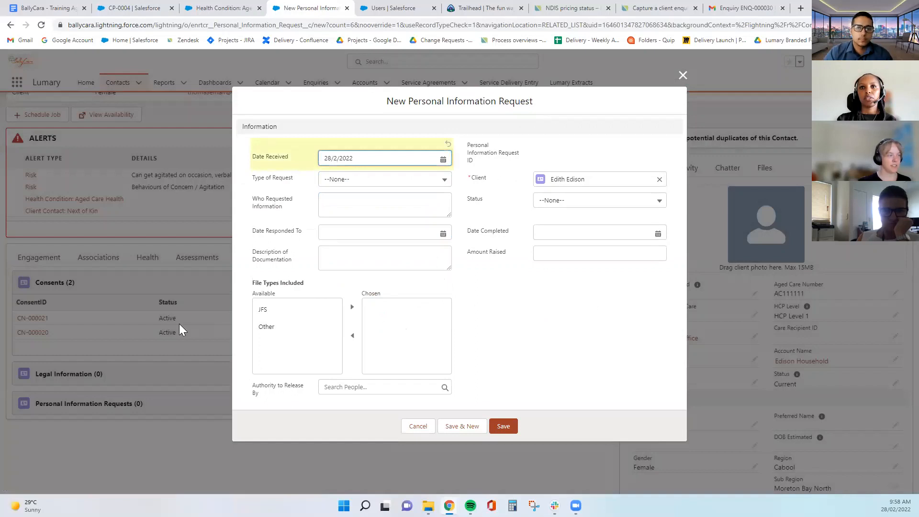
{"action": "left_click", "coordinate": [285, 310]}
{"action": "left_click", "coordinate": [351, 307]}
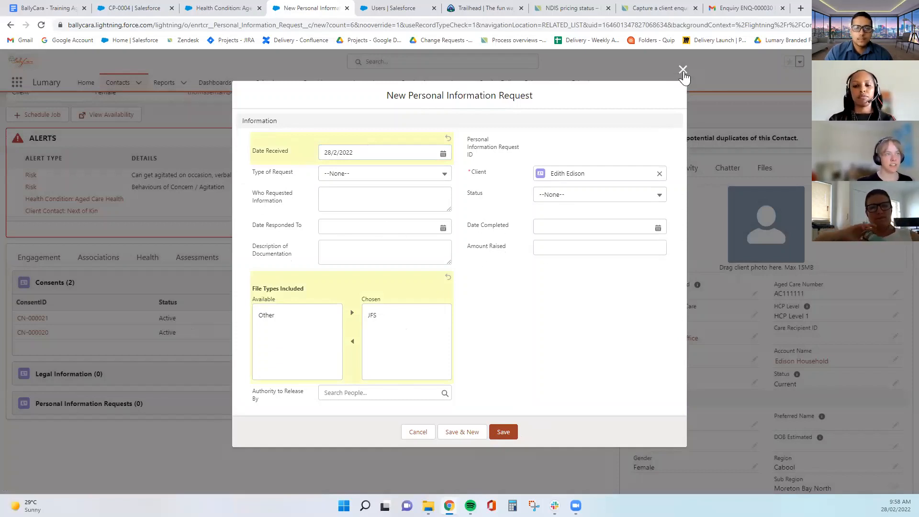
Leave Who Requested Information blank and save the request
{"action": "left_click", "coordinate": [380, 203]}
{"action": "left_click_drag", "start_coordinate": [252, 193], "coordinate": [271, 195]}
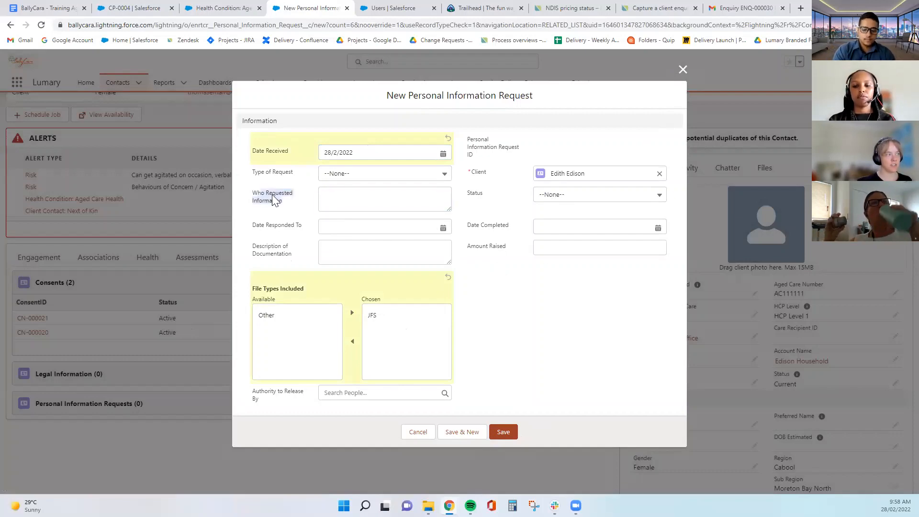
{"action": "left_click", "coordinate": [338, 199]}
{"action": "left_click", "coordinate": [564, 339]}
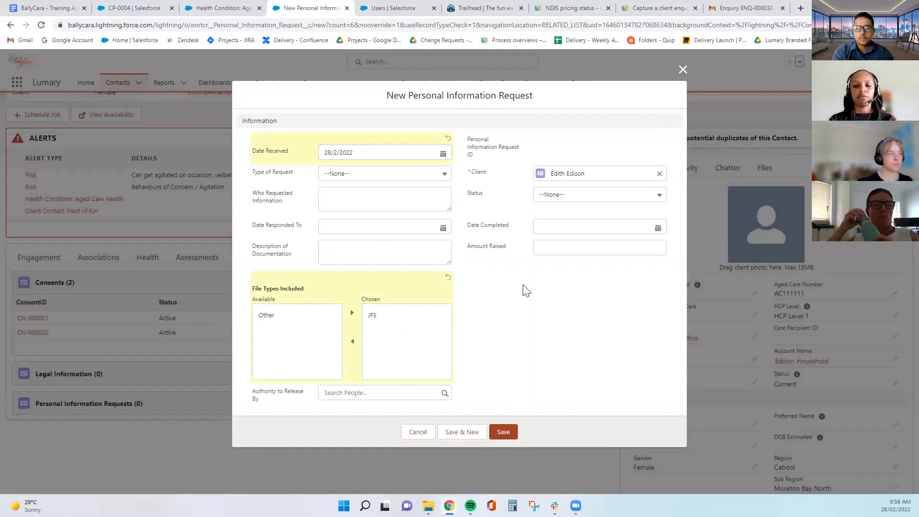
{"action": "left_click", "coordinate": [503, 432]}
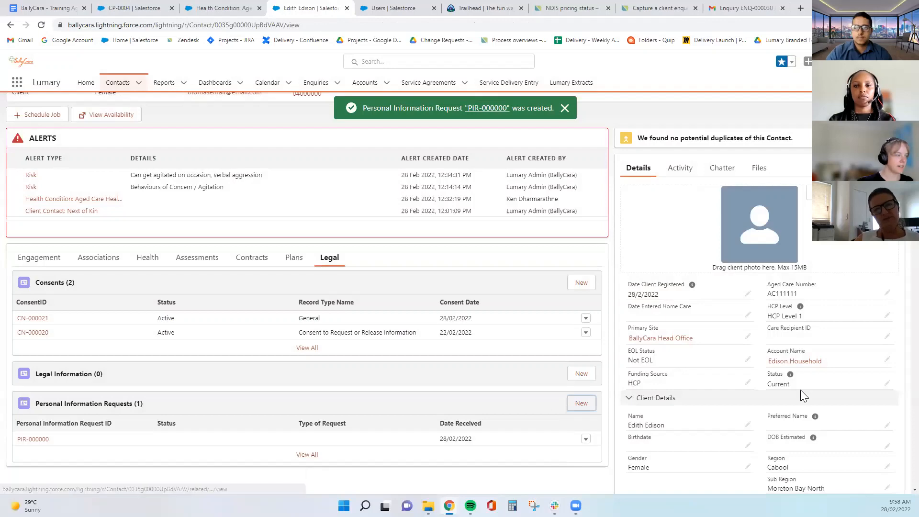
Confirm PIR-000000 is listed in the Legal tab, then view the client's Engagement feed
{"action": "scroll", "coordinate": [515, 391], "scroll_direction": "down", "scroll_amount": 3}
{"action": "scroll", "coordinate": [479, 407], "scroll_direction": "up", "scroll_amount": 4}
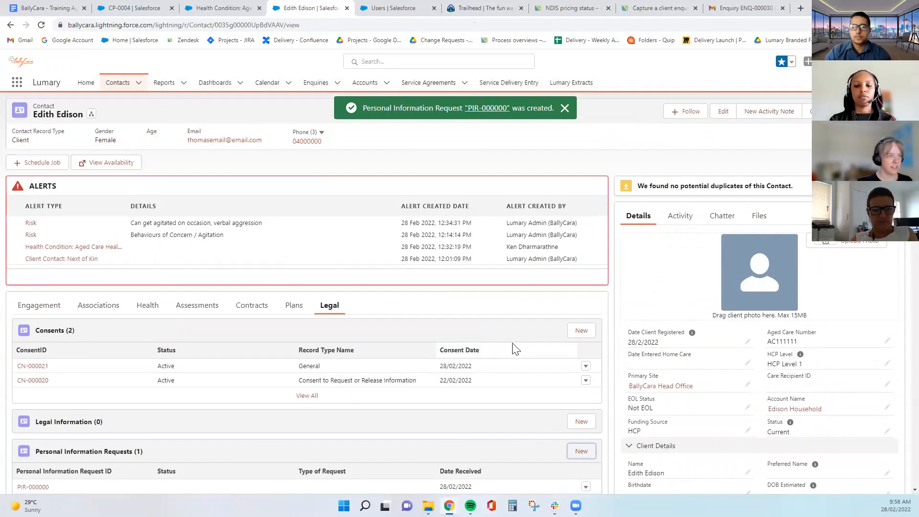
{"action": "scroll", "coordinate": [393, 309], "scroll_direction": "down", "scroll_amount": 2}
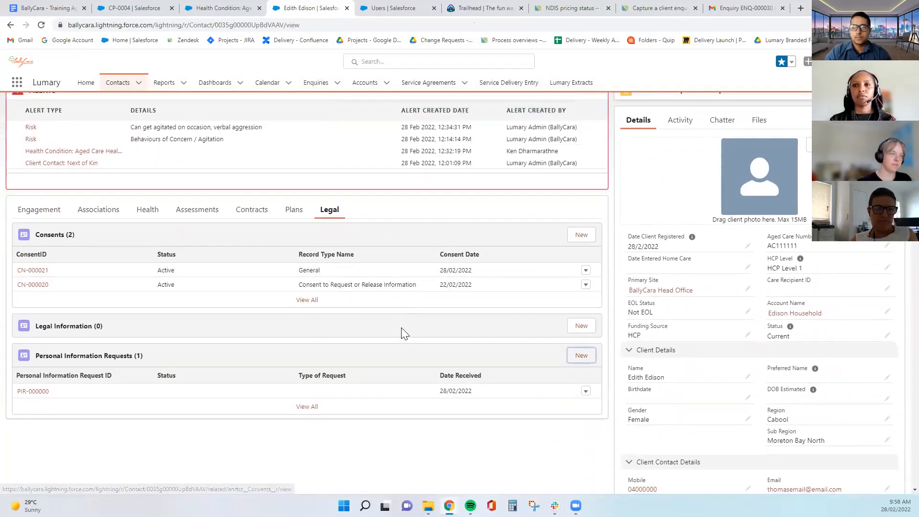
{"action": "scroll", "coordinate": [403, 331], "scroll_direction": "up", "scroll_amount": 2}
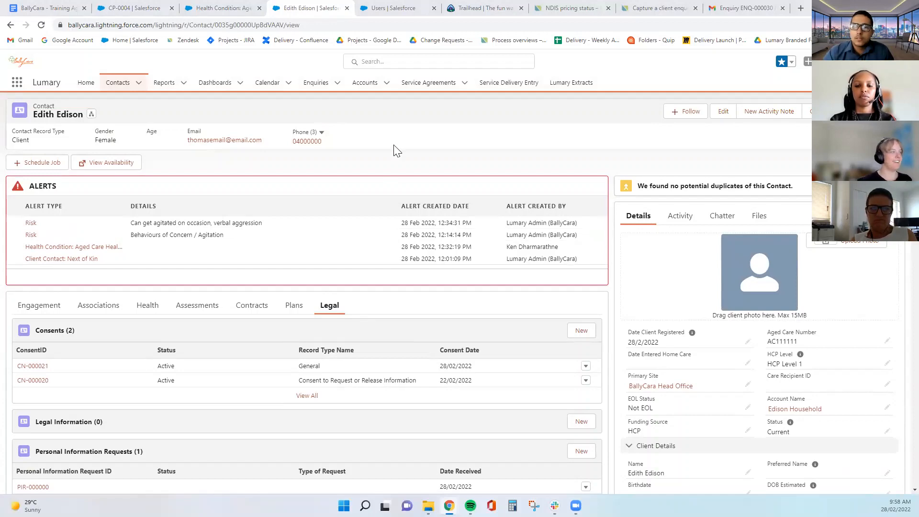
{"action": "left_click", "coordinate": [63, 305]}
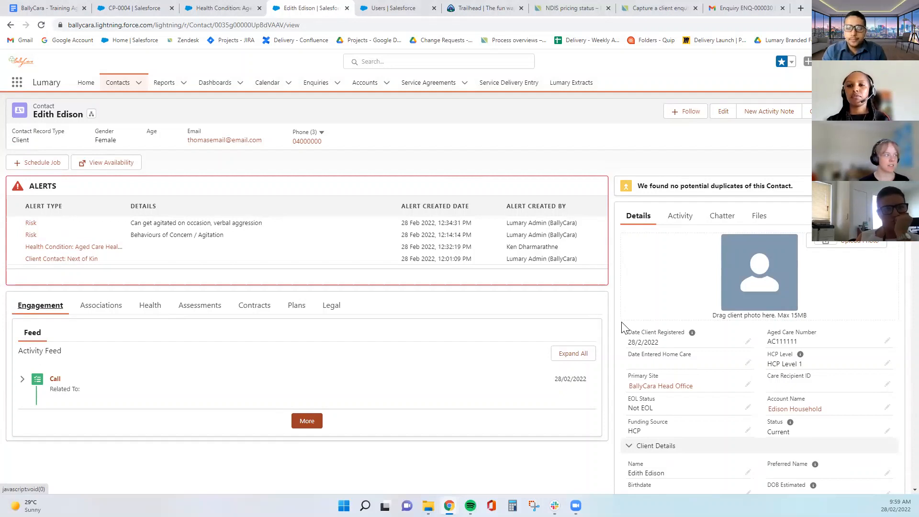
Browse the client's Associations and Health tabs, including medications, ending on Assessments
{"action": "left_click", "coordinate": [101, 306]}
{"action": "scroll", "coordinate": [164, 325], "scroll_direction": "down", "scroll_amount": 2}
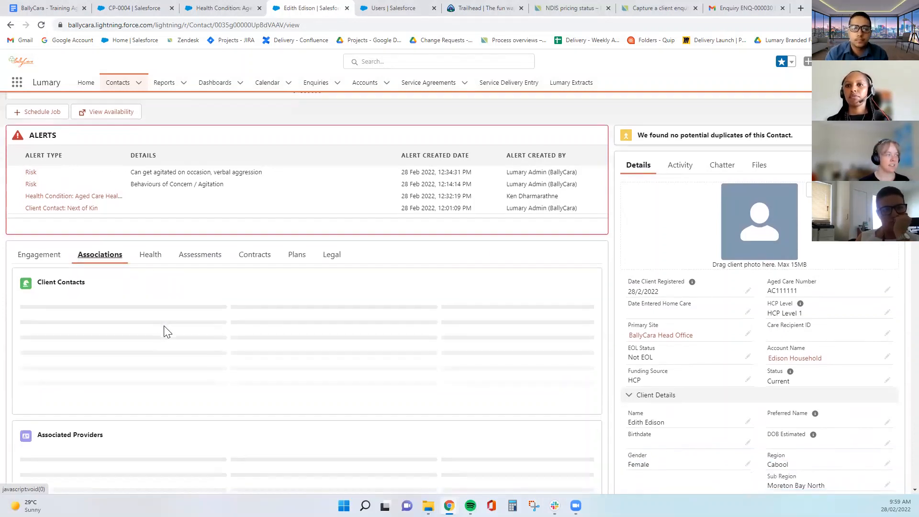
{"action": "scroll", "coordinate": [280, 286], "scroll_direction": "down", "scroll_amount": 1}
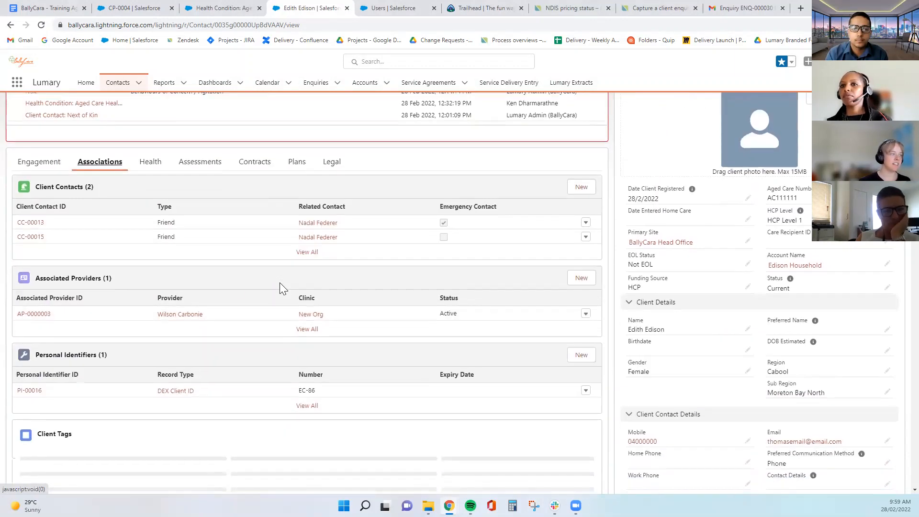
{"action": "left_click", "coordinate": [150, 161]}
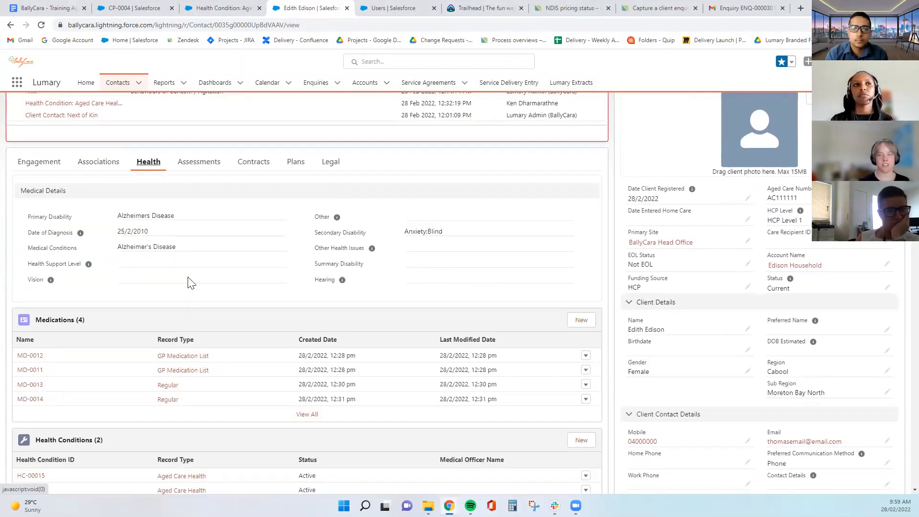
{"action": "scroll", "coordinate": [187, 282], "scroll_direction": "down", "scroll_amount": 4}
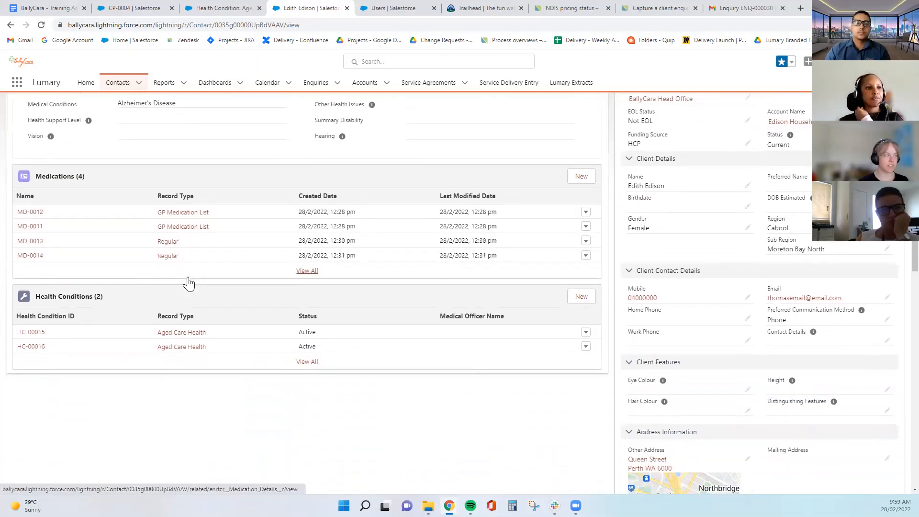
{"action": "scroll", "coordinate": [206, 311], "scroll_direction": "up", "scroll_amount": 6}
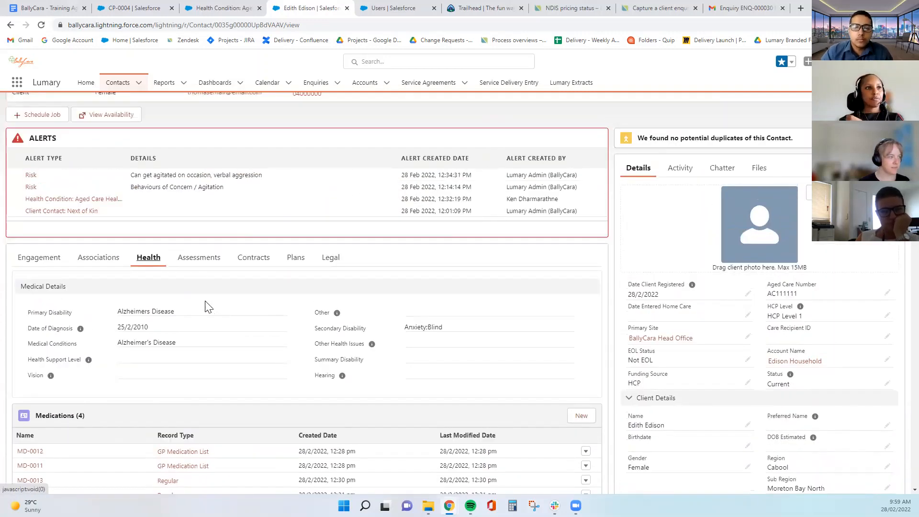
{"action": "left_click", "coordinate": [187, 257]}
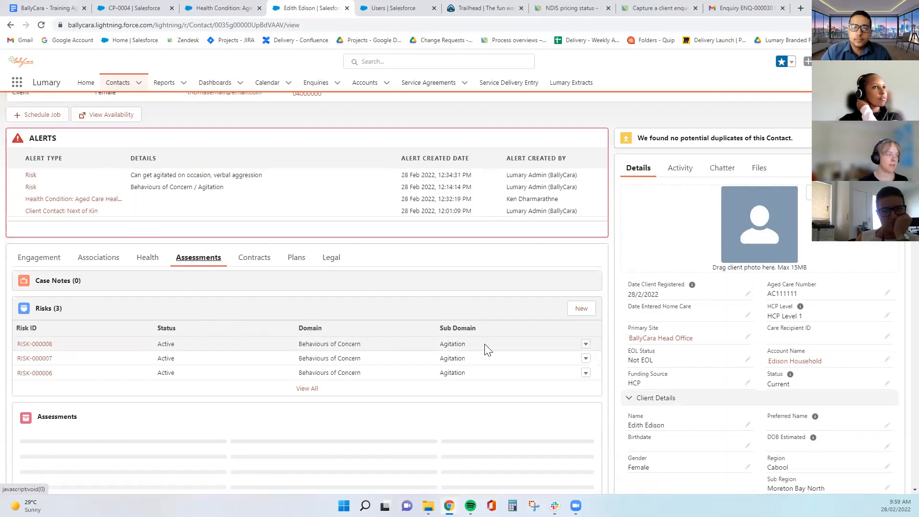